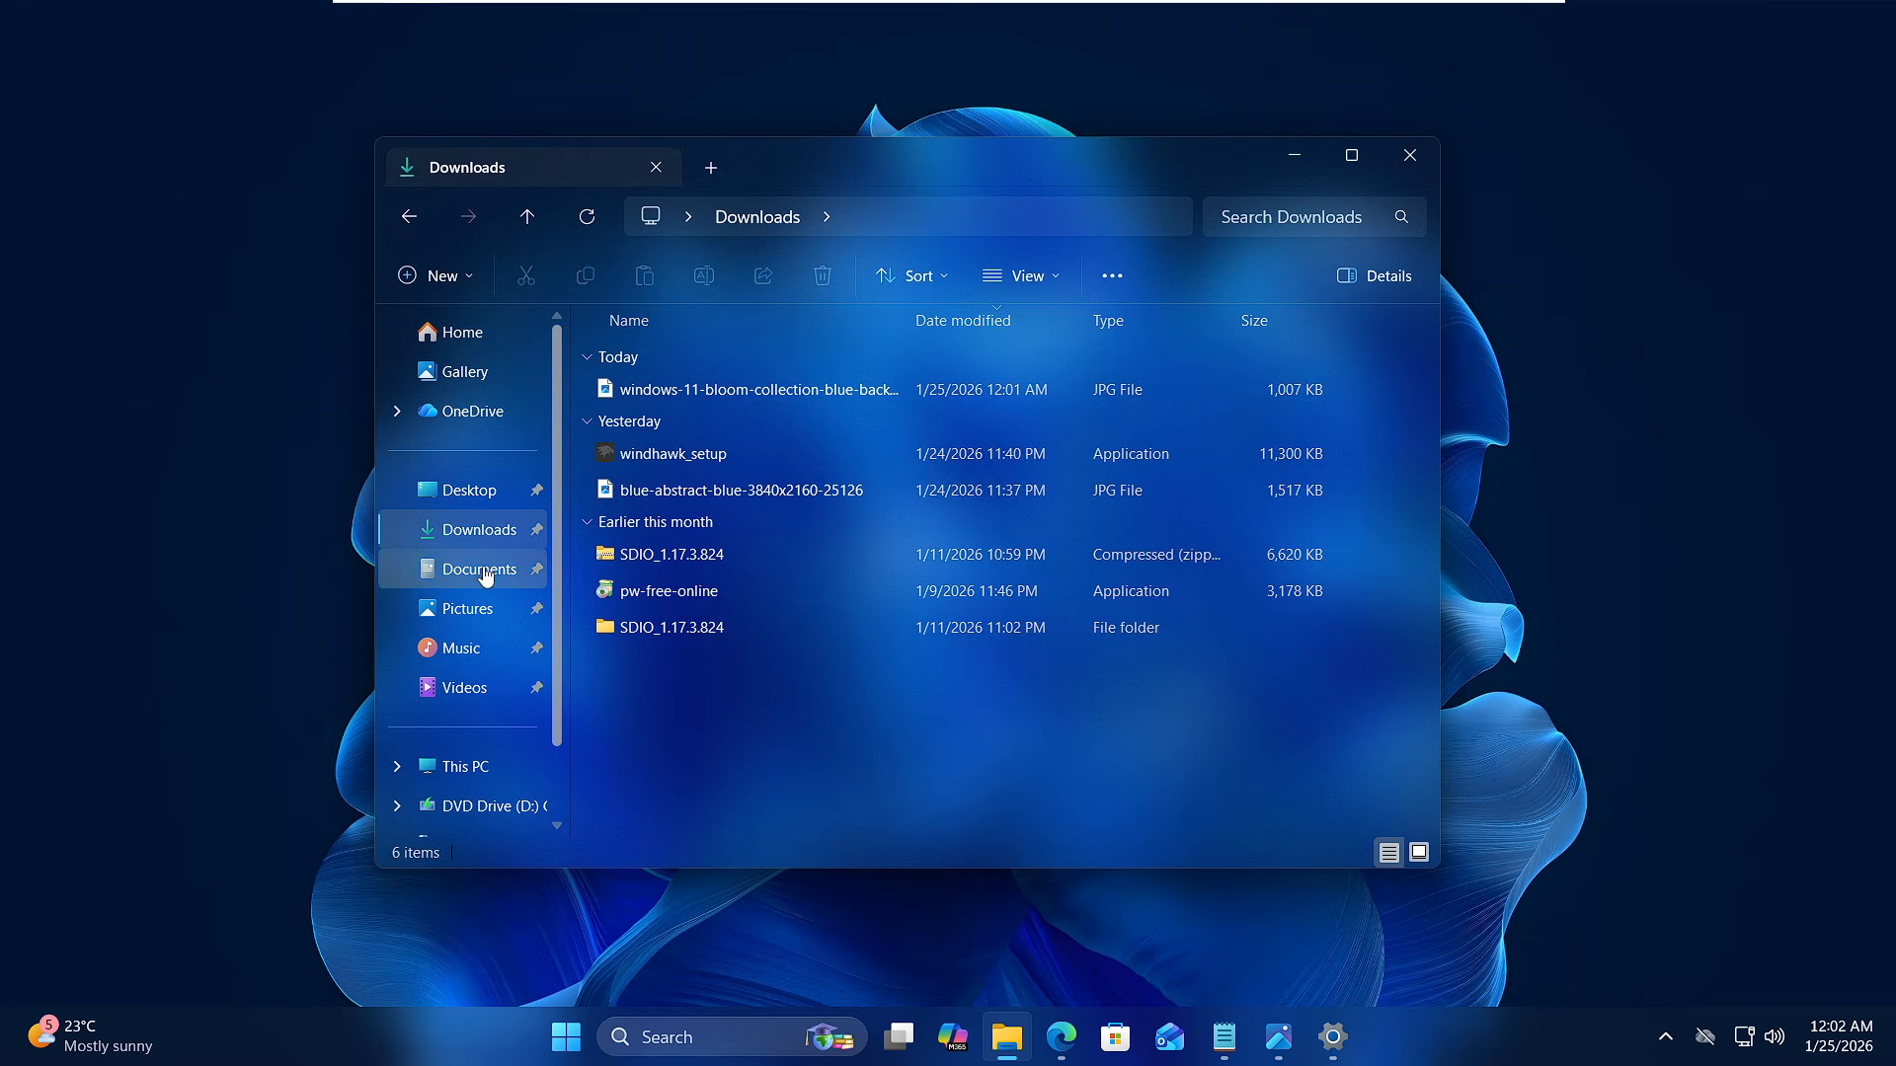
# - Look over the transparent theme in File Explorer's Documents and Downloads folders, the notification centre and the Start menu
pyautogui.click(484, 568)
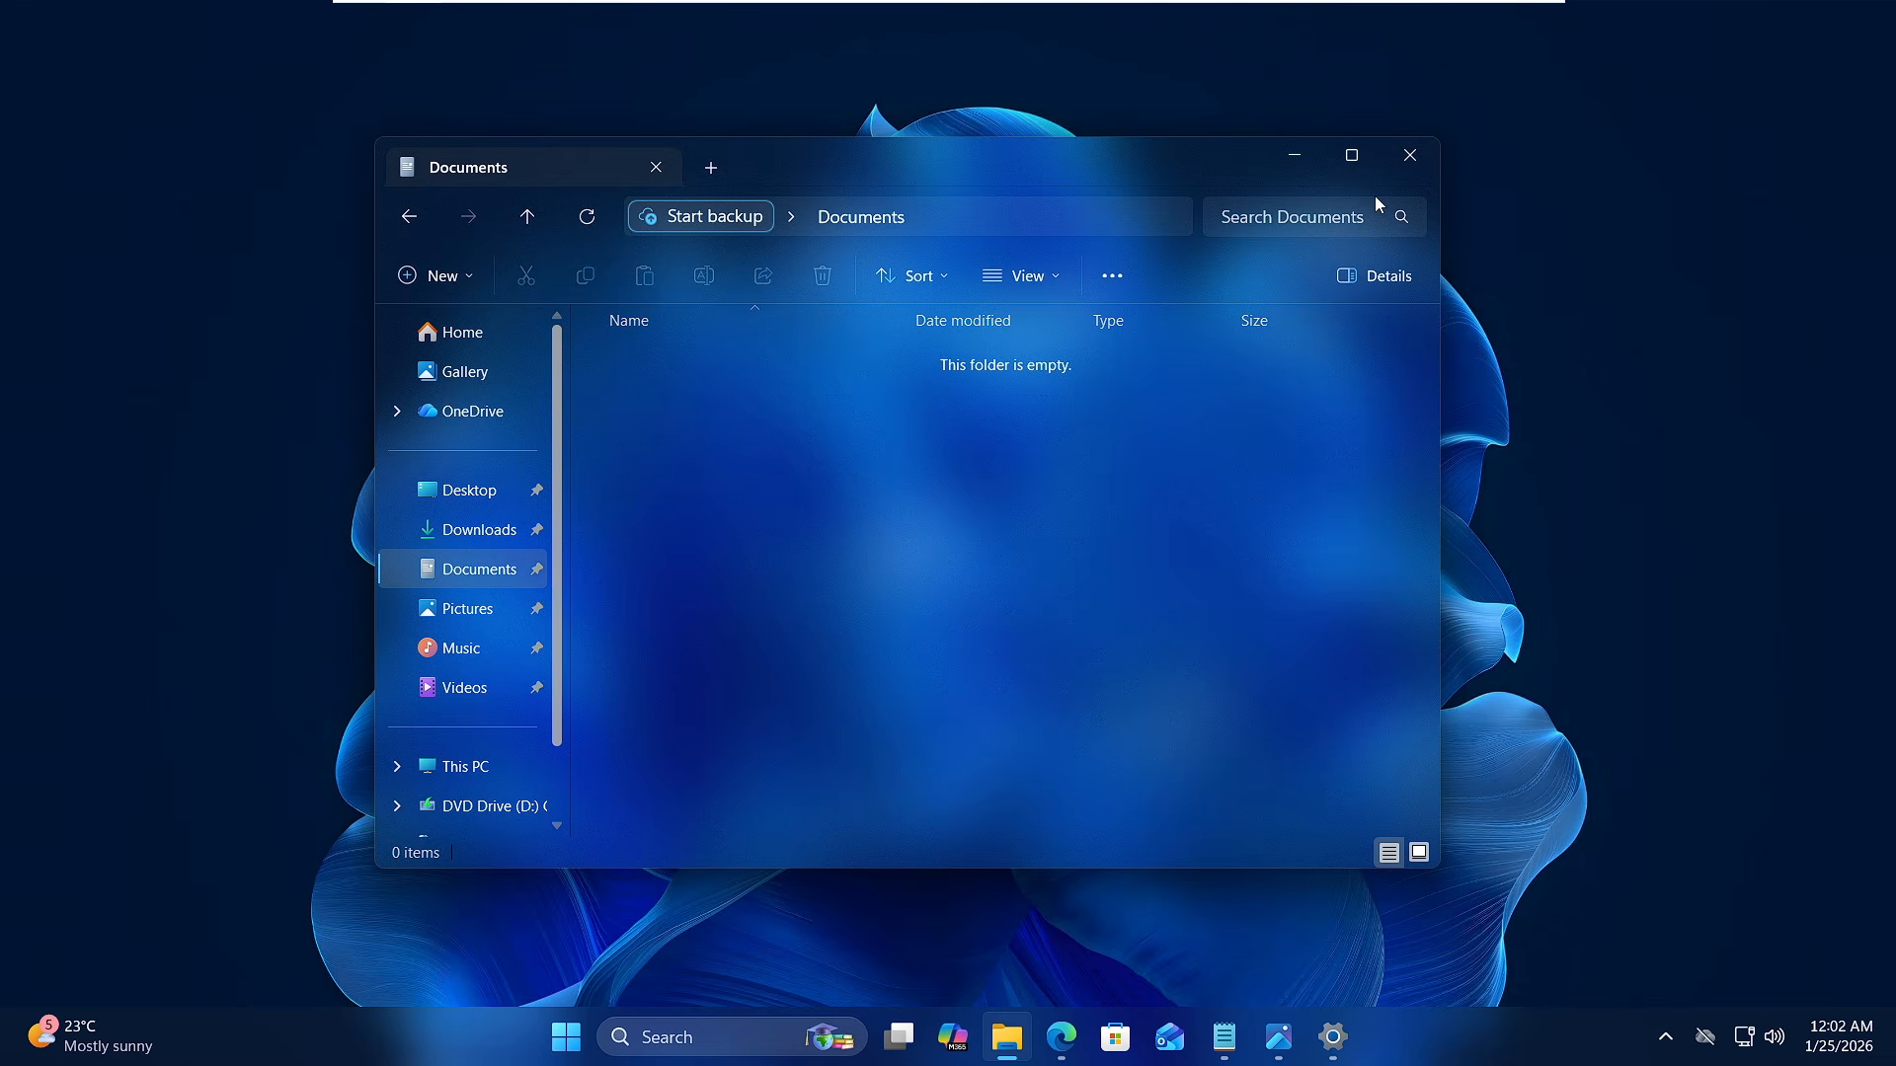
pyautogui.click(1291, 156)
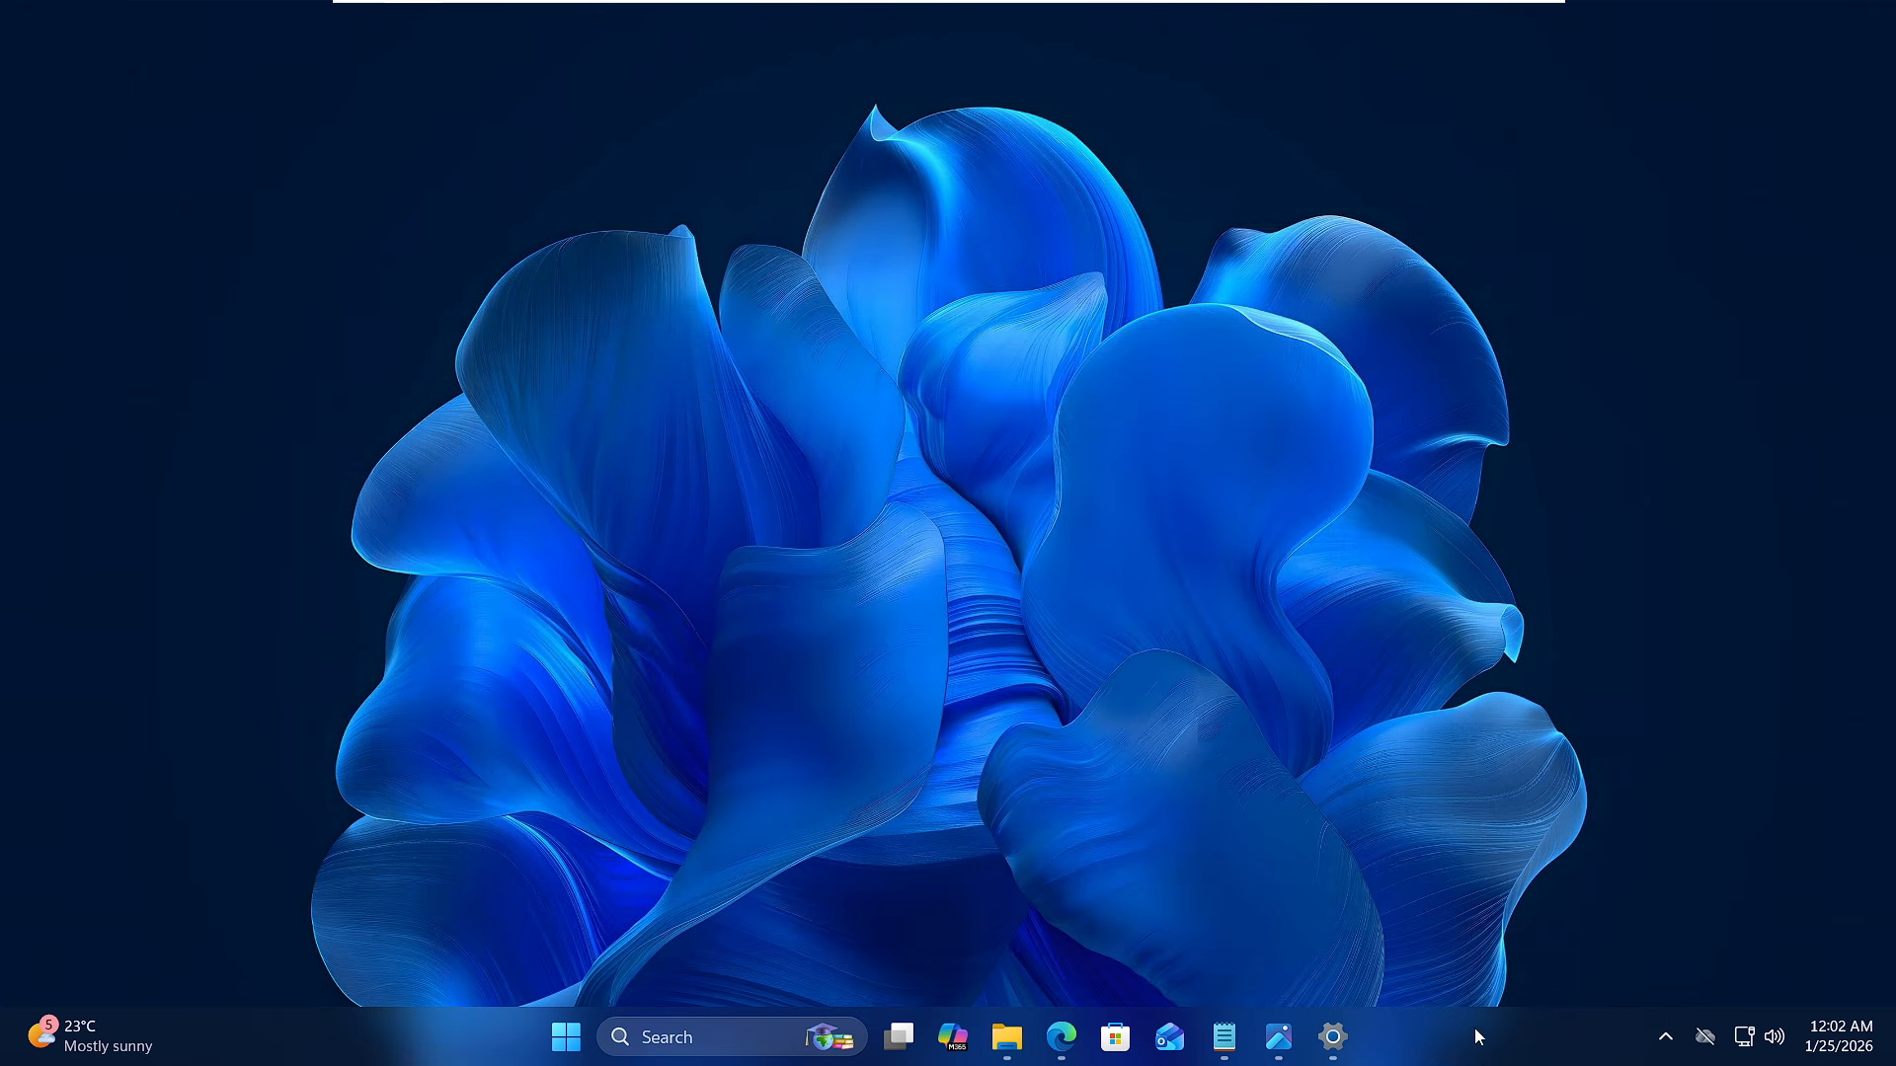
pyautogui.click(1819, 1048)
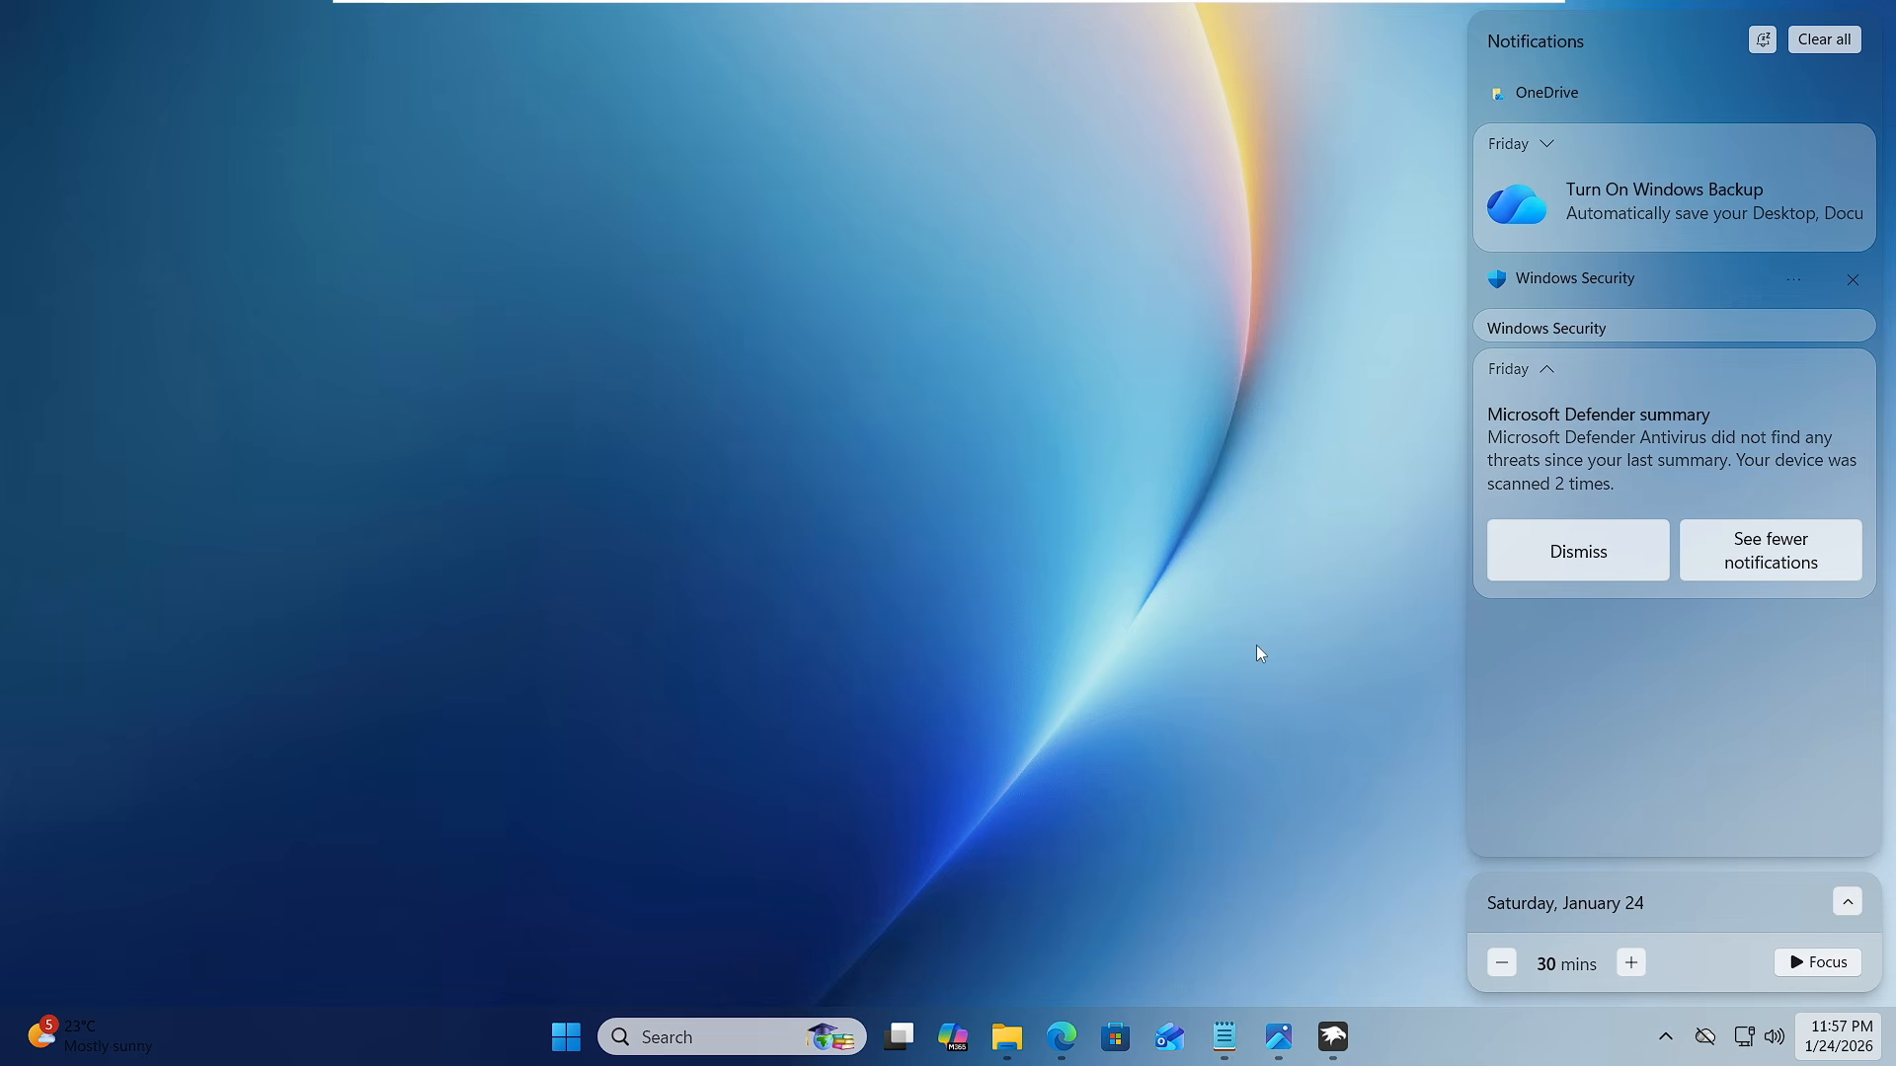
pyautogui.click(1259, 651)
pyautogui.click(563, 1039)
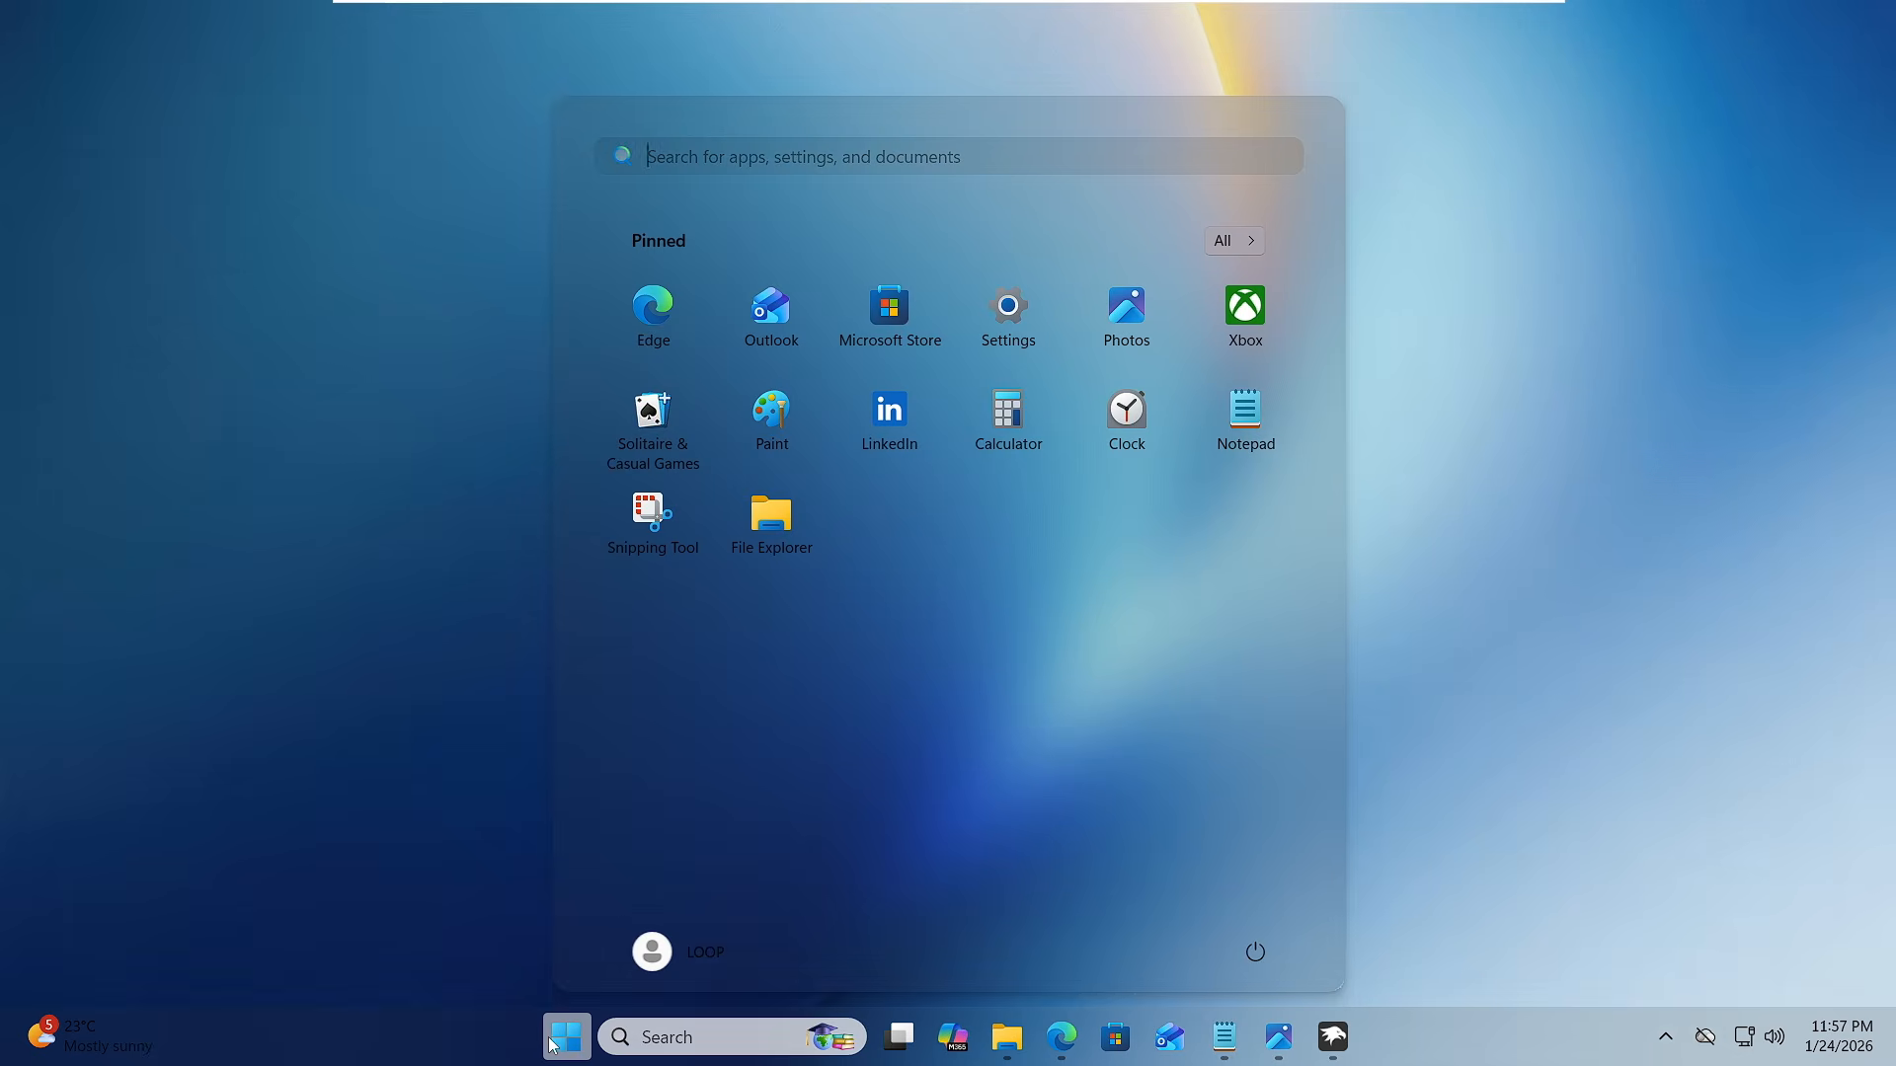
pyautogui.click(1009, 1037)
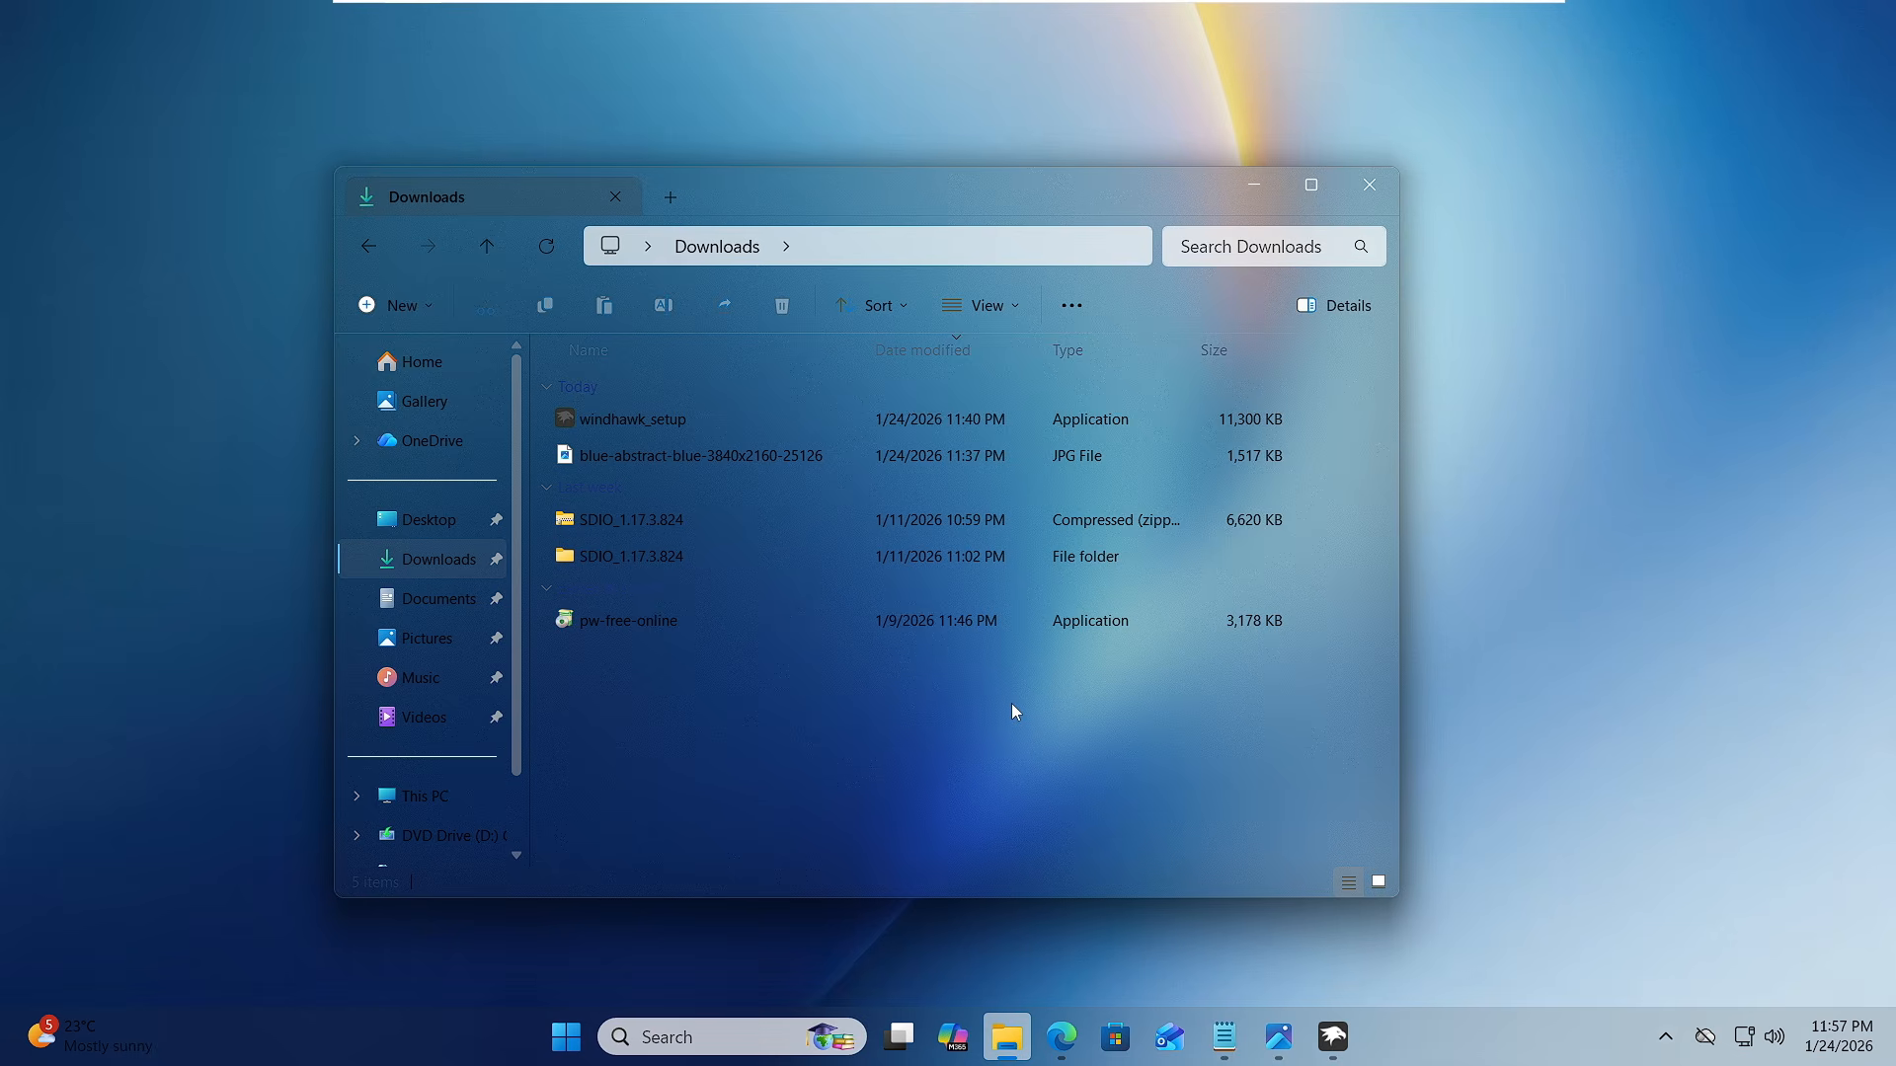
pyautogui.click(252, 579)
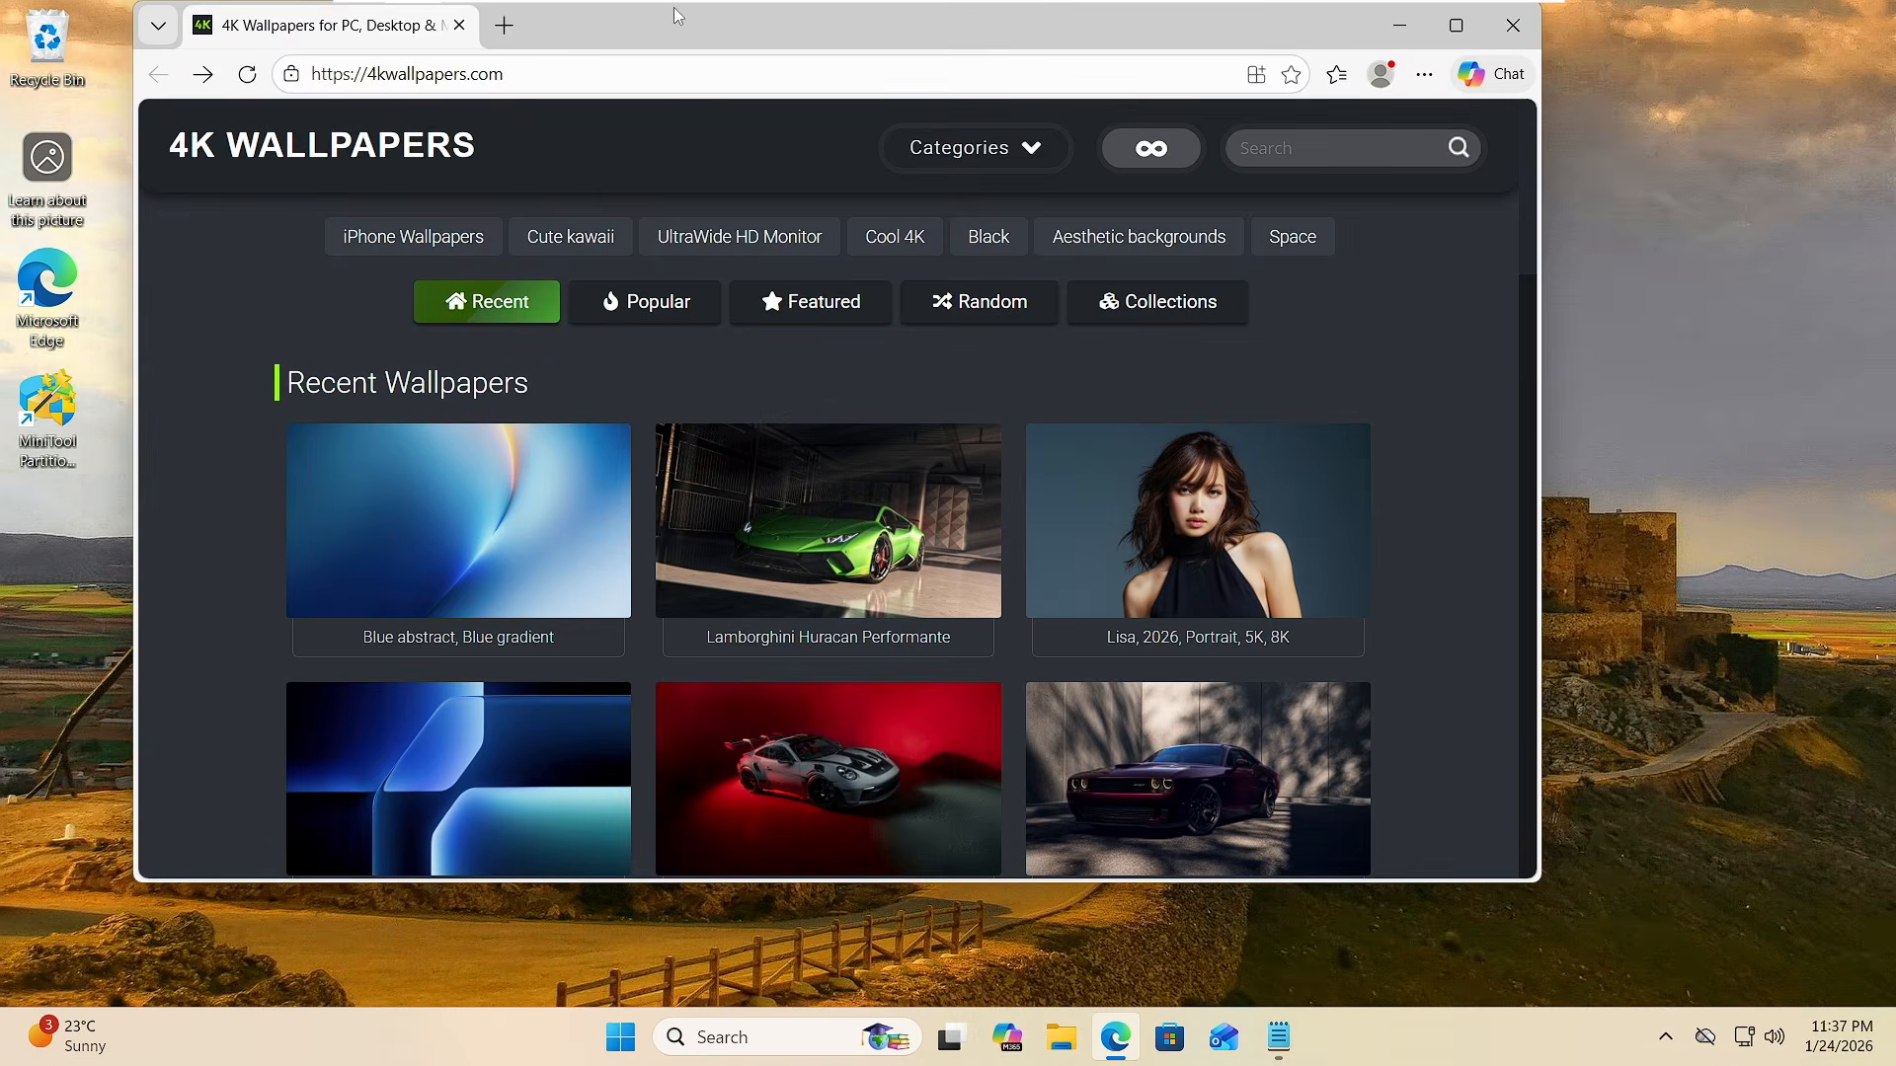
# - Find the "Blue abstract, Blue gradient" wallpaper among the recent wallpapers on 4kwallpapers.com and download it in 4K (3840x2160)
pyautogui.moveTo(687, 19); pyautogui.dragTo(937, 109)
pyautogui.scroll(-2, 893, 665)
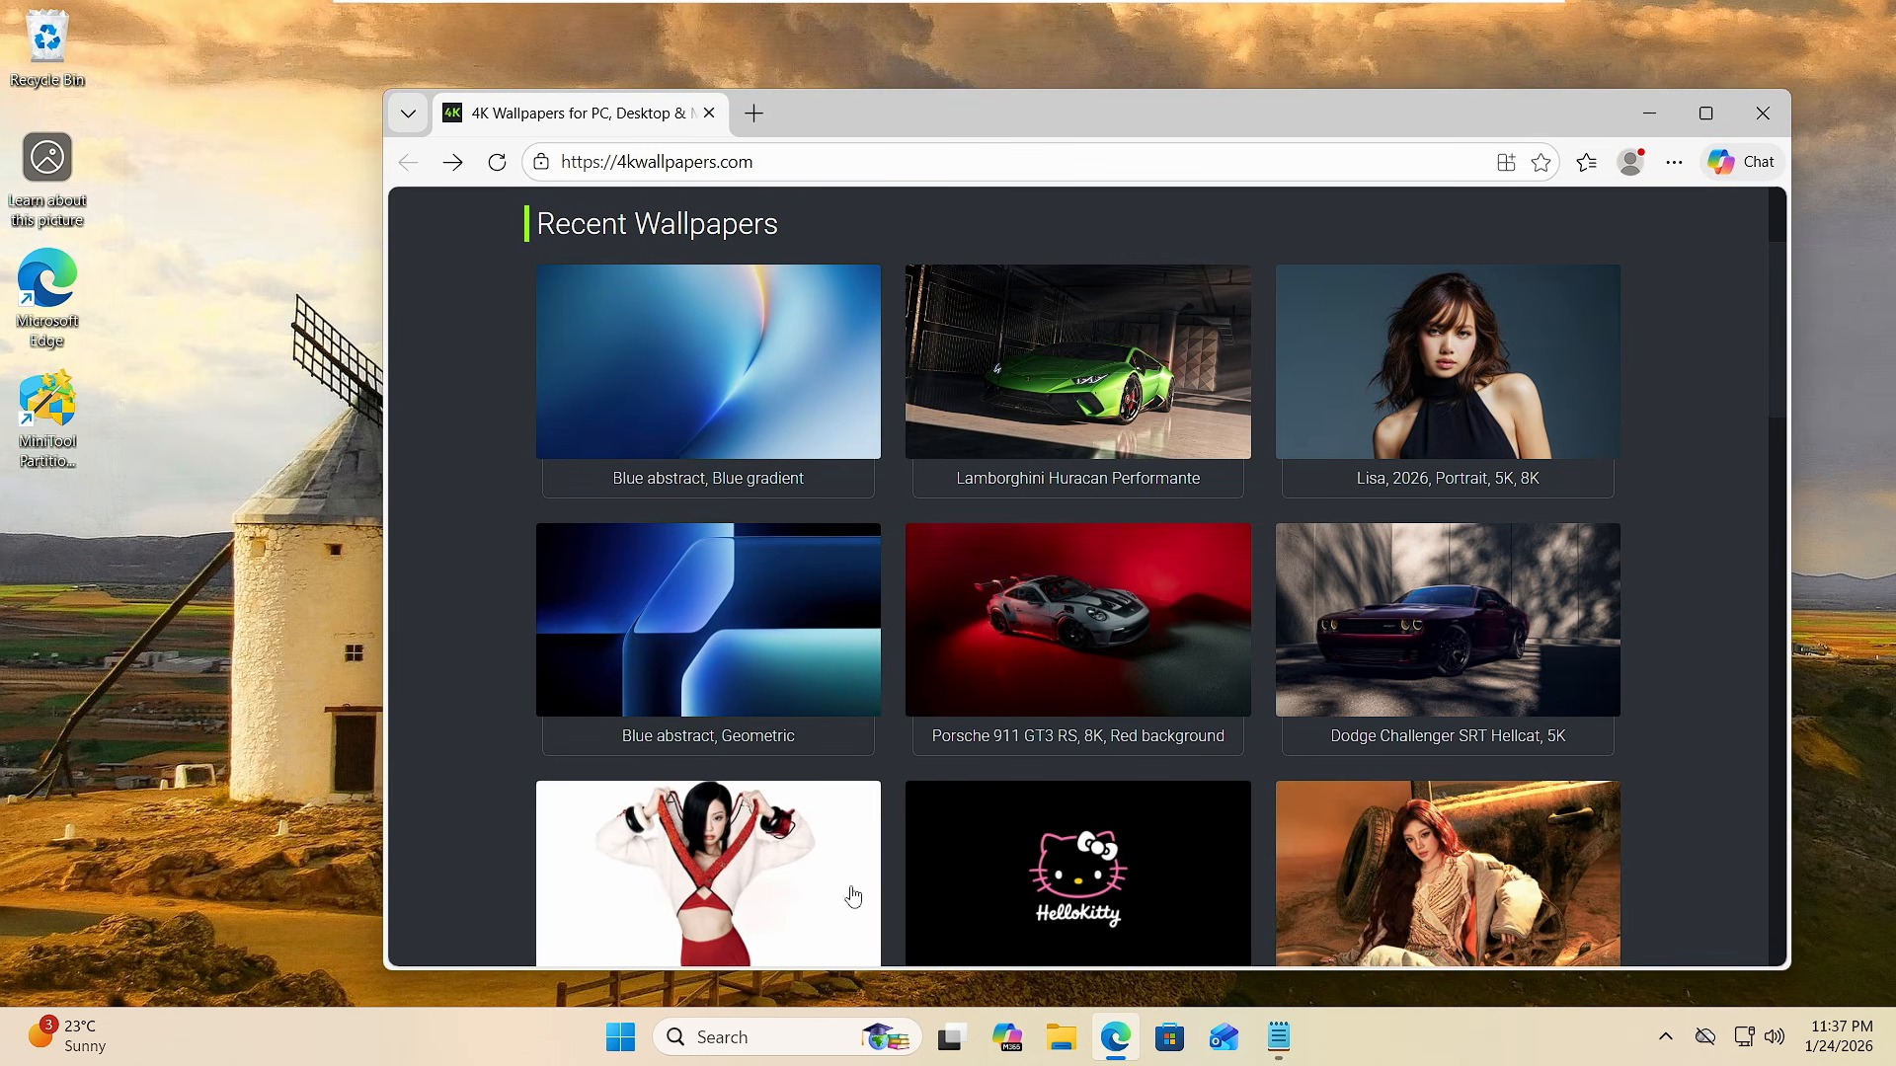
pyautogui.scroll(-2, 932, 765)
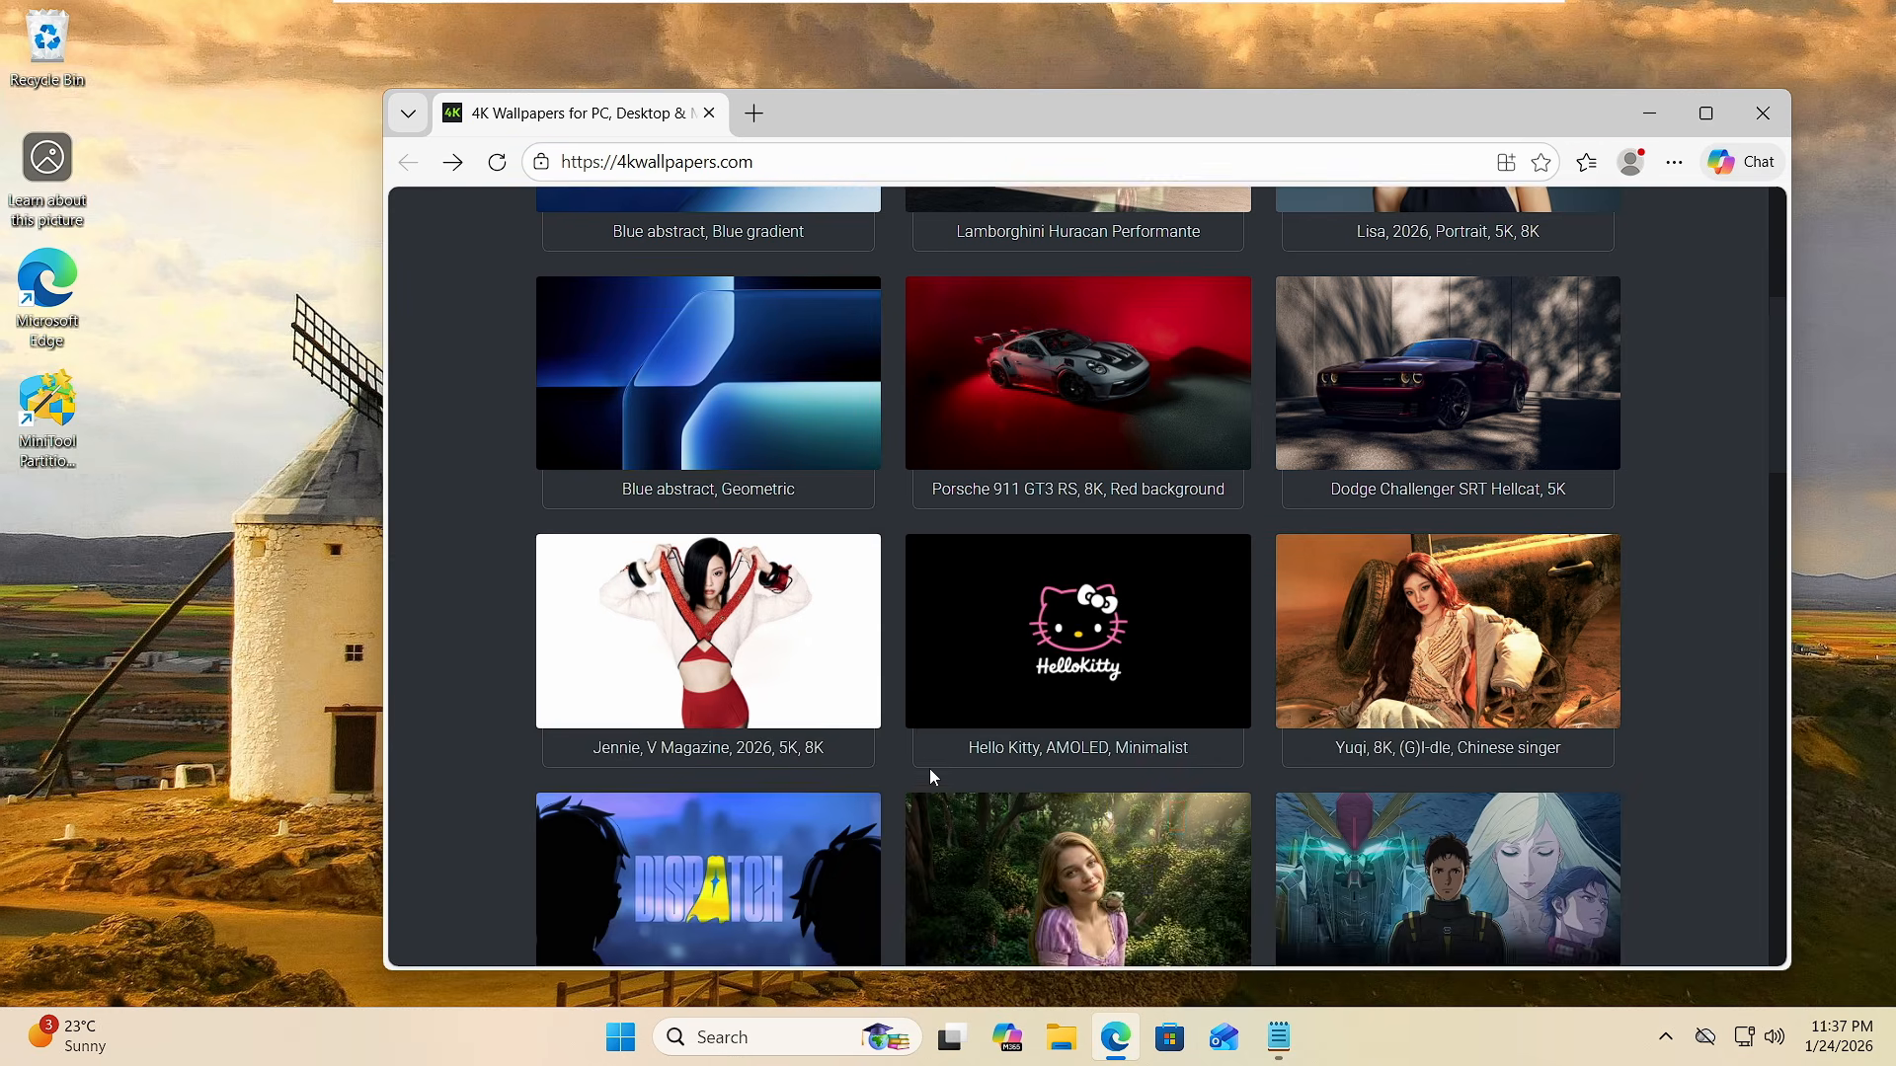
pyautogui.scroll(-2, 928, 768)
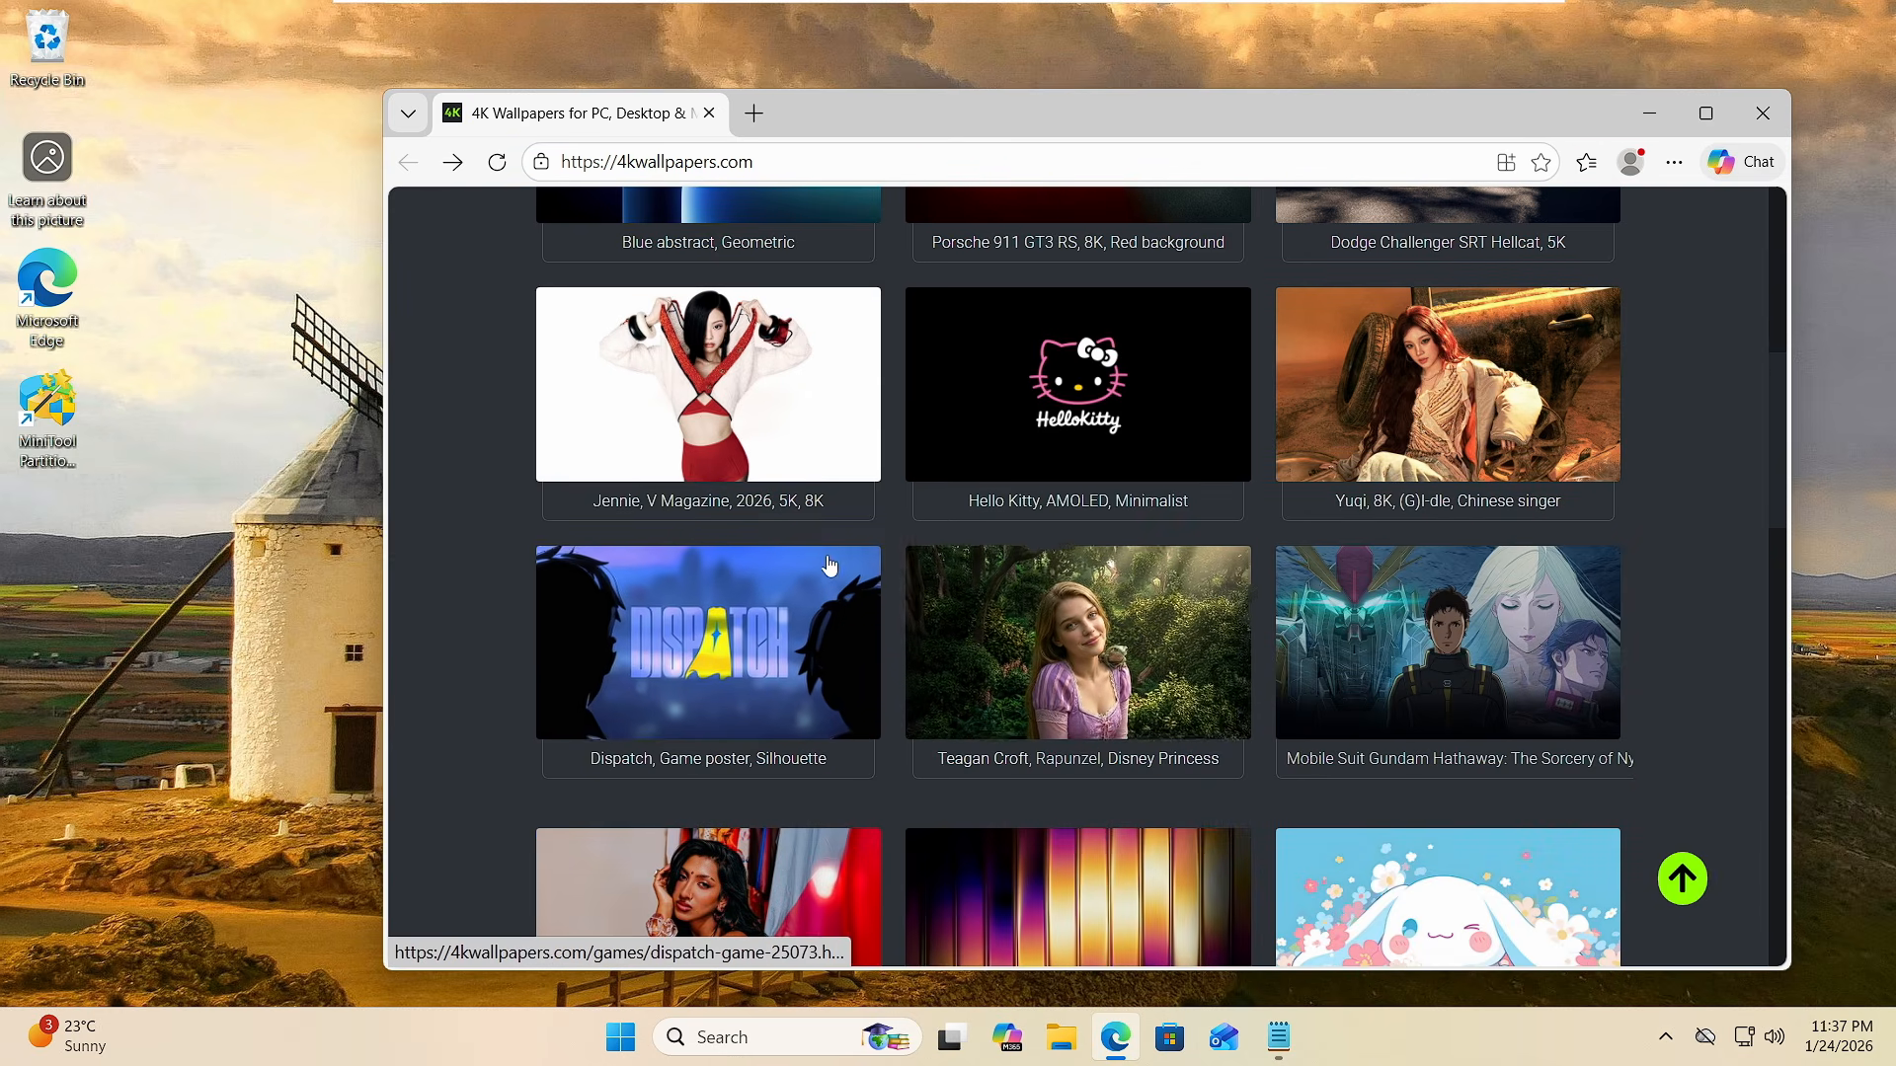
pyautogui.scroll(4, 744, 384)
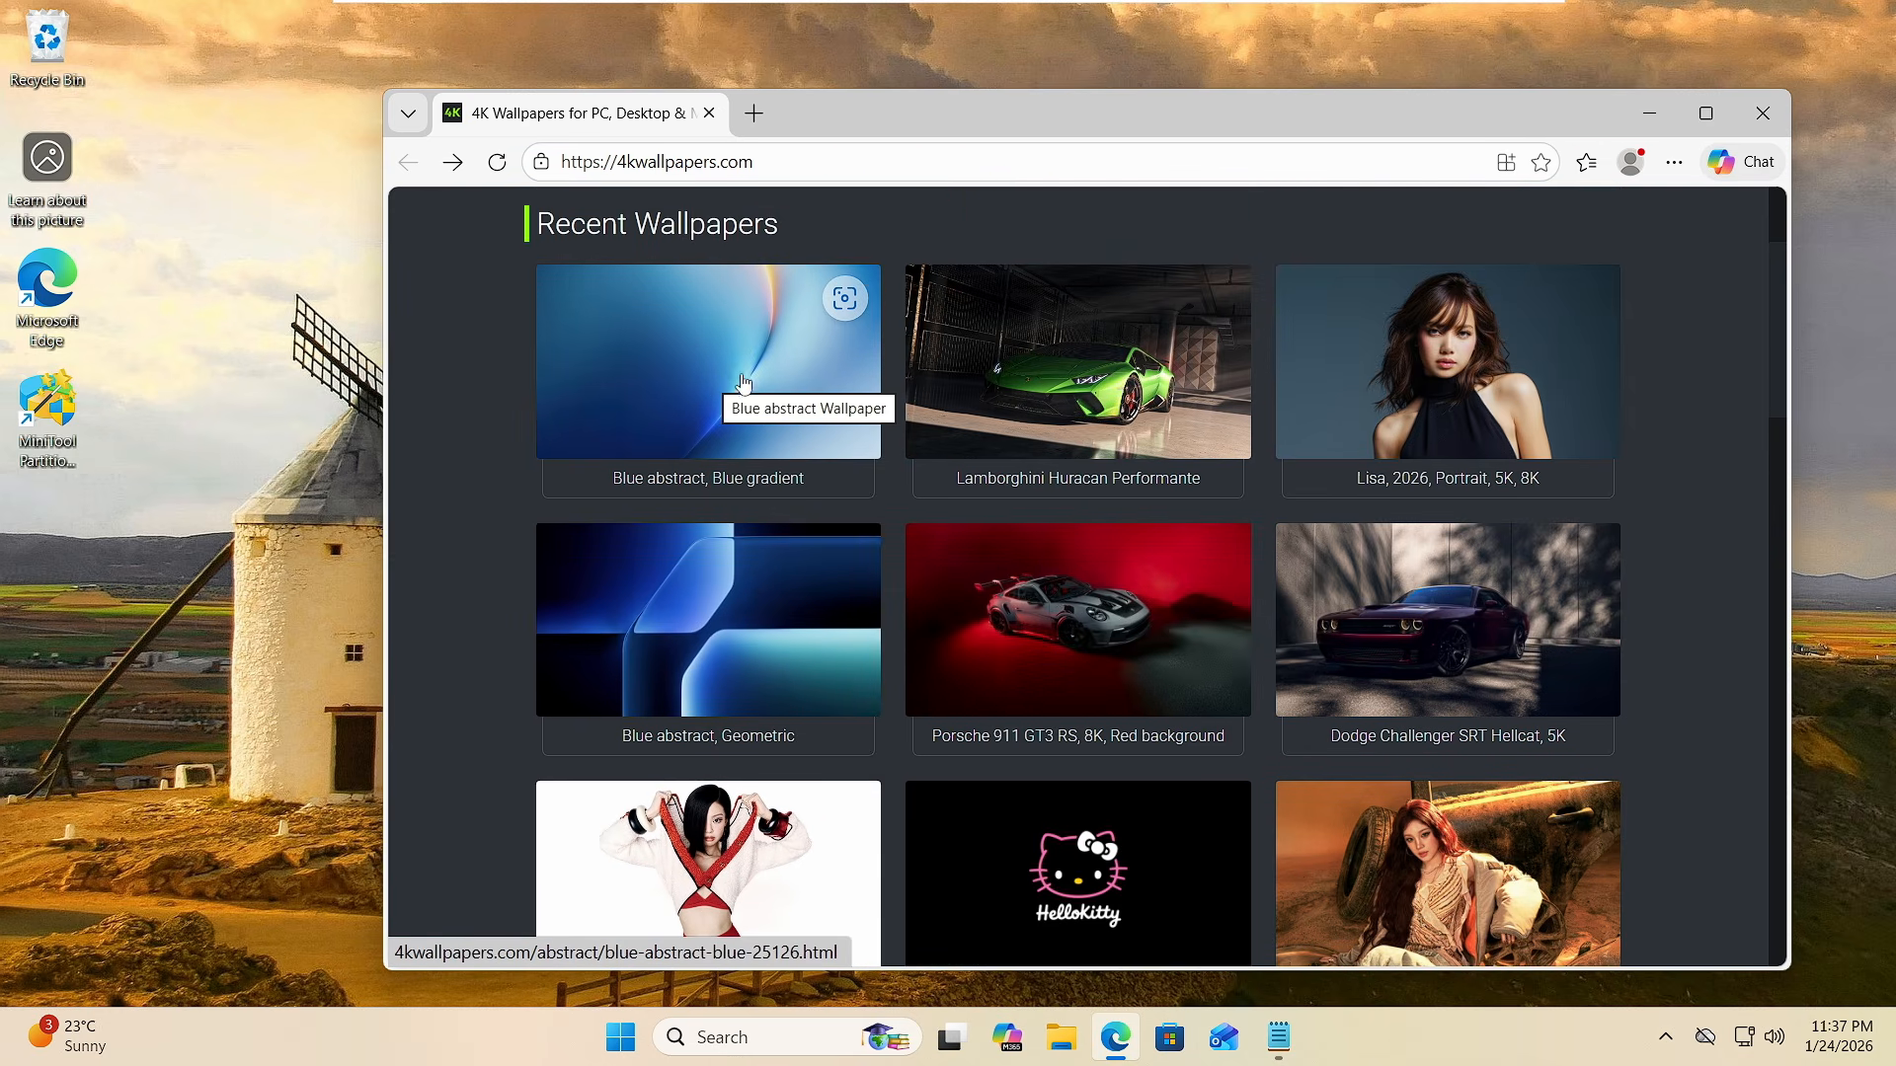
pyautogui.click(745, 383)
pyautogui.scroll(-3, 849, 445)
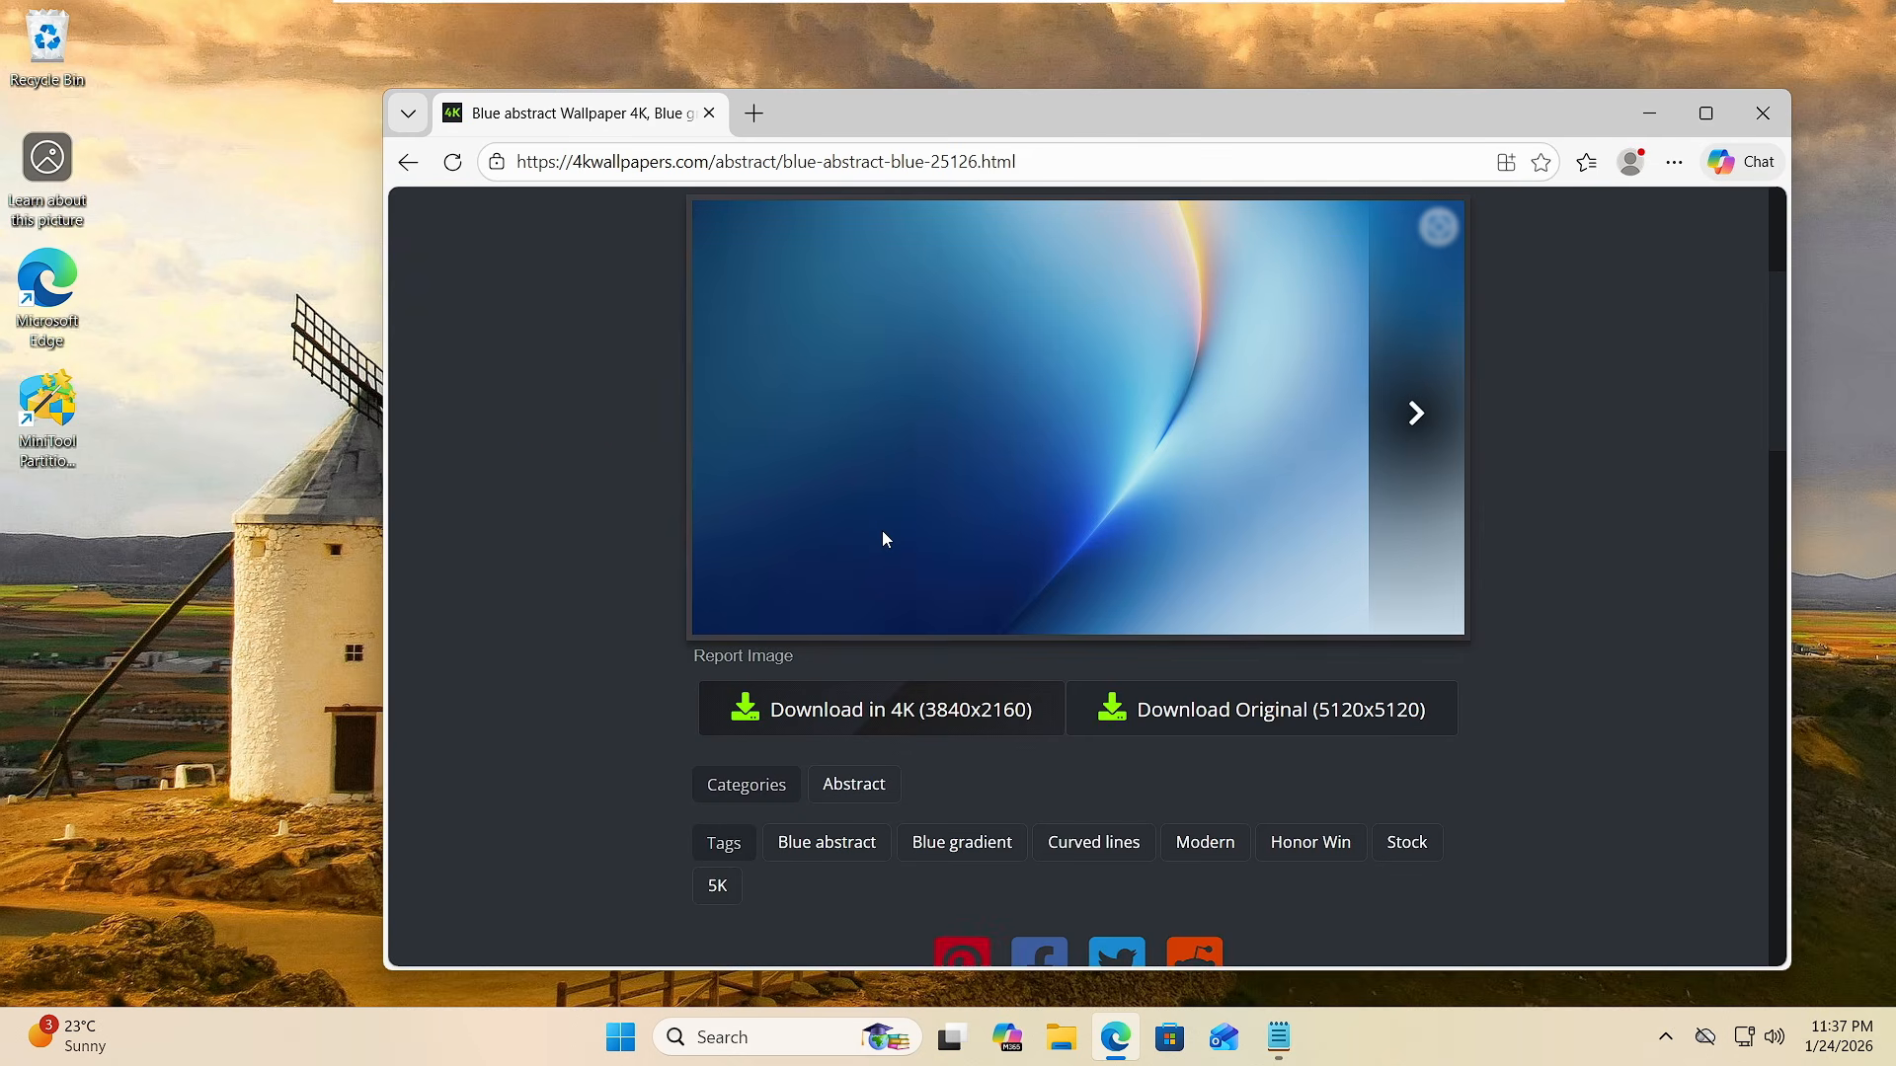
pyautogui.click(882, 720)
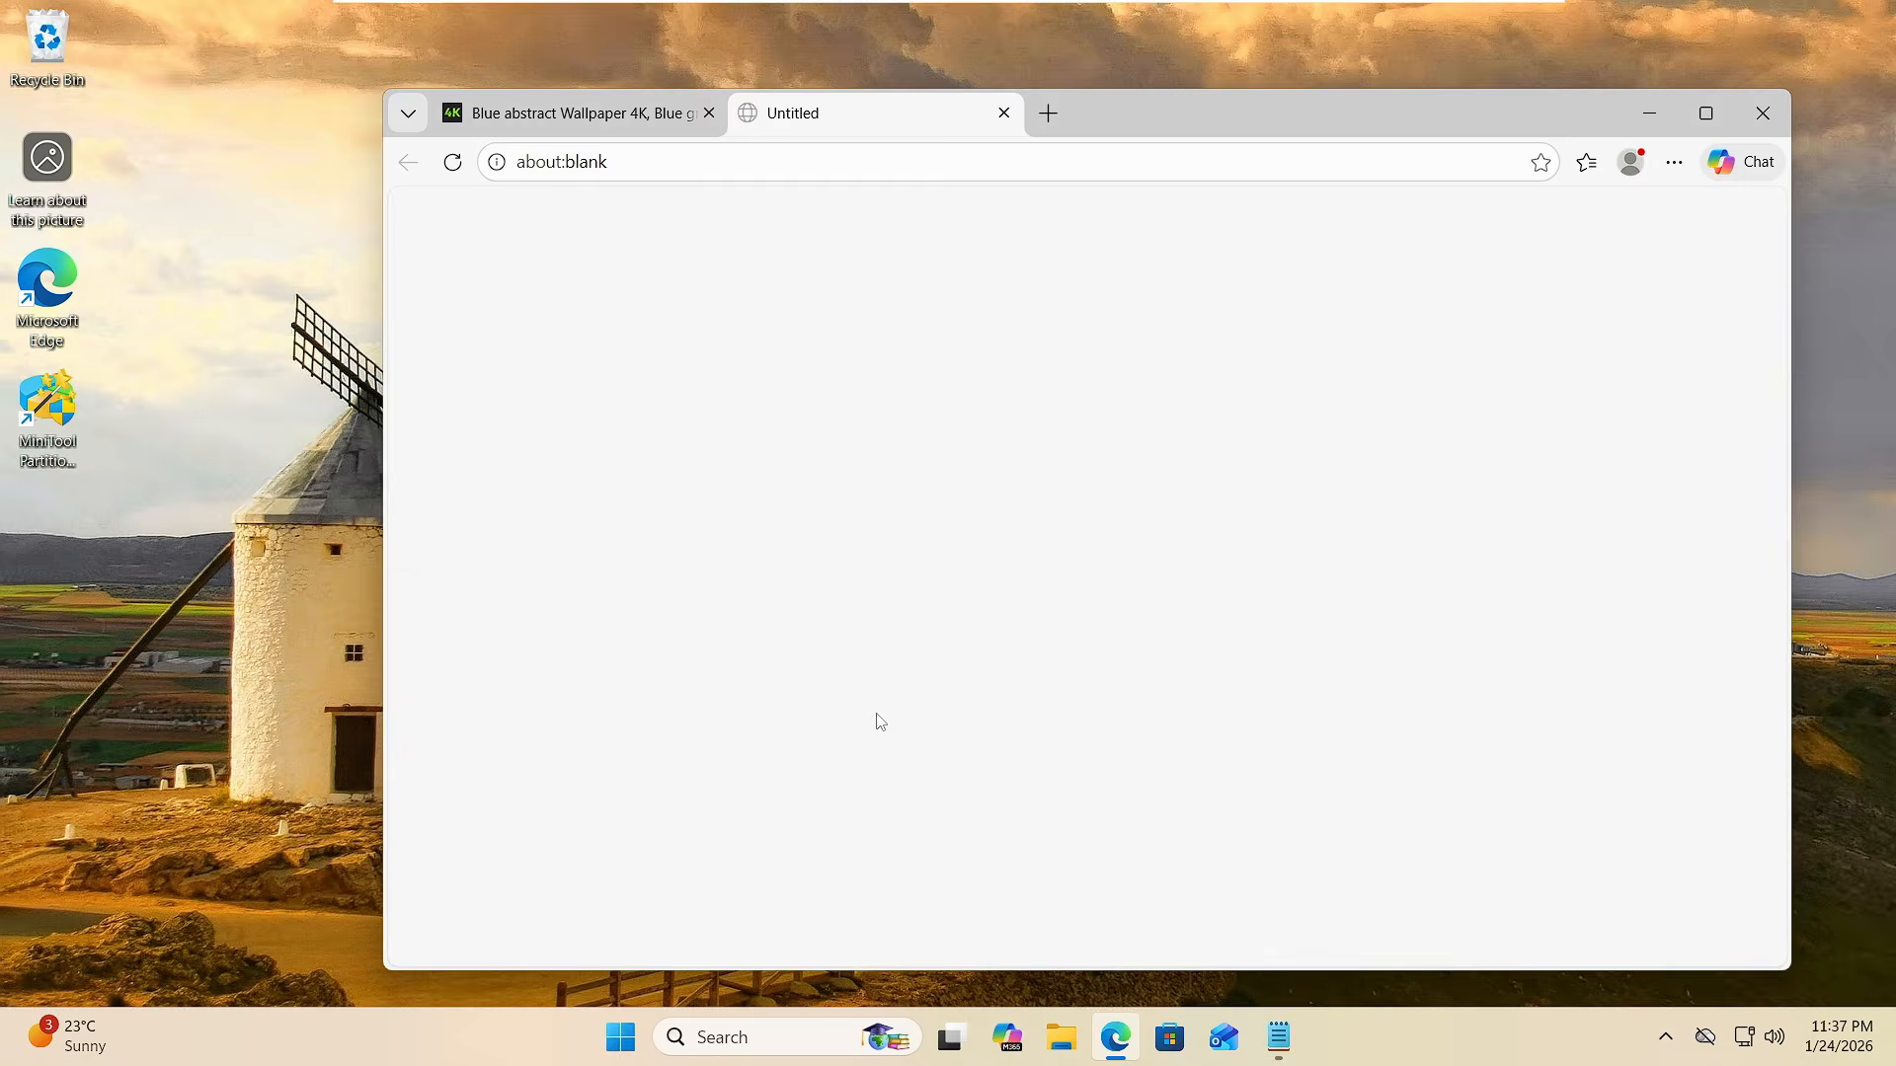
# - Open the downloaded blue-abstract-blue-3840x2160-25126.jpg, set it as the desktop background and close the image viewer
pyautogui.click(1472, 284)
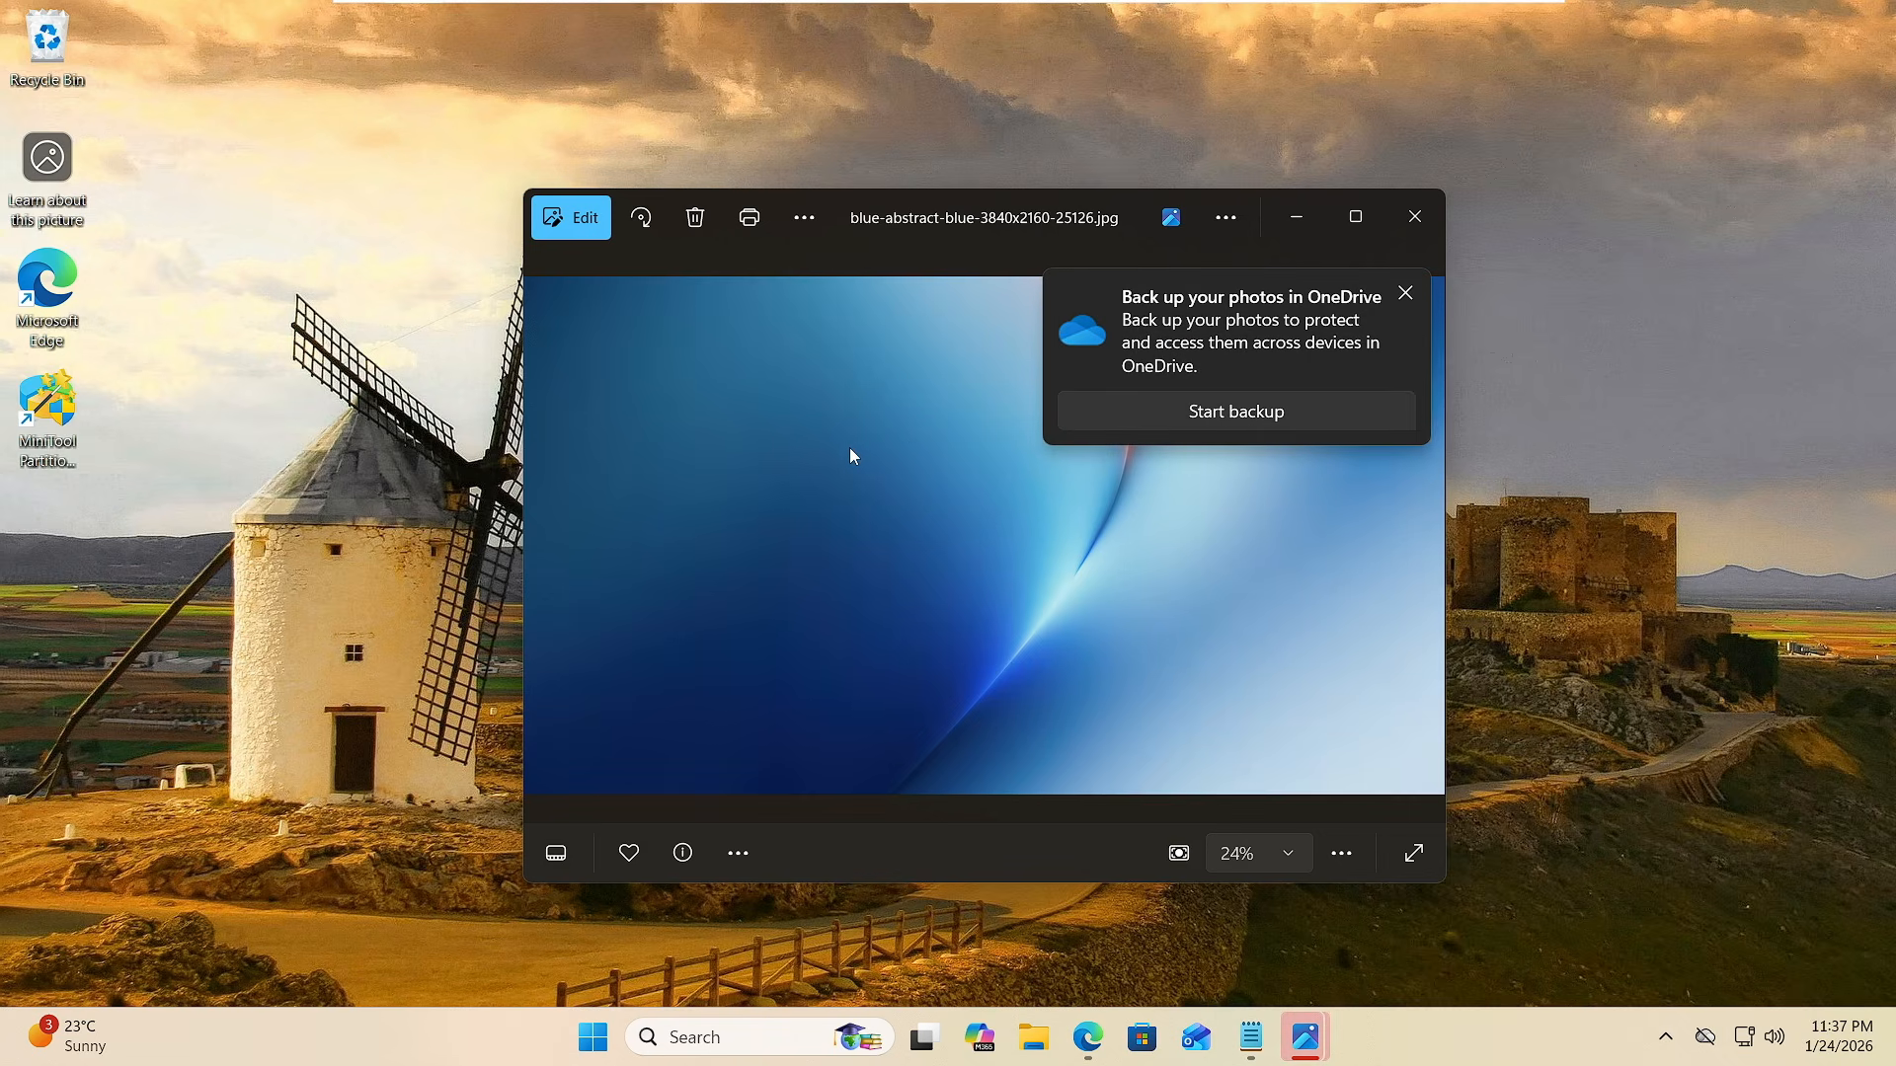
pyautogui.rightClick(771, 444)
pyautogui.moveTo(924, 272)
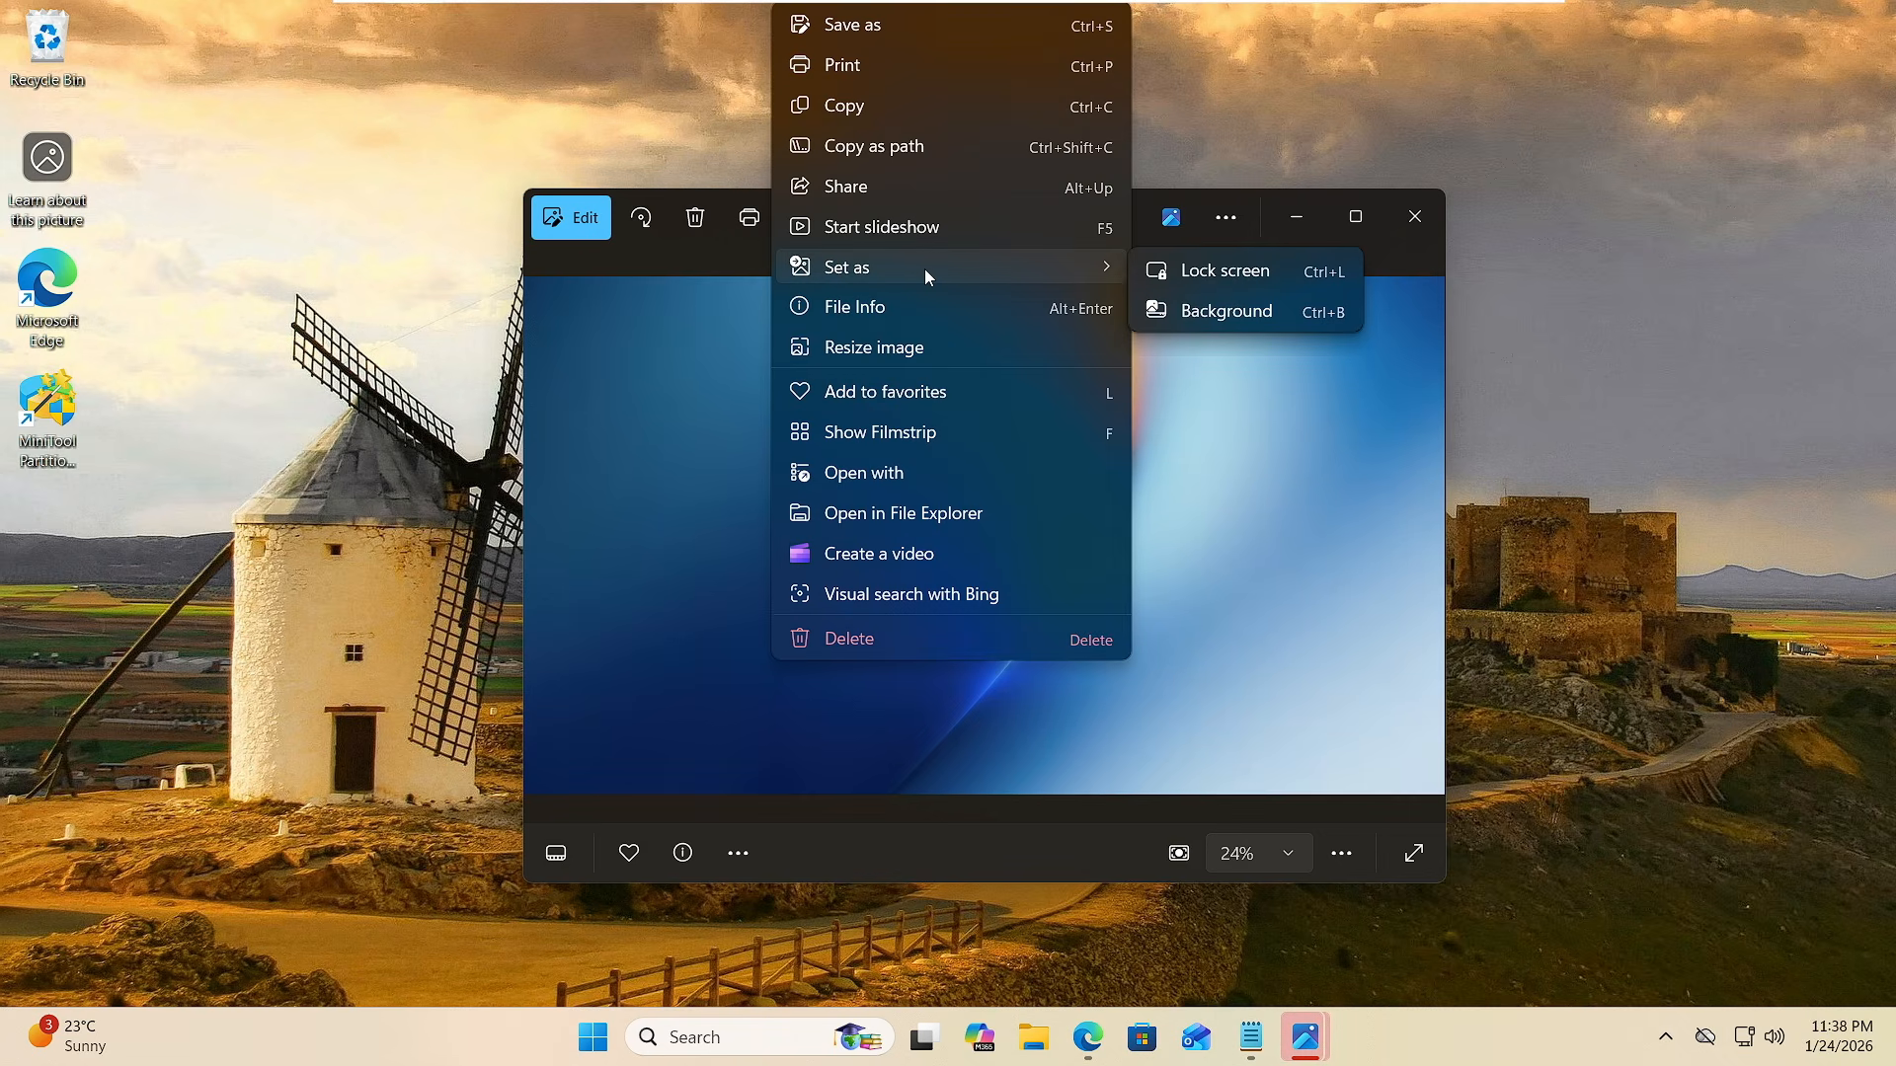
pyautogui.click(1222, 312)
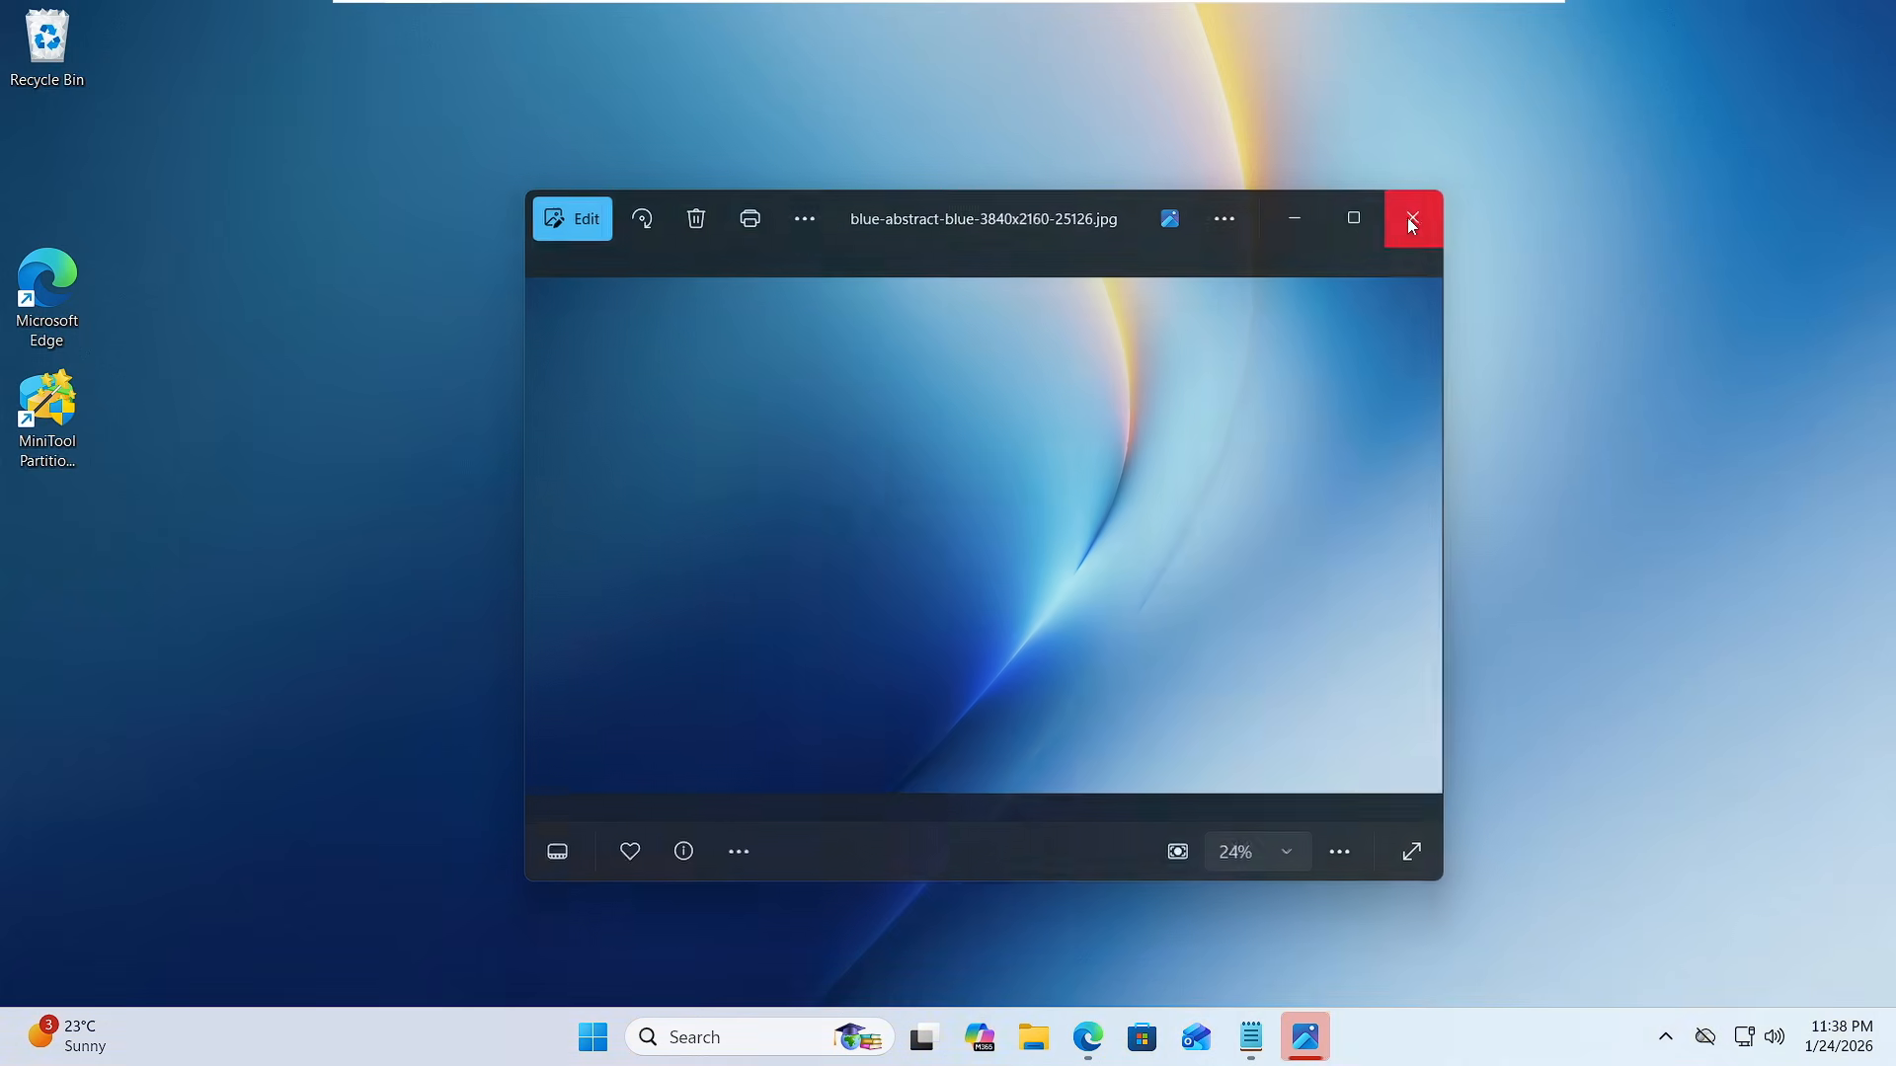
pyautogui.click(1410, 225)
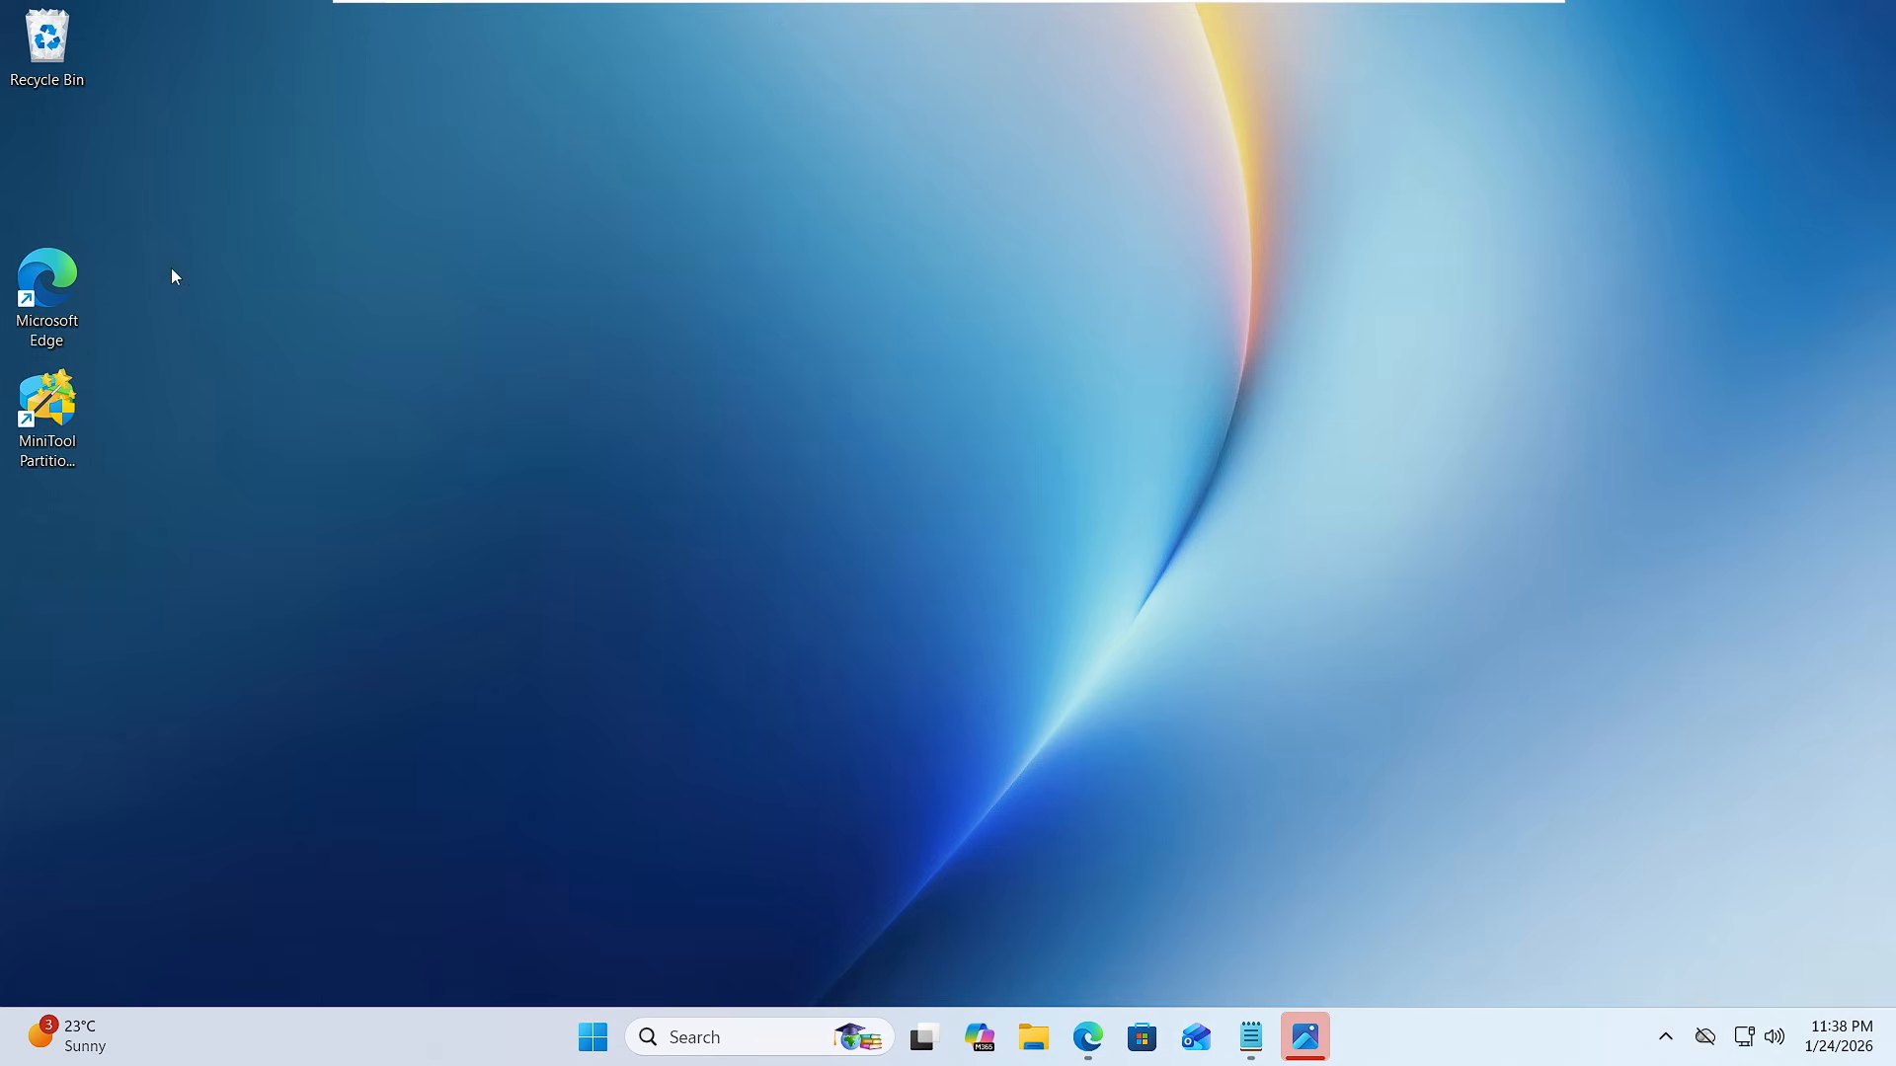
# - Hide all desktop icons by turning off the Show desktop icons option
pyautogui.rightClick(774, 471)
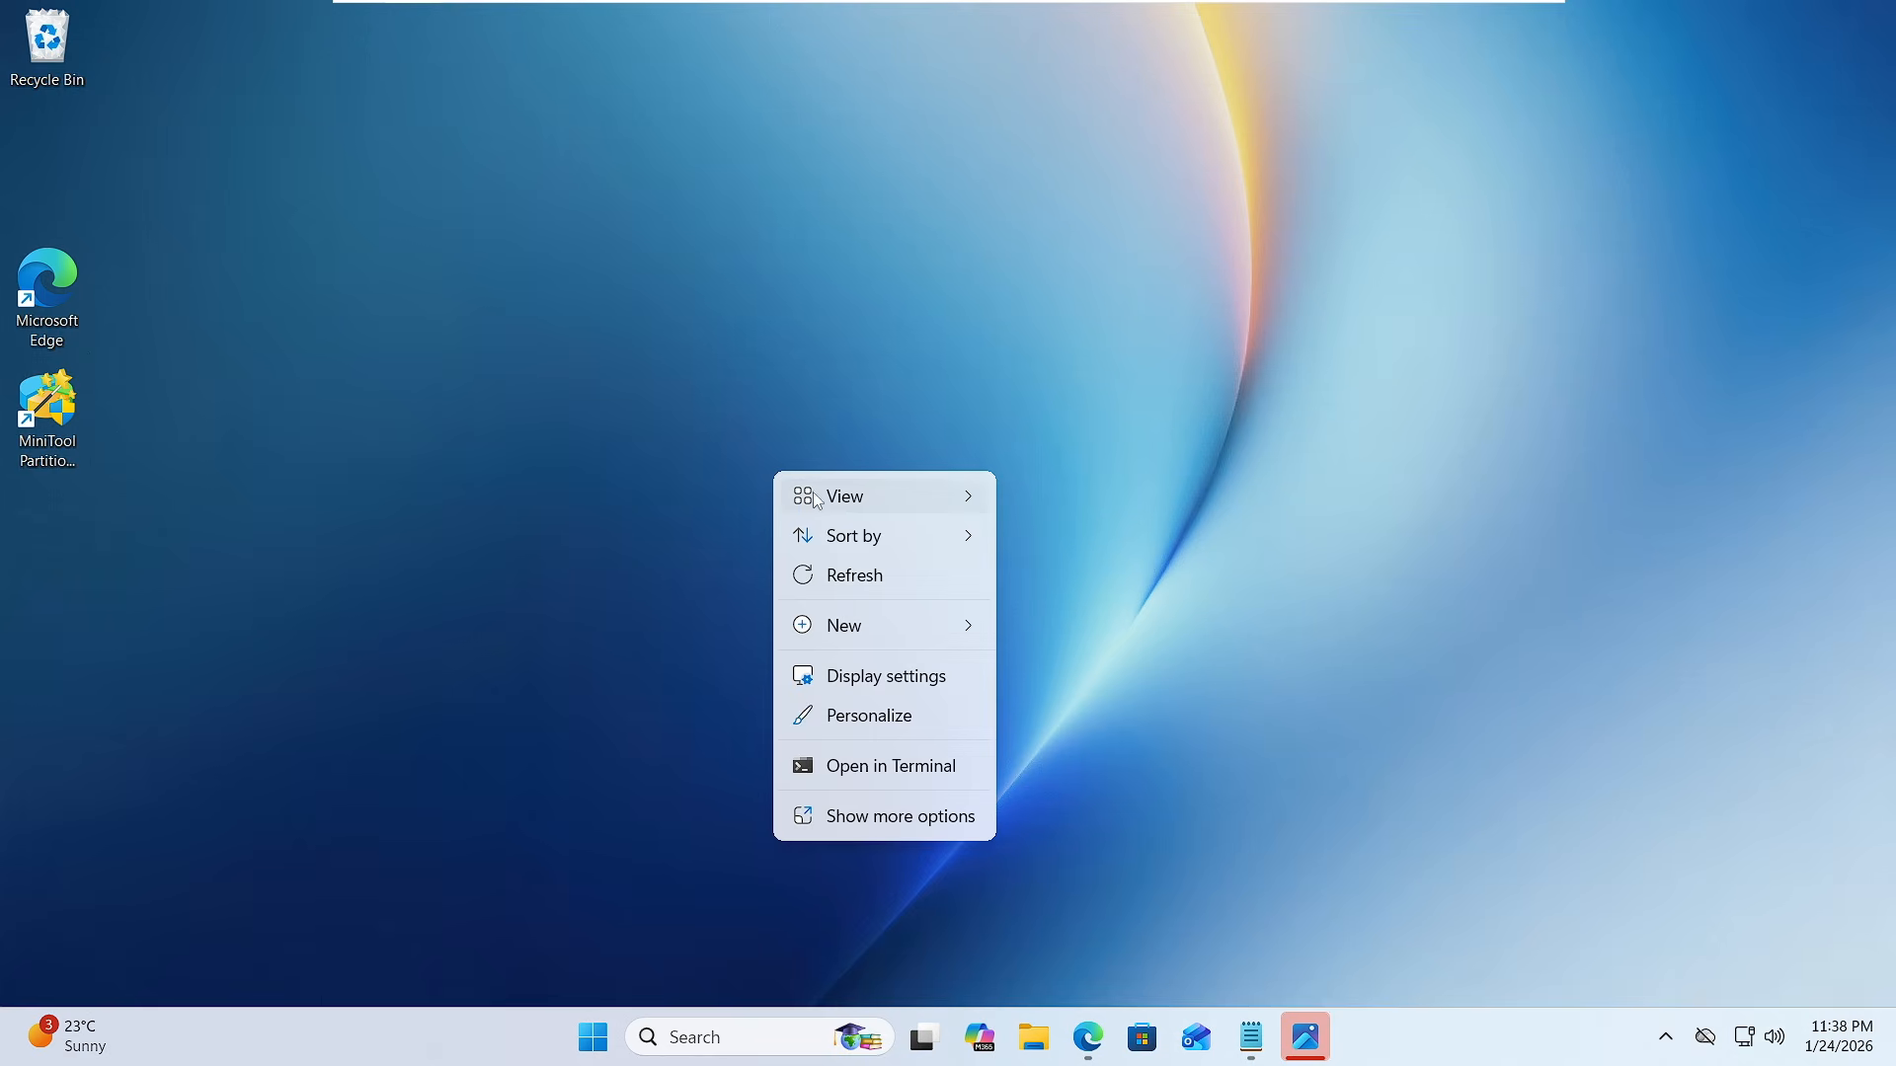
pyautogui.moveTo(903, 499)
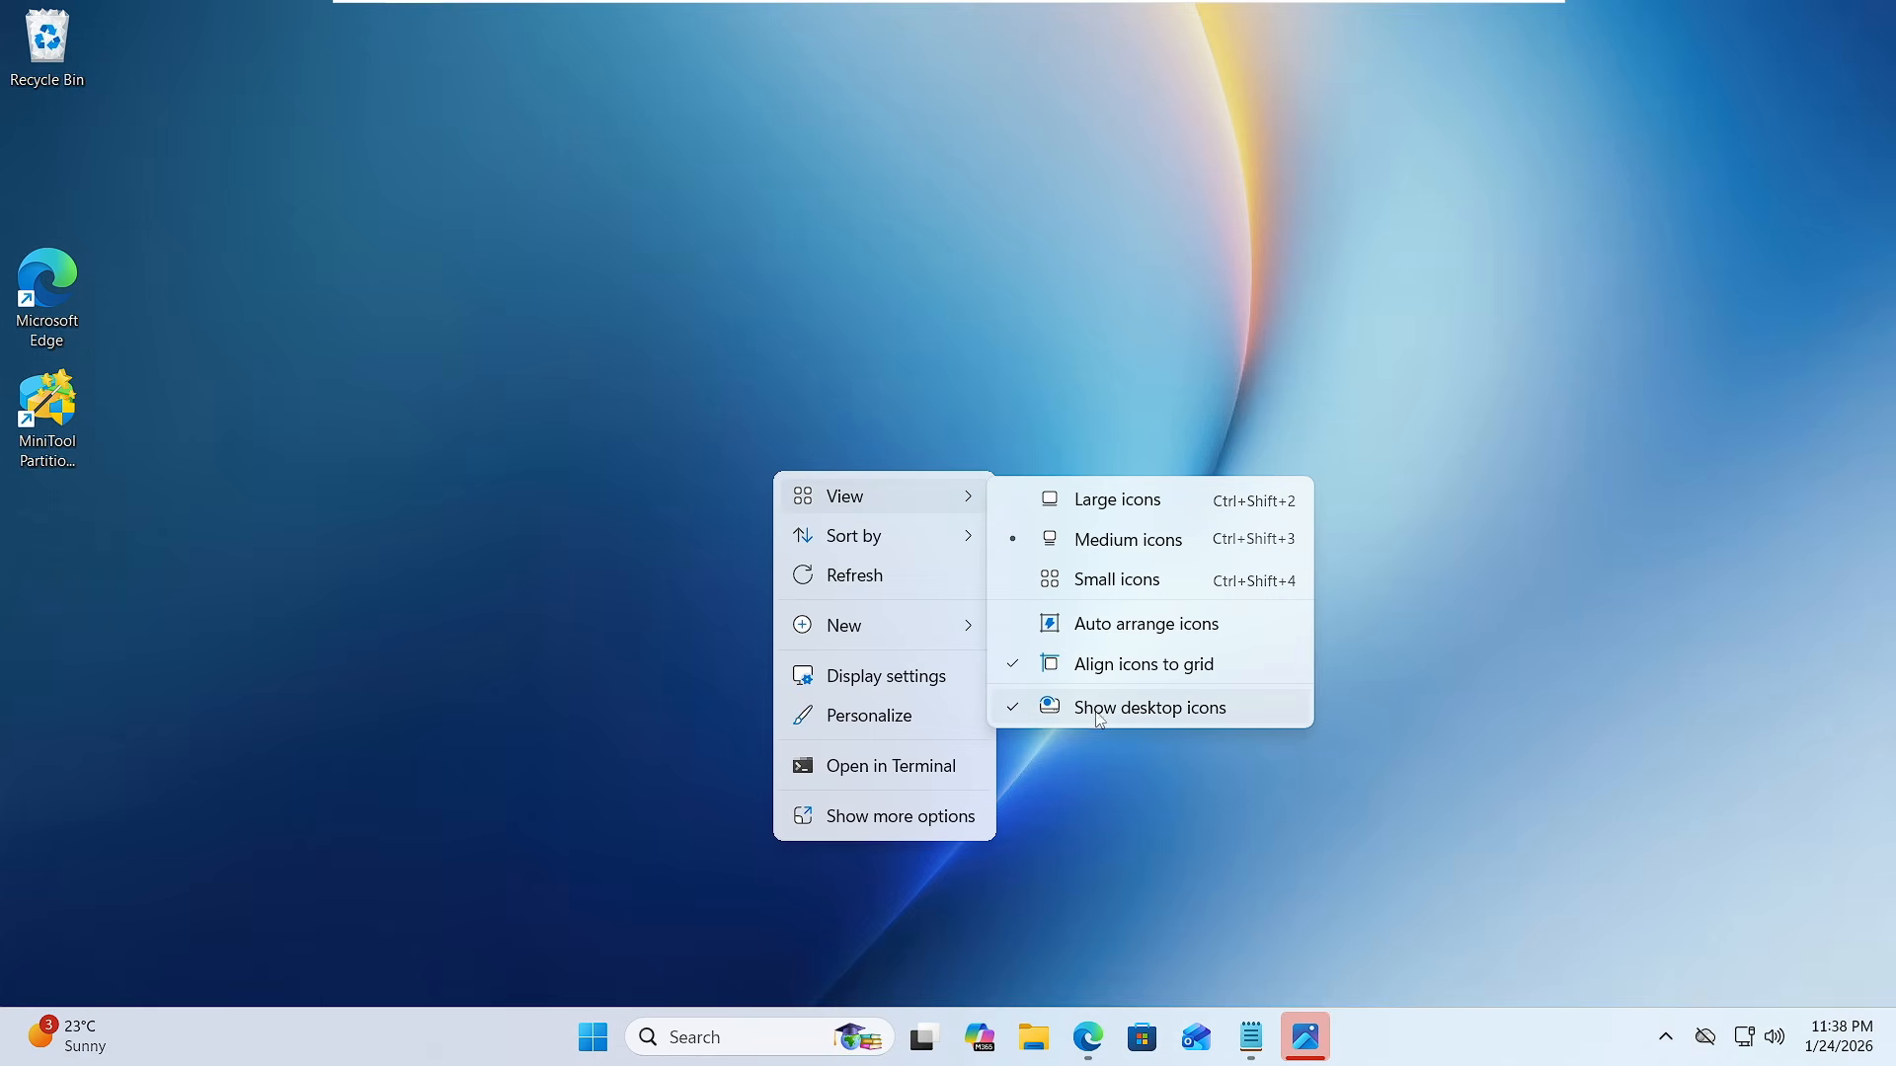
pyautogui.click(1137, 711)
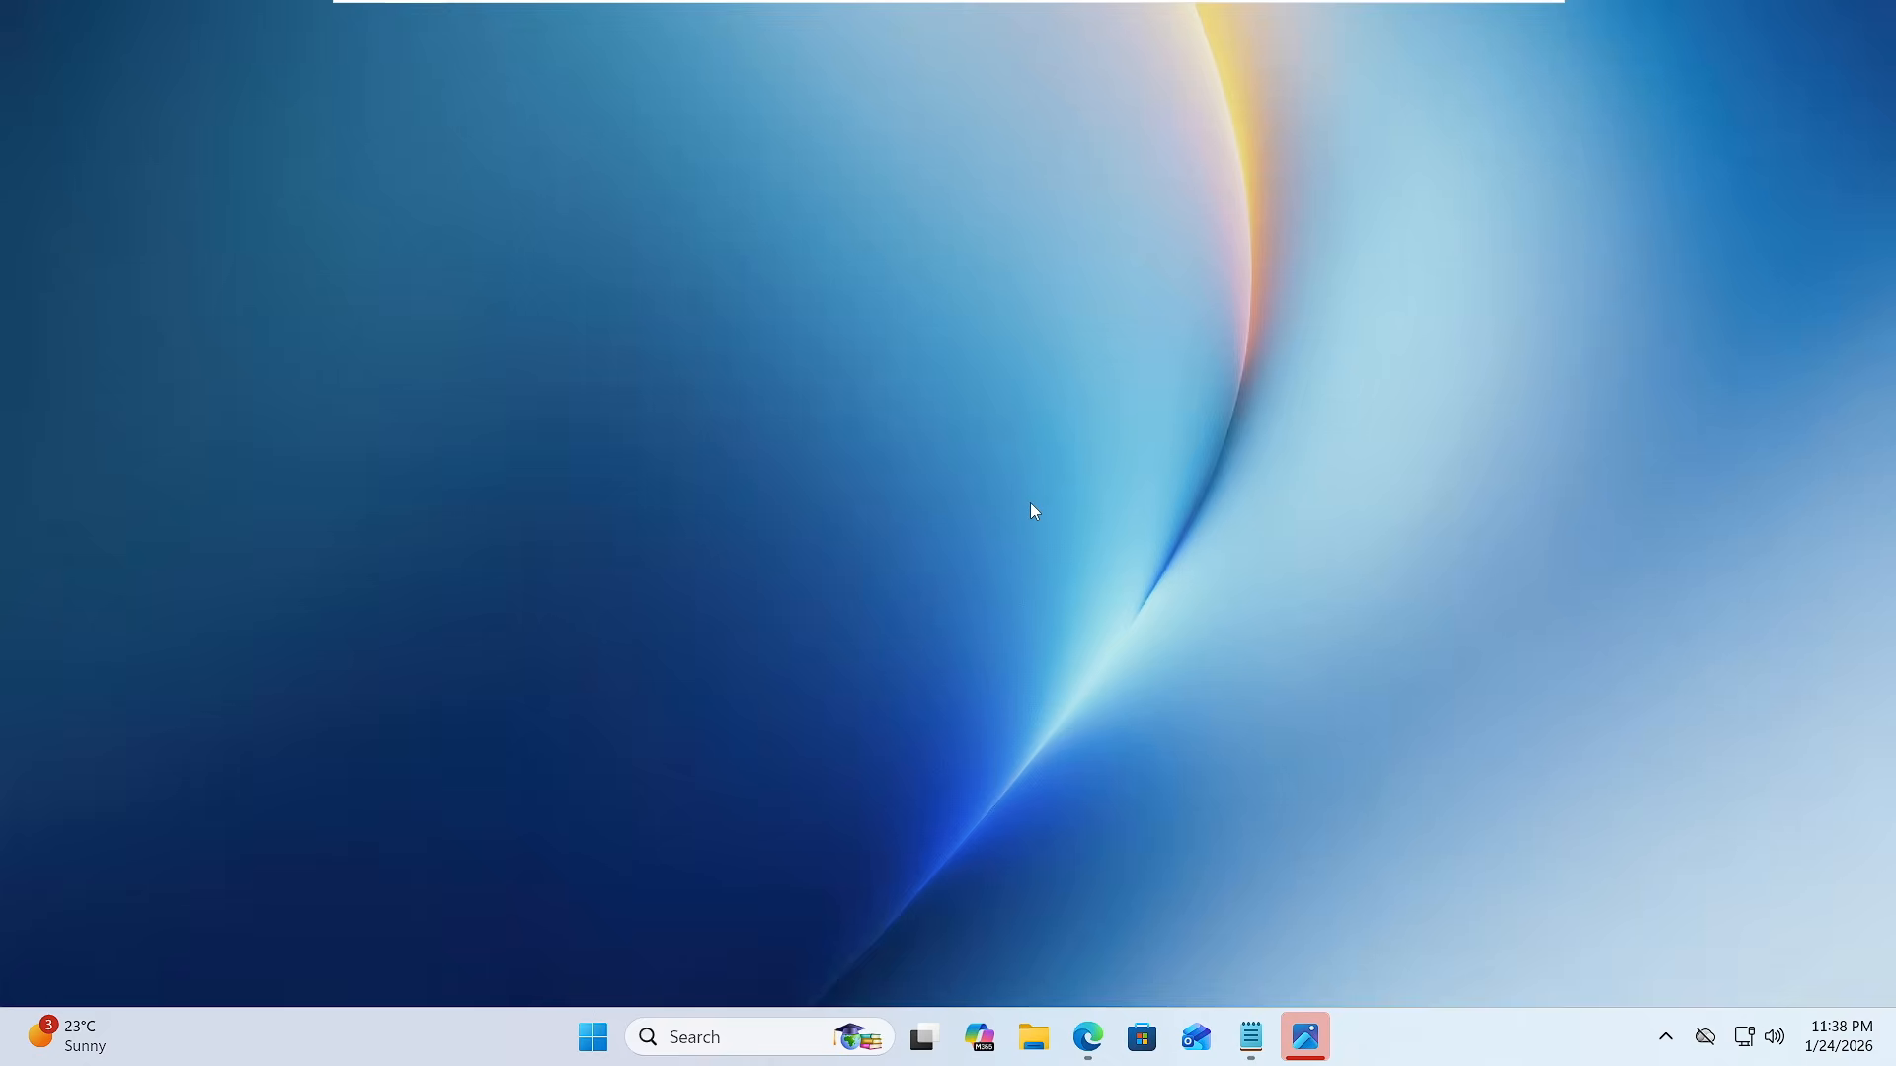
# - Switch to Edge and search the web for windhawk in a new tab
pyautogui.moveTo(1087, 1037)
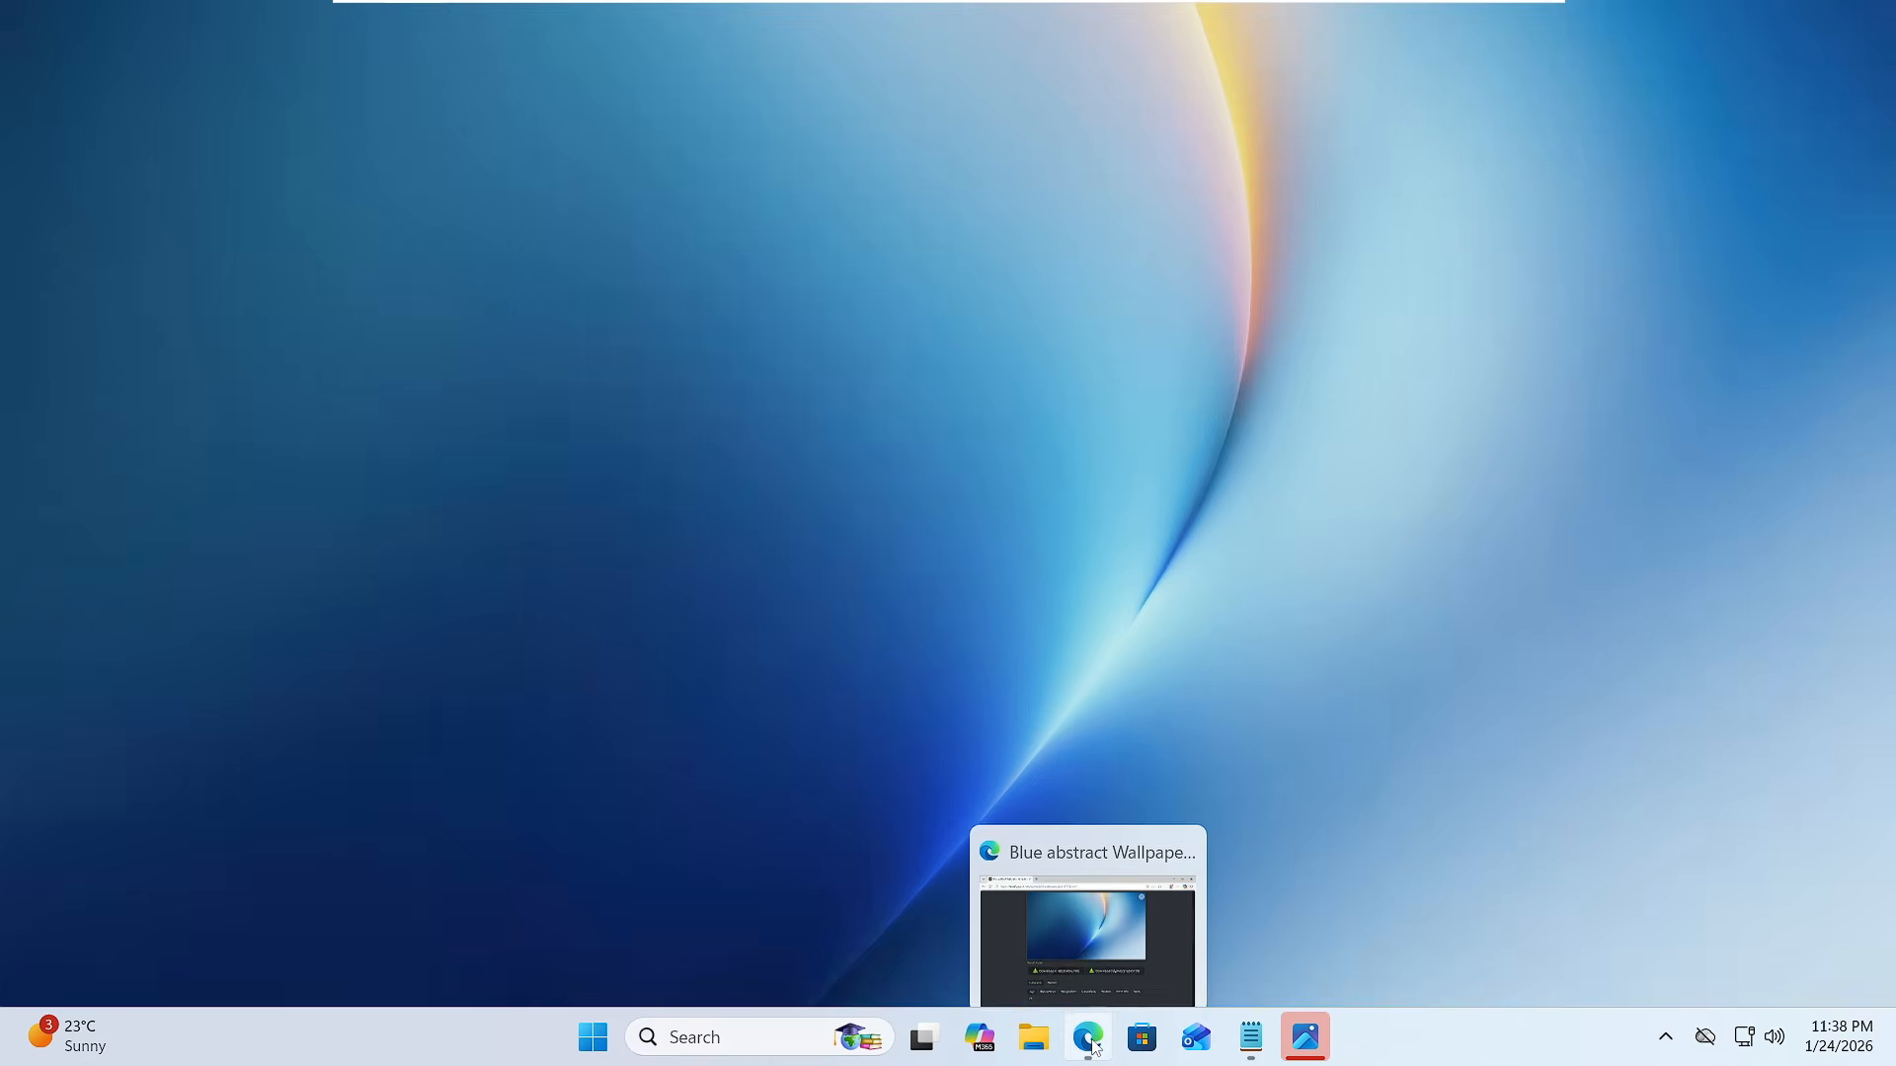
pyautogui.click(1017, 864)
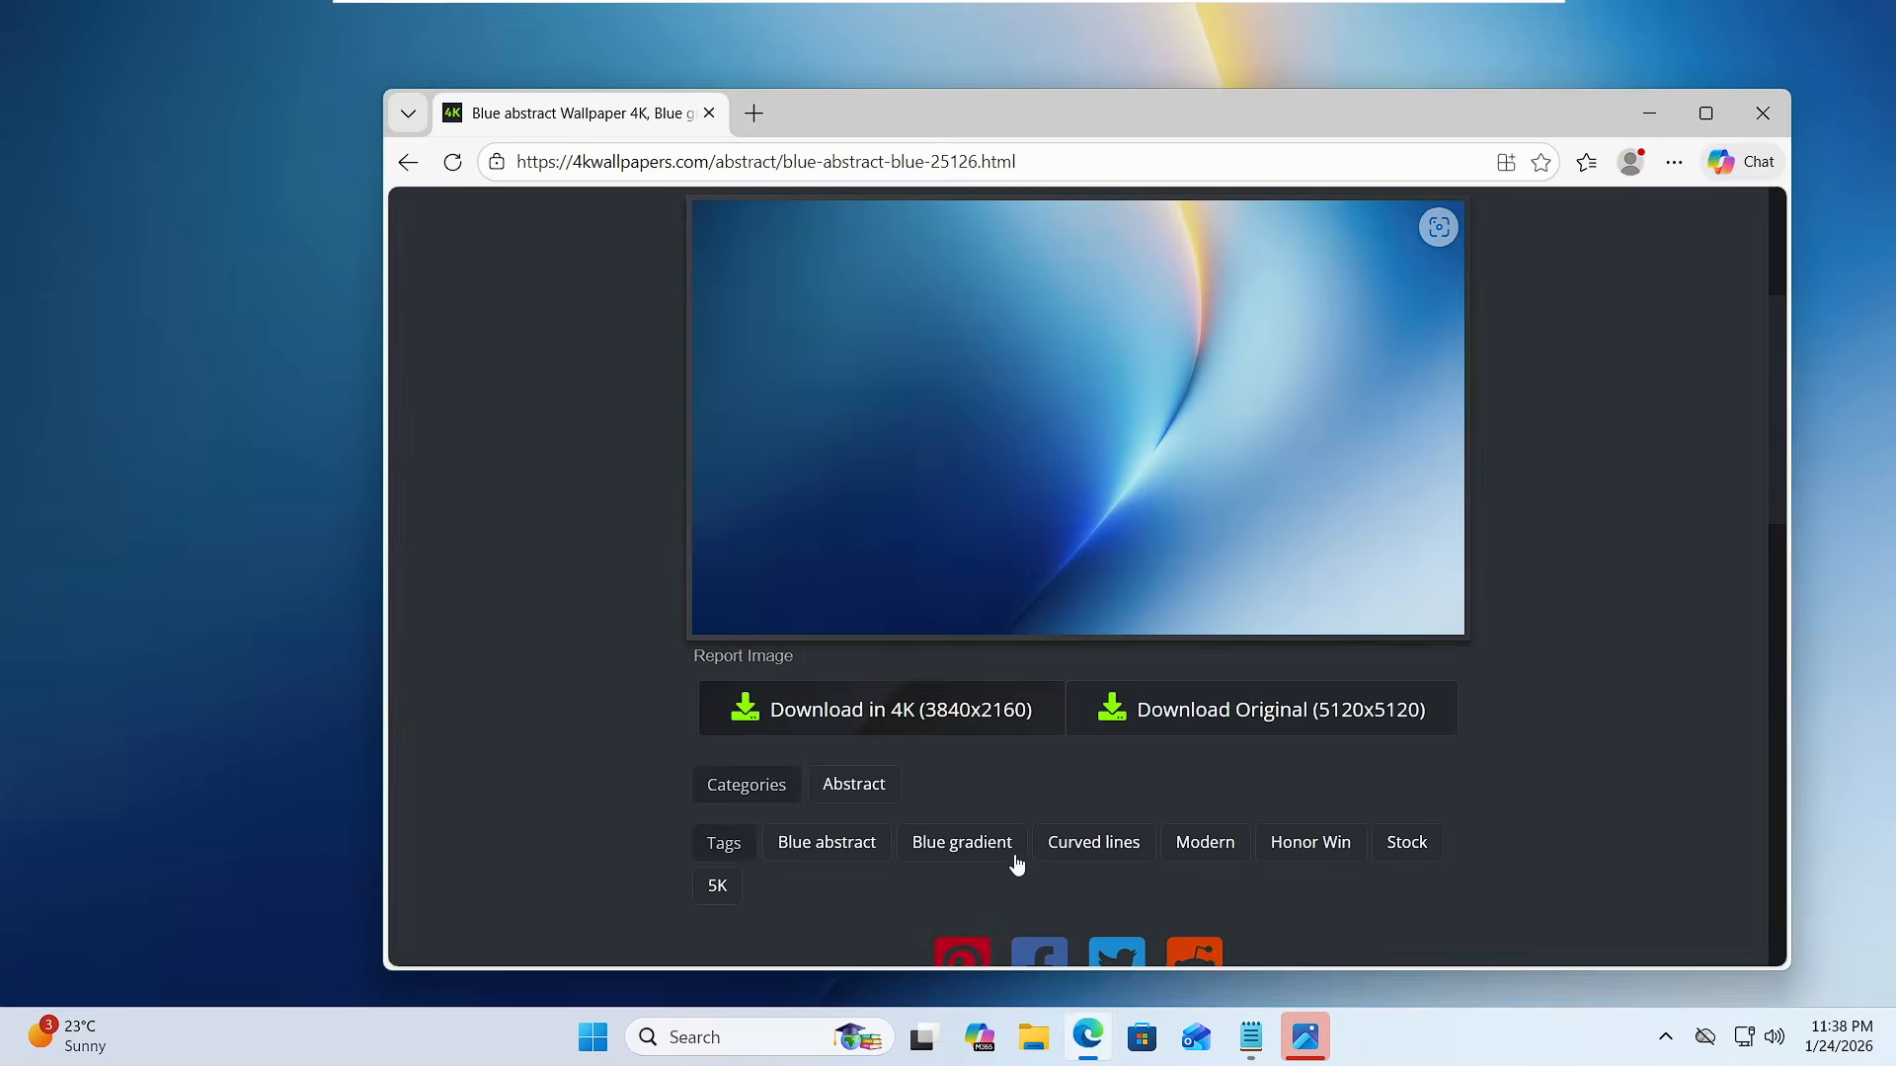
pyautogui.click(754, 114)
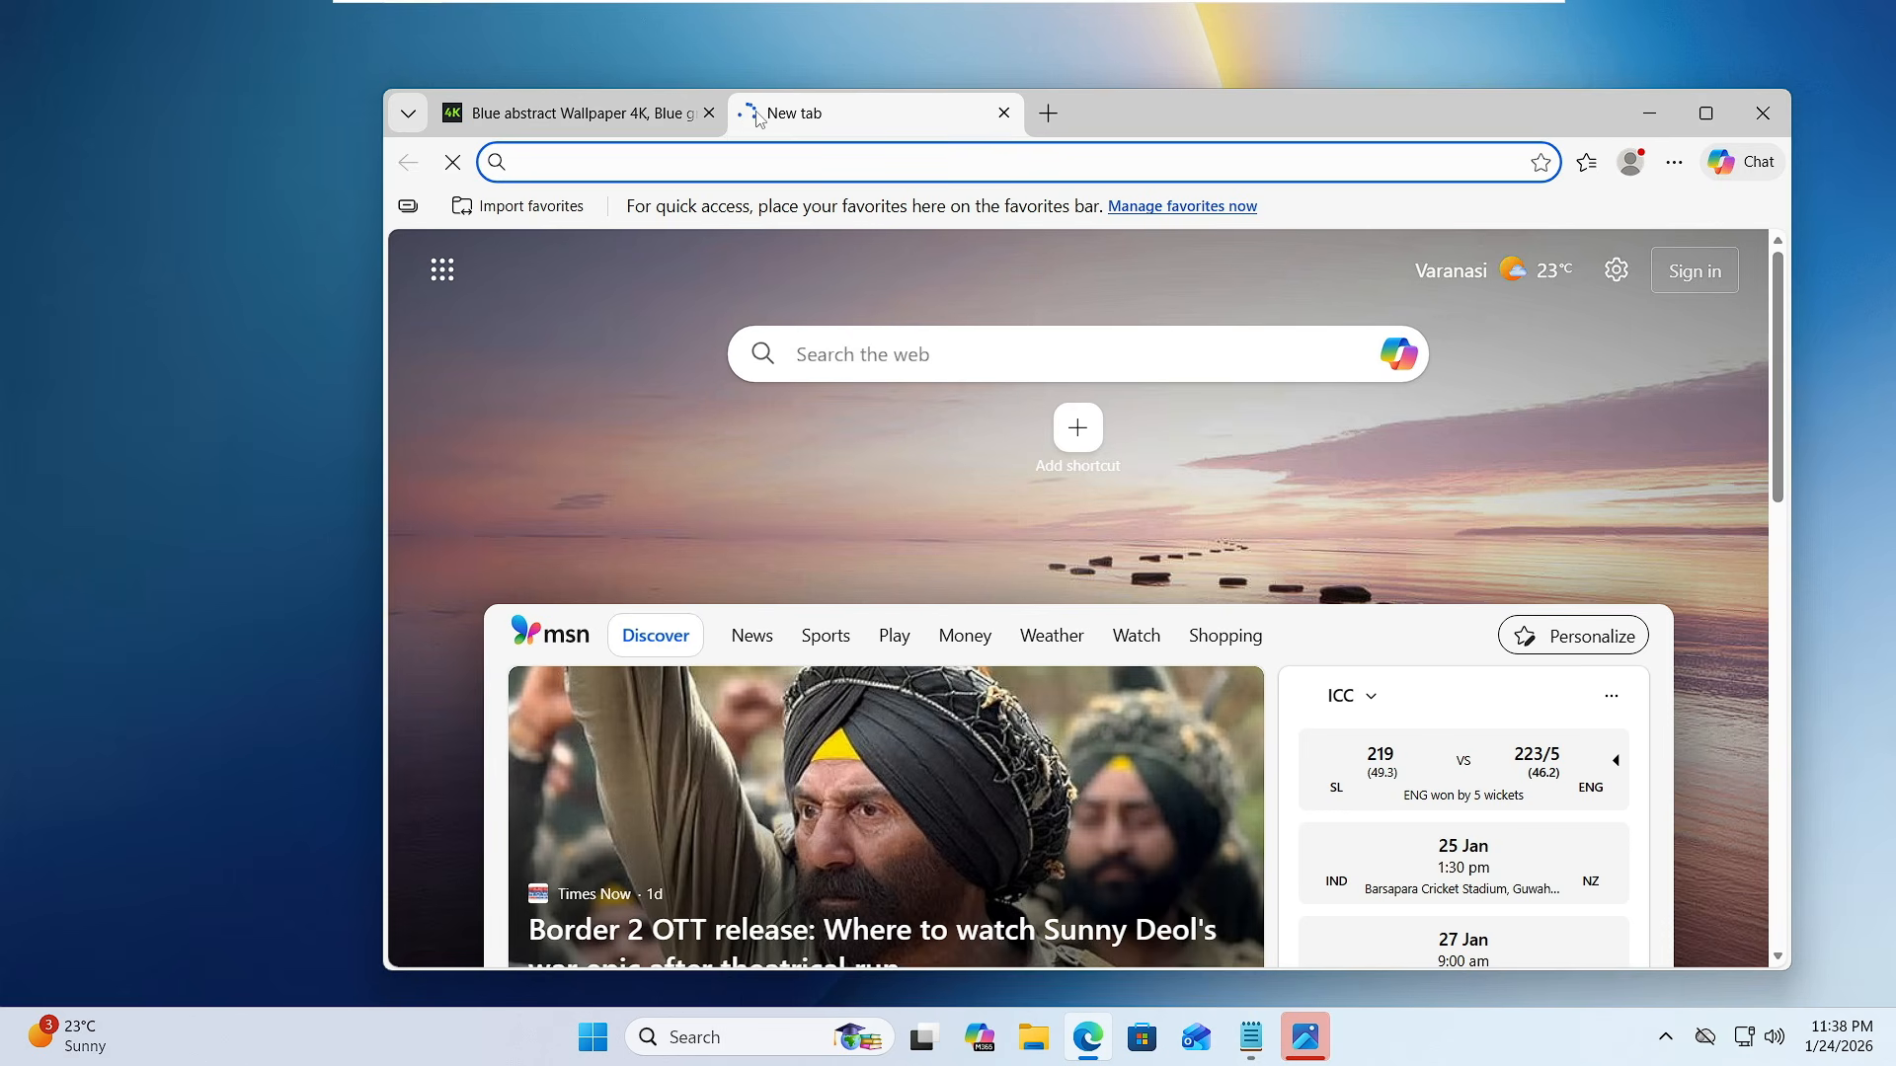
pyautogui.write('windhawk')
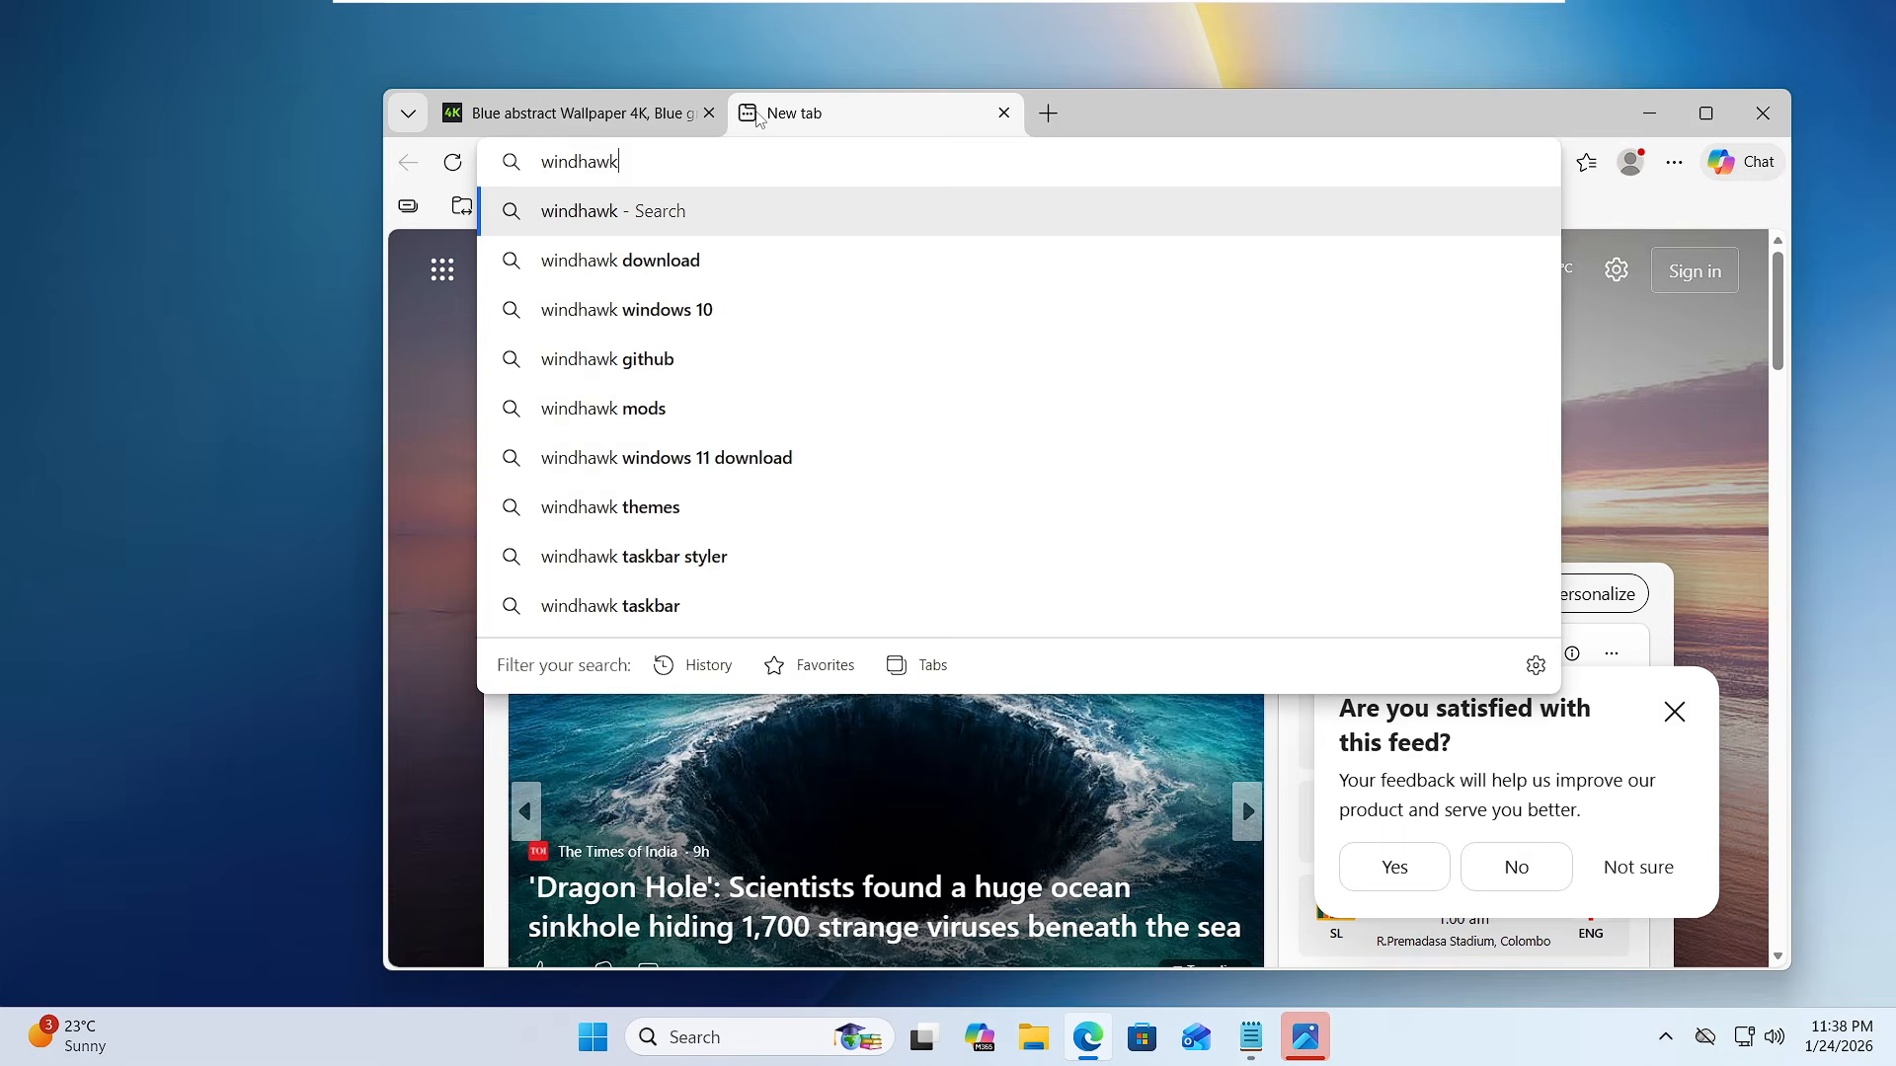
pyautogui.press('Return')
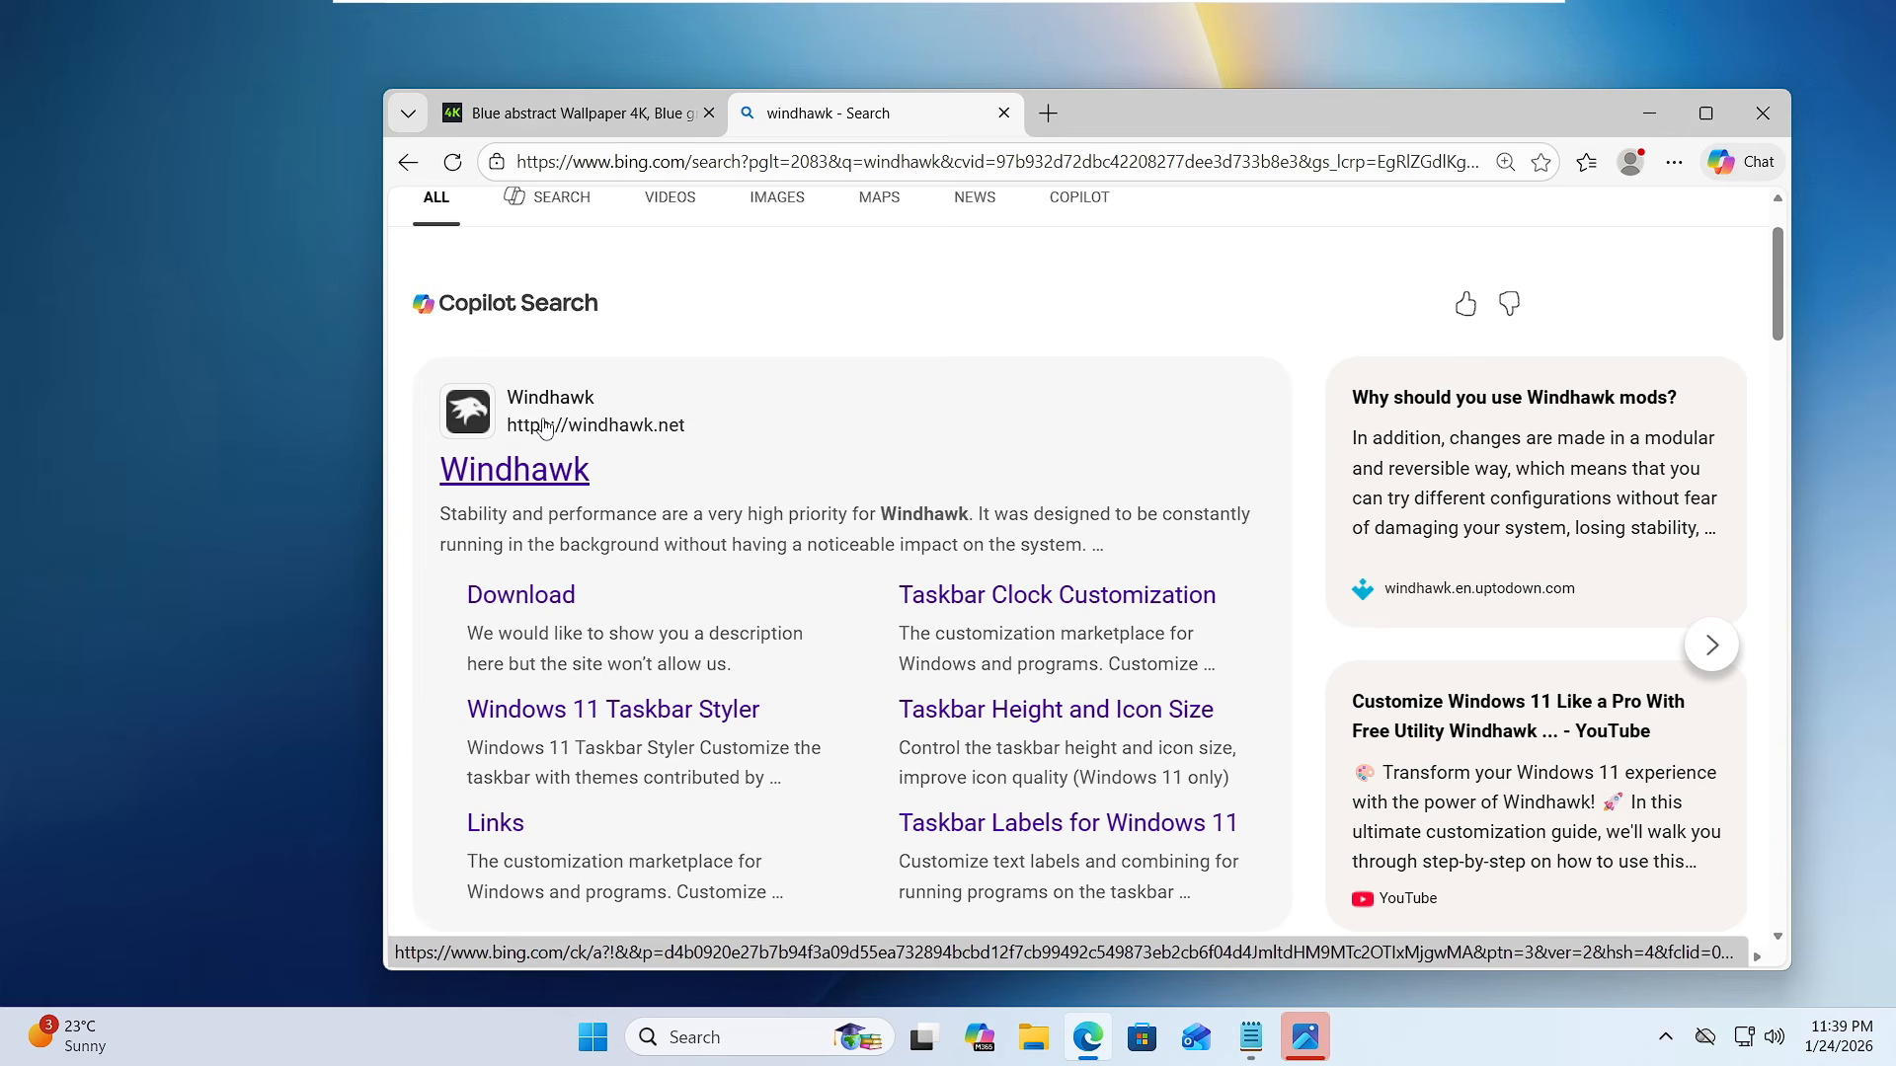
# - Open the official windhawk.net site, download windhawk_setup.exe and launch it
pyautogui.click(544, 479)
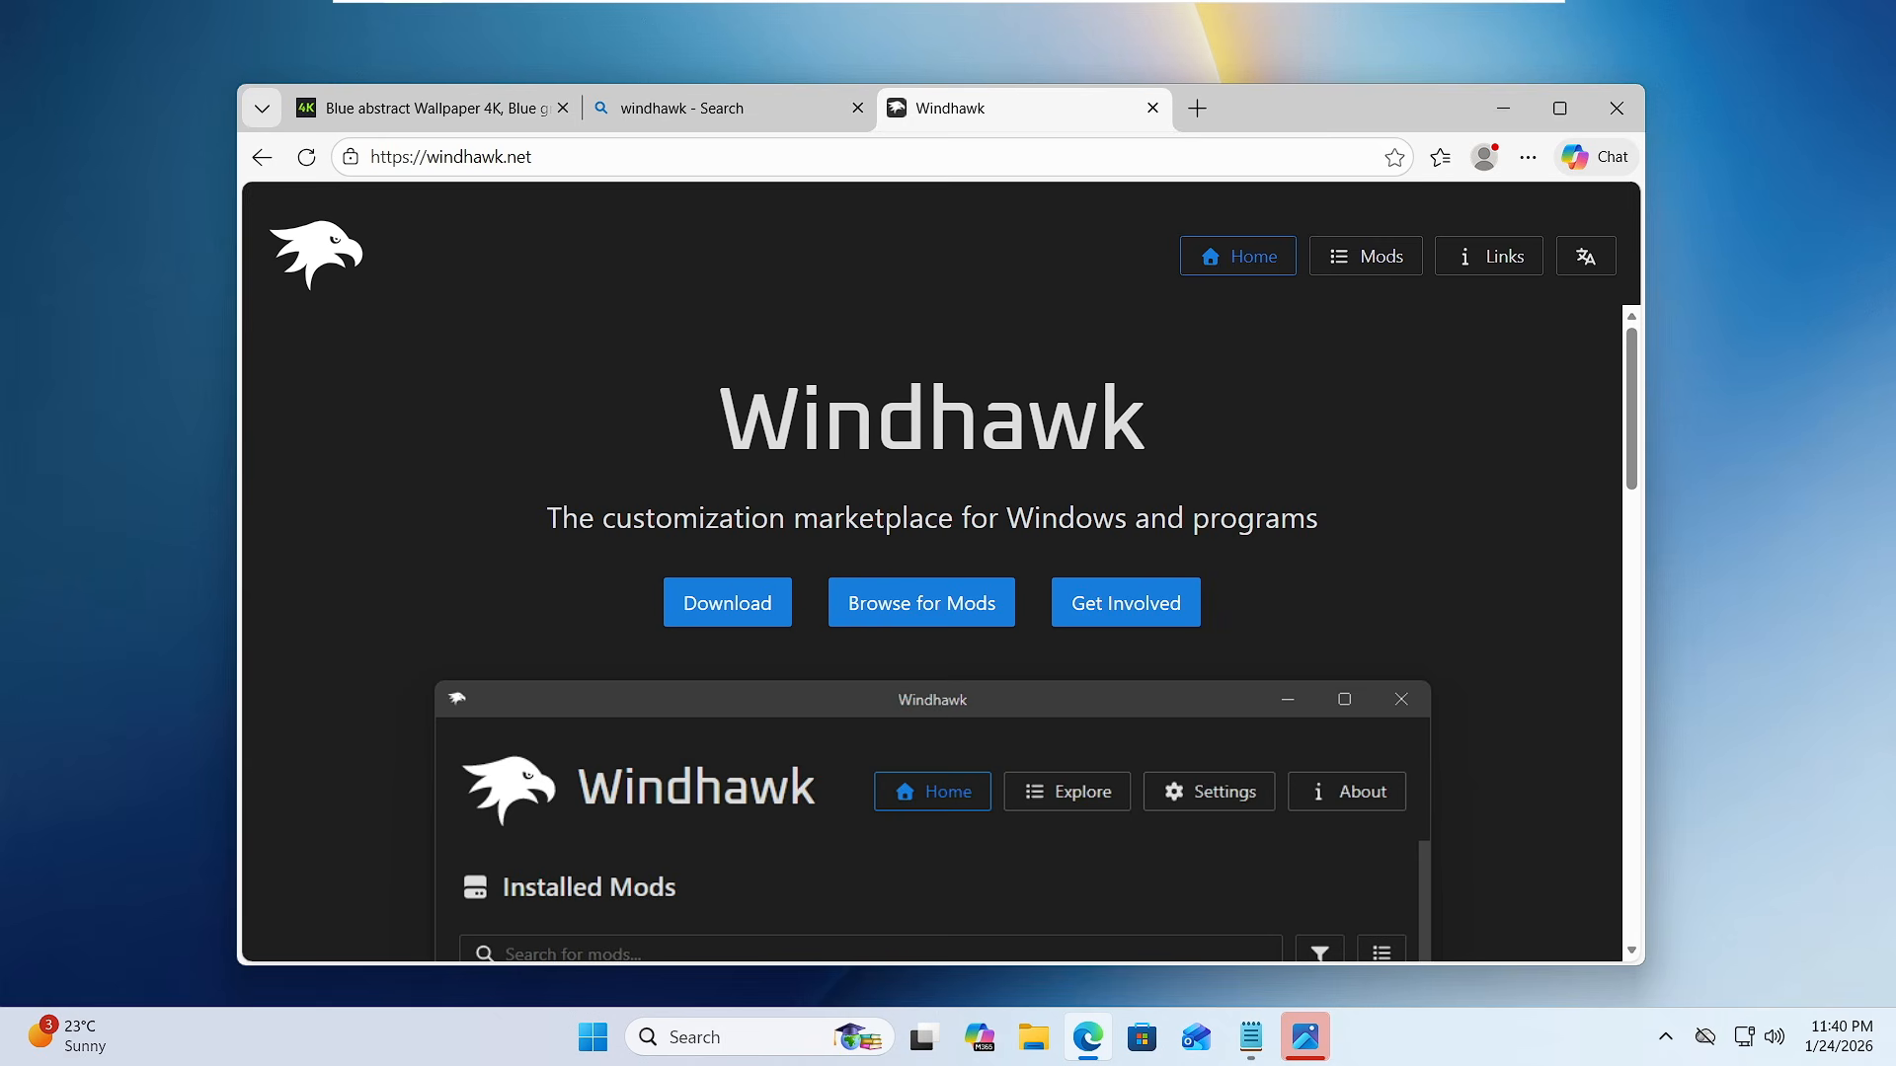
pyautogui.click(736, 616)
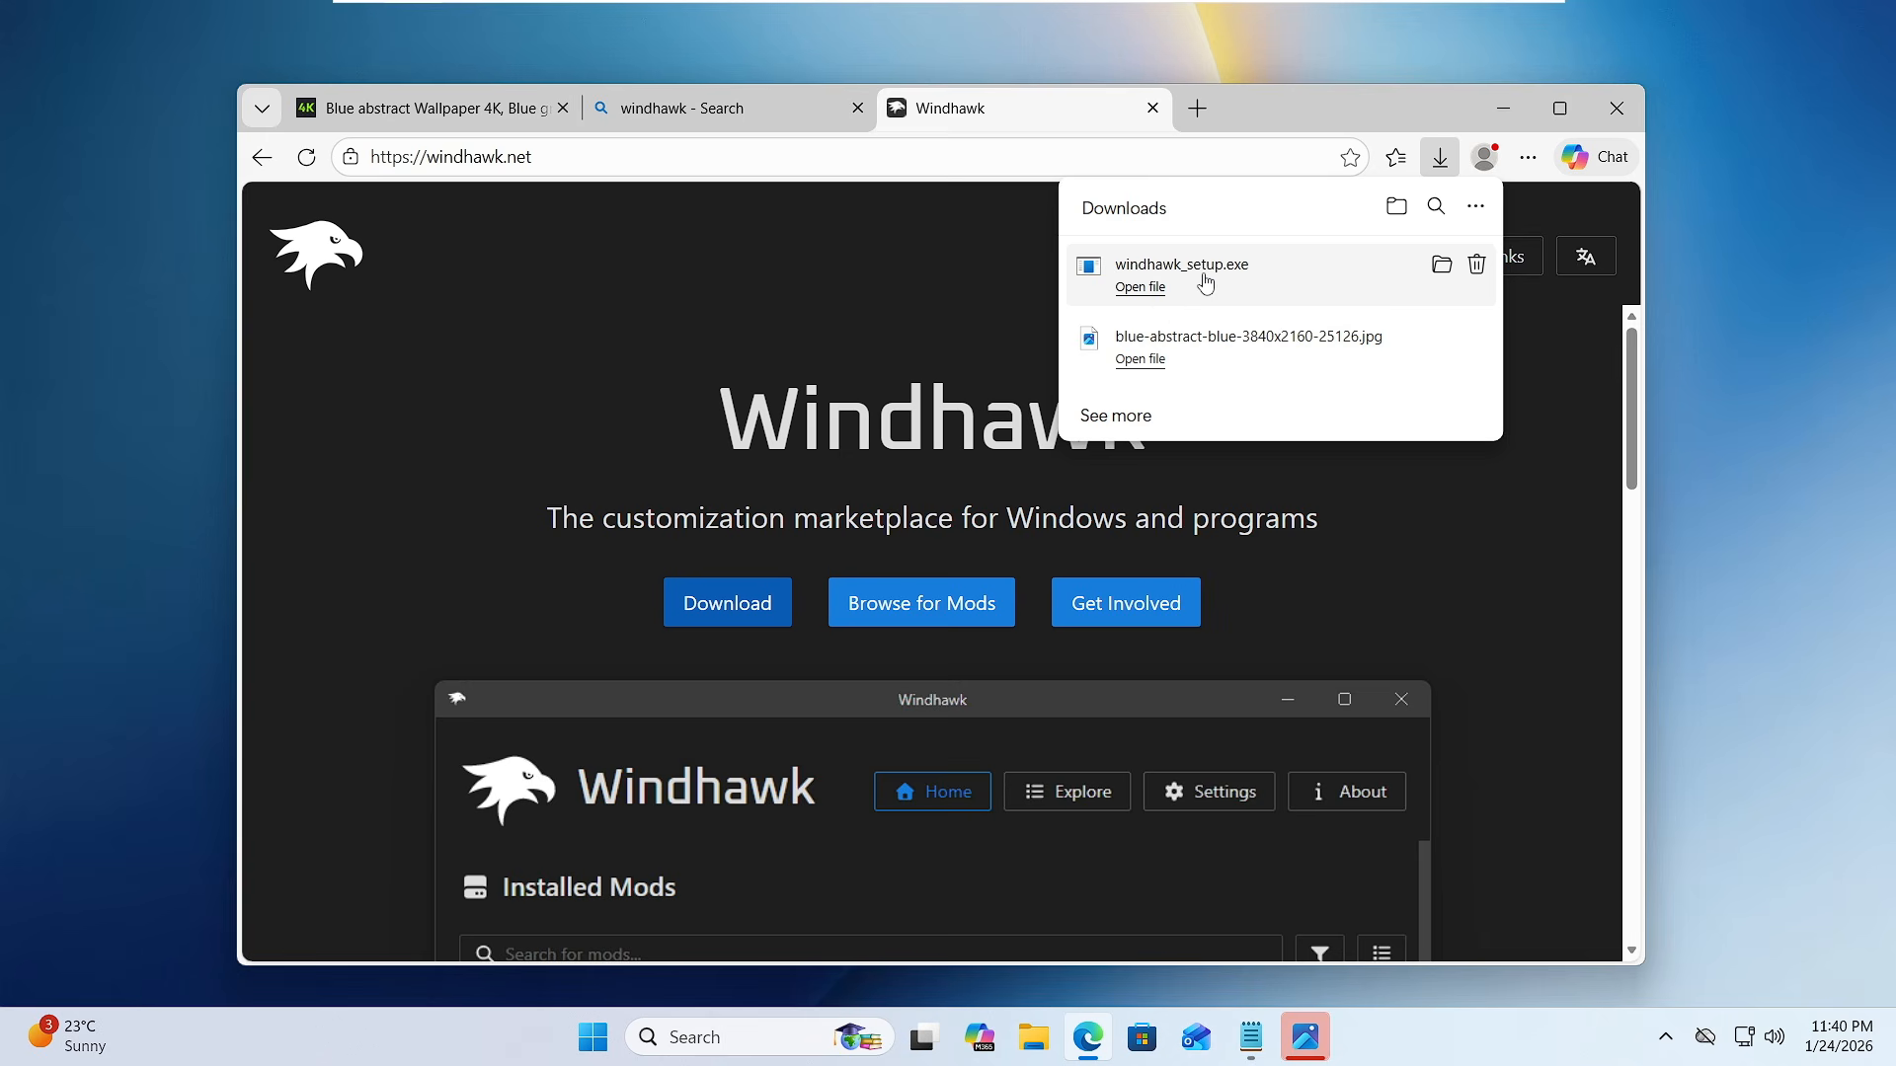
pyautogui.click(1204, 288)
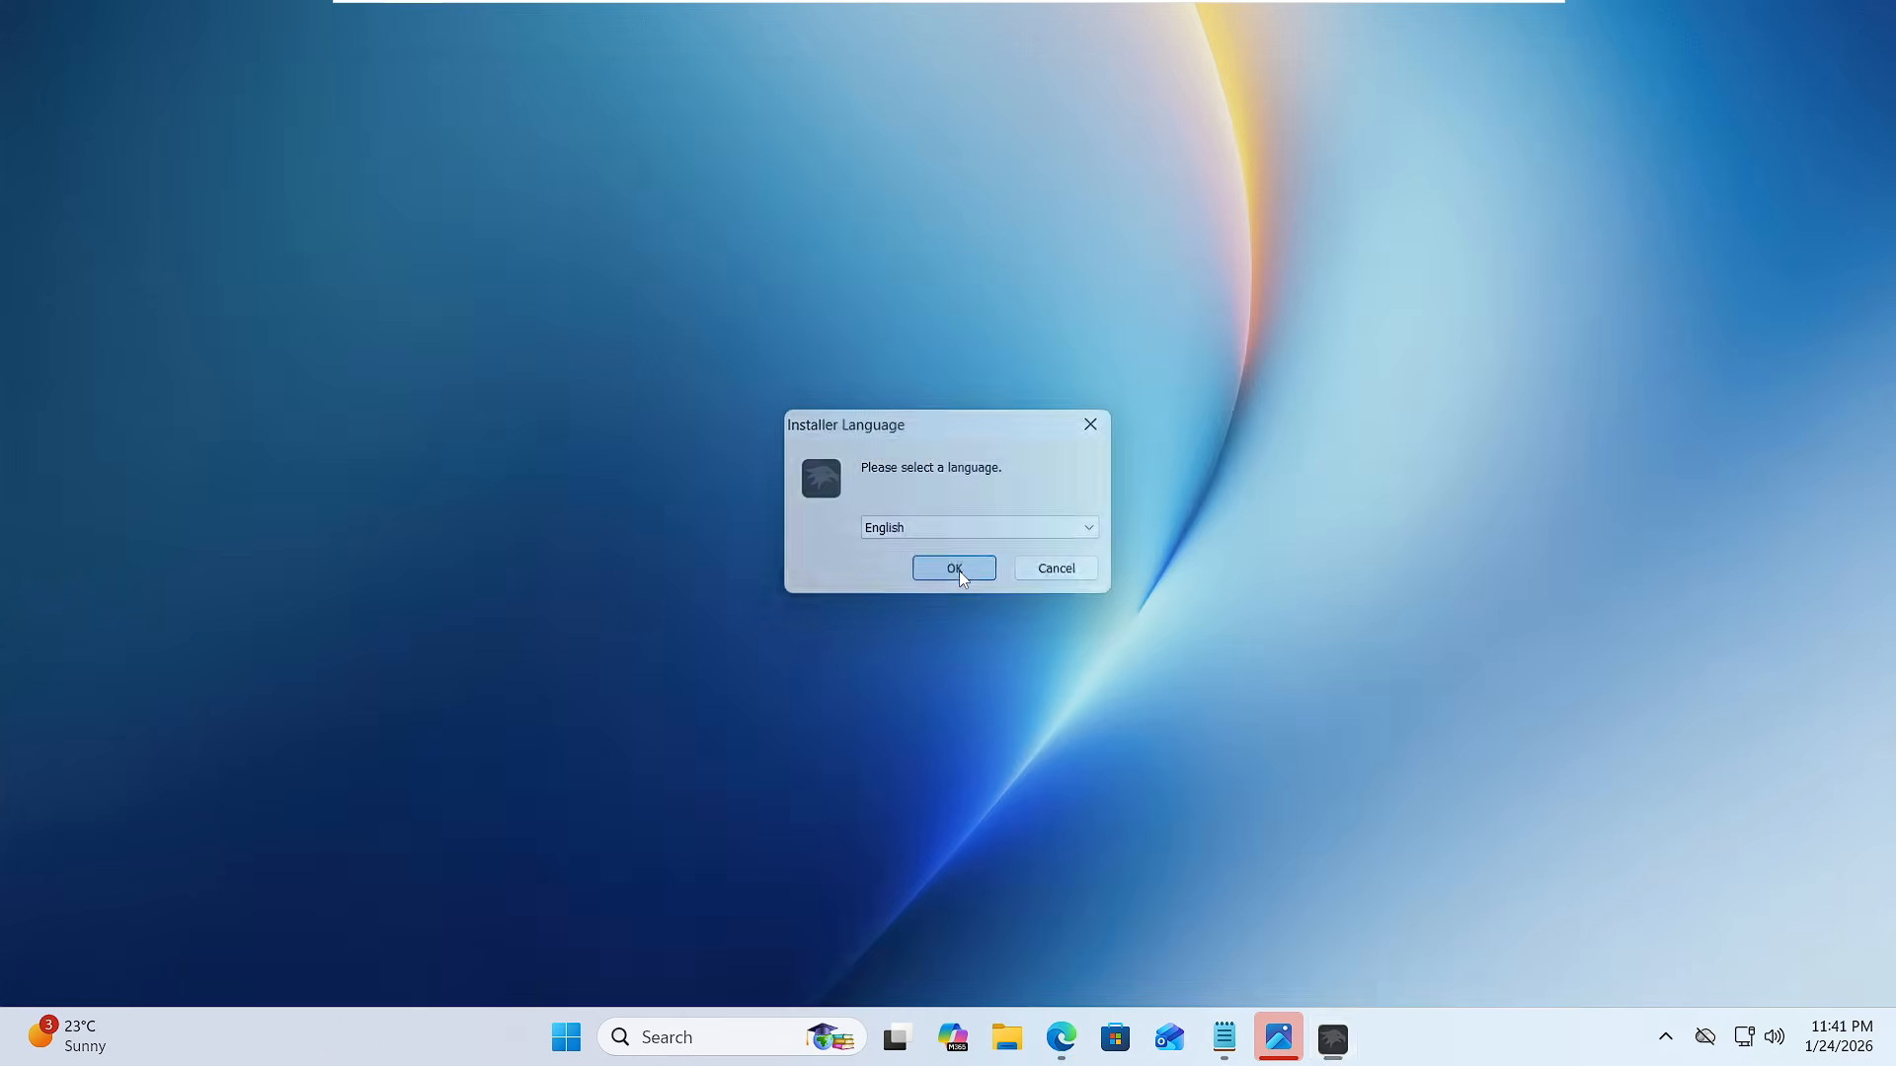
# - Install Windhawk in English as a standard installation in C:\Program Files\Windhawk, allowing it to make changes to the device
pyautogui.click(957, 572)
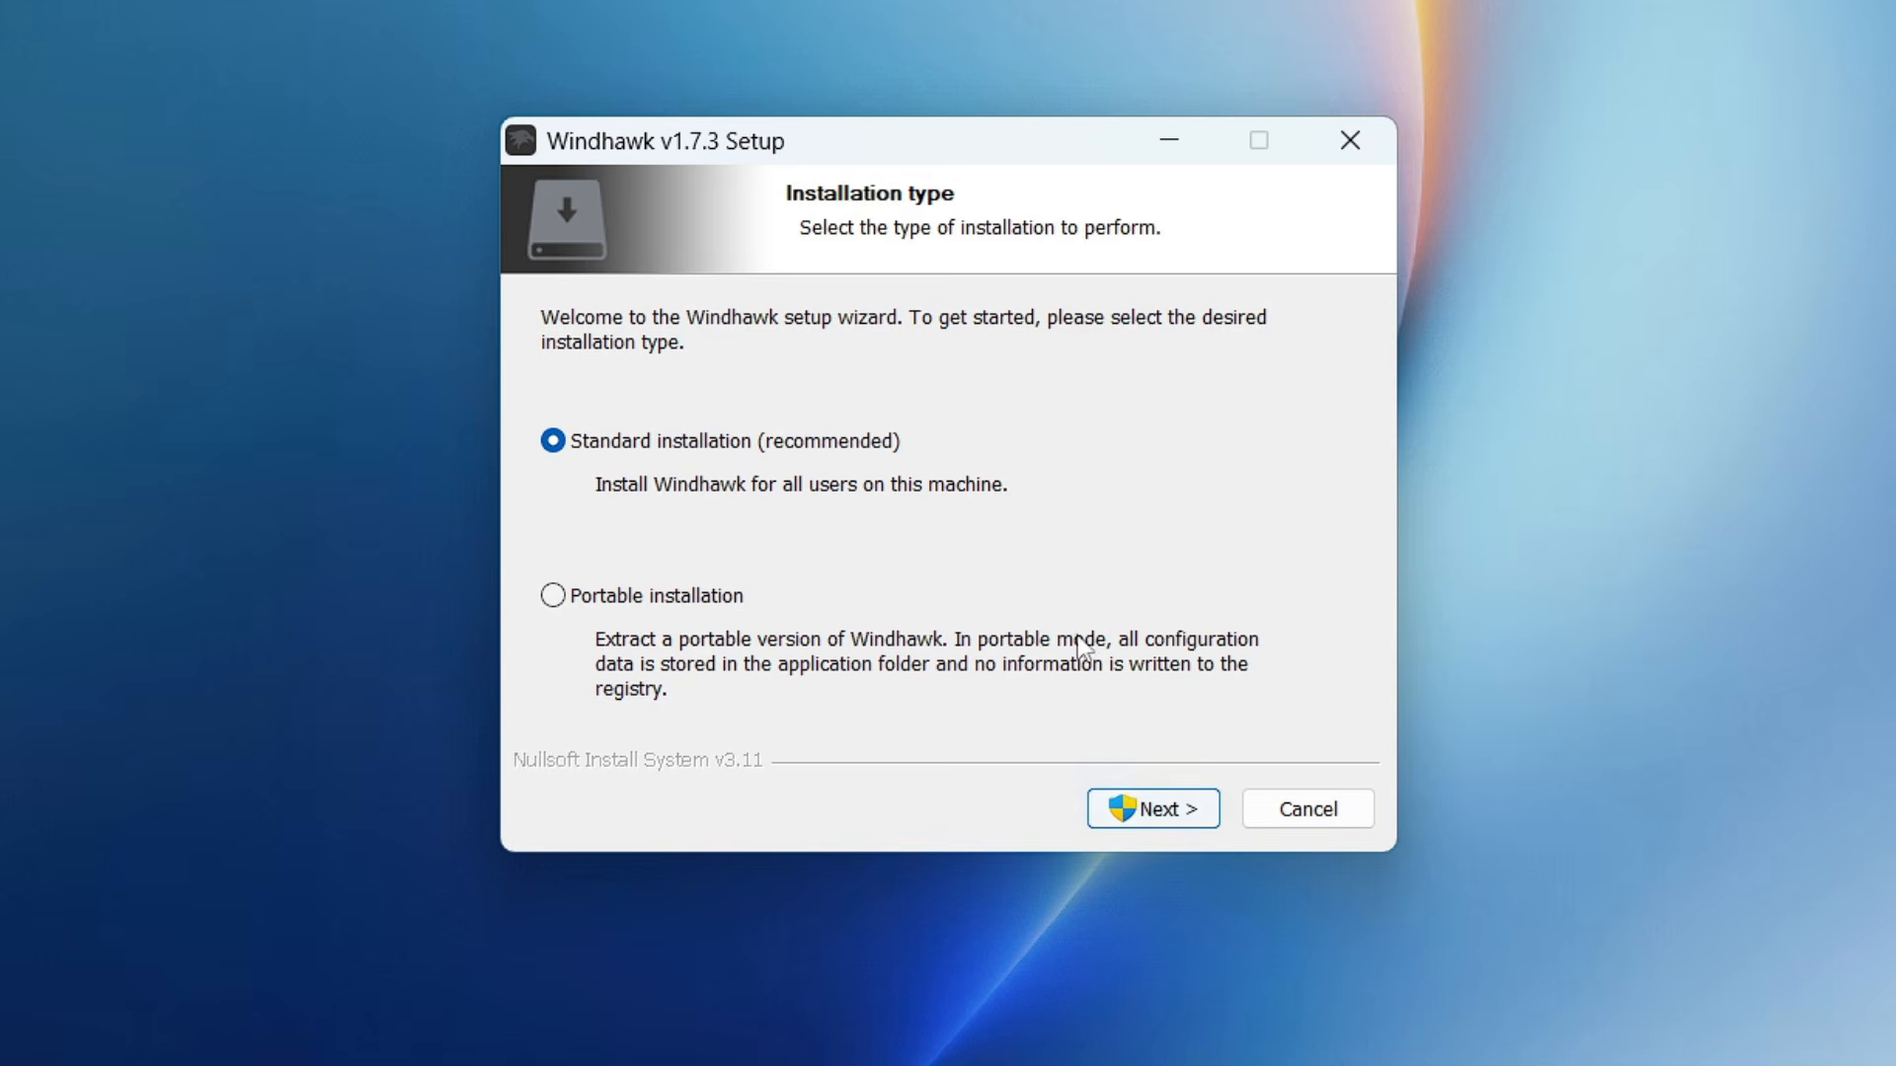
pyautogui.click(1173, 819)
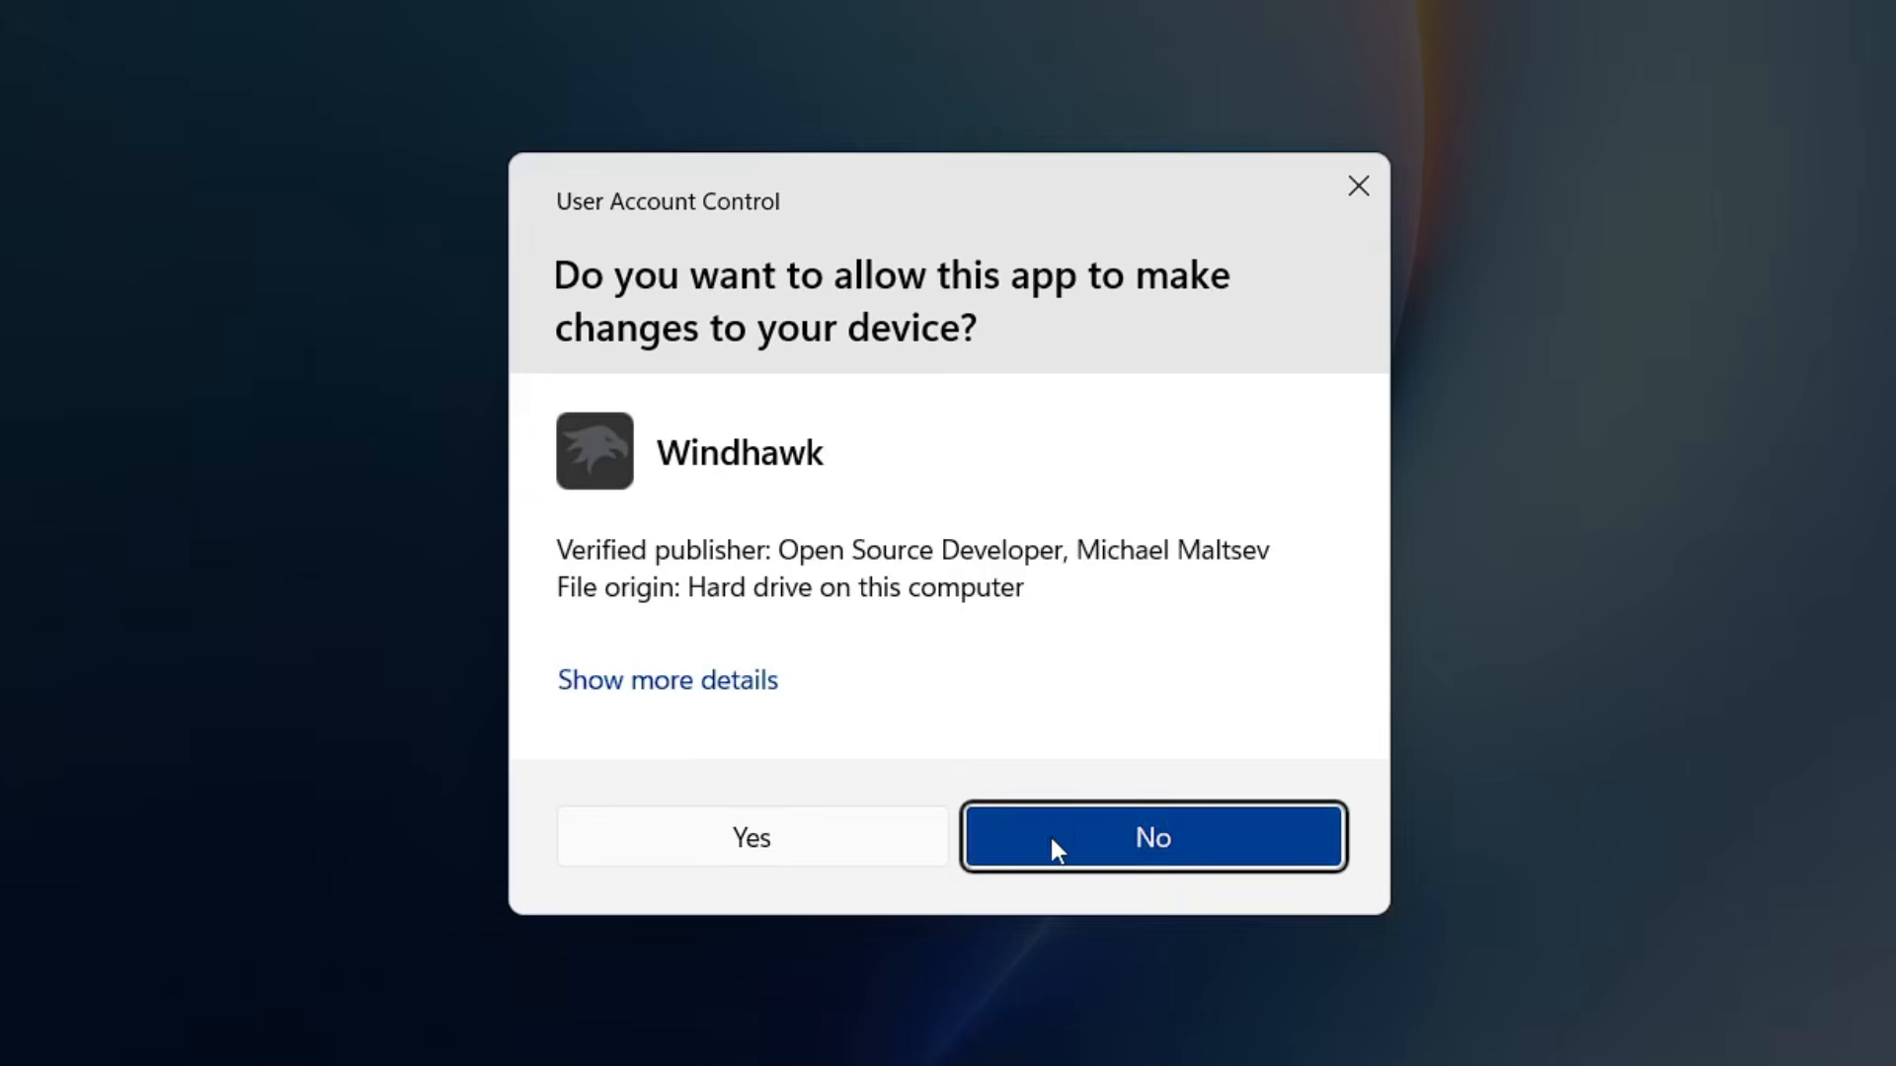
pyautogui.click(834, 844)
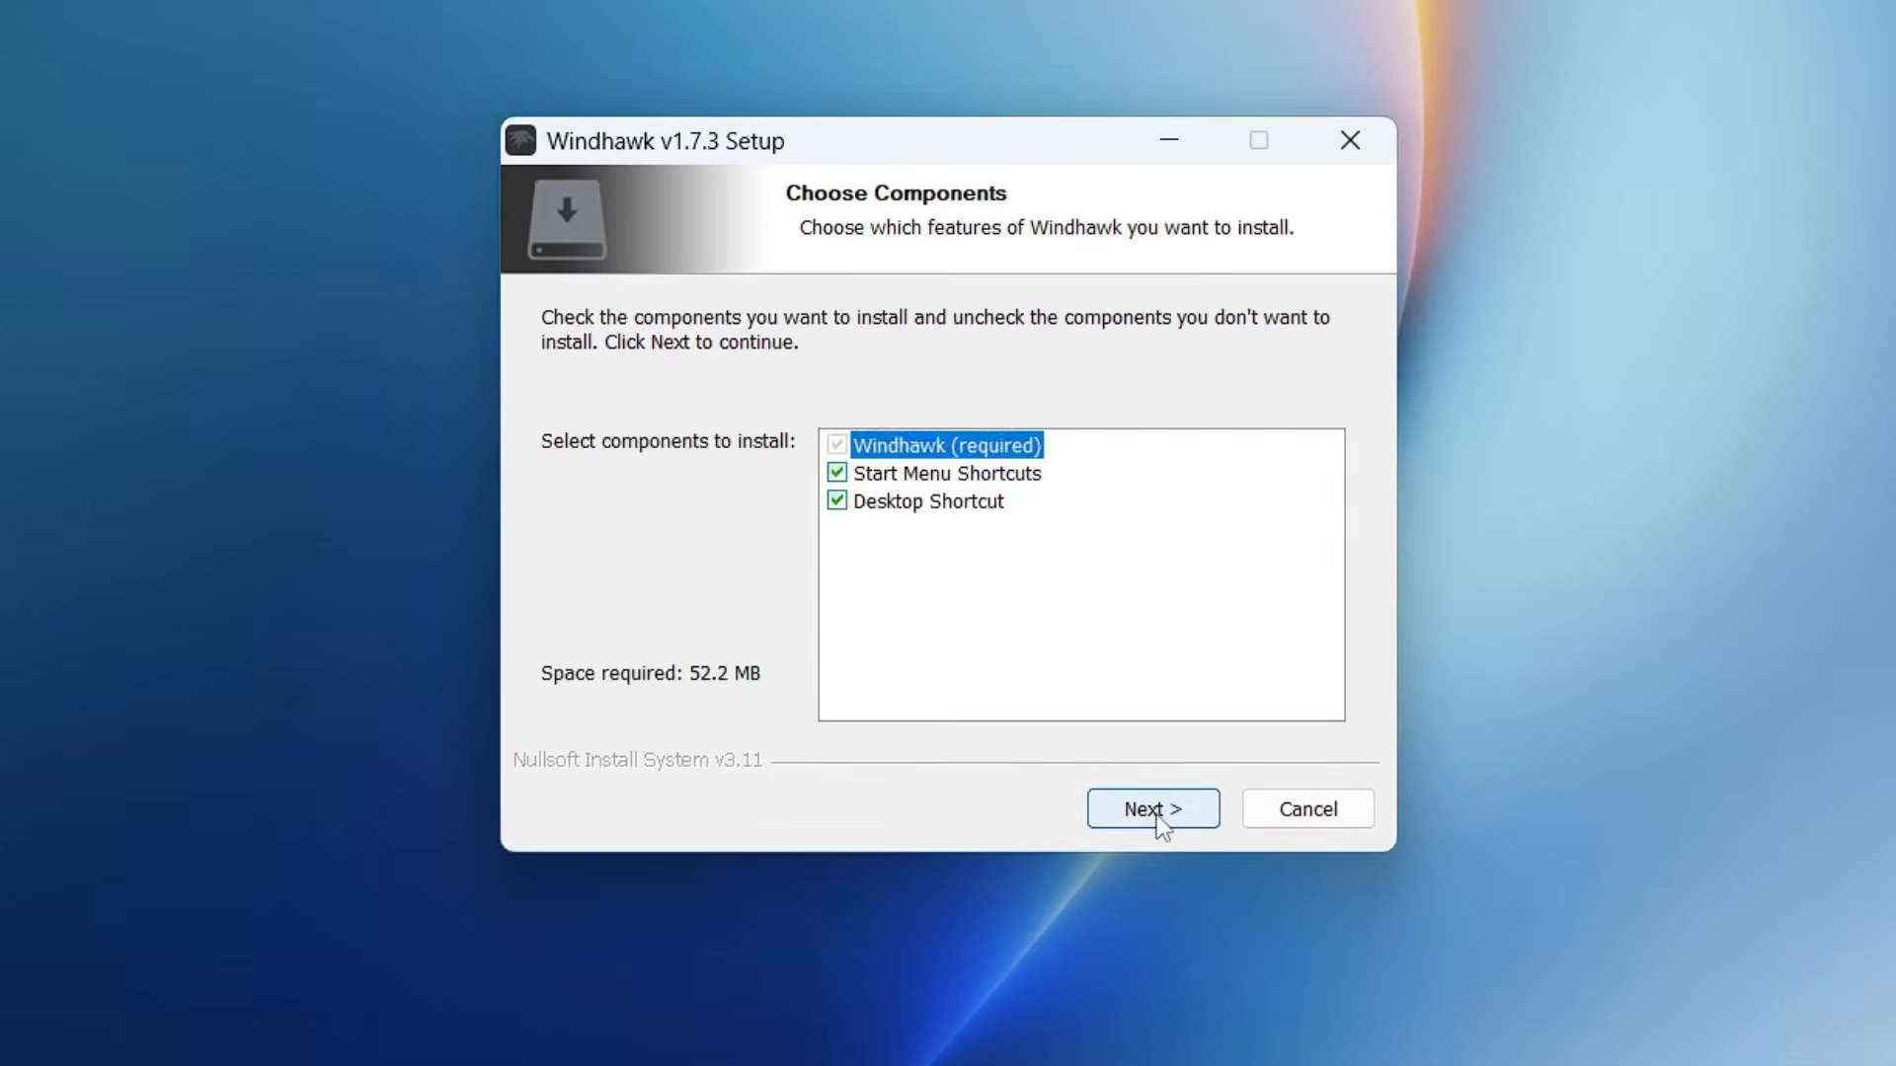
pyautogui.click(1155, 816)
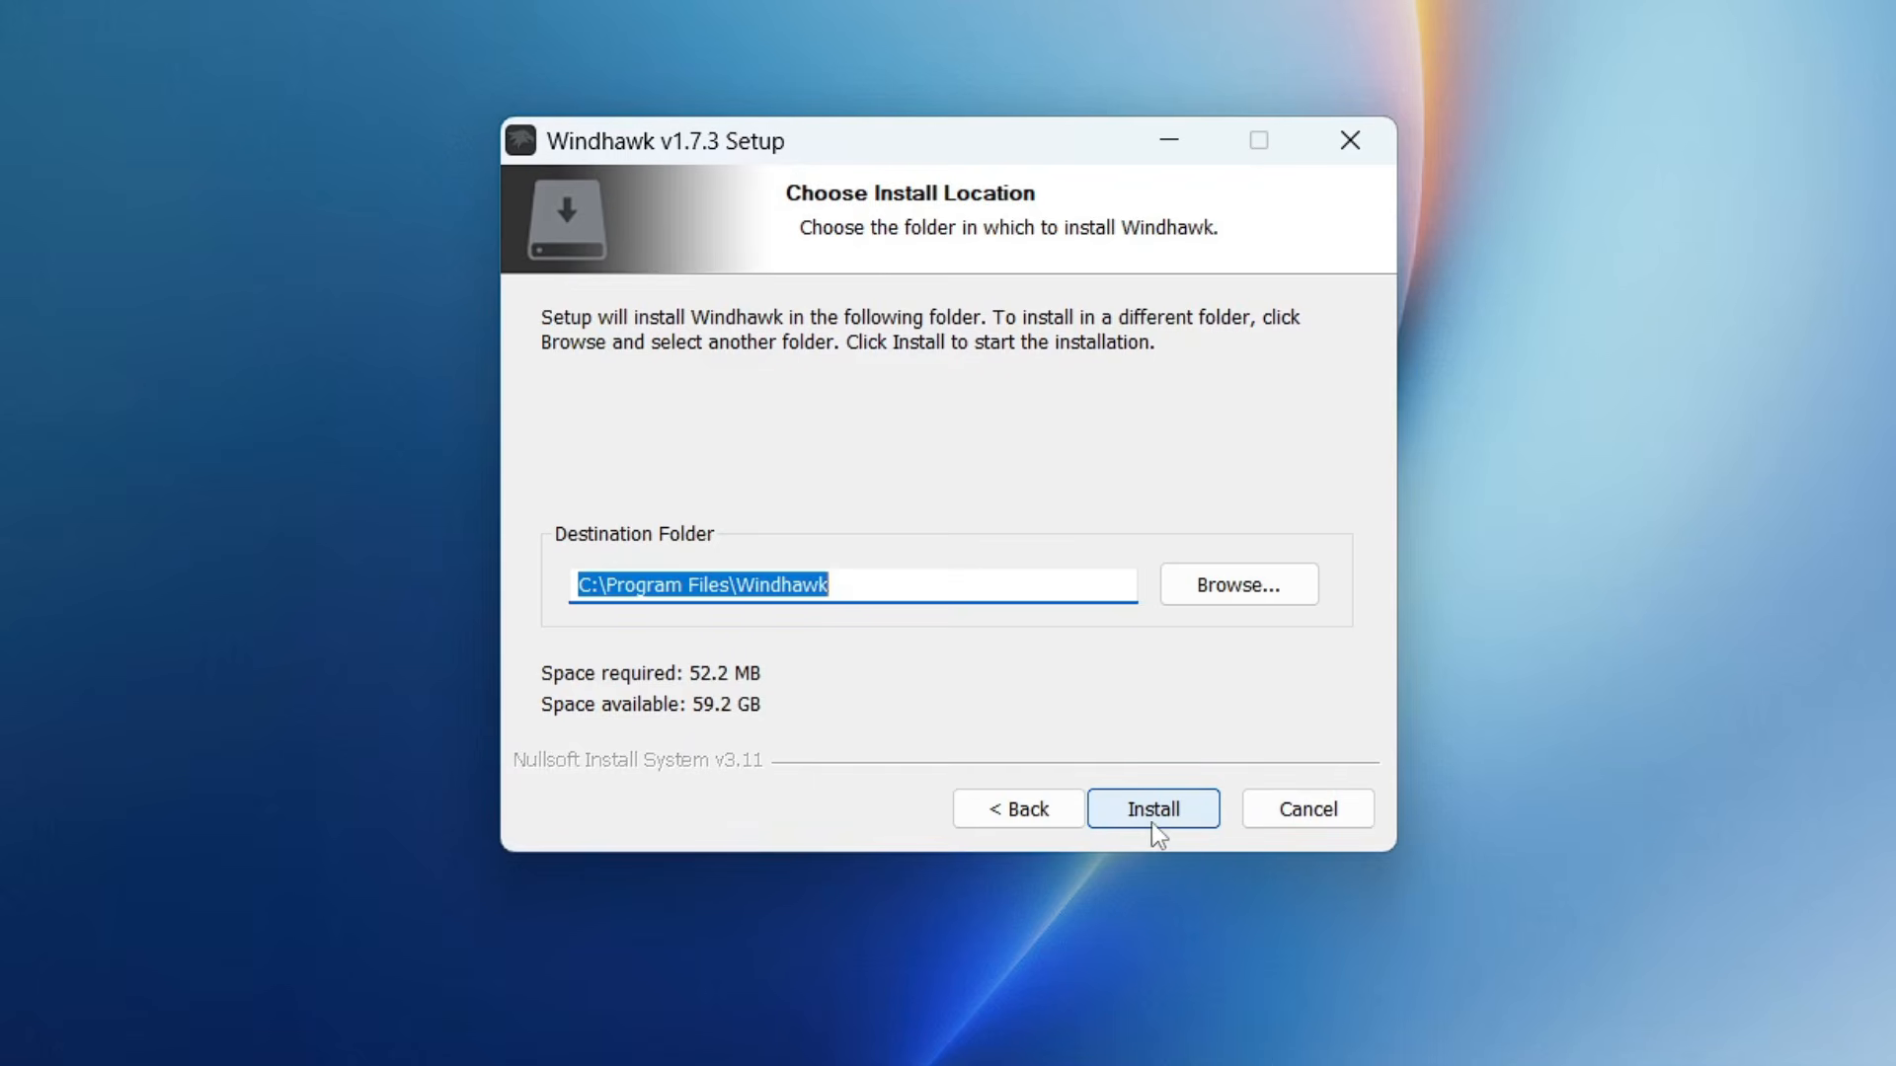
pyautogui.click(1147, 825)
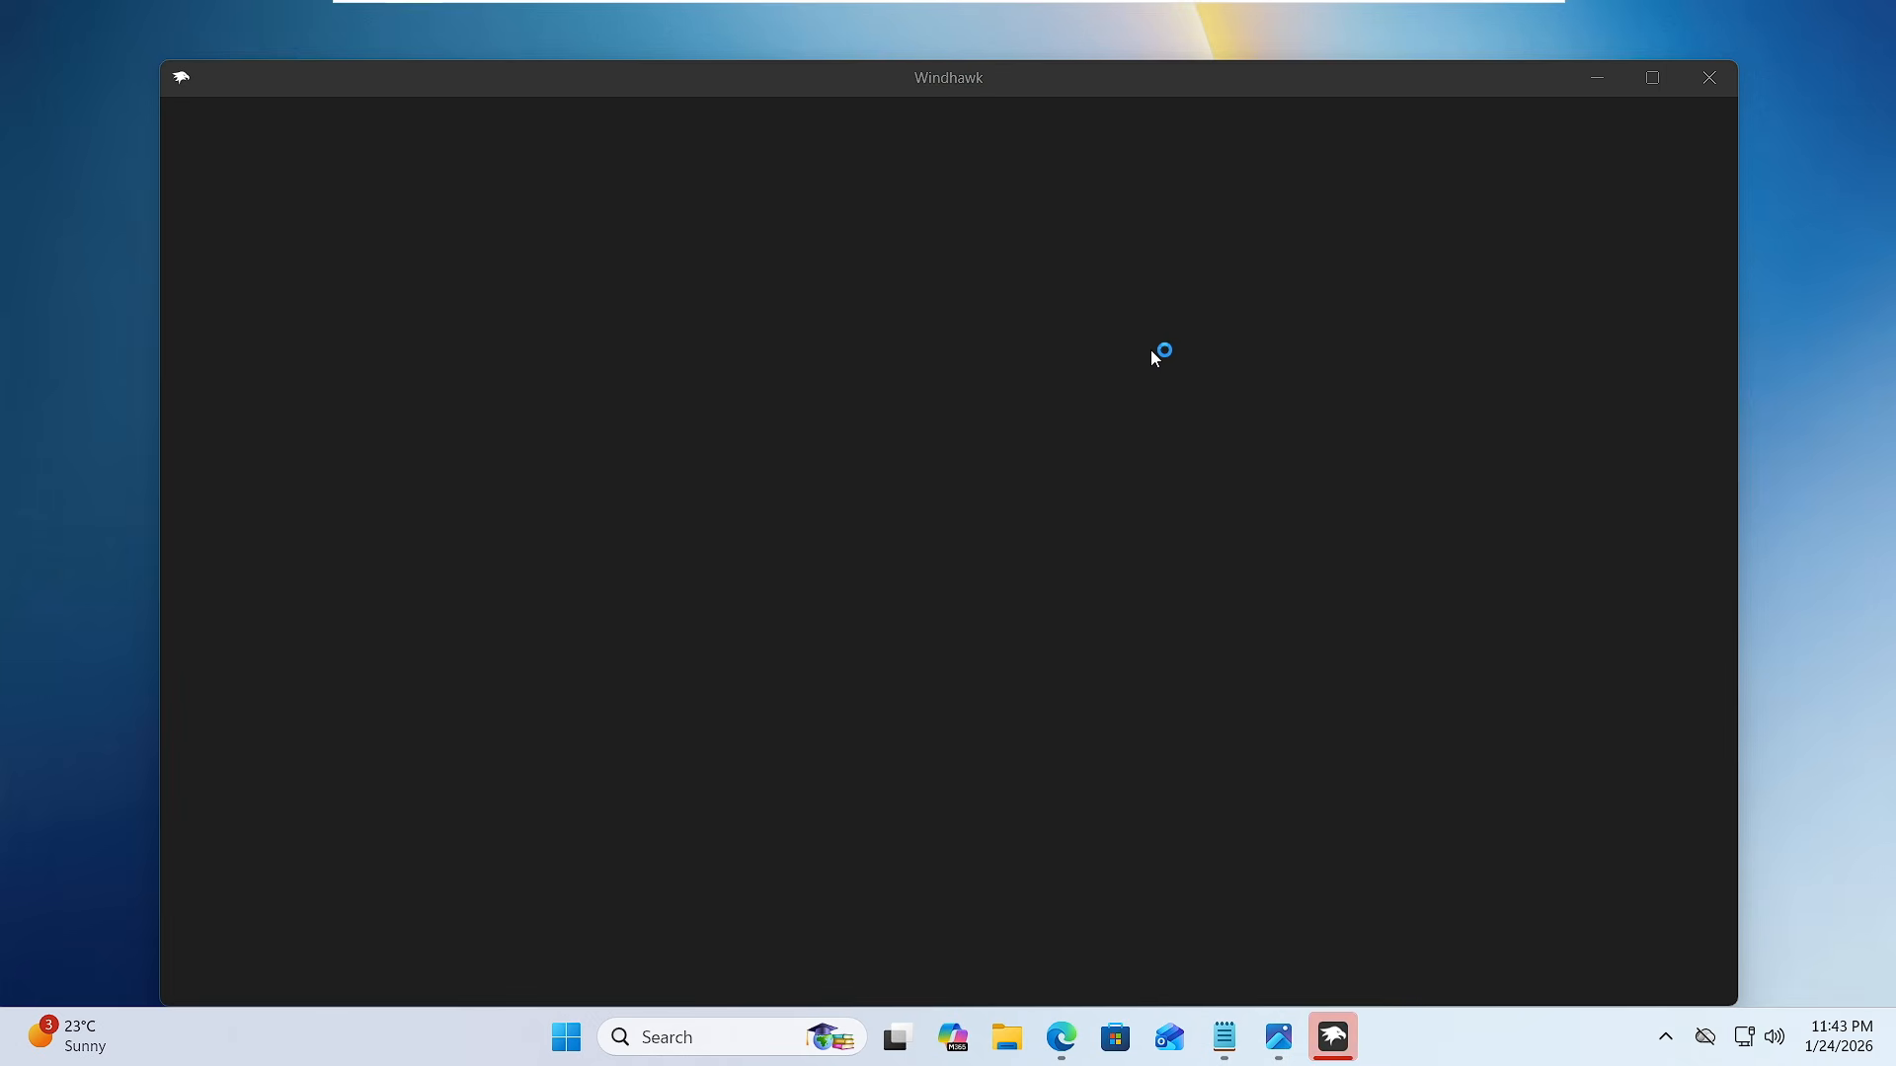
# - Minimize the Windhawk window, and bring the app up again through a Windows search for windhawk
pyautogui.click(1597, 78)
pyautogui.click(1666, 1037)
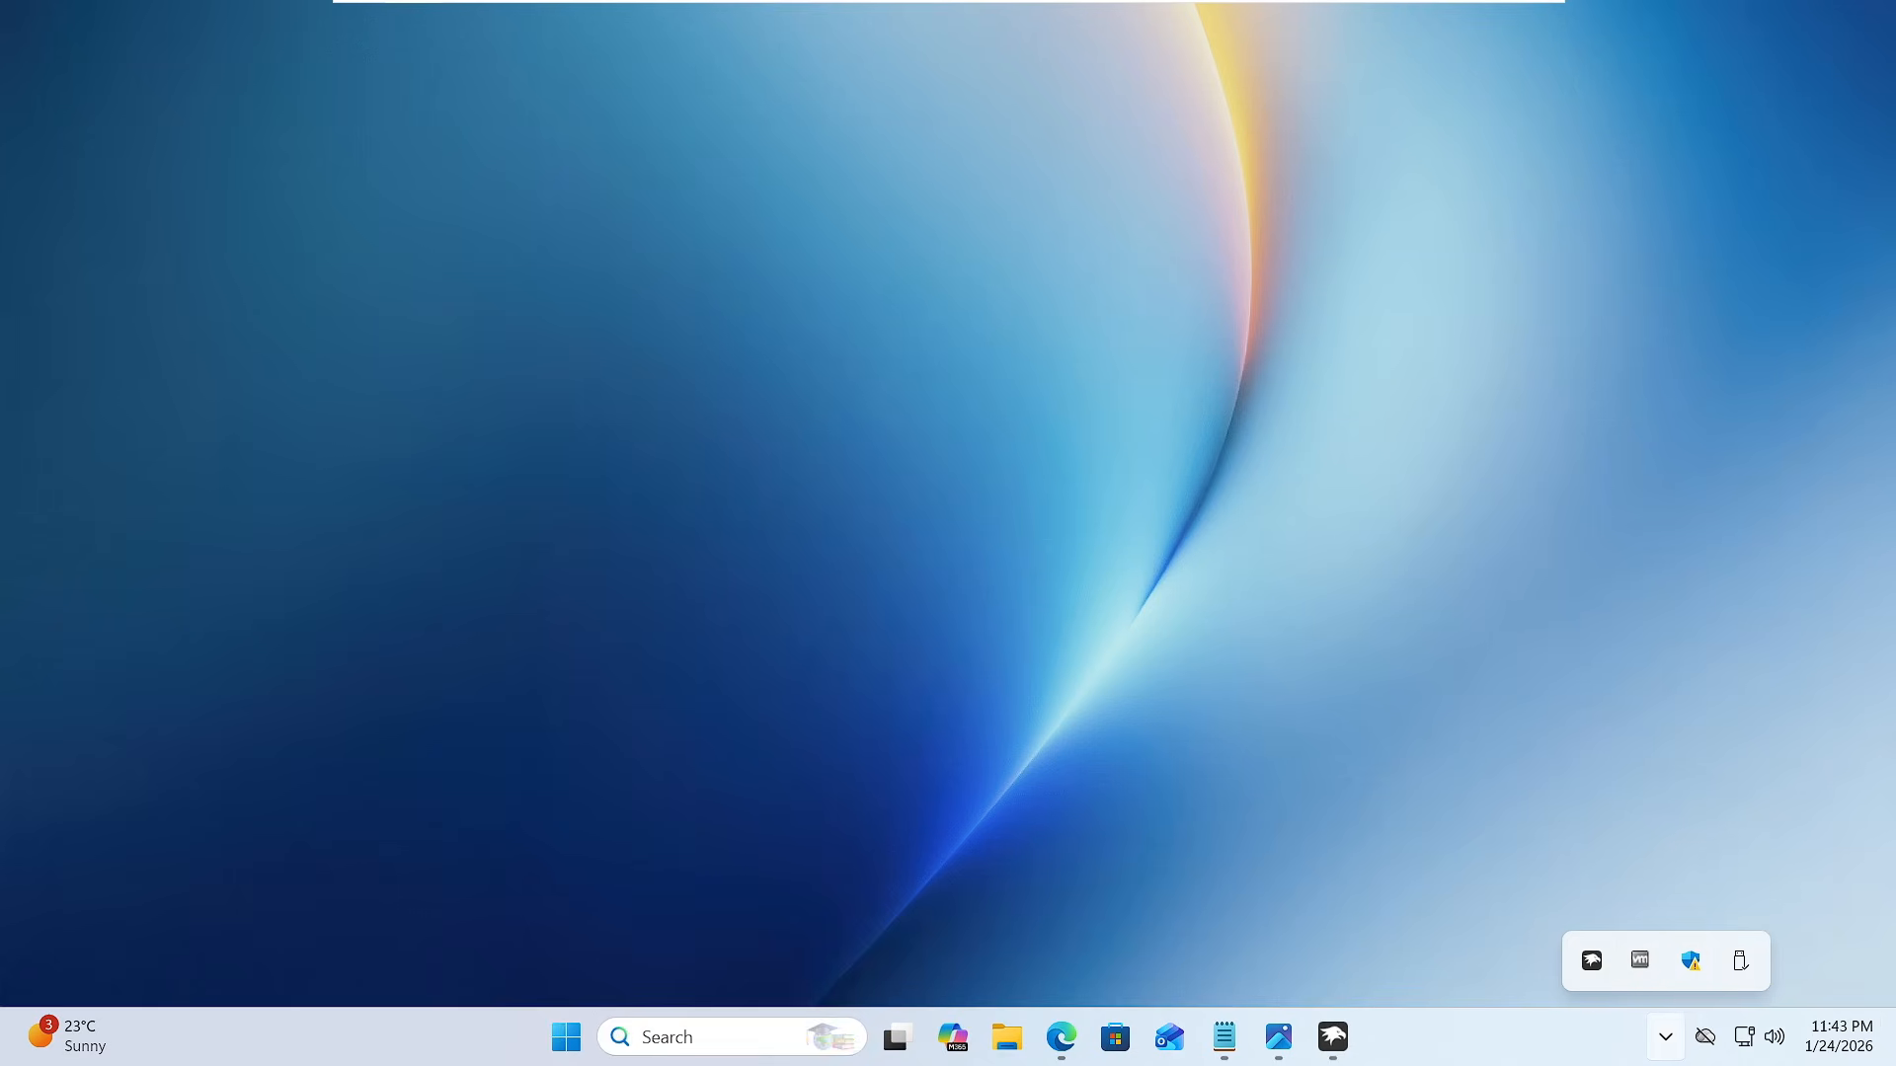
pyautogui.click(671, 1037)
pyautogui.write('w')
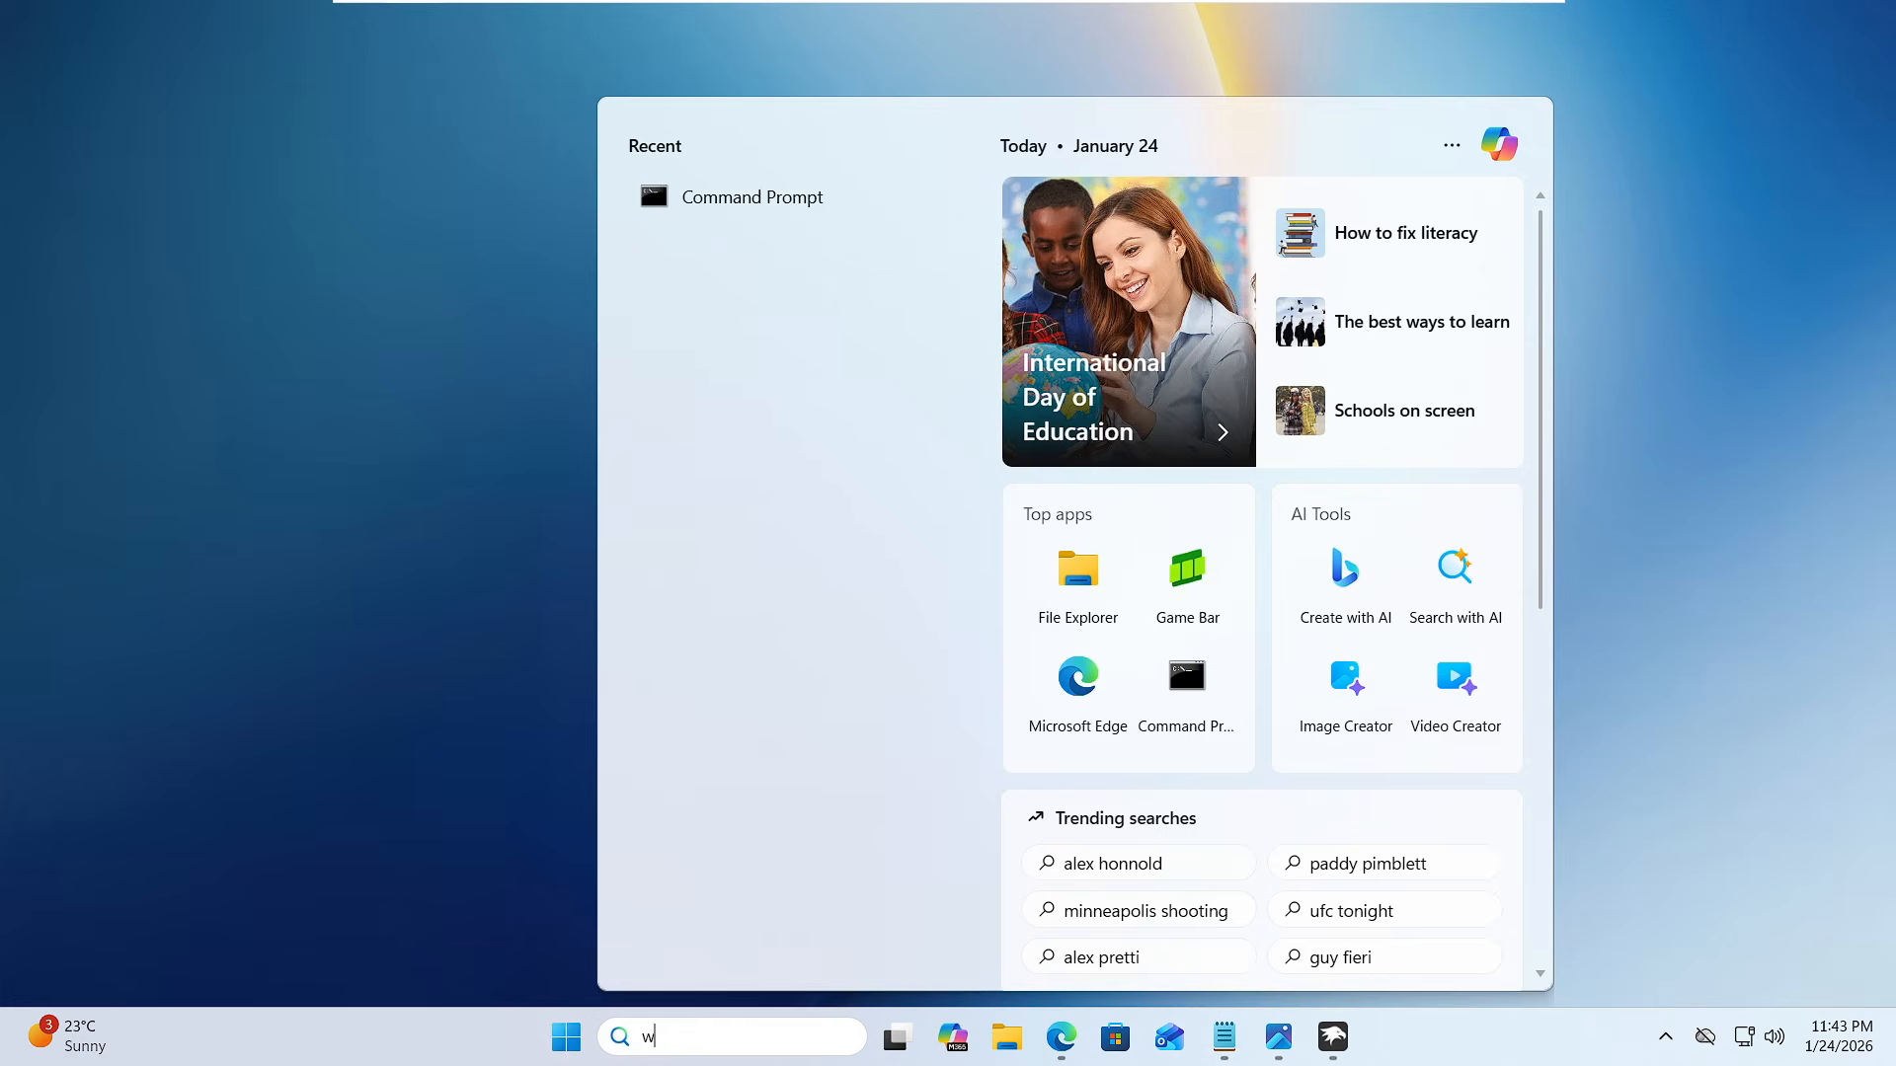
pyautogui.write('indhawk')
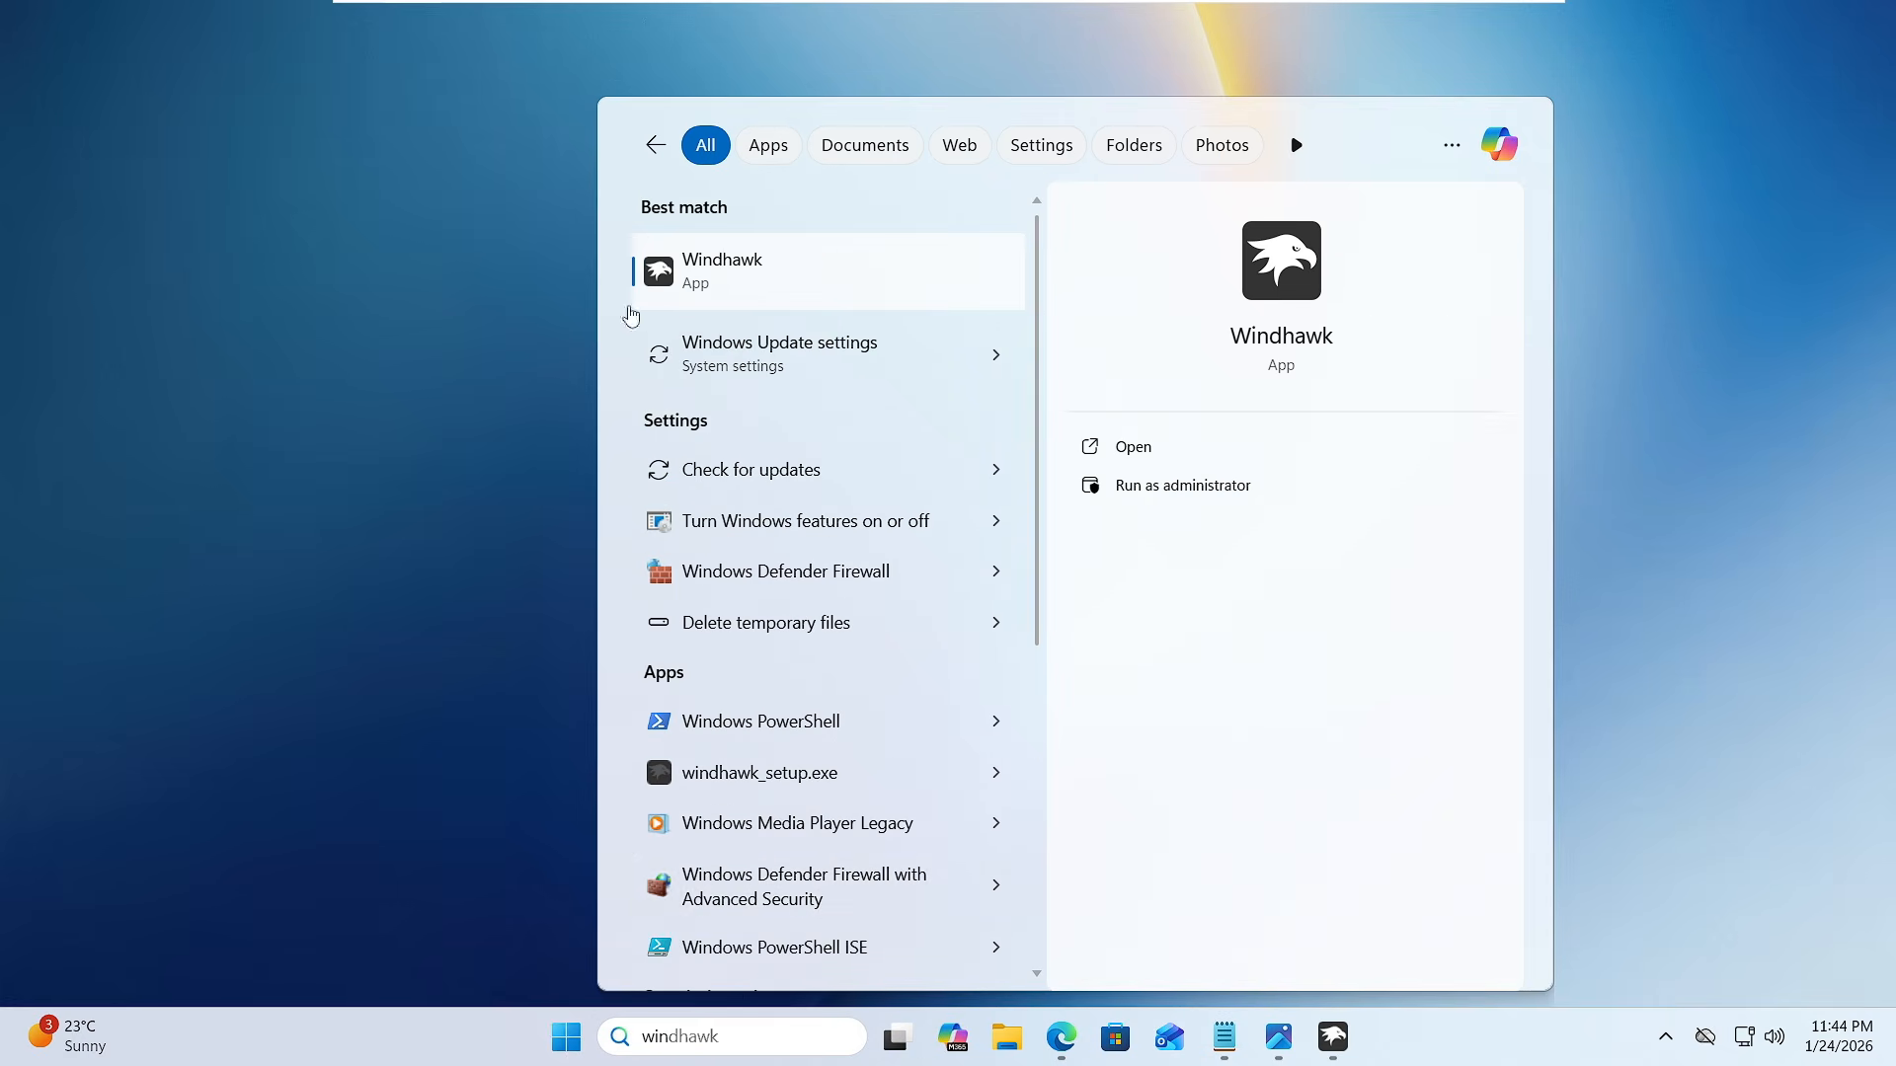
pyautogui.click(681, 286)
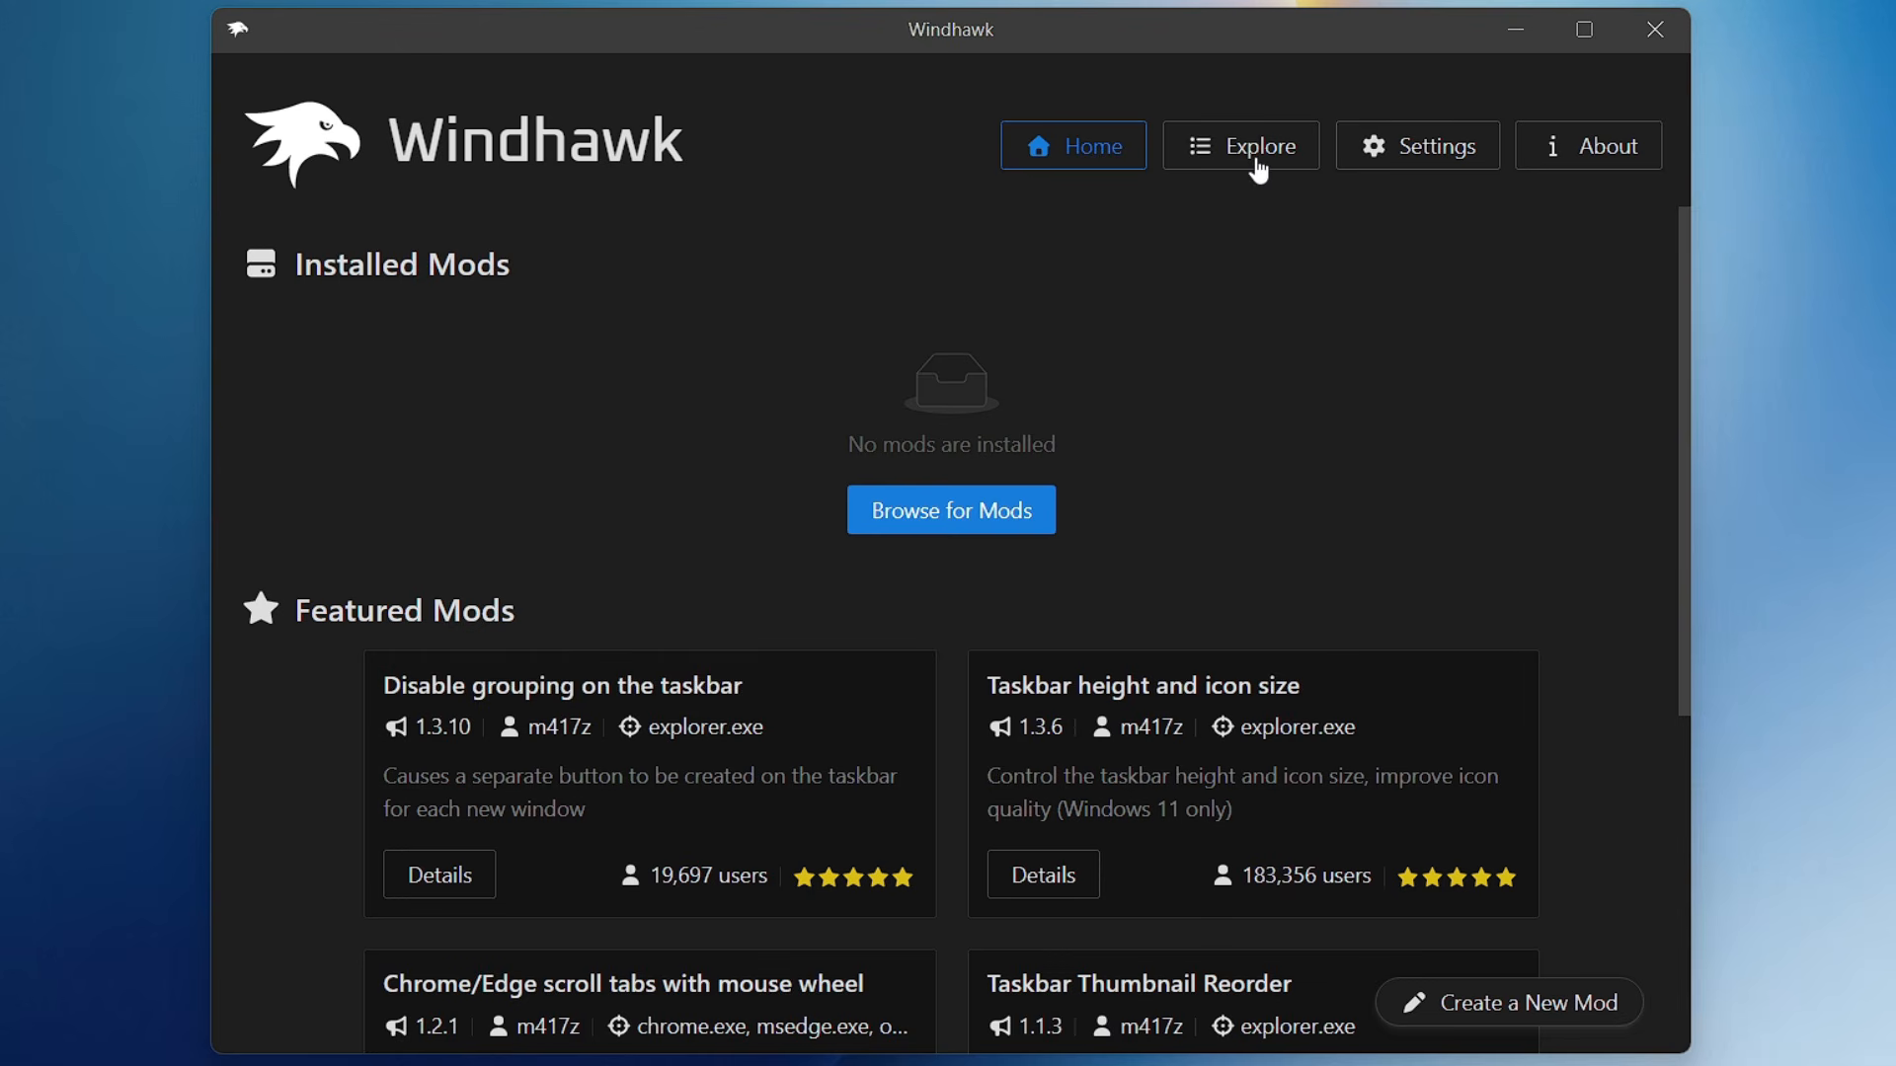
# - Search the Windhawk mod catalogue for Windows 11 file explorer and open the details of Windows 11 File Explorer Styler
pyautogui.click(1264, 169)
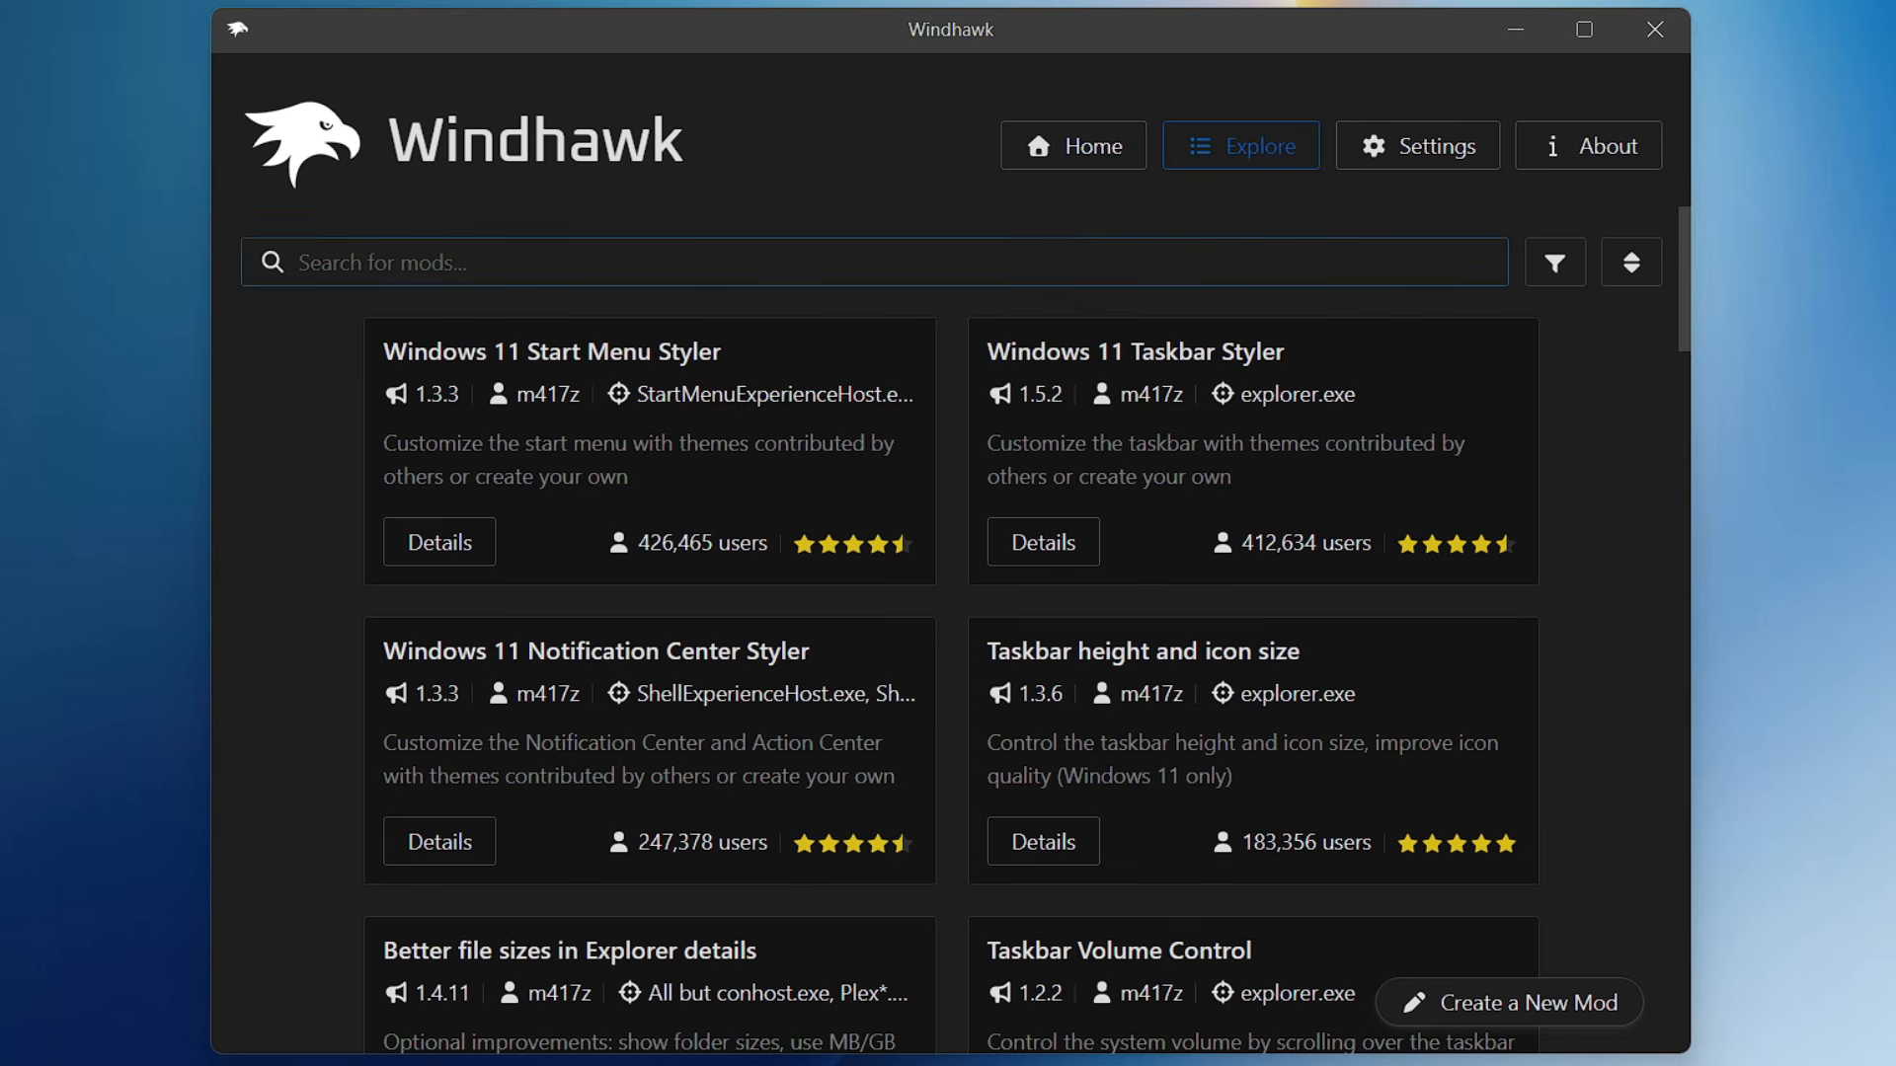
pyautogui.write('Windows 11 file explorer')
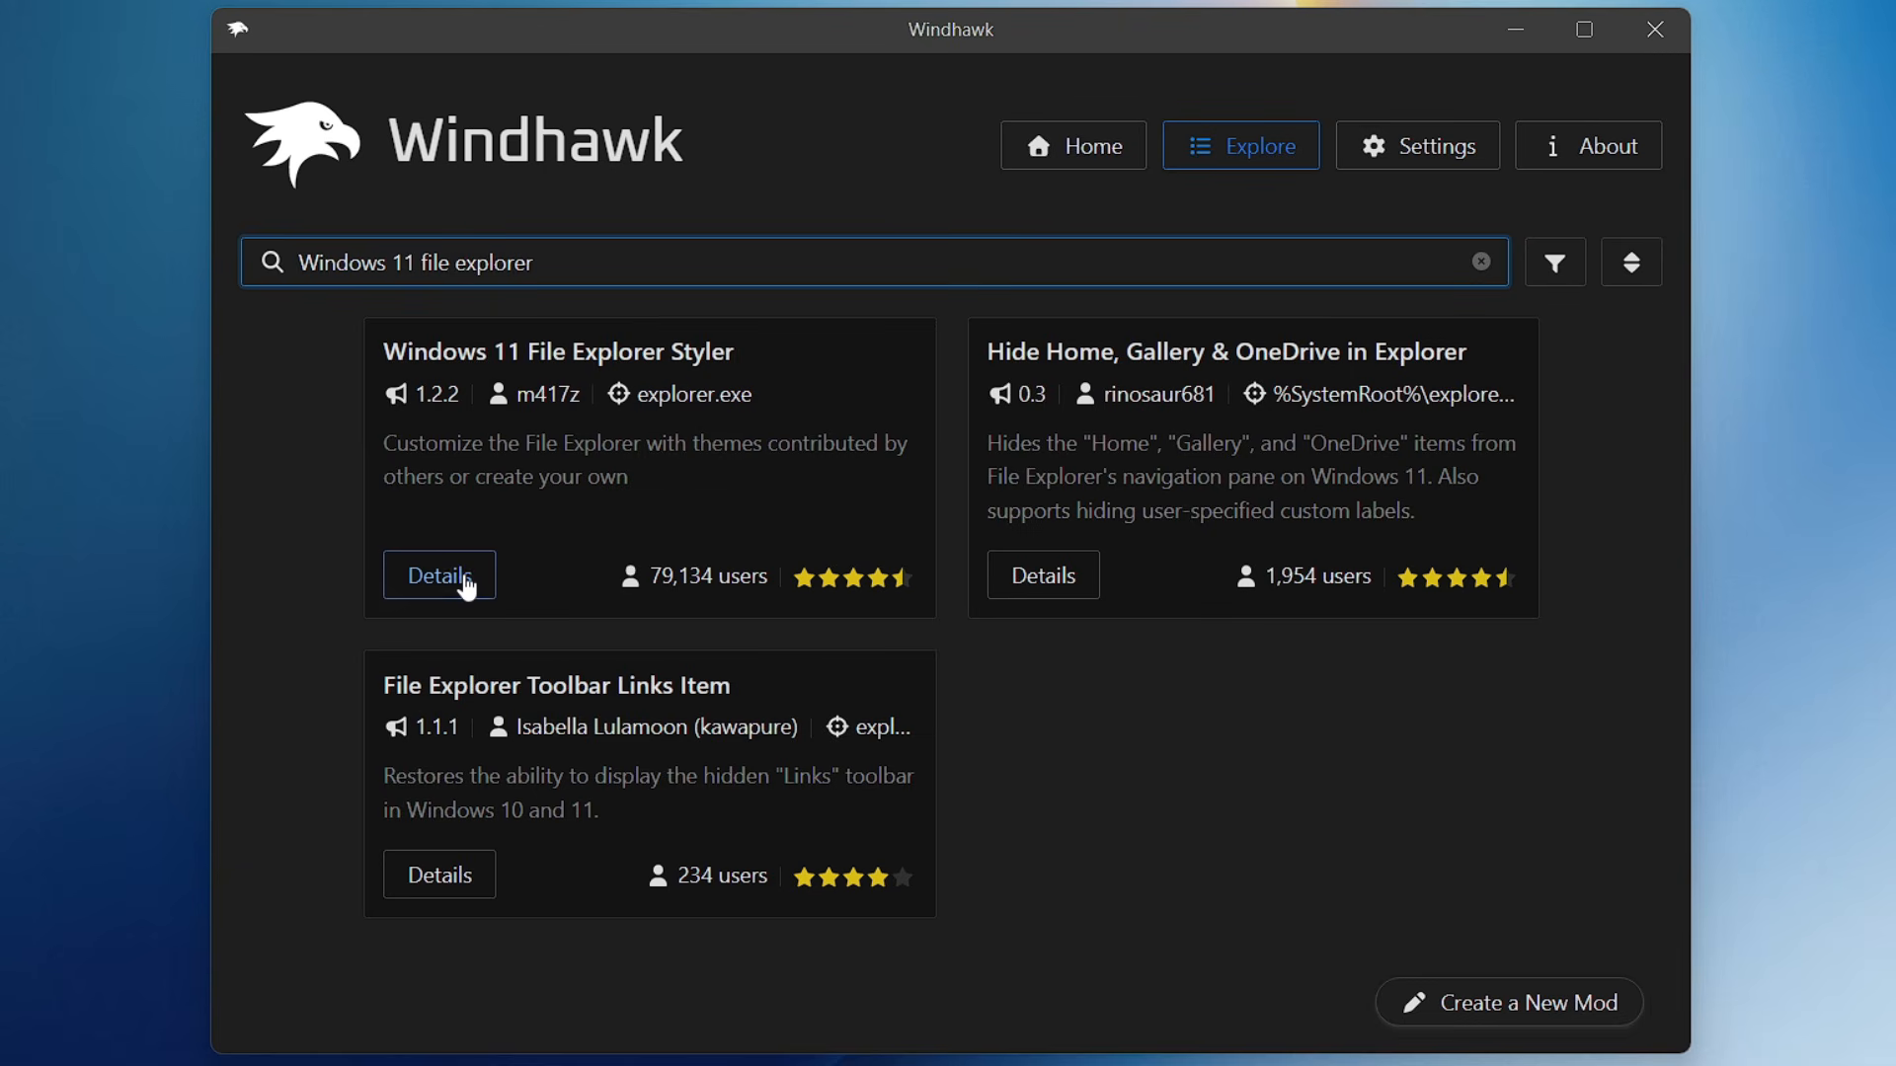
pyautogui.click(434, 581)
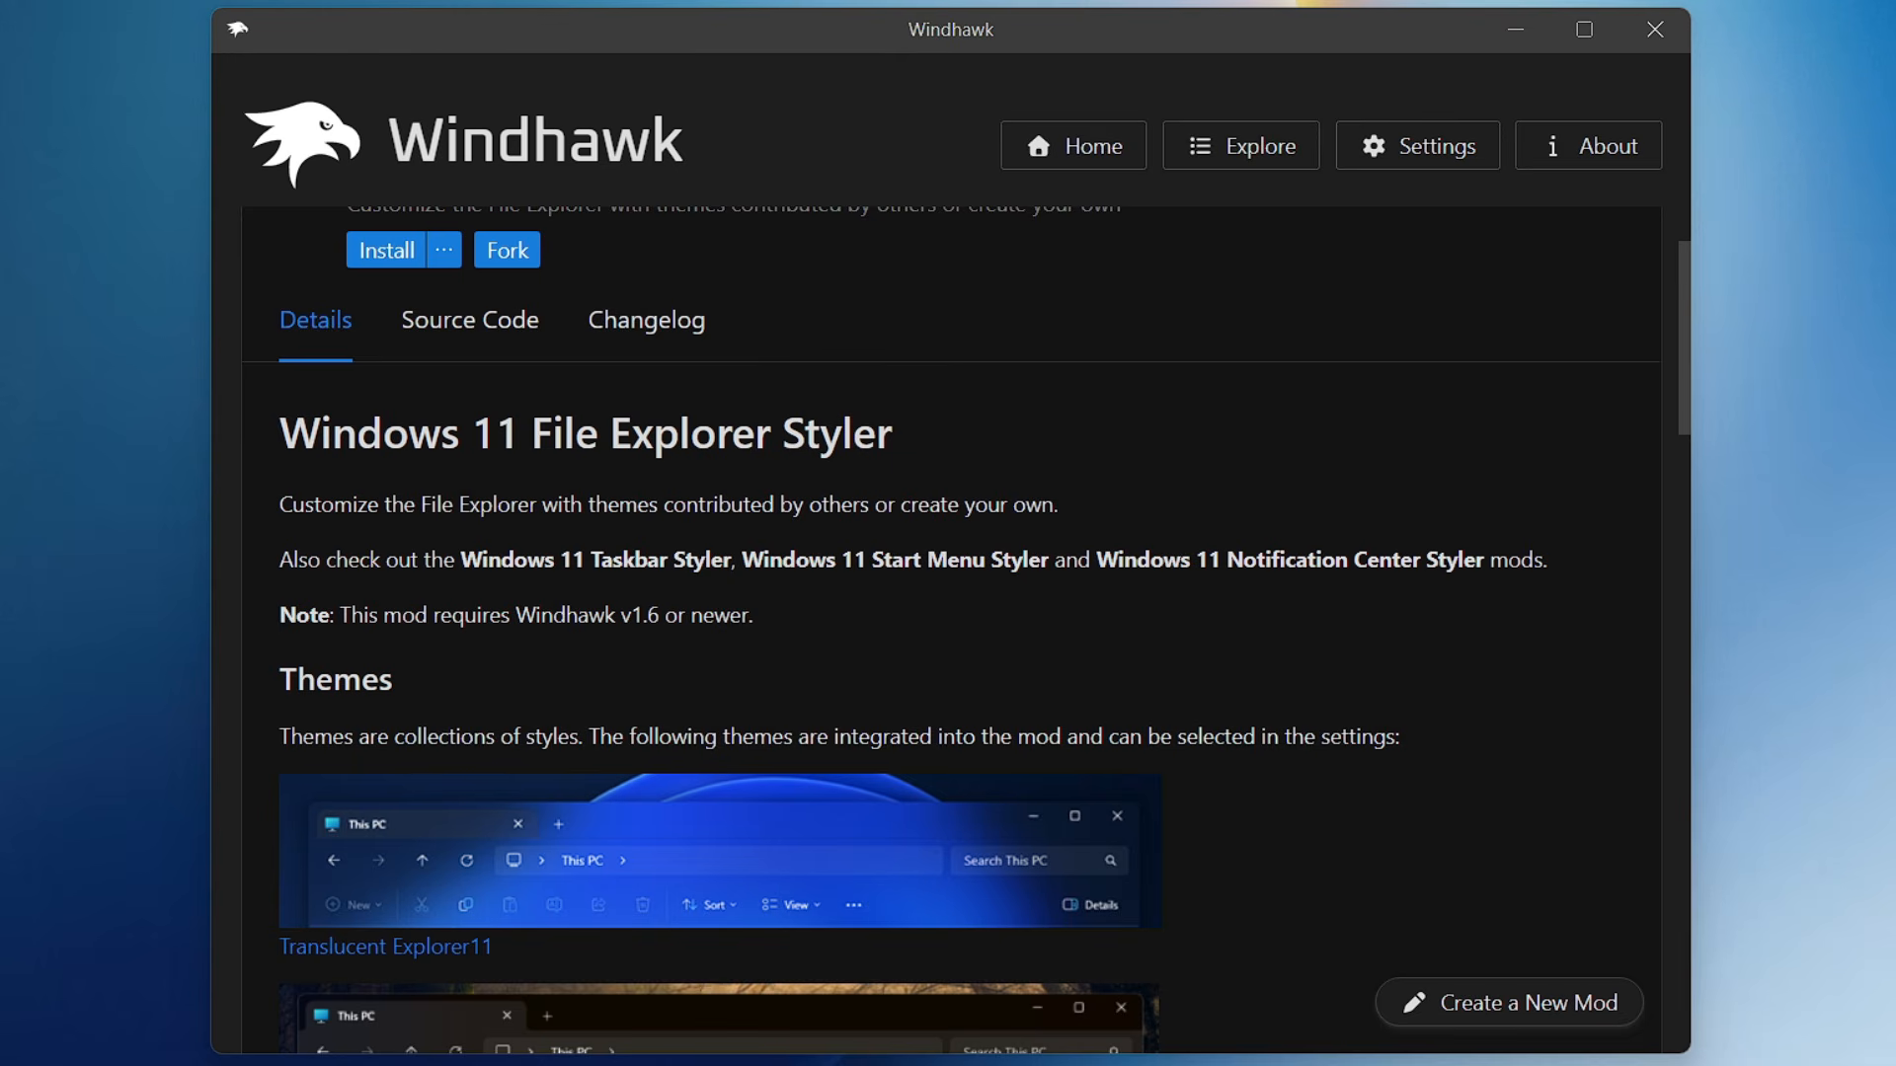
# - Review the File Explorer Styler mod's themes and source code, and install the mod, accepting the risk
pyautogui.scroll(-3, 642, 593)
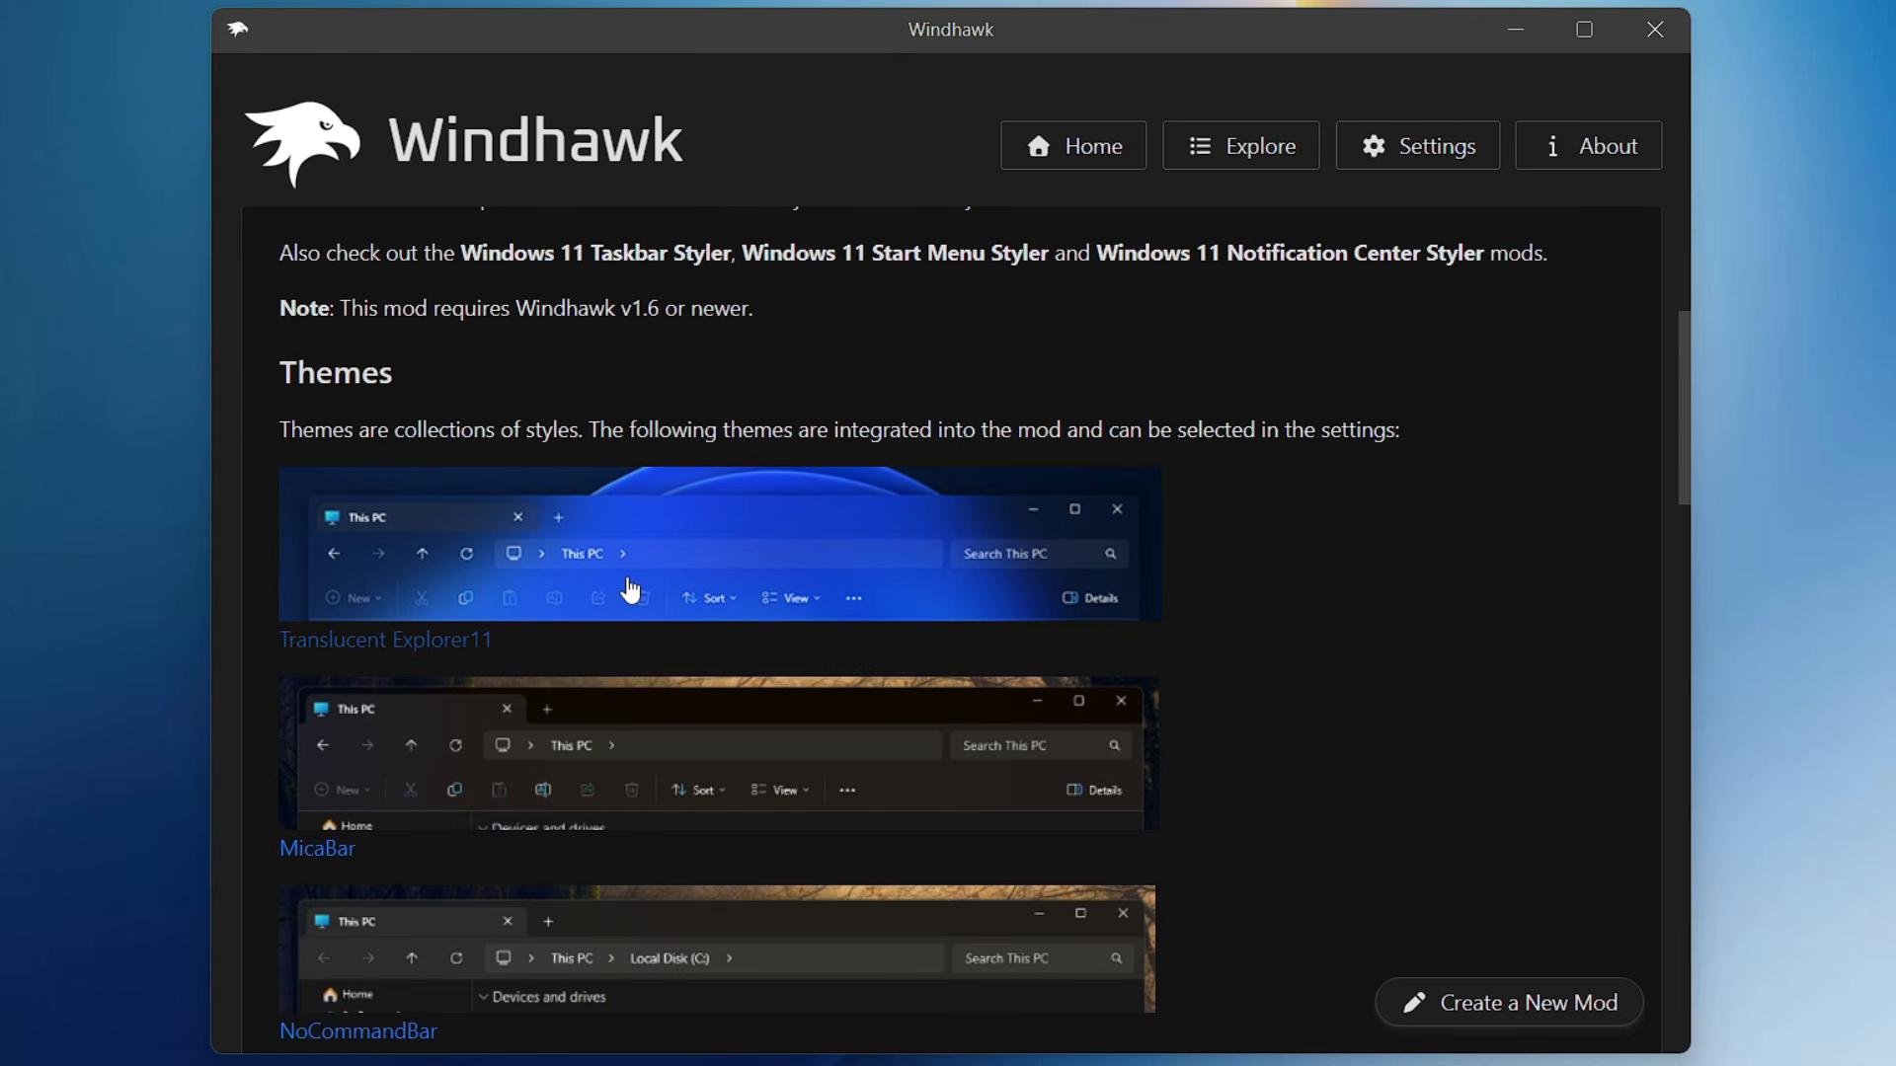
pyautogui.scroll(-3, 628, 589)
pyautogui.scroll(-6, 629, 589)
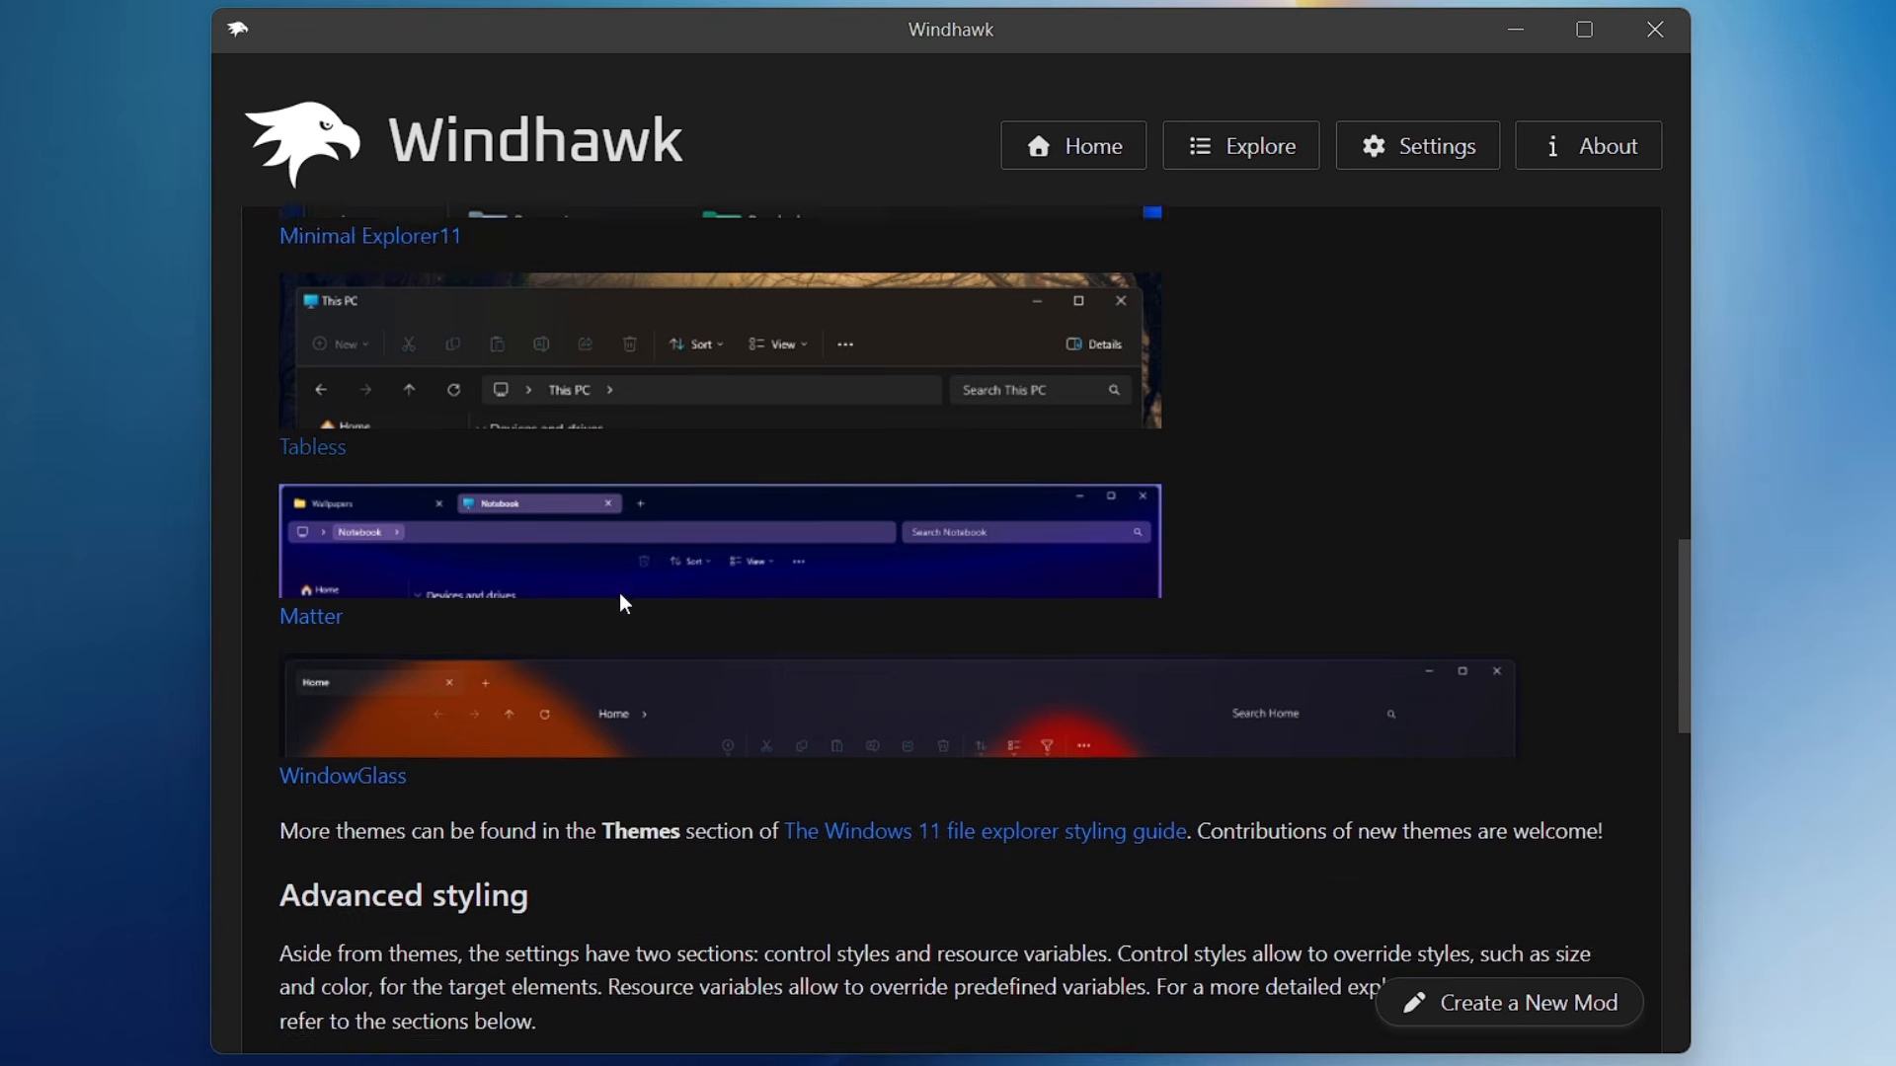
pyautogui.scroll(15, 620, 602)
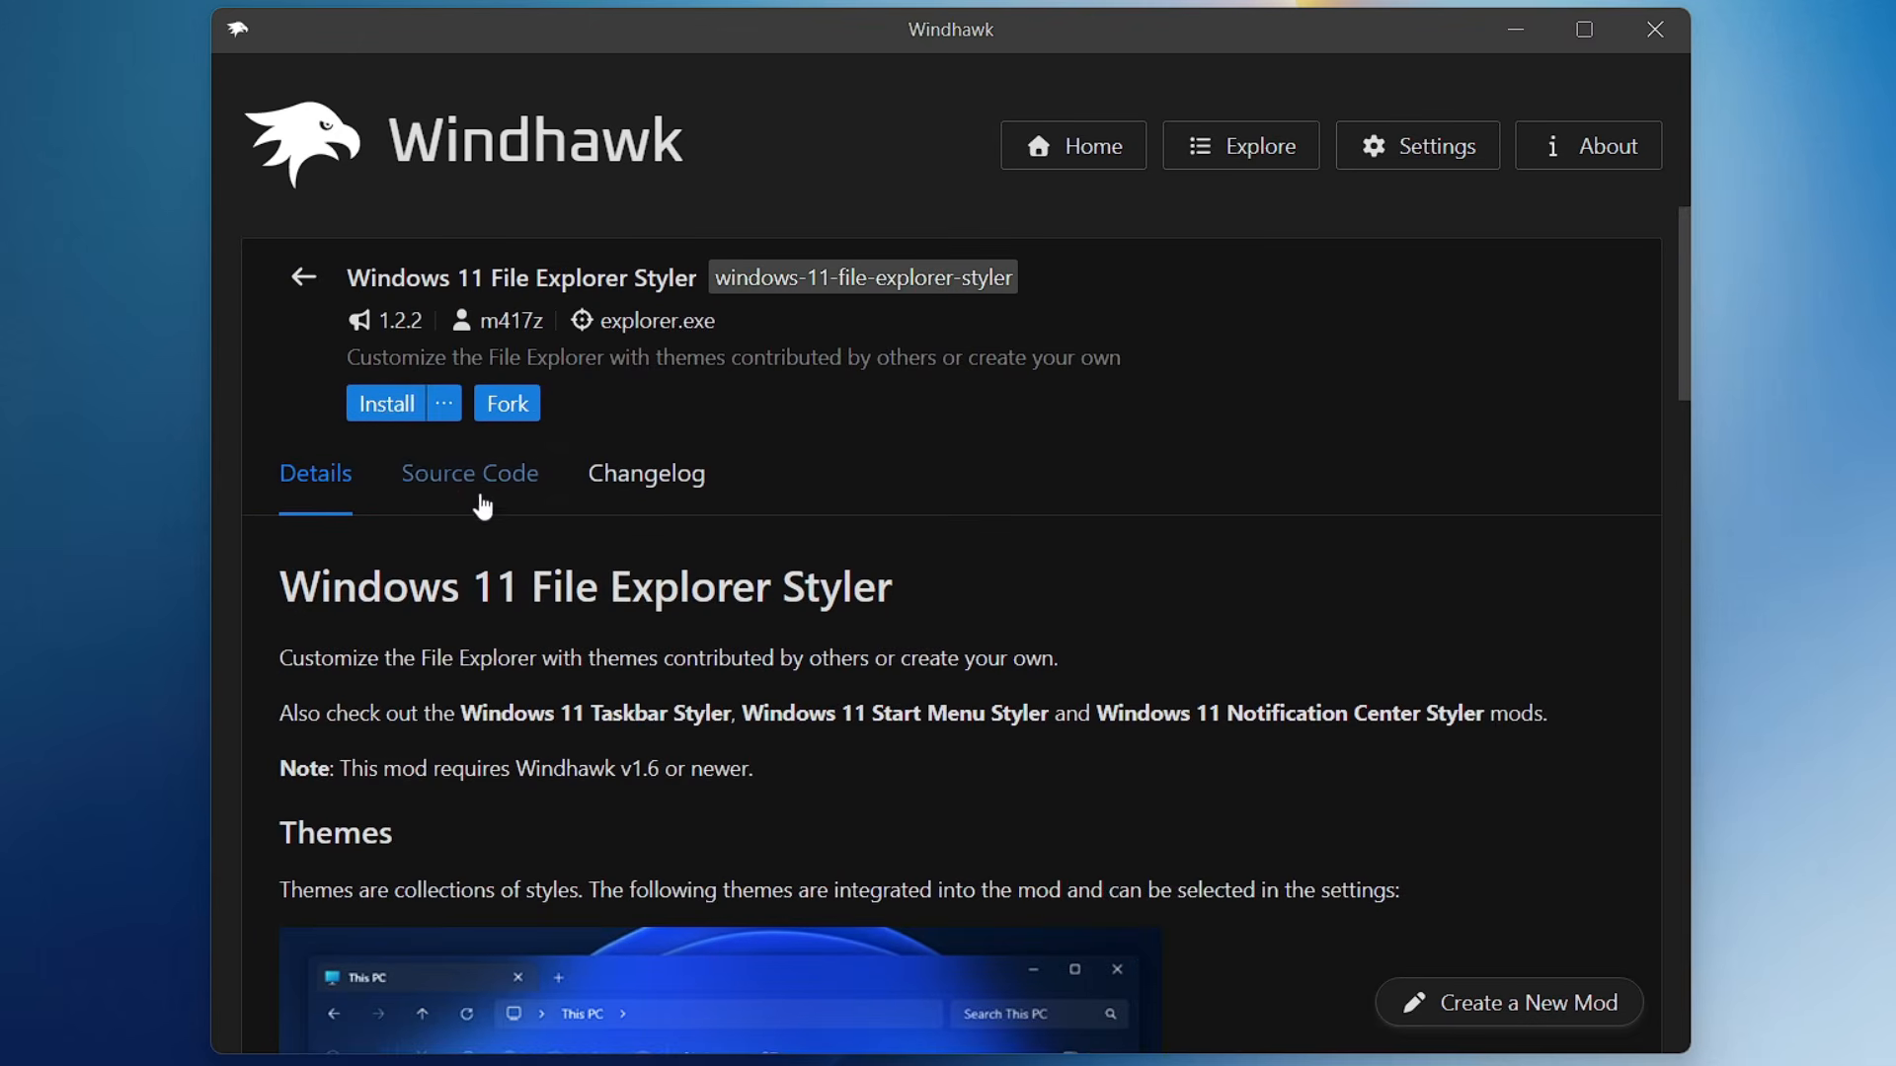
pyautogui.click(481, 503)
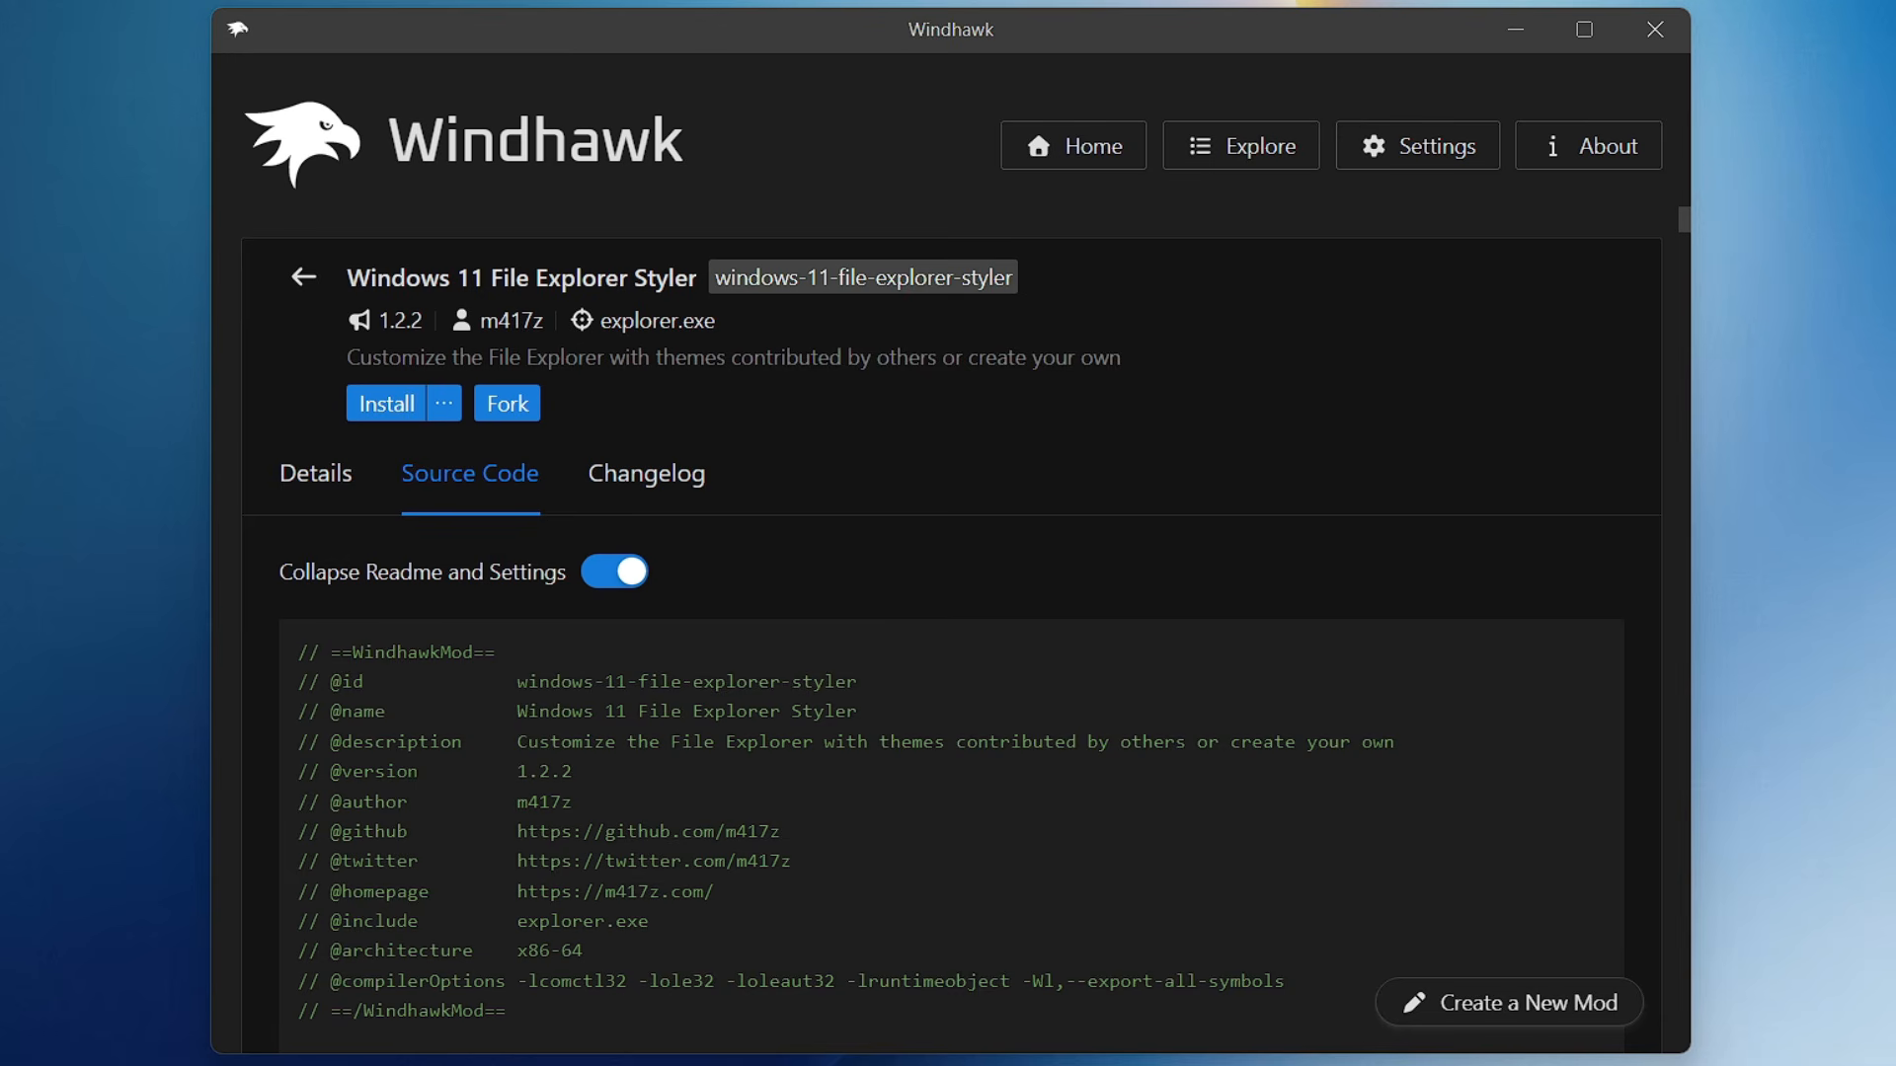
pyautogui.scroll(-5, 951, 632)
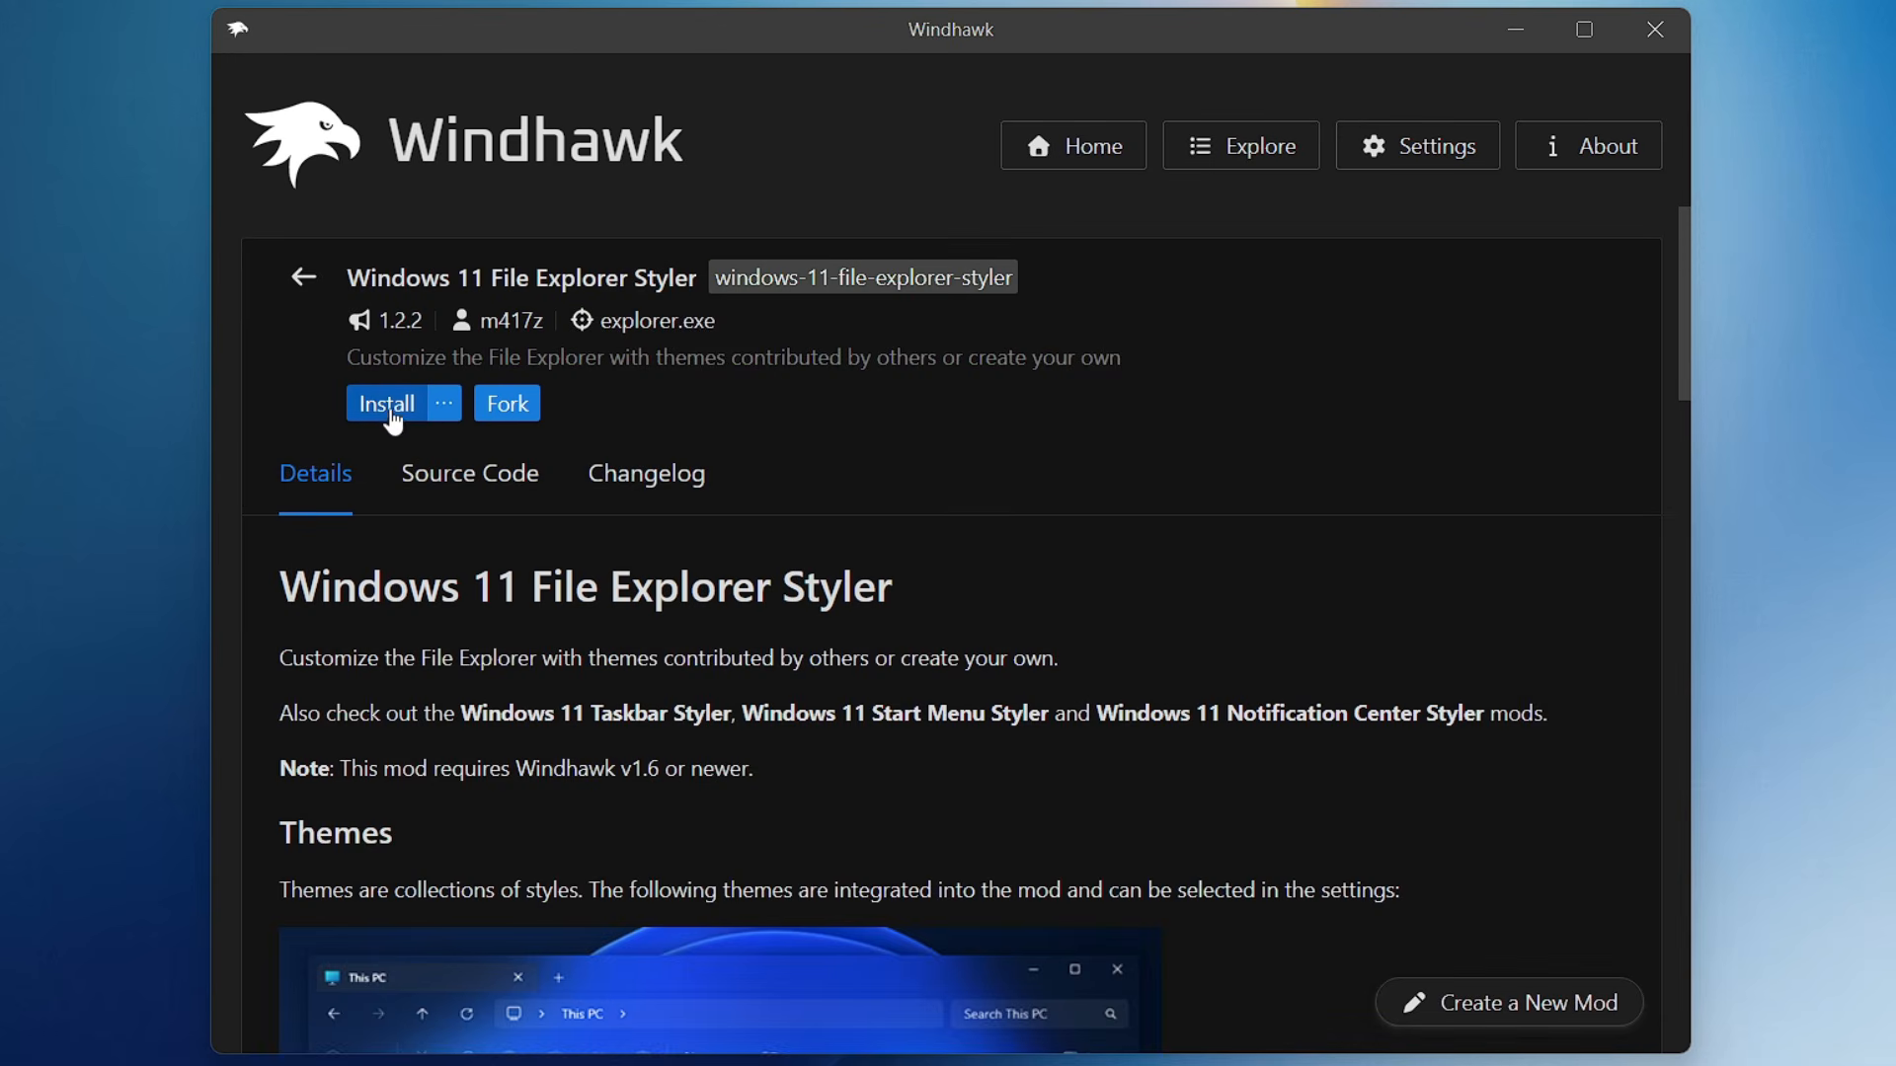
pyautogui.click(388, 407)
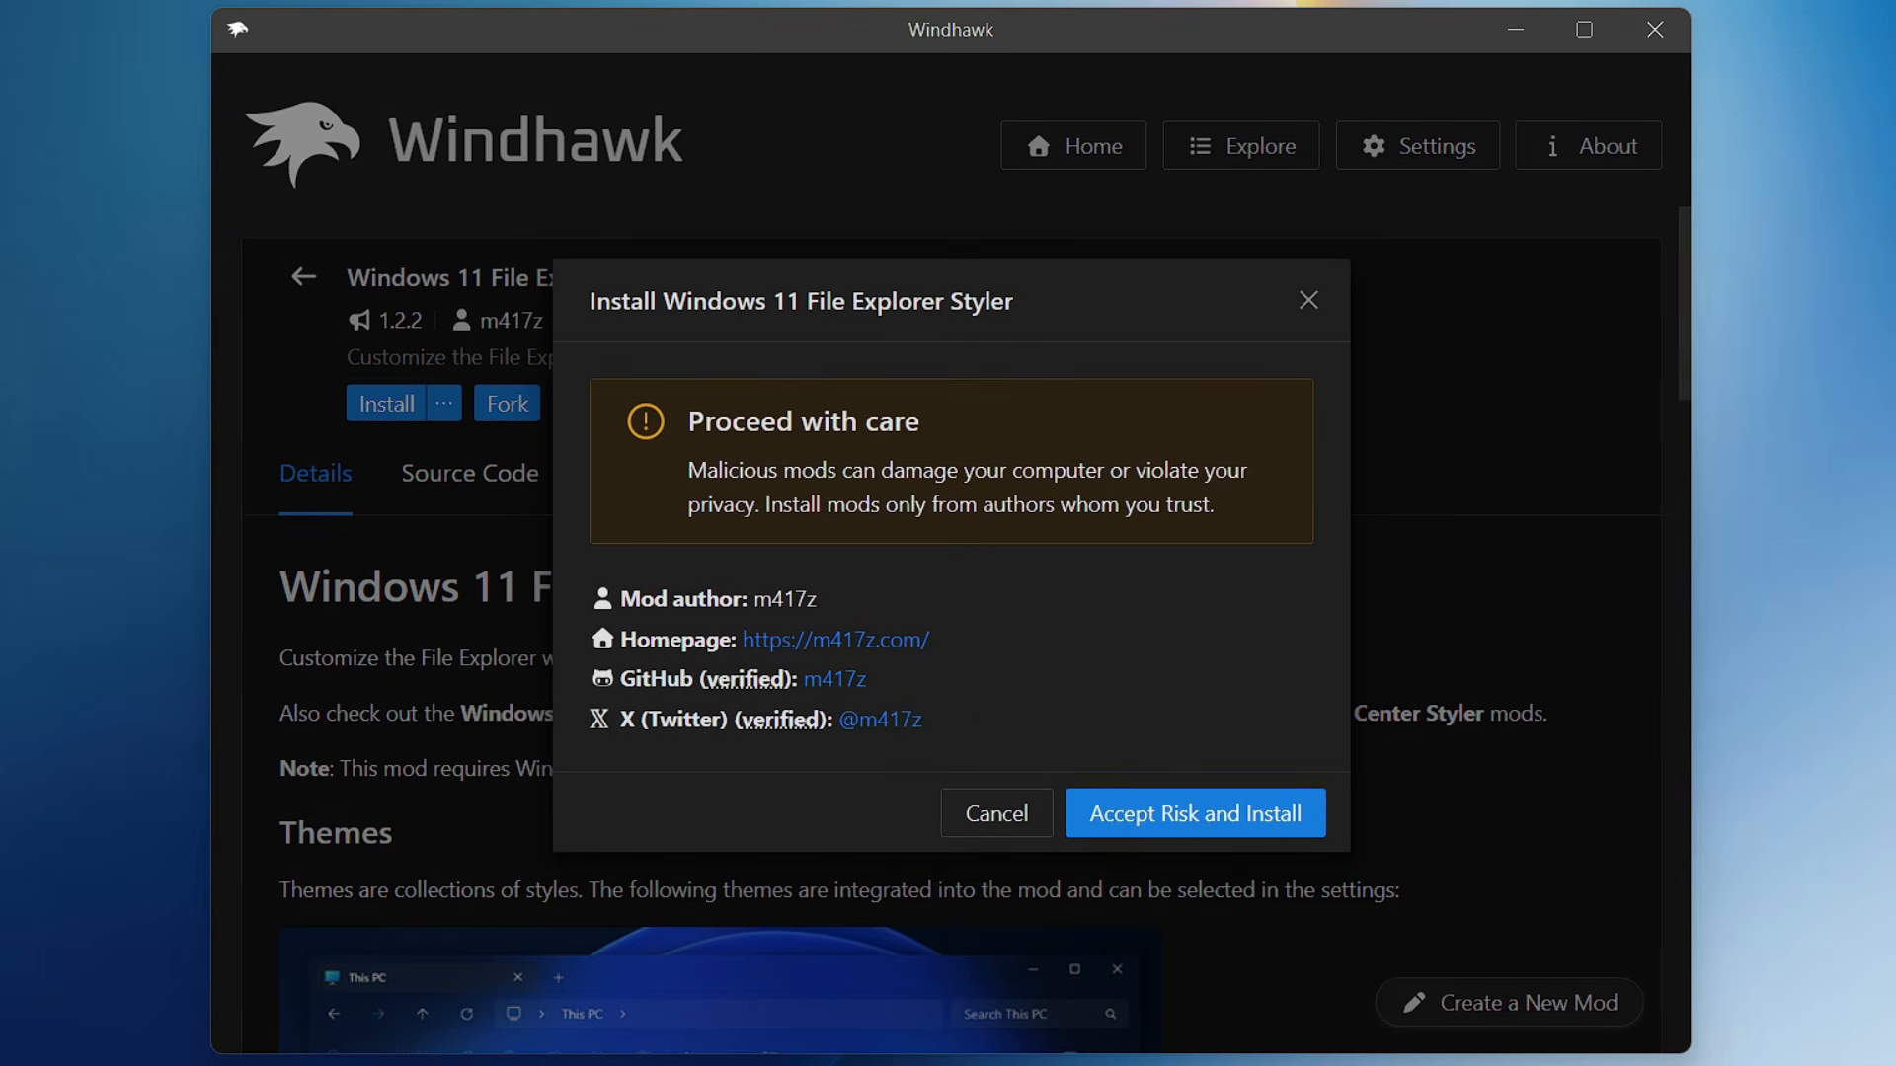
pyautogui.click(1151, 832)
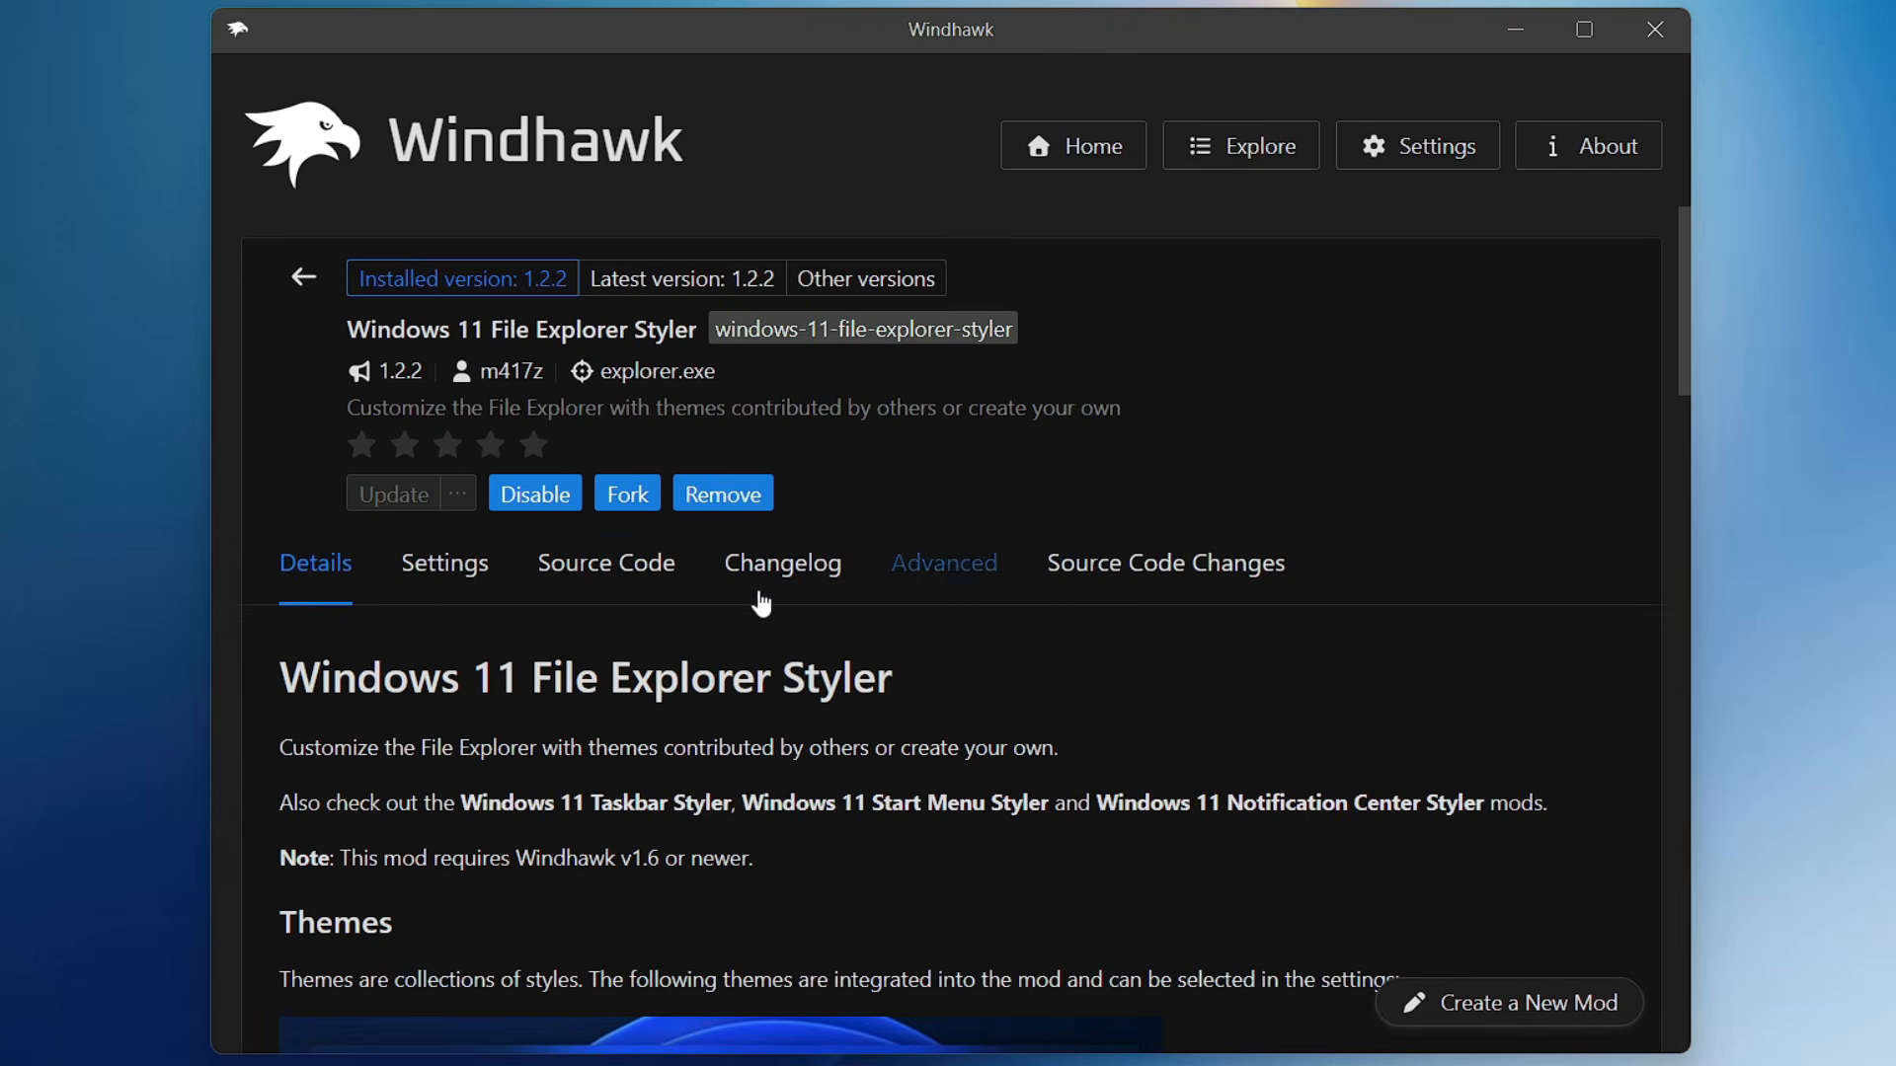
# - Set the File Explorer Styler mod's theme to Translucent Explorer11 and save its settings
pyautogui.click(441, 589)
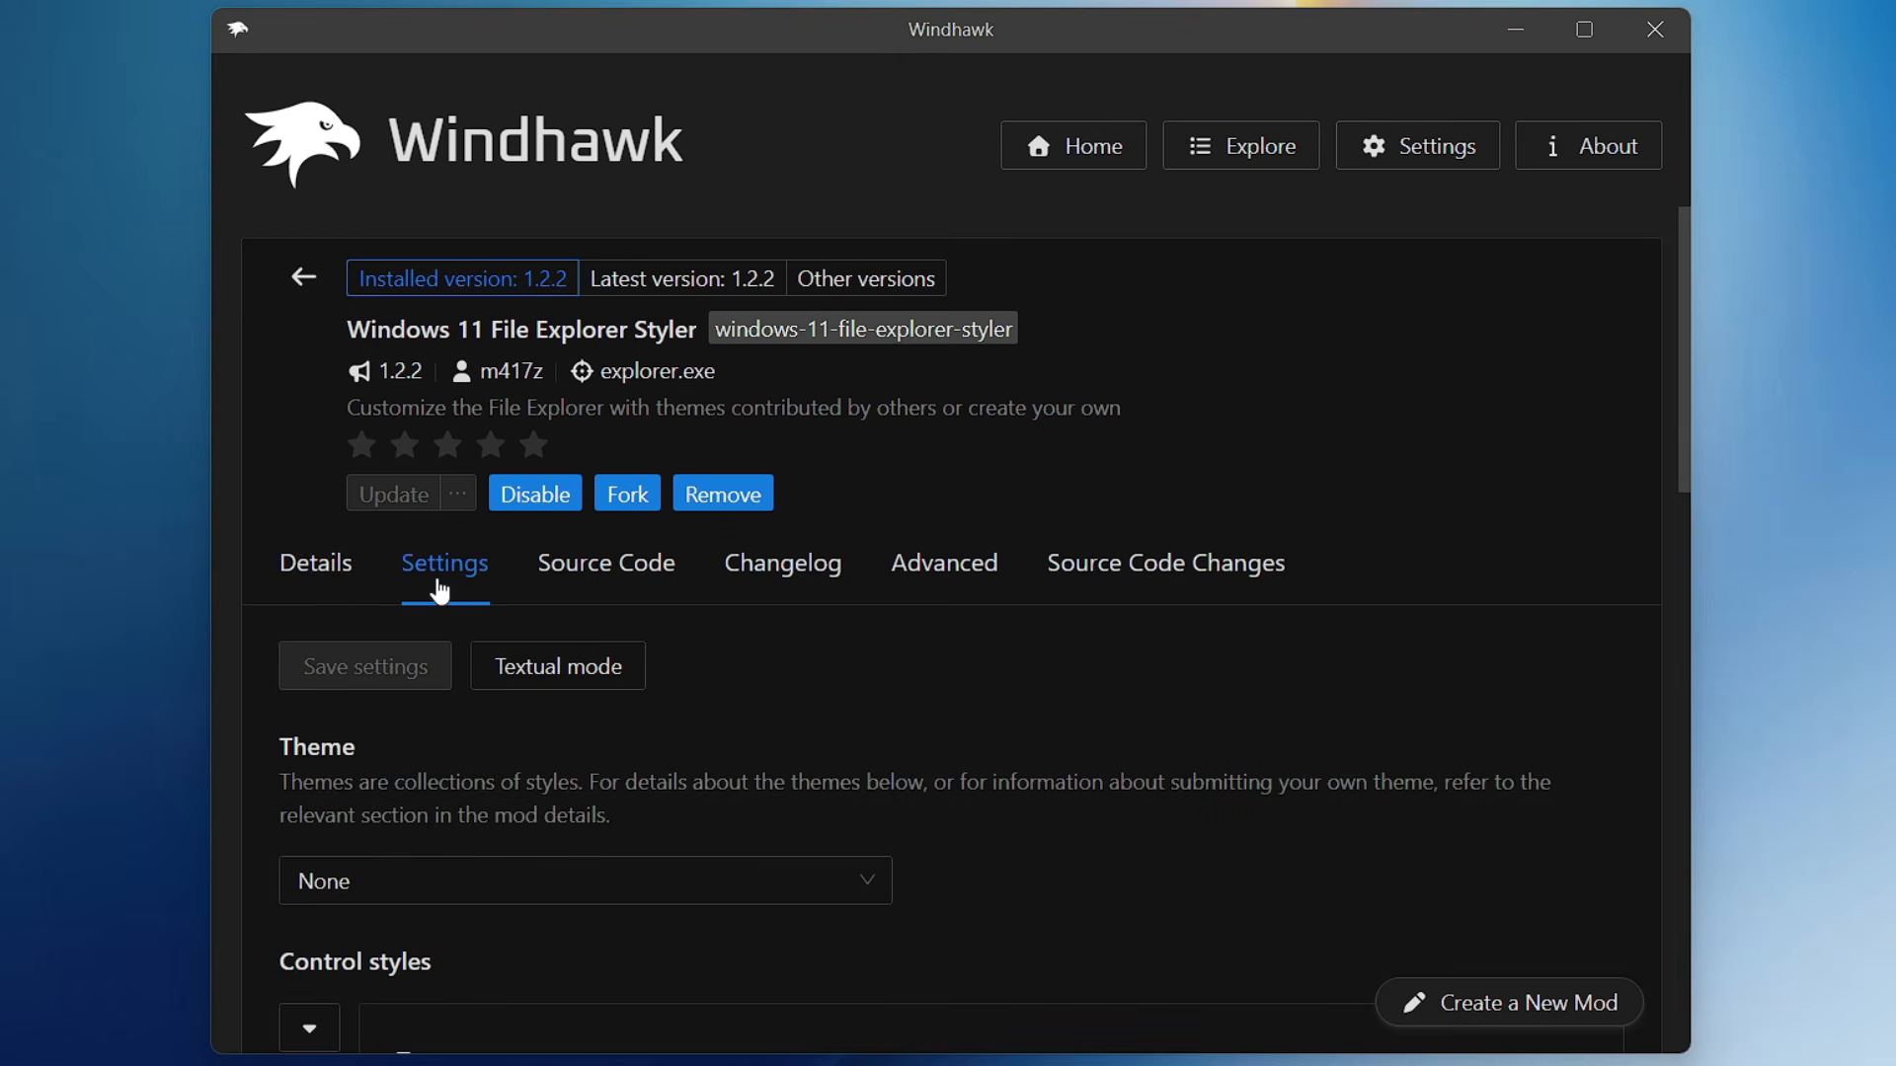
pyautogui.scroll(-2, 440, 590)
pyautogui.scroll(-4, 384, 694)
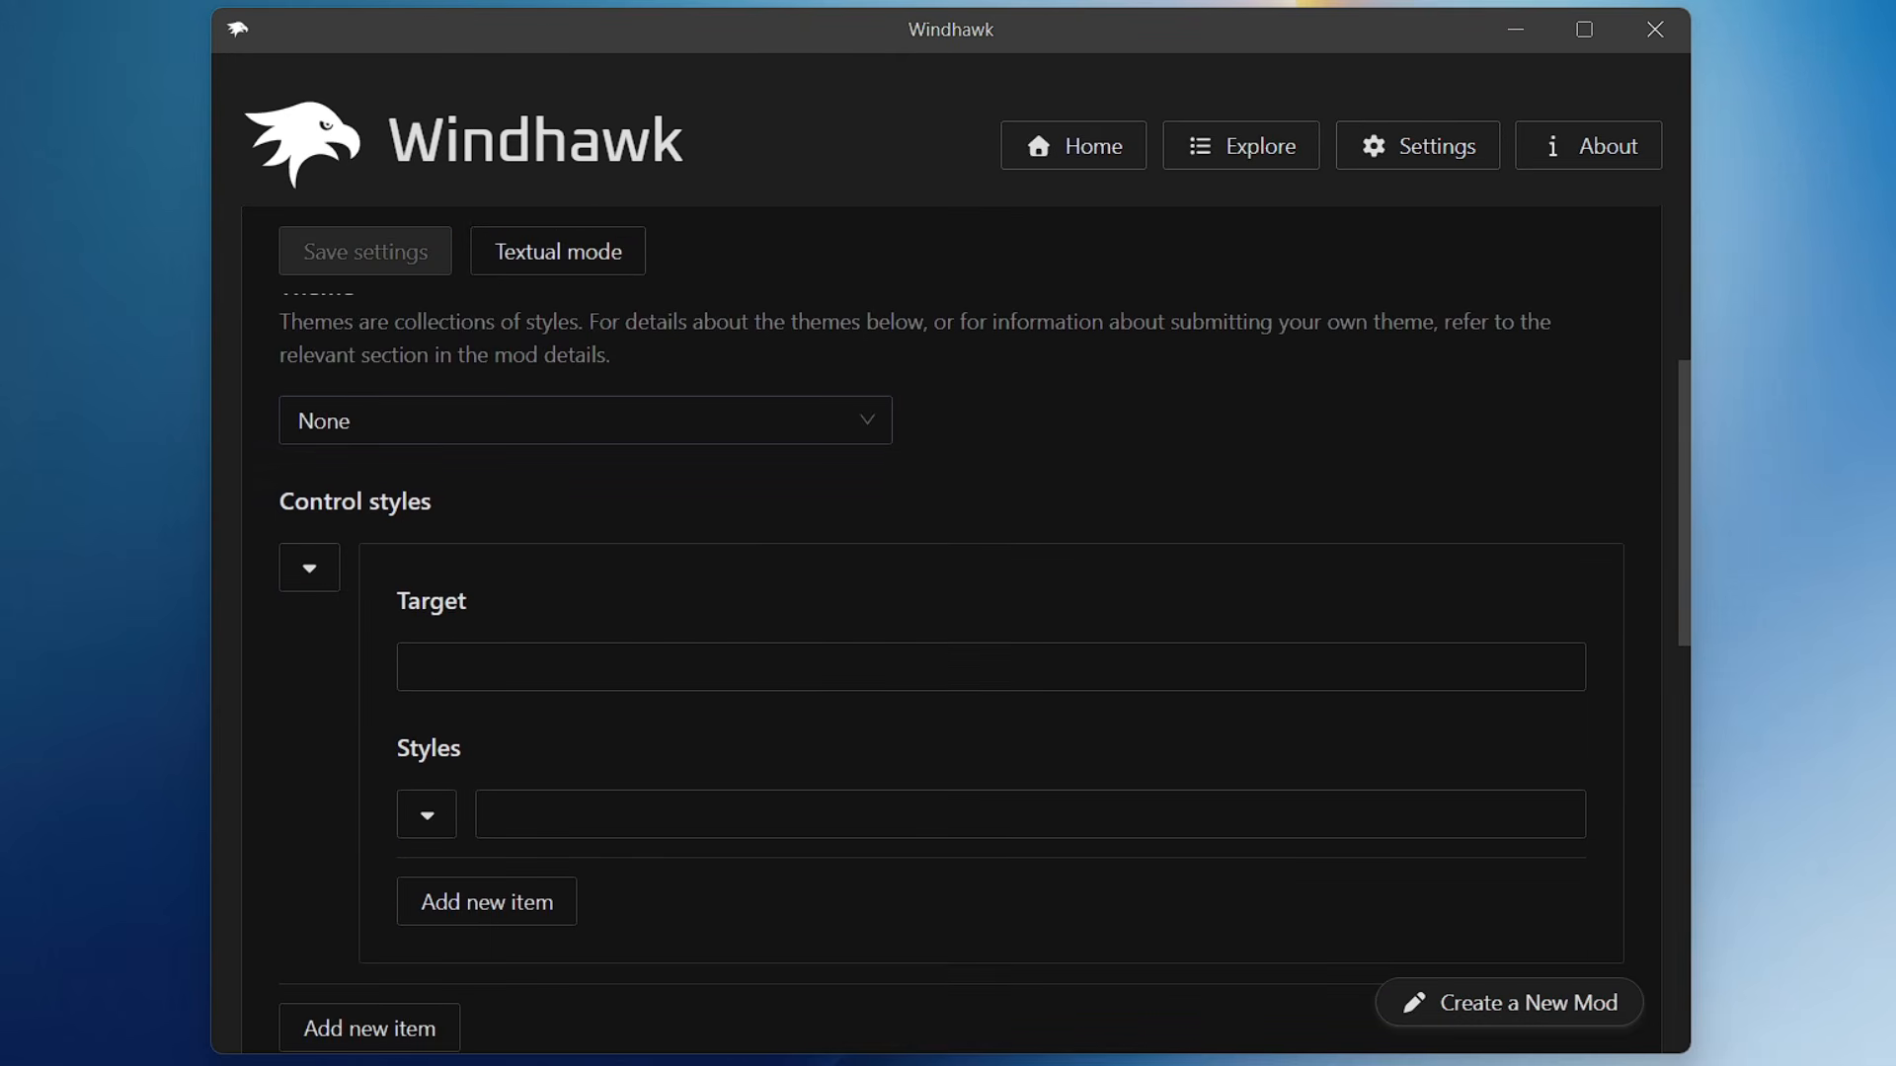
pyautogui.click(444, 421)
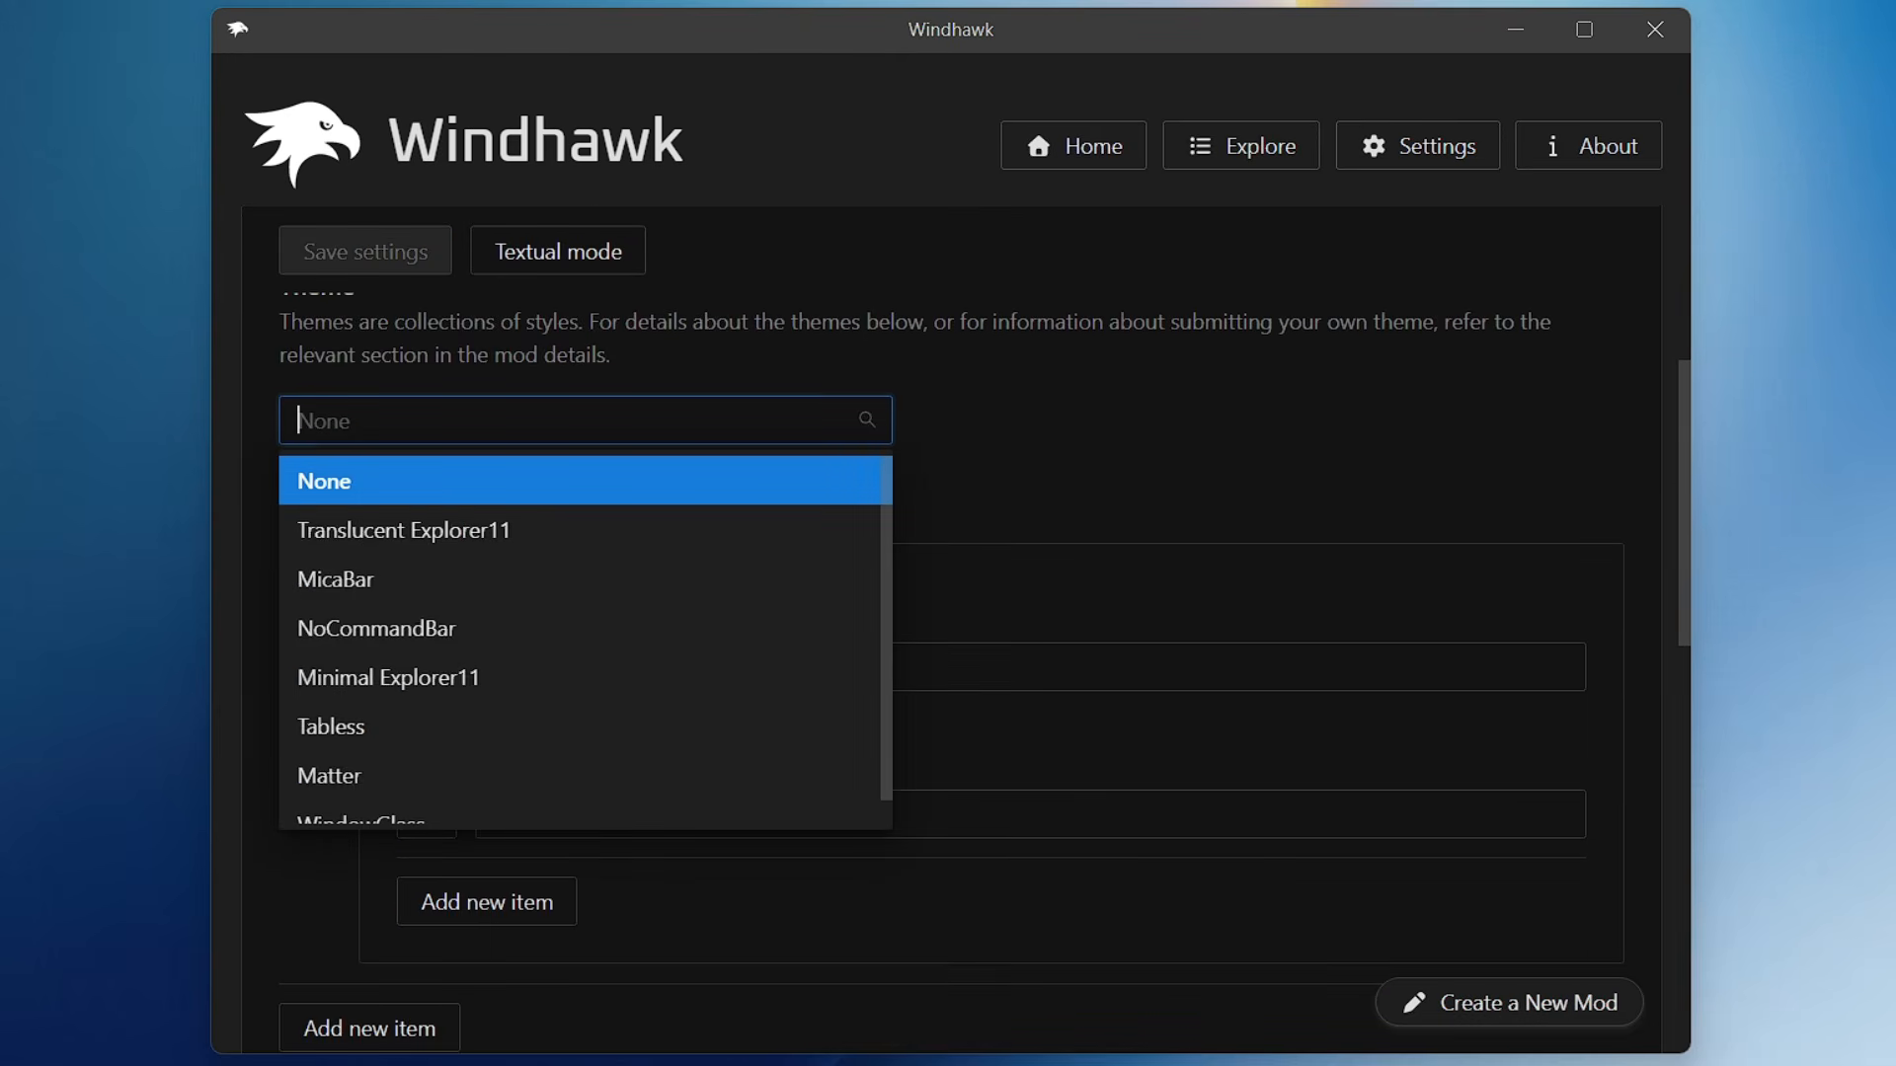
pyautogui.click(446, 535)
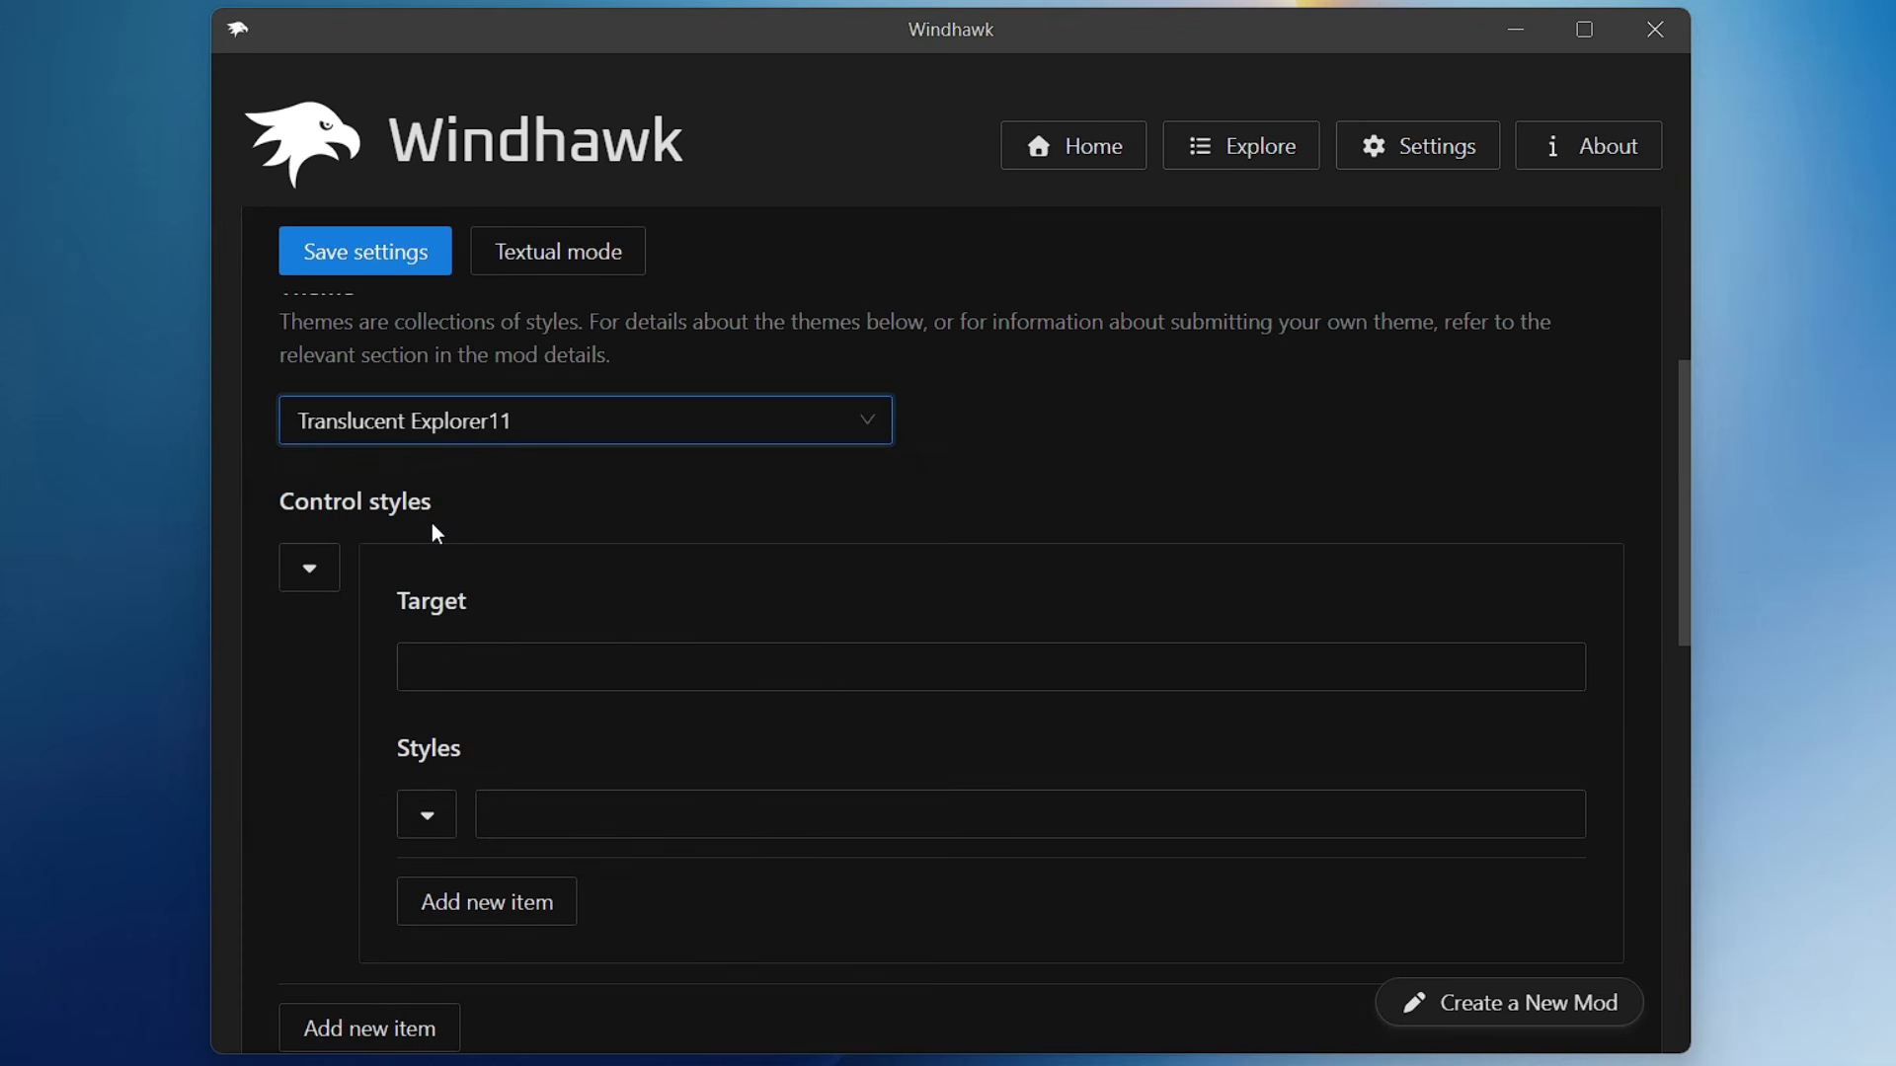
pyautogui.click(385, 259)
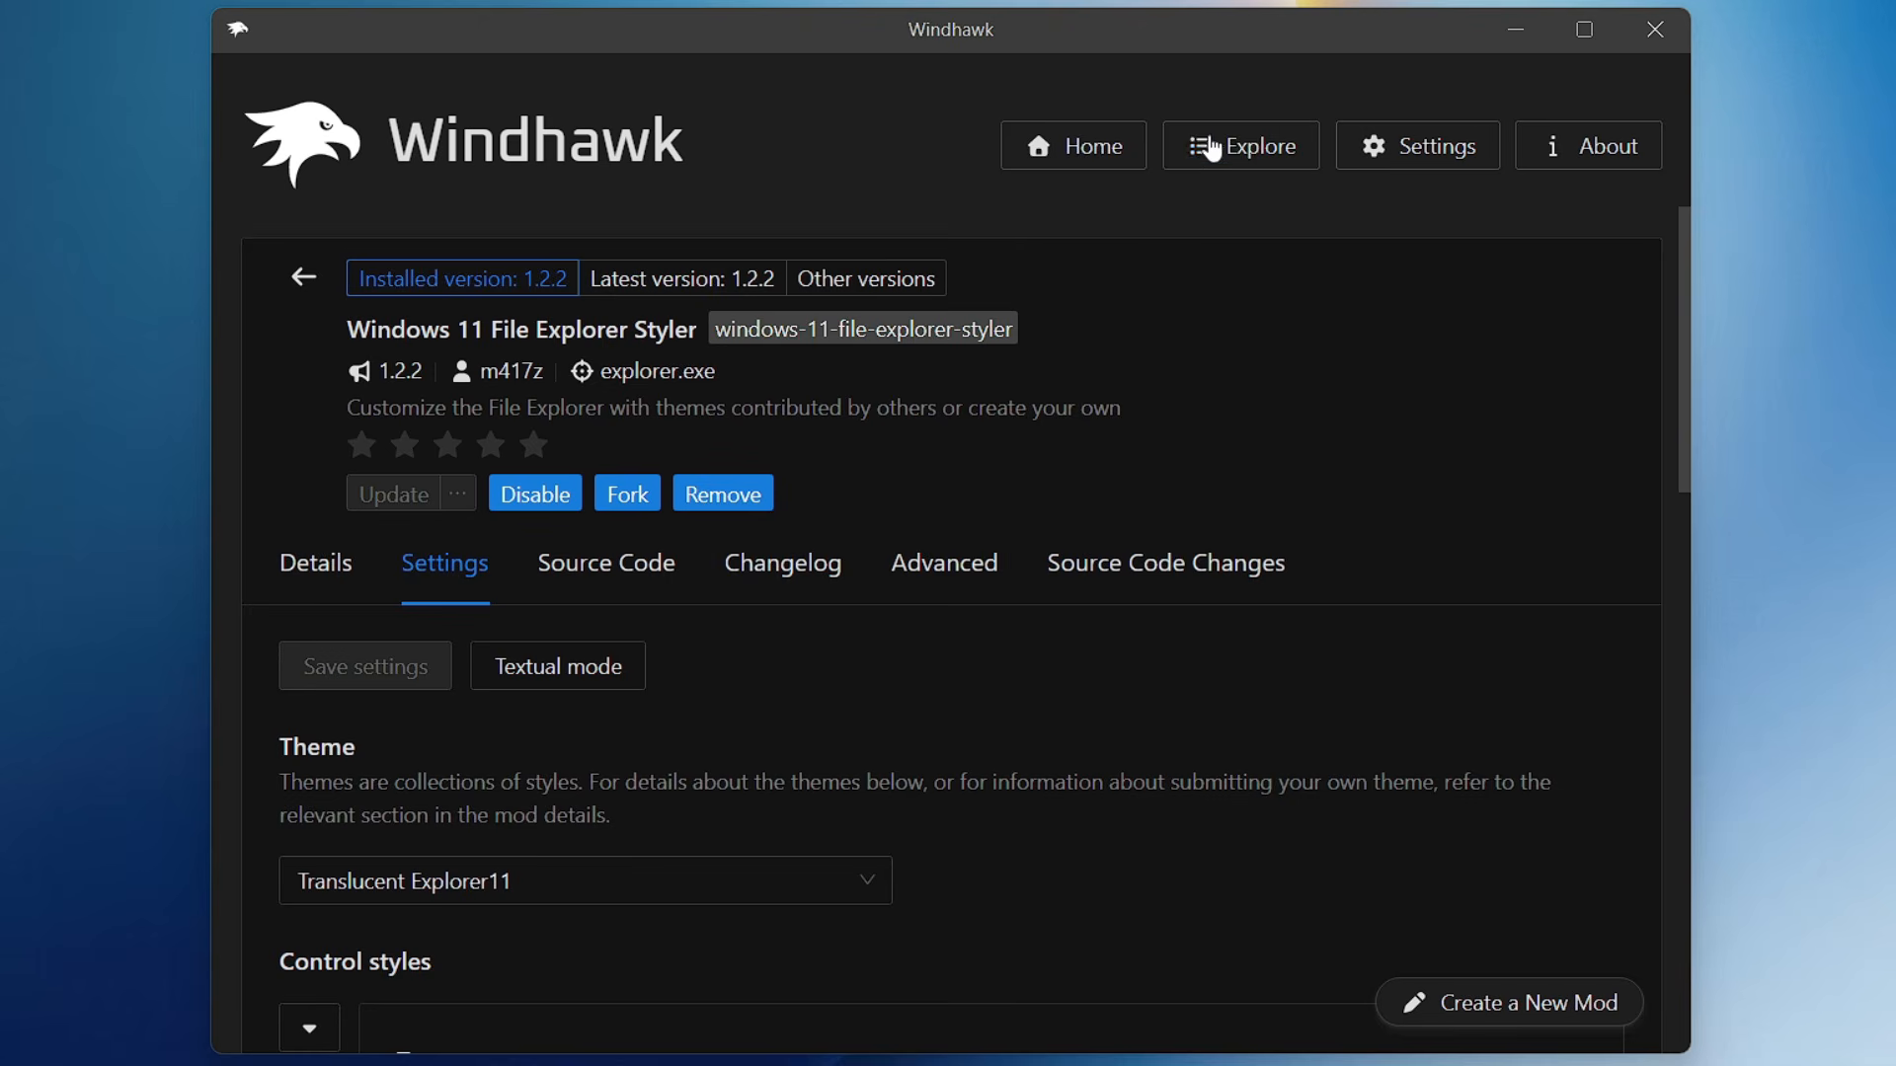
# - Search the mod catalogue for translucent and install the Translucent Windows mod, accepting the risk
pyautogui.click(1261, 166)
pyautogui.write('translucent')
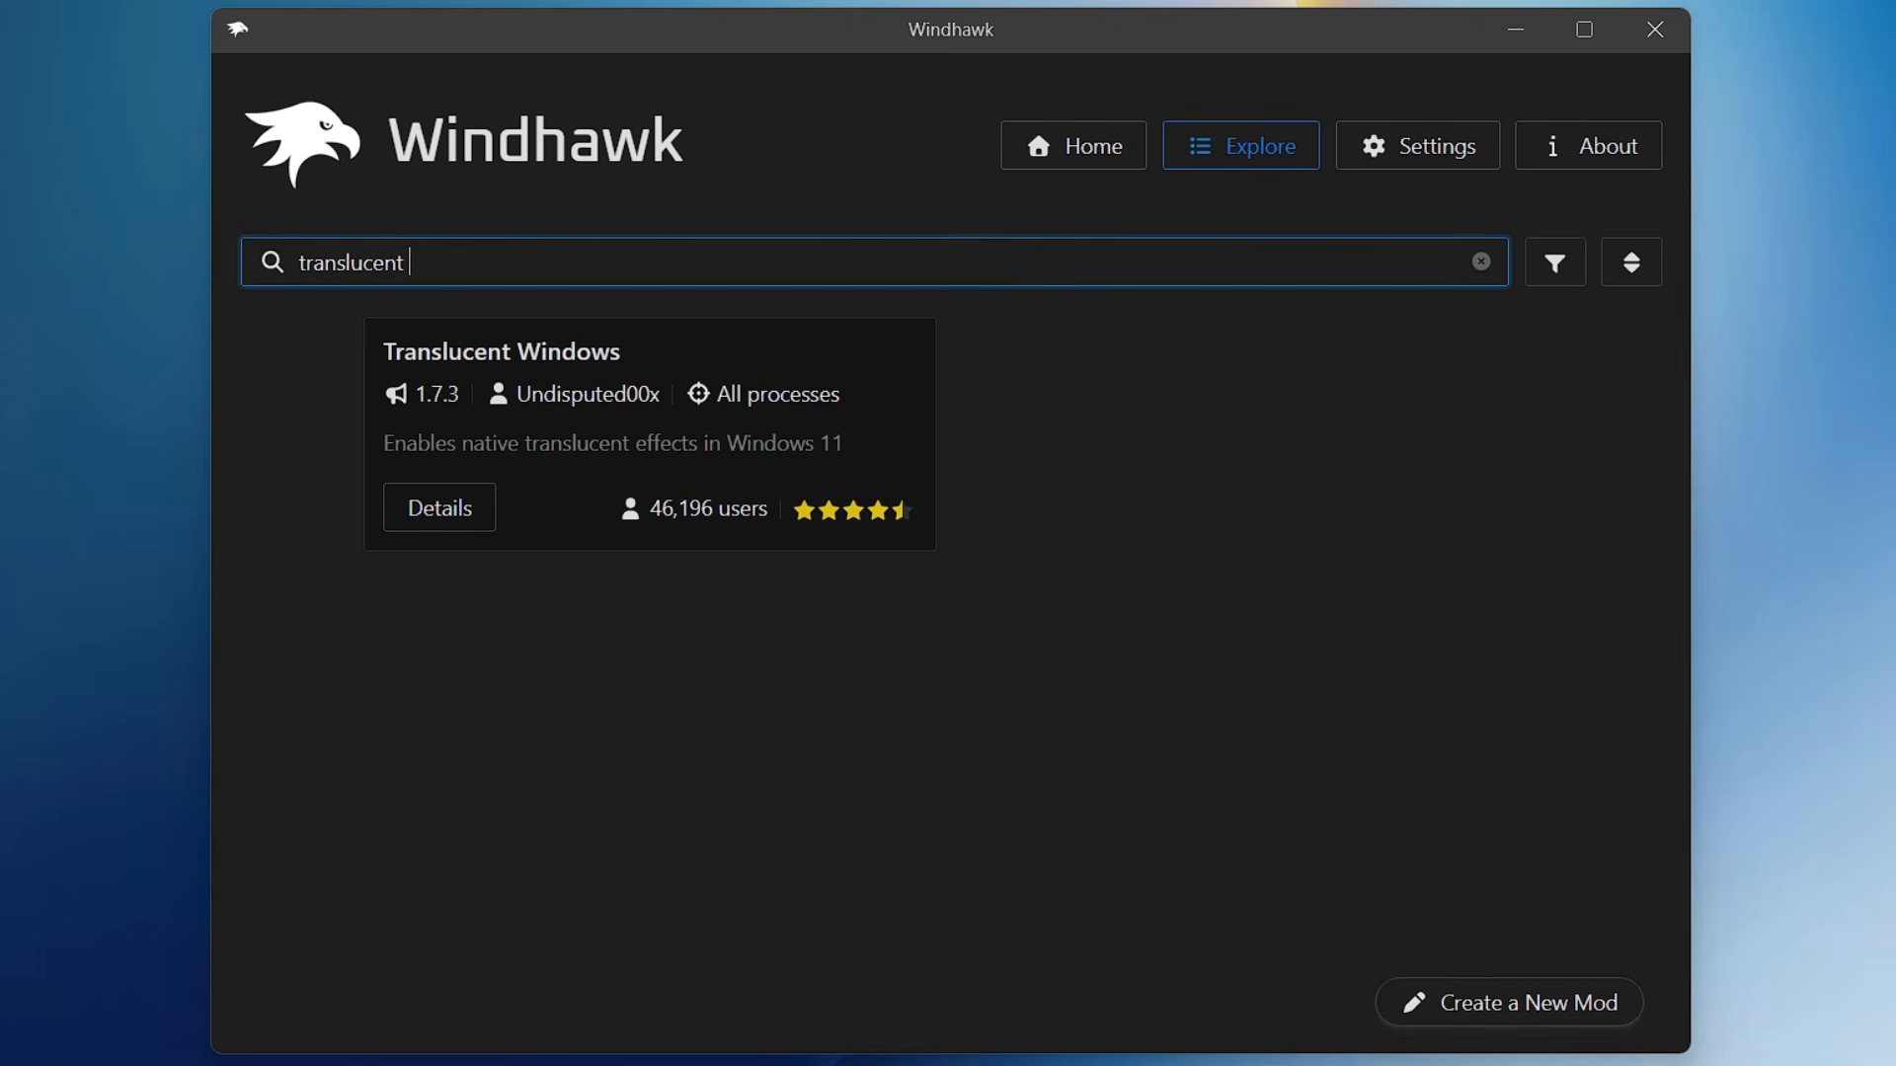
pyautogui.click(456, 523)
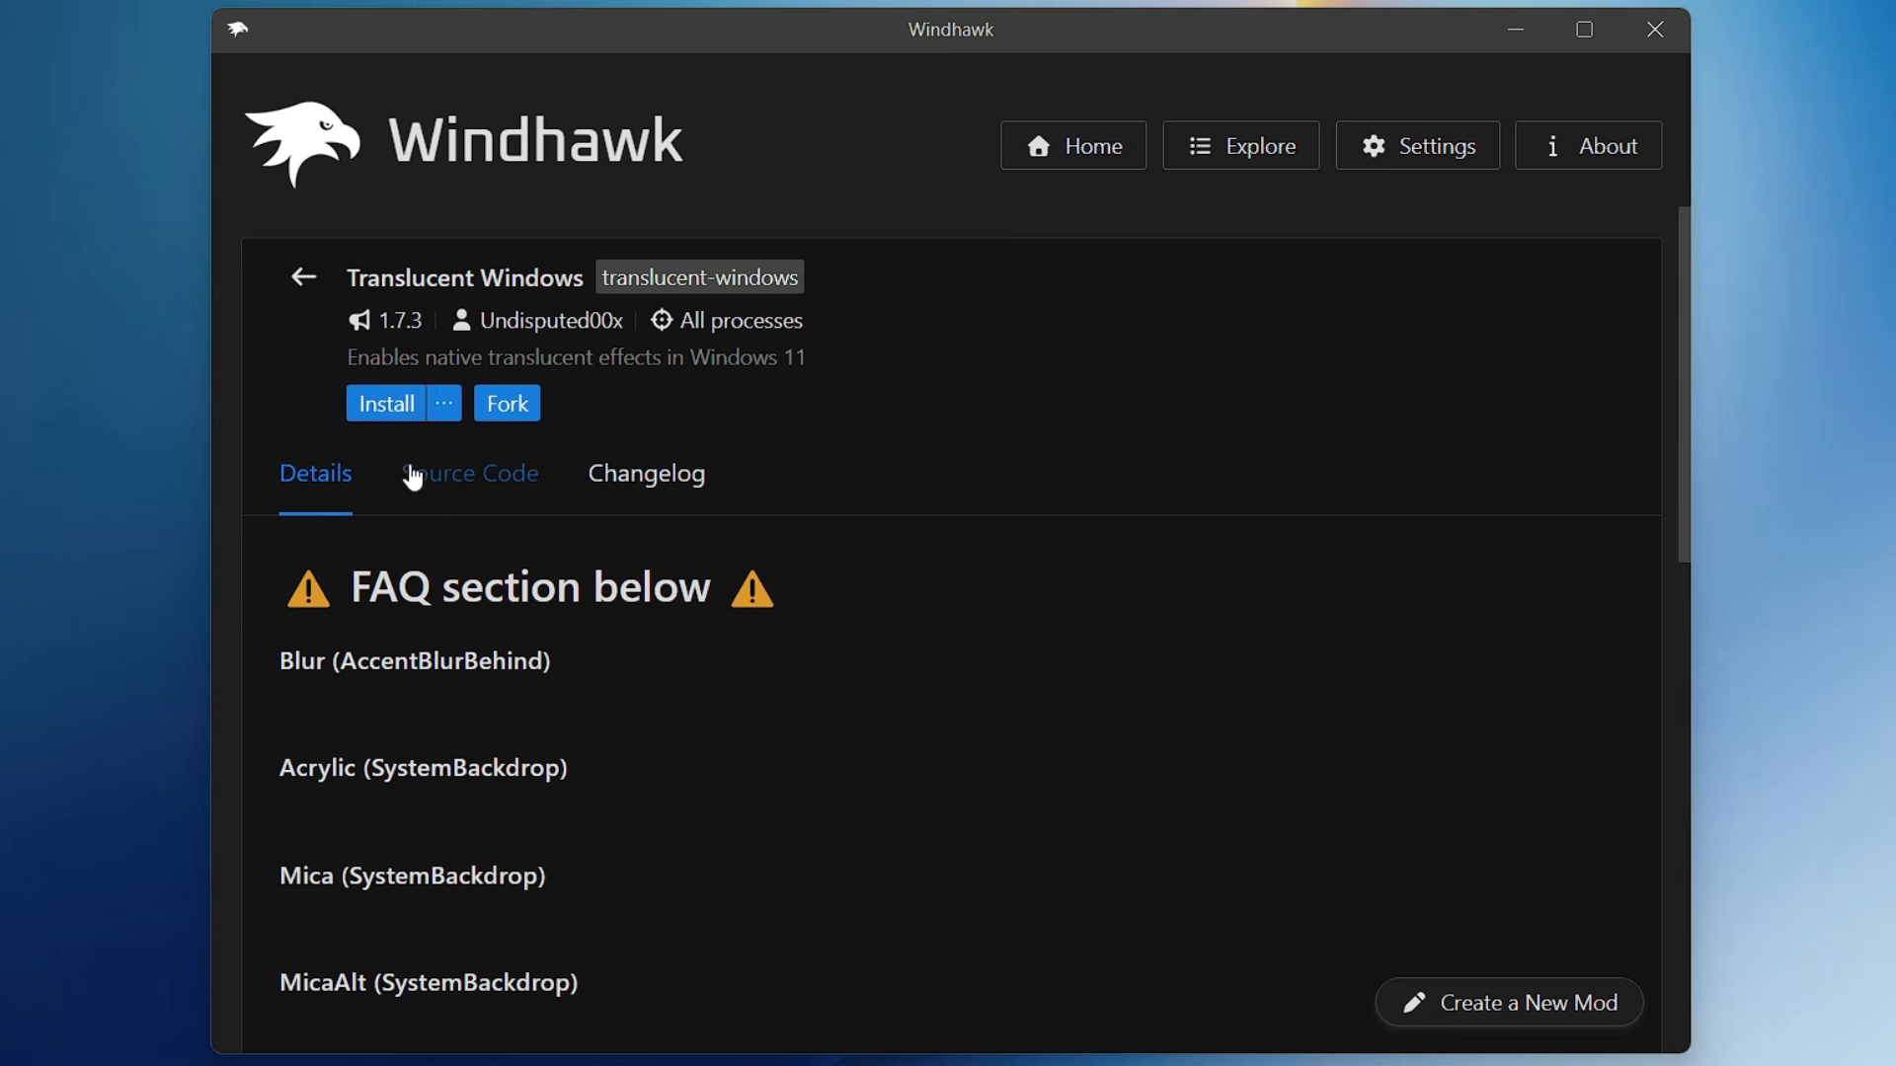
pyautogui.click(378, 410)
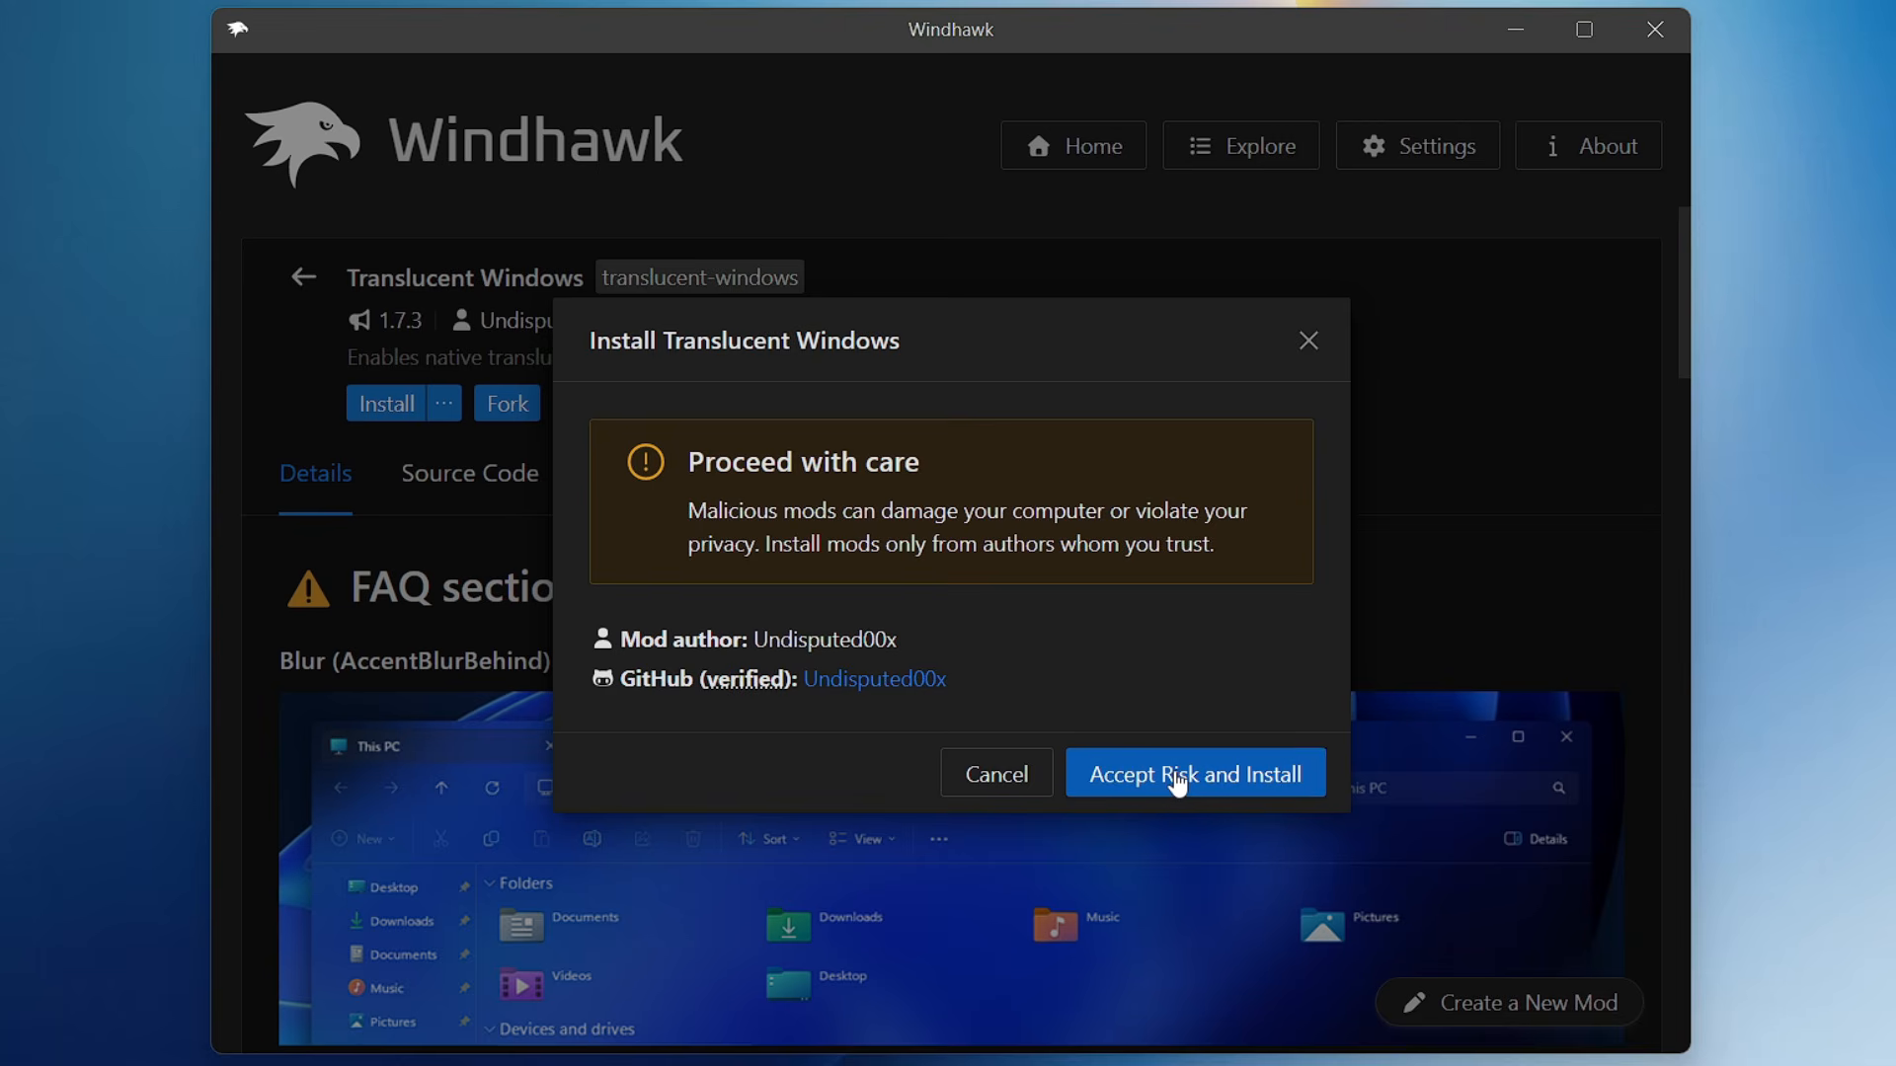
pyautogui.click(1174, 772)
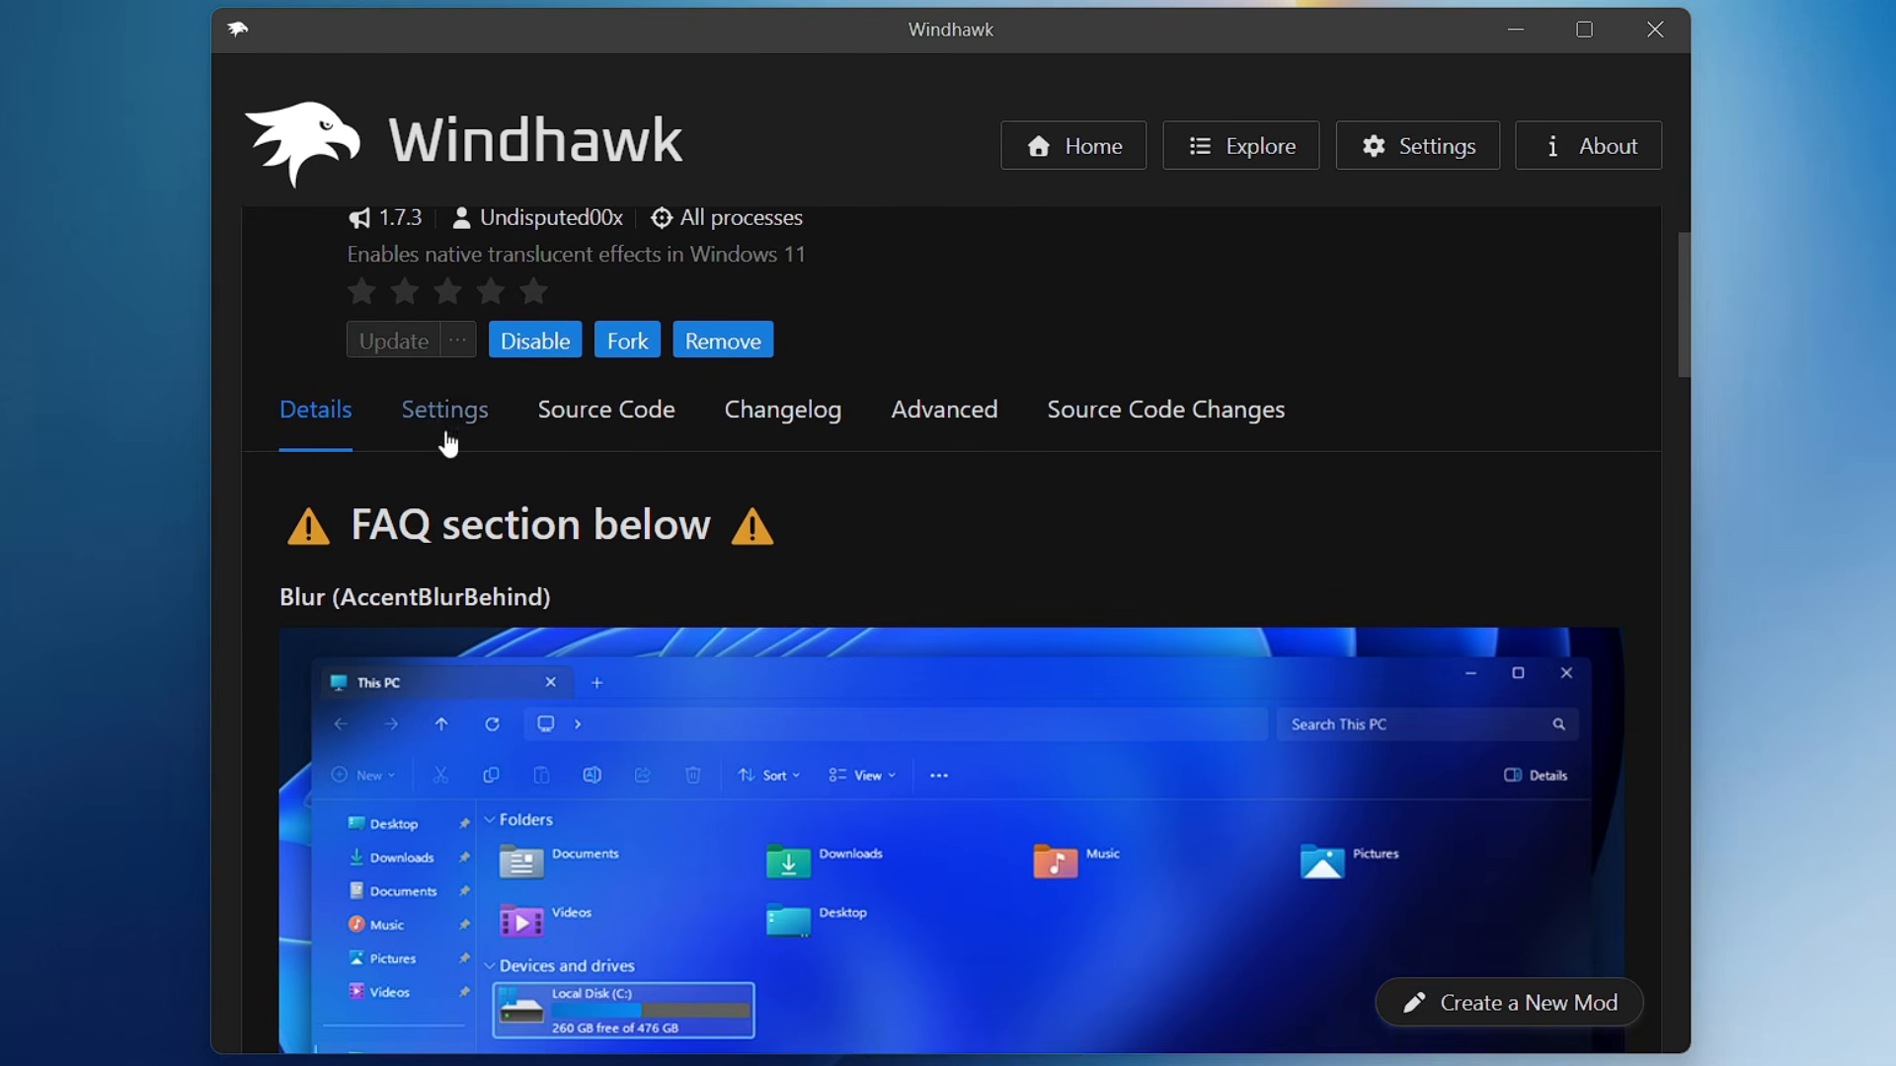
# - Enable Windows theme custom rendering and the Windows theme accent colorizer in the Translucent Windows mod's settings
pyautogui.click(447, 424)
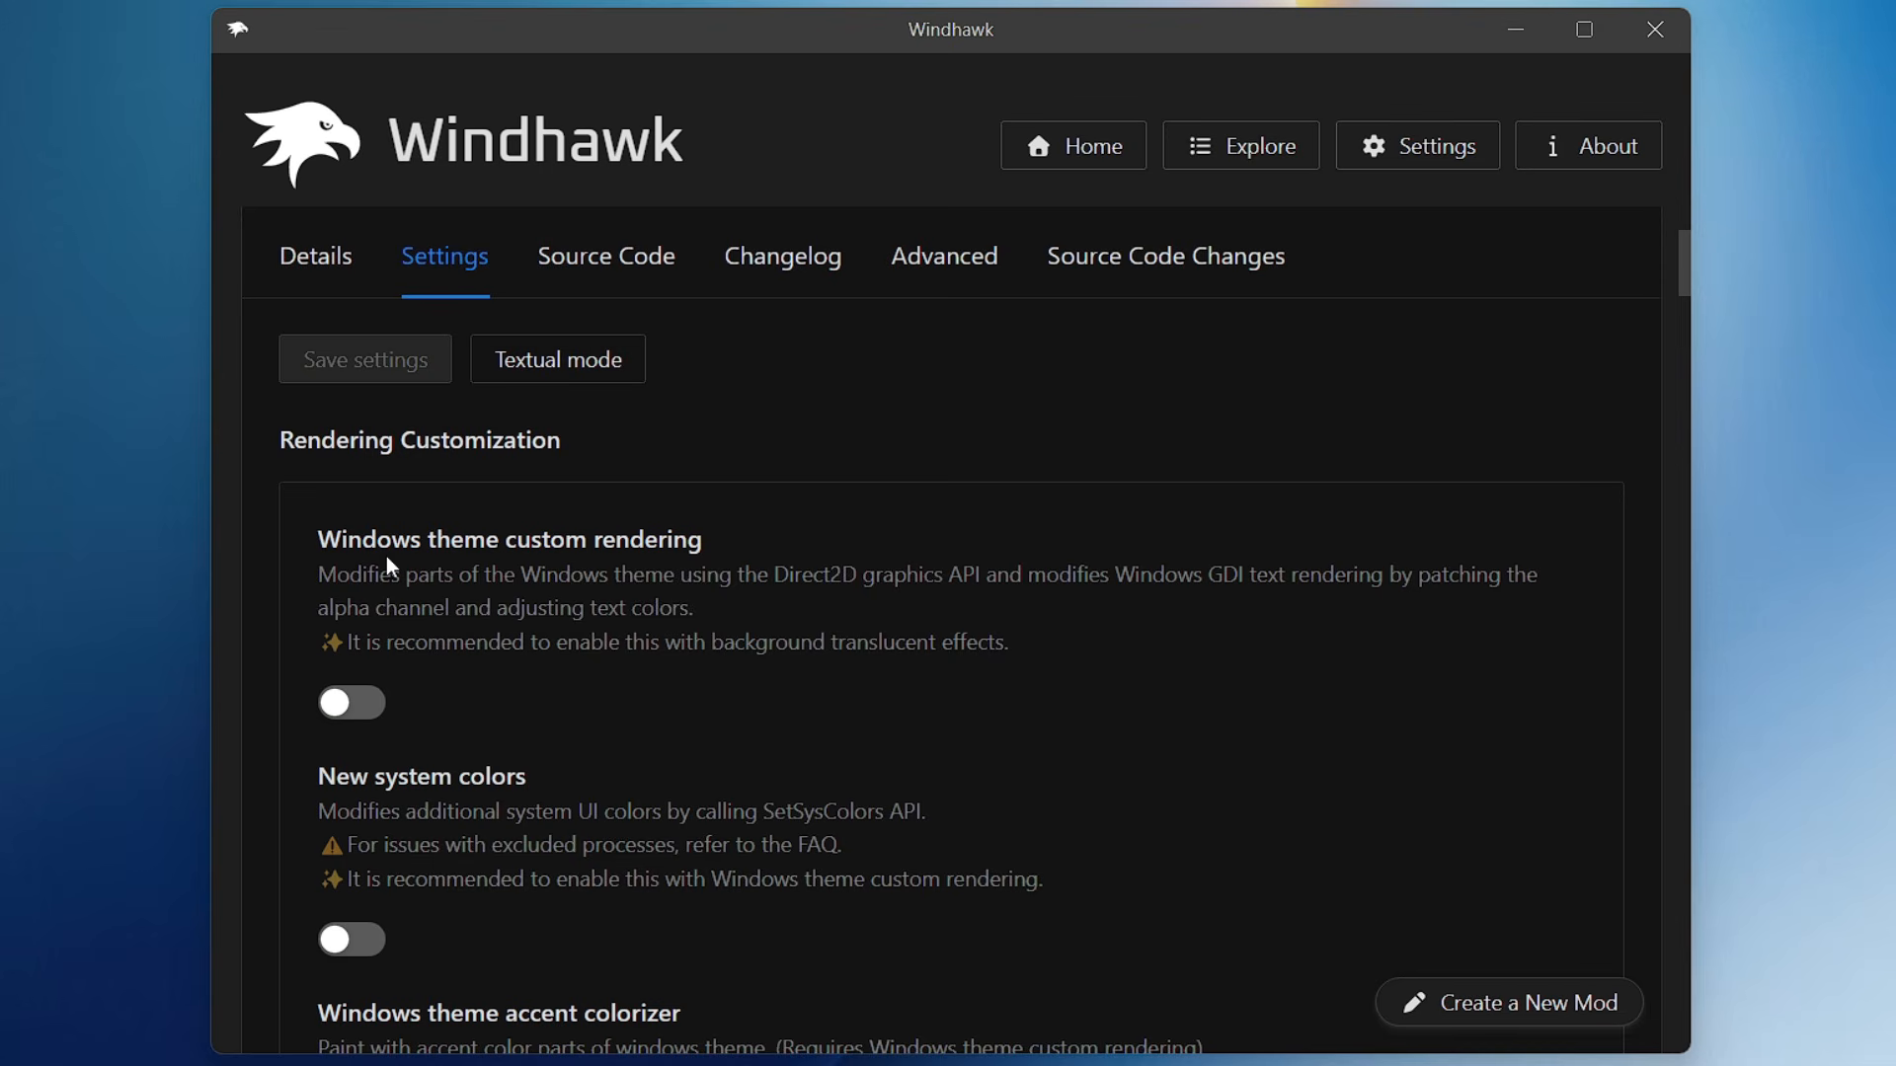
pyautogui.click(362, 703)
pyautogui.scroll(-3, 457, 660)
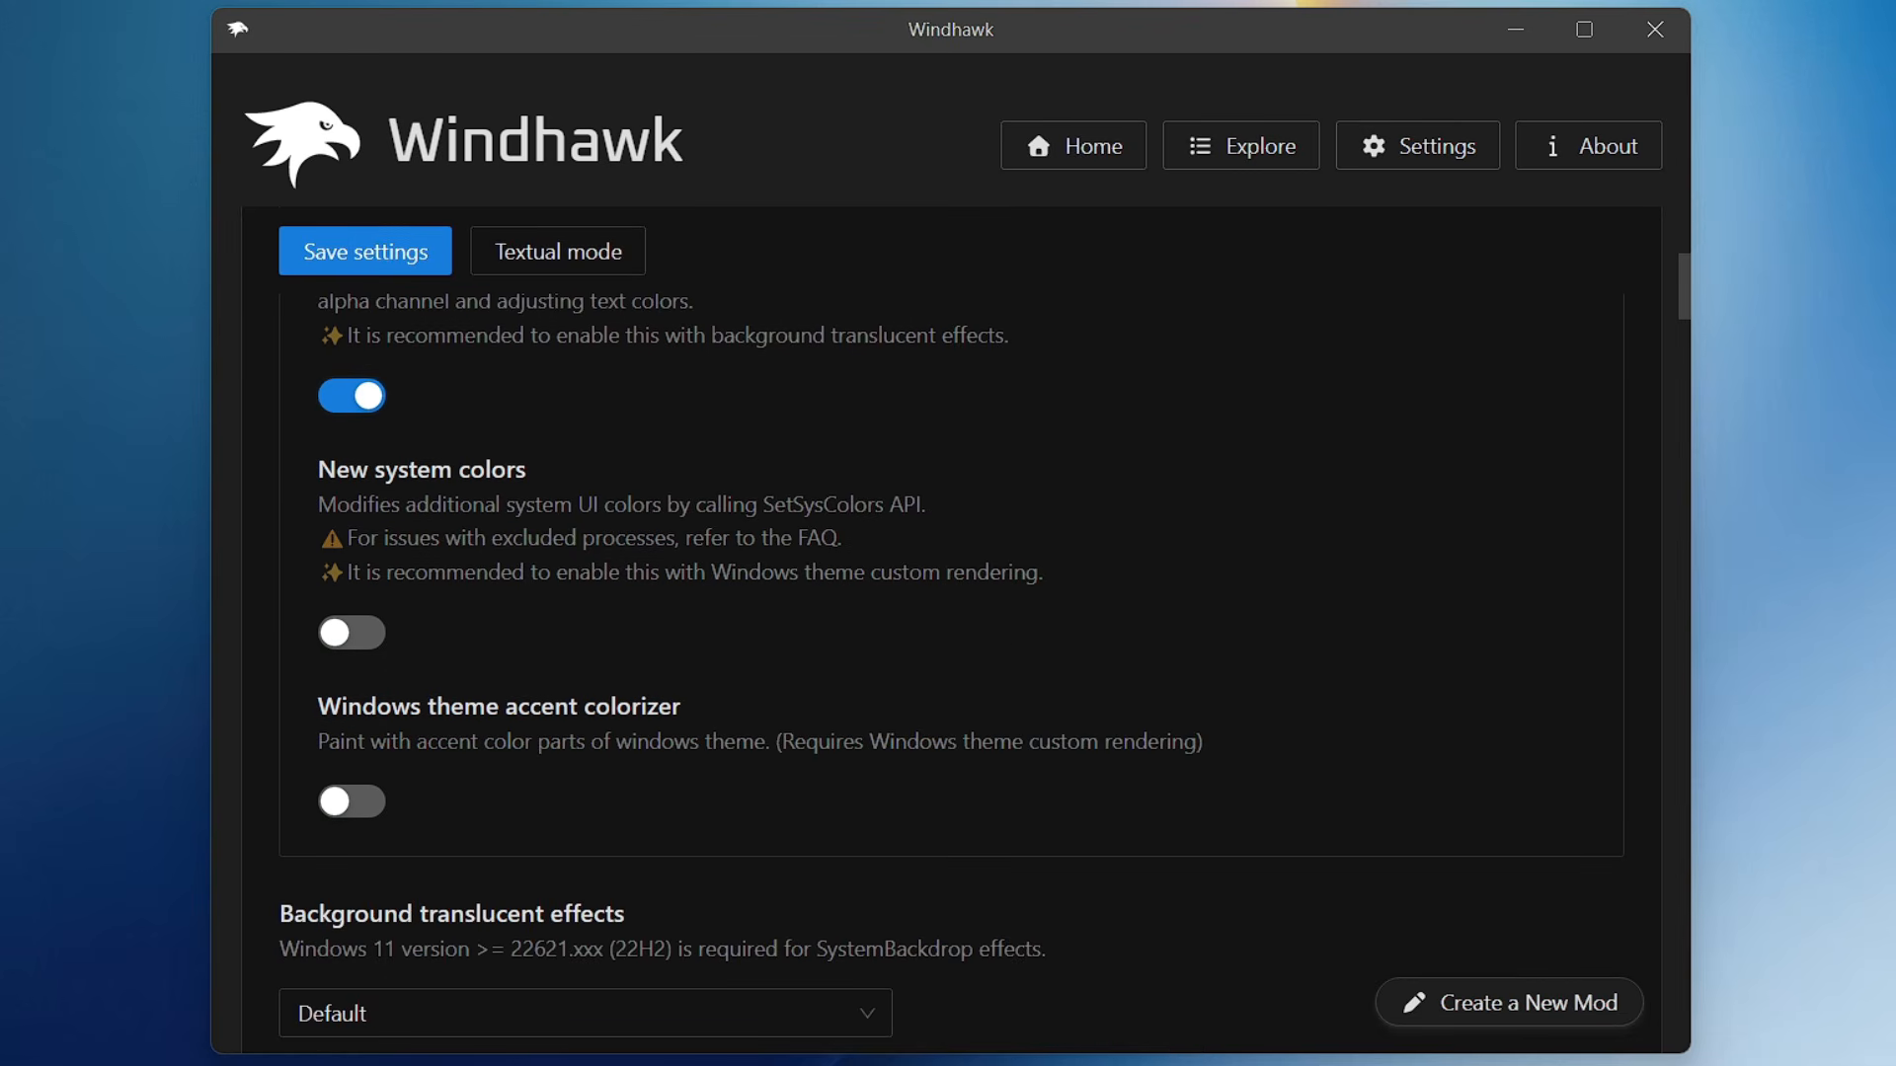
pyautogui.click(357, 809)
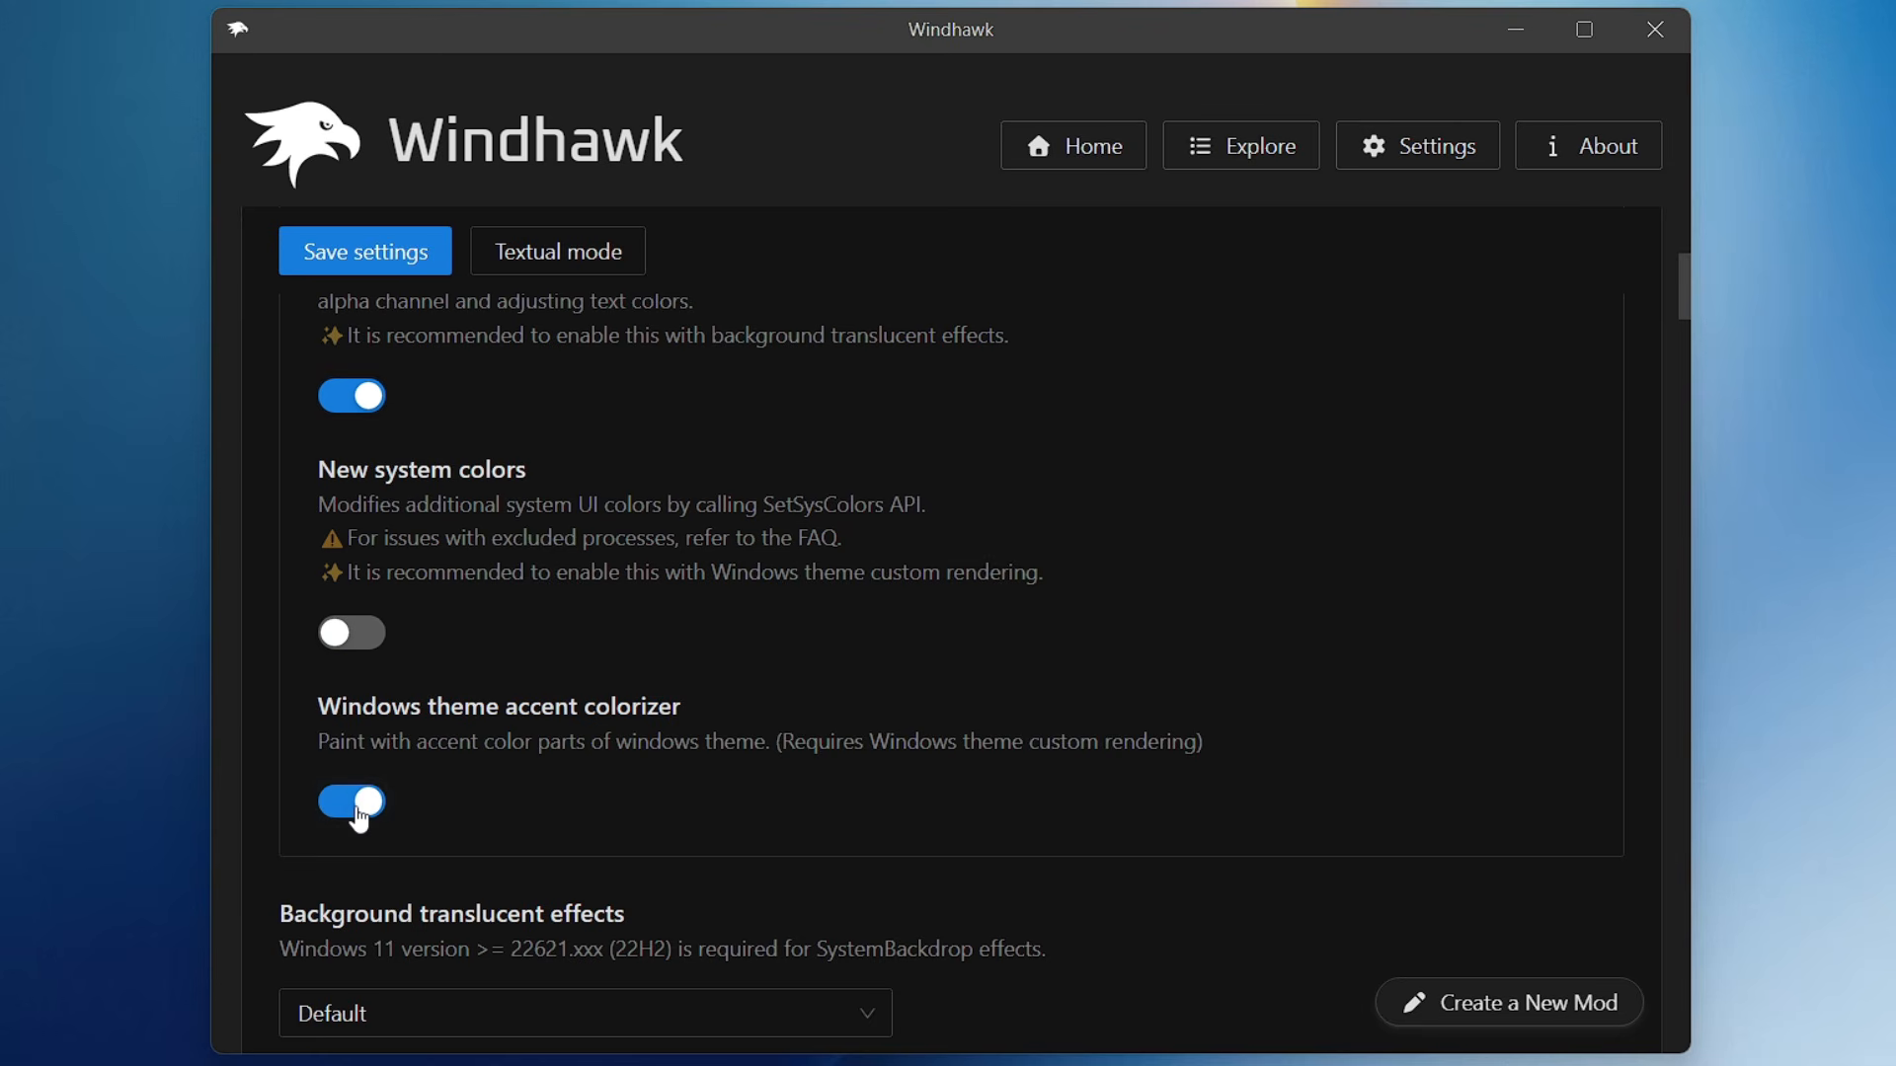
# - Set the background translucent effects to Blur (AccentBlurBehind) and the AccentBlurBehind color blend to 0F000000
pyautogui.scroll(-5, 478, 743)
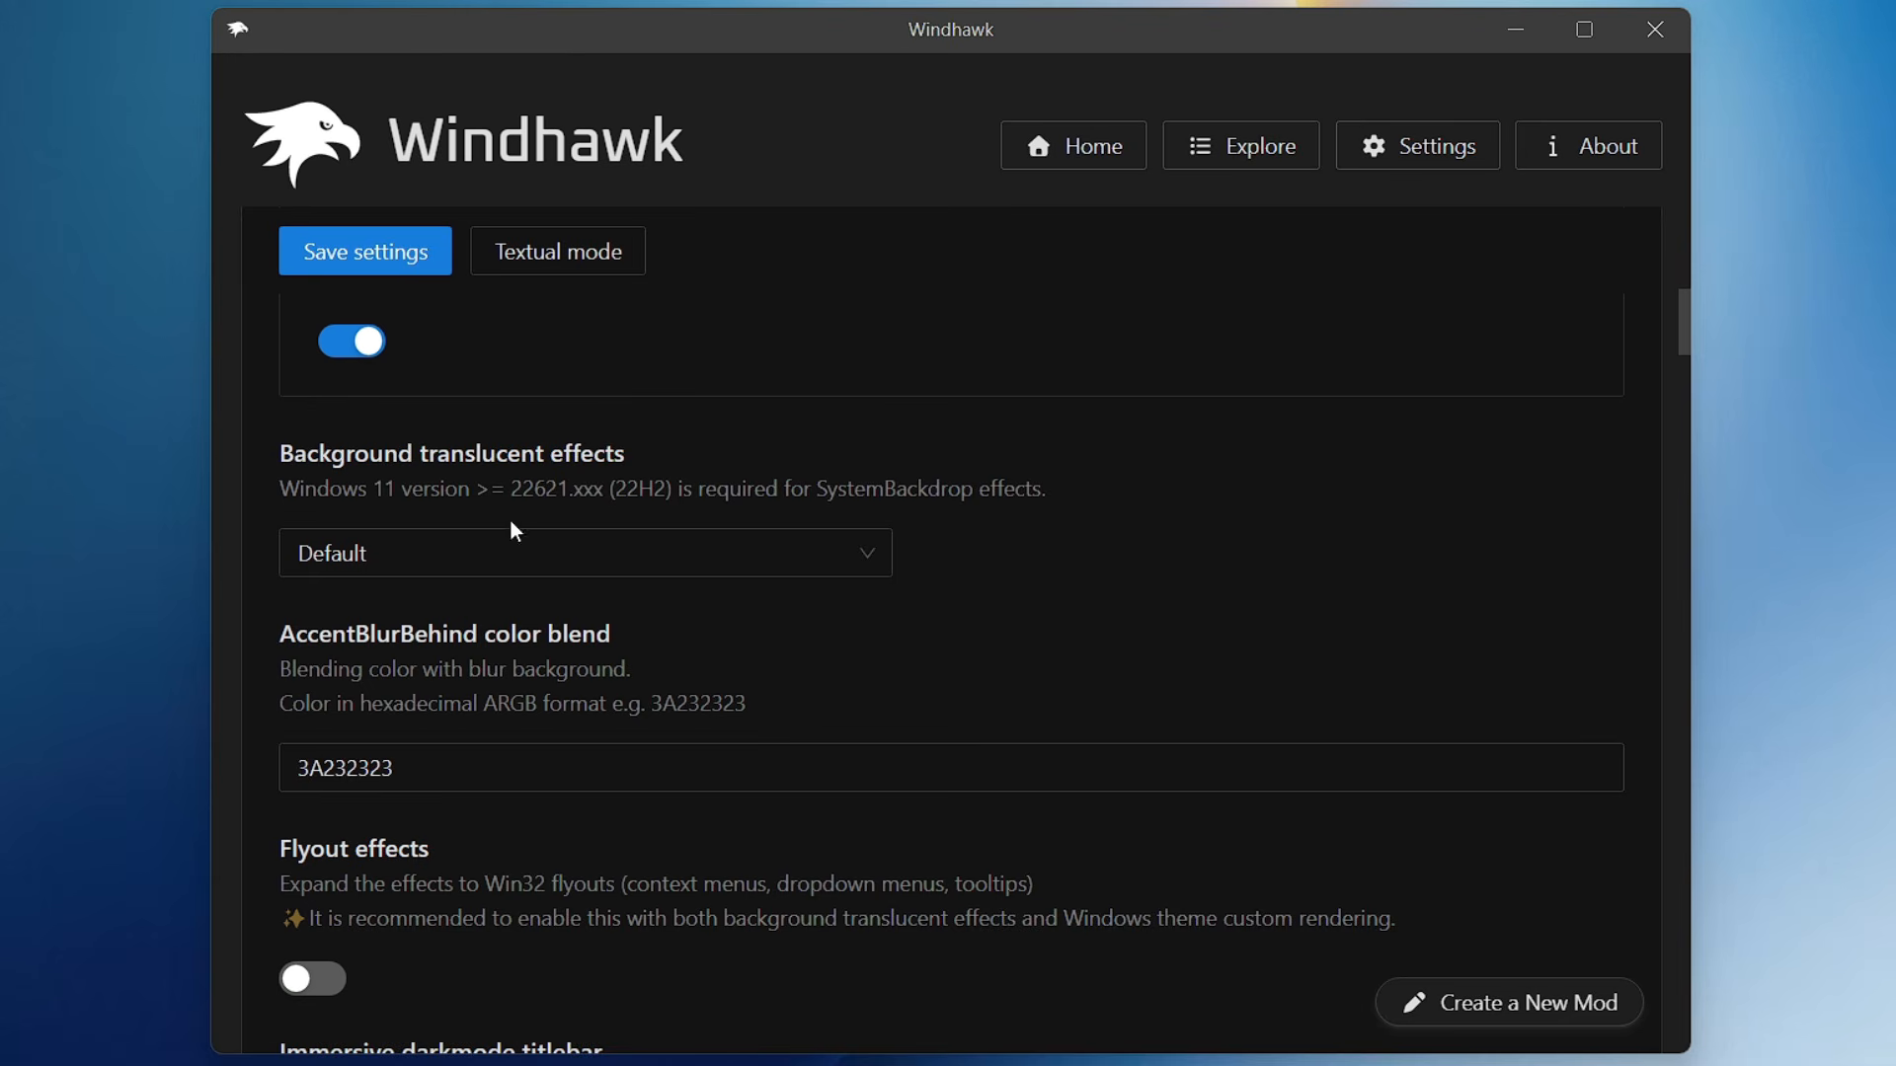
pyautogui.click(584, 553)
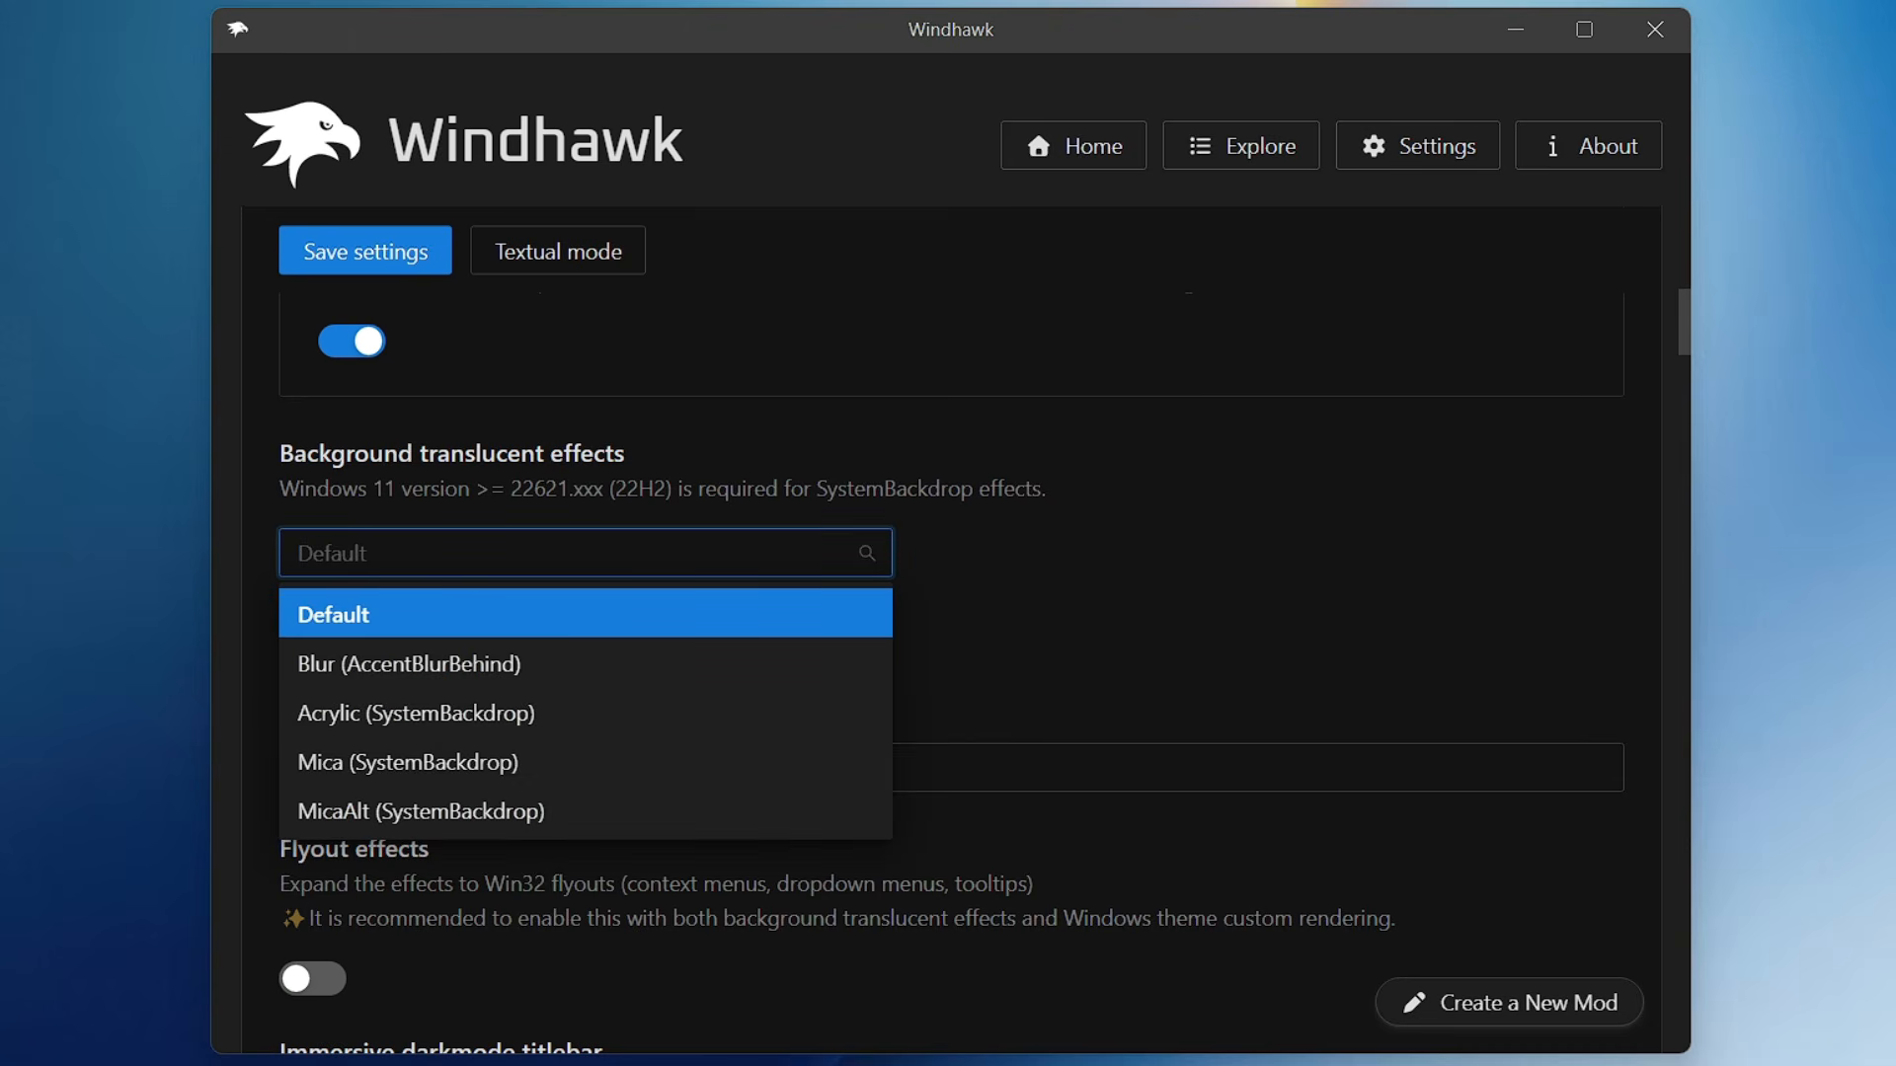
pyautogui.click(448, 667)
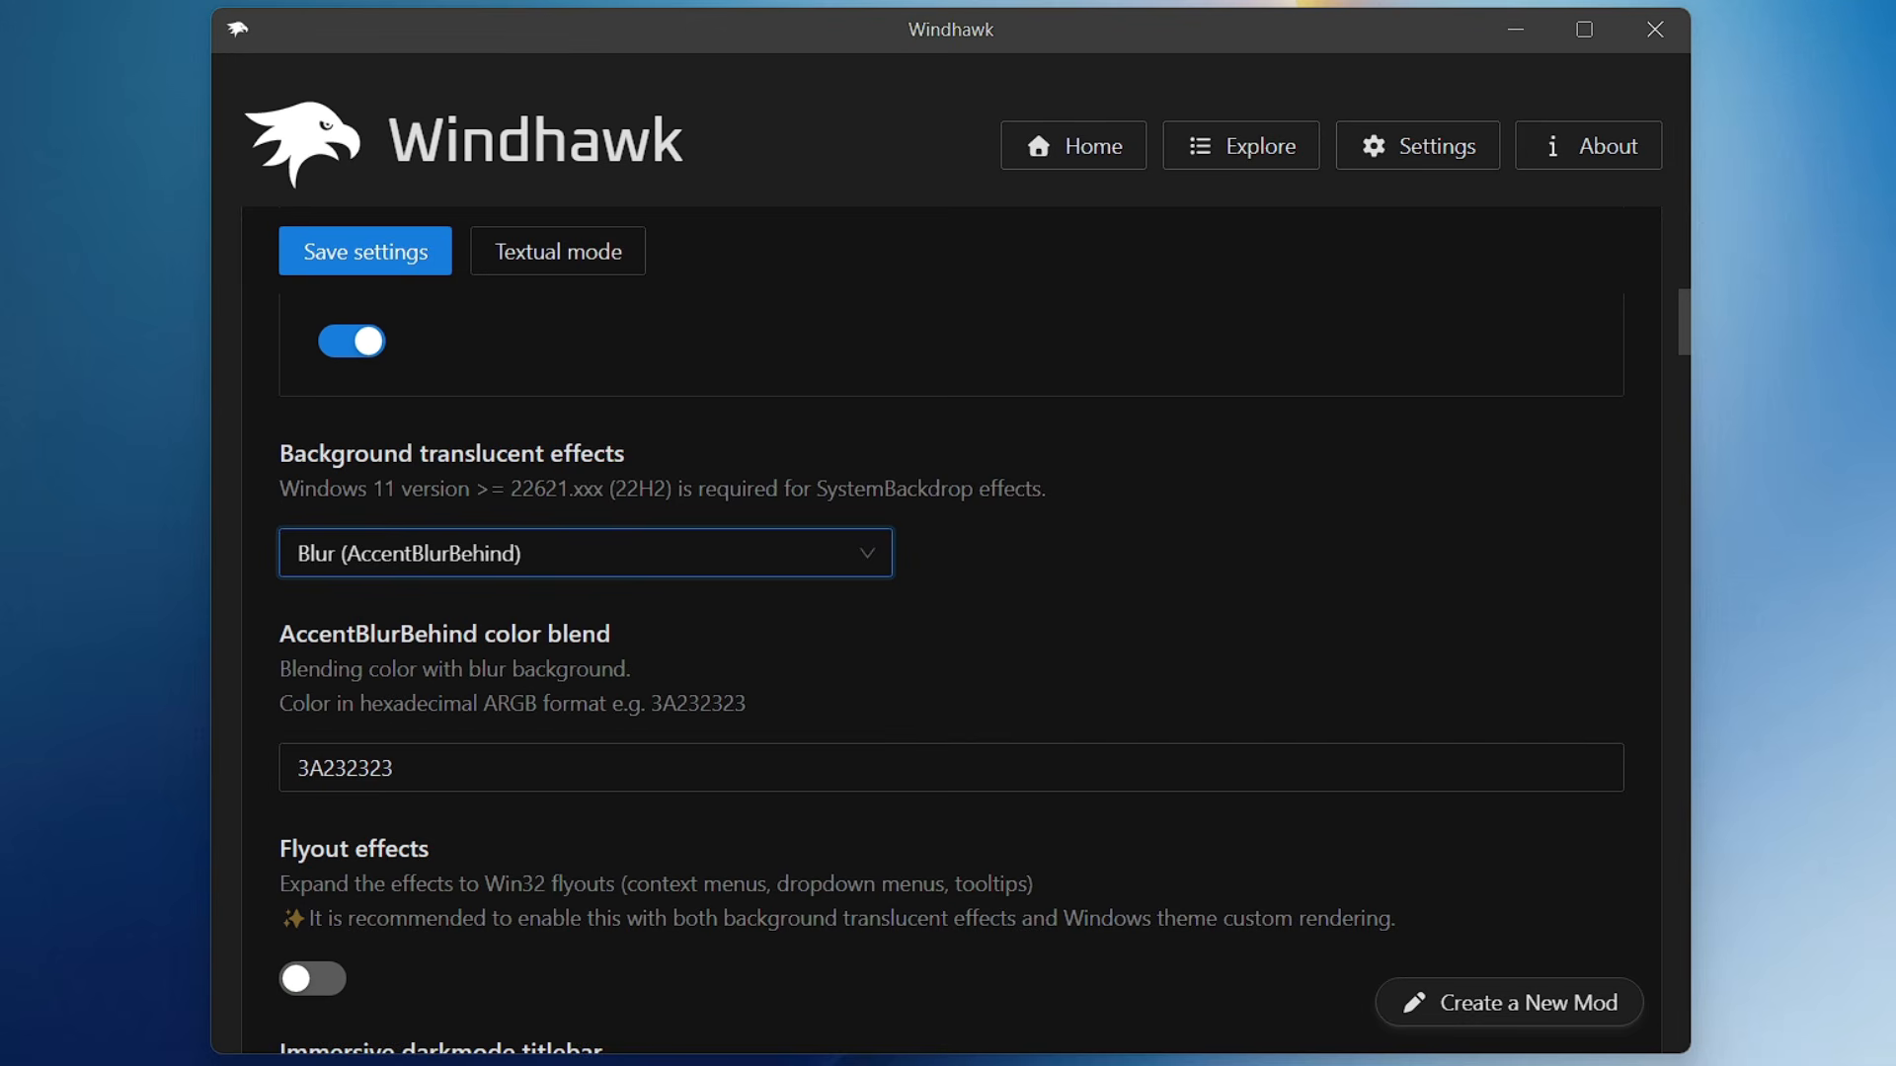
pyautogui.press('Tab')
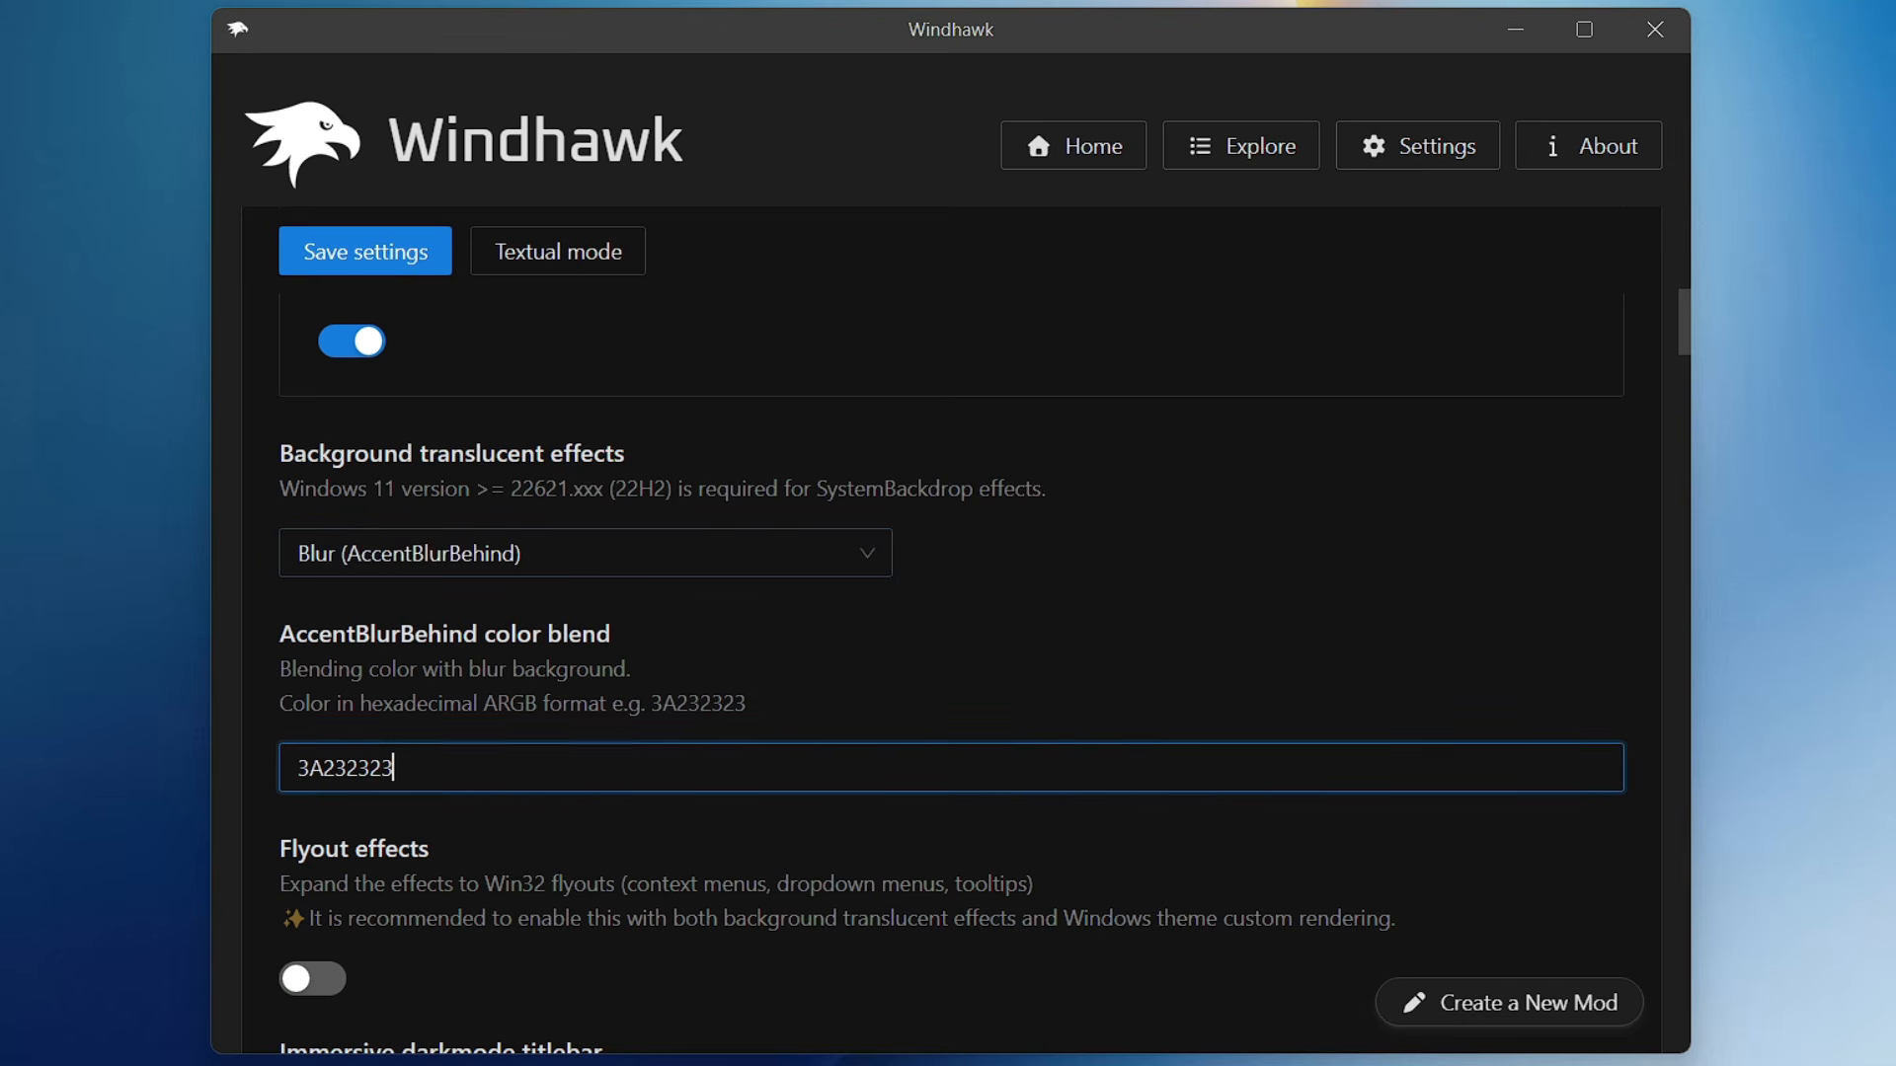
pyautogui.press('BackSpace')
pyautogui.write('0F000000')
# - Enable the immersive darkmode titlebar and extending effects into the entire window, and save the mod settings
pyautogui.scroll(-5, 419, 671)
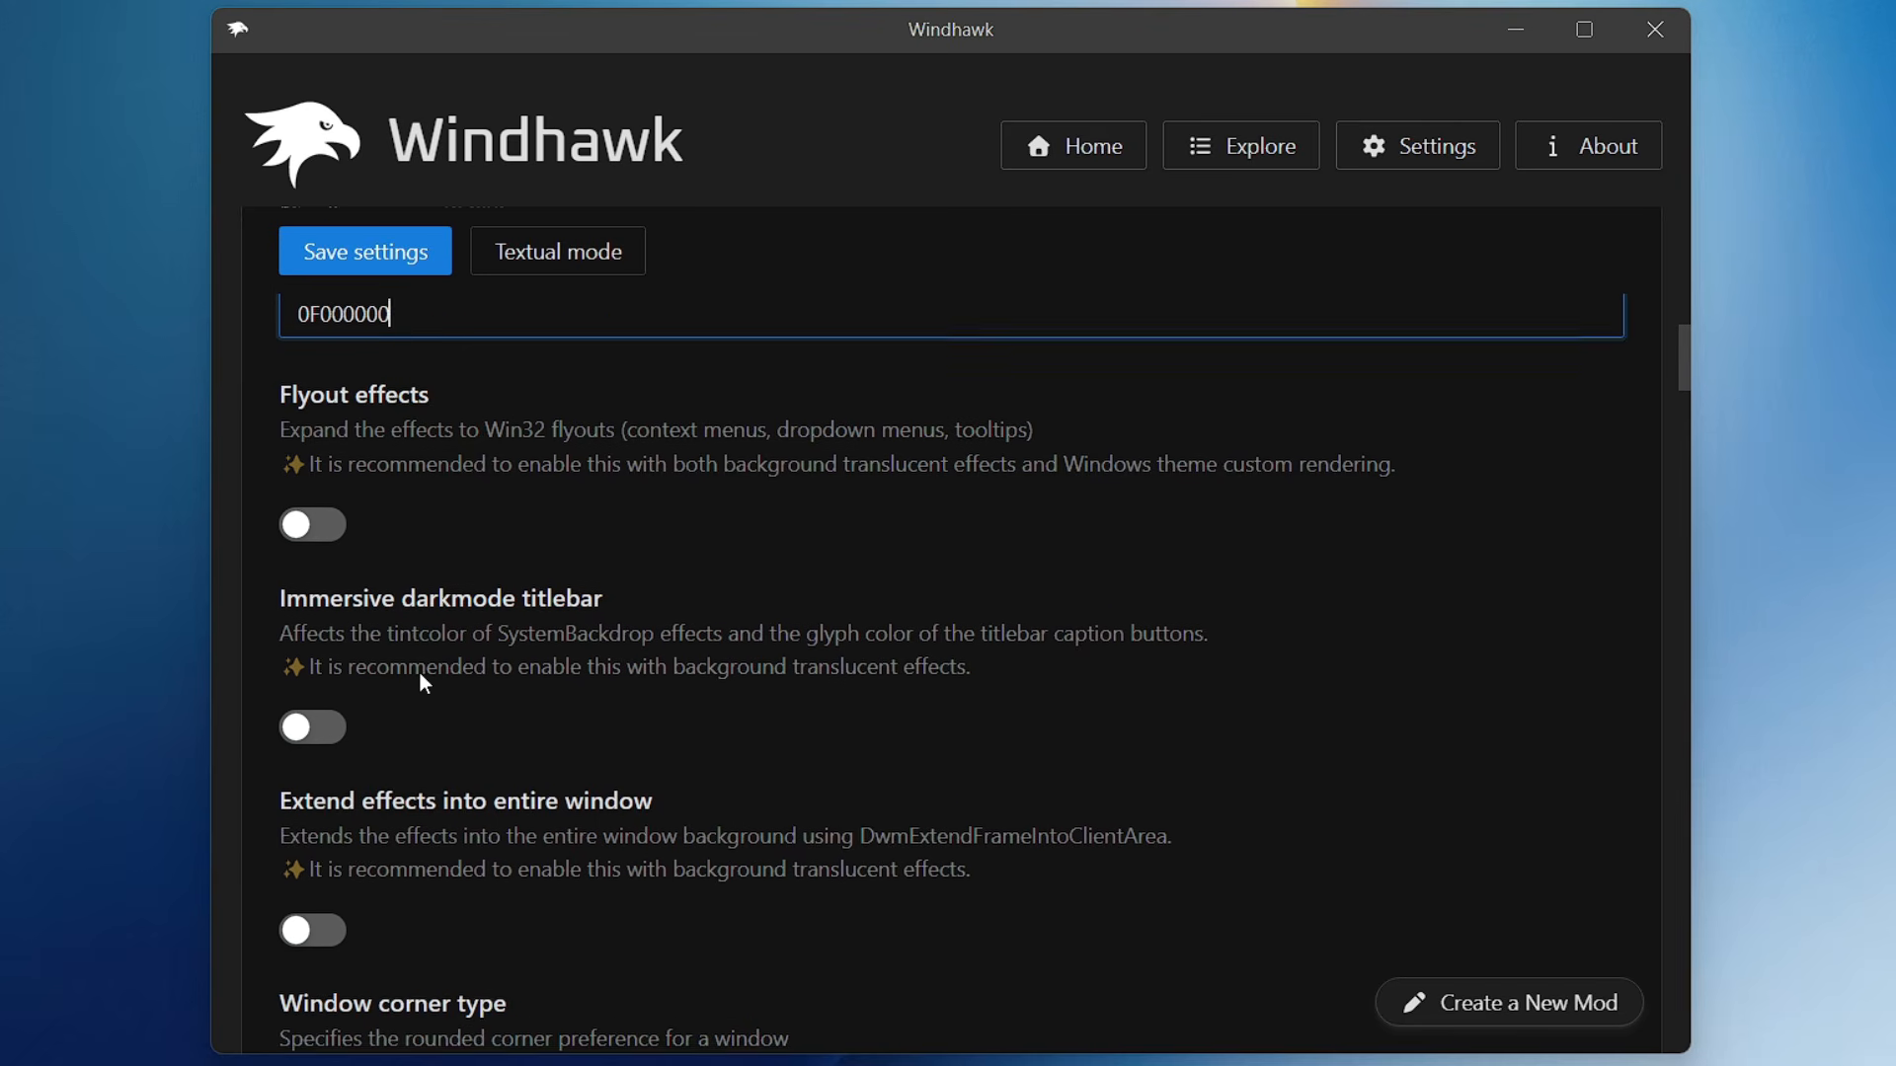
pyautogui.click(326, 743)
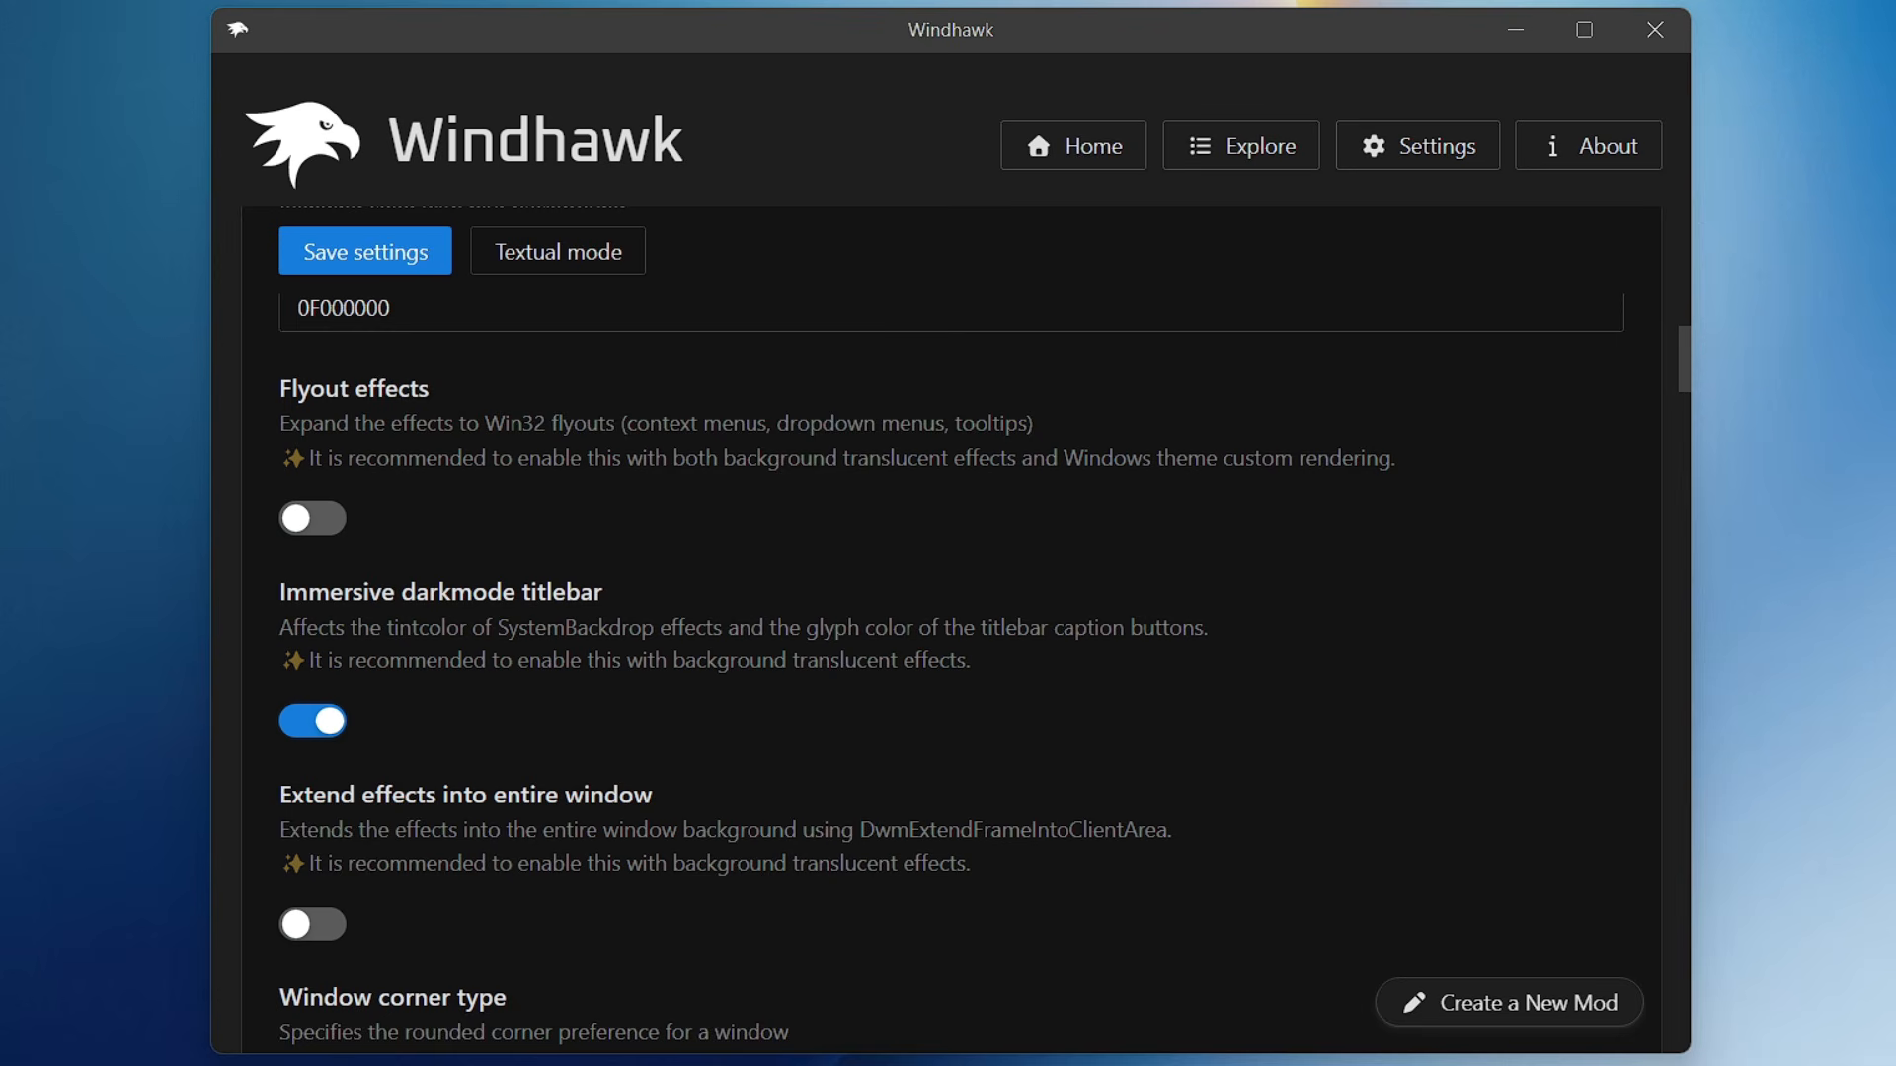
pyautogui.click(326, 925)
pyautogui.scroll(-1, 333, 928)
pyautogui.scroll(4, 380, 450)
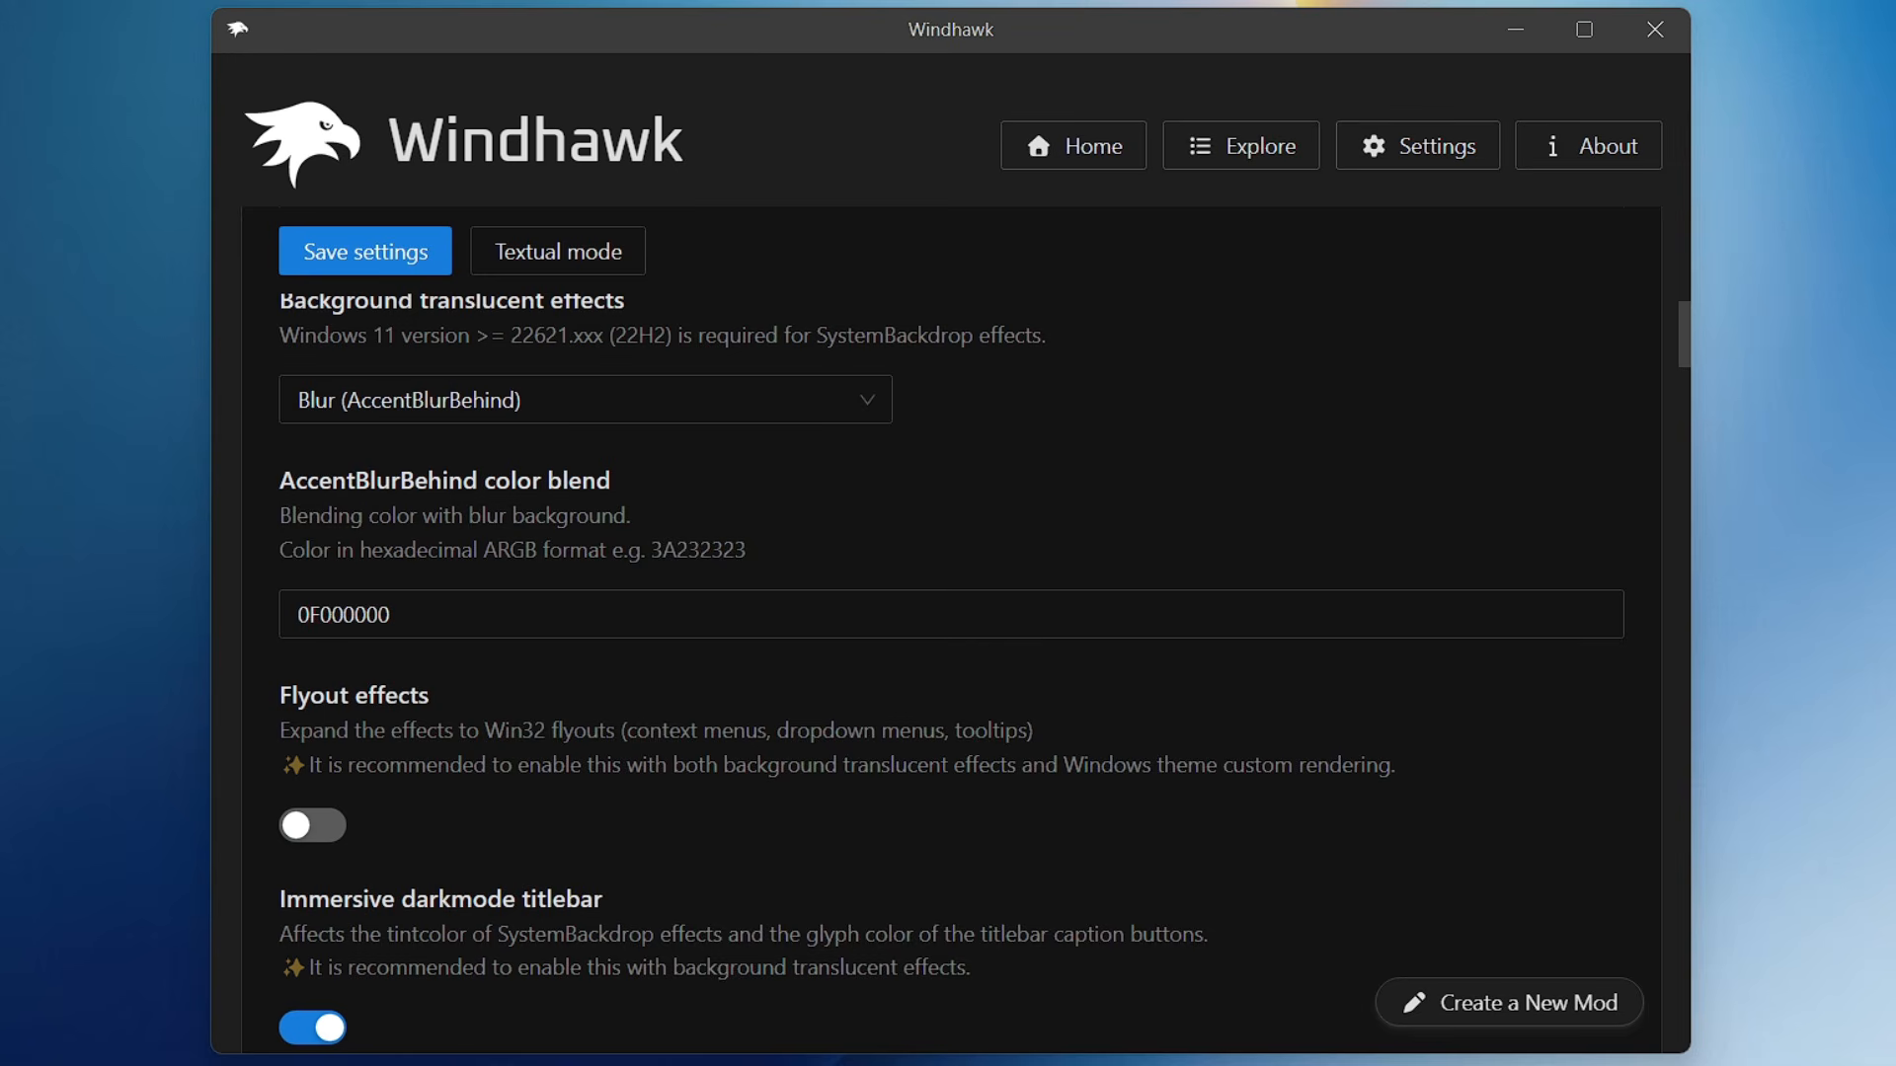
pyautogui.click(367, 255)
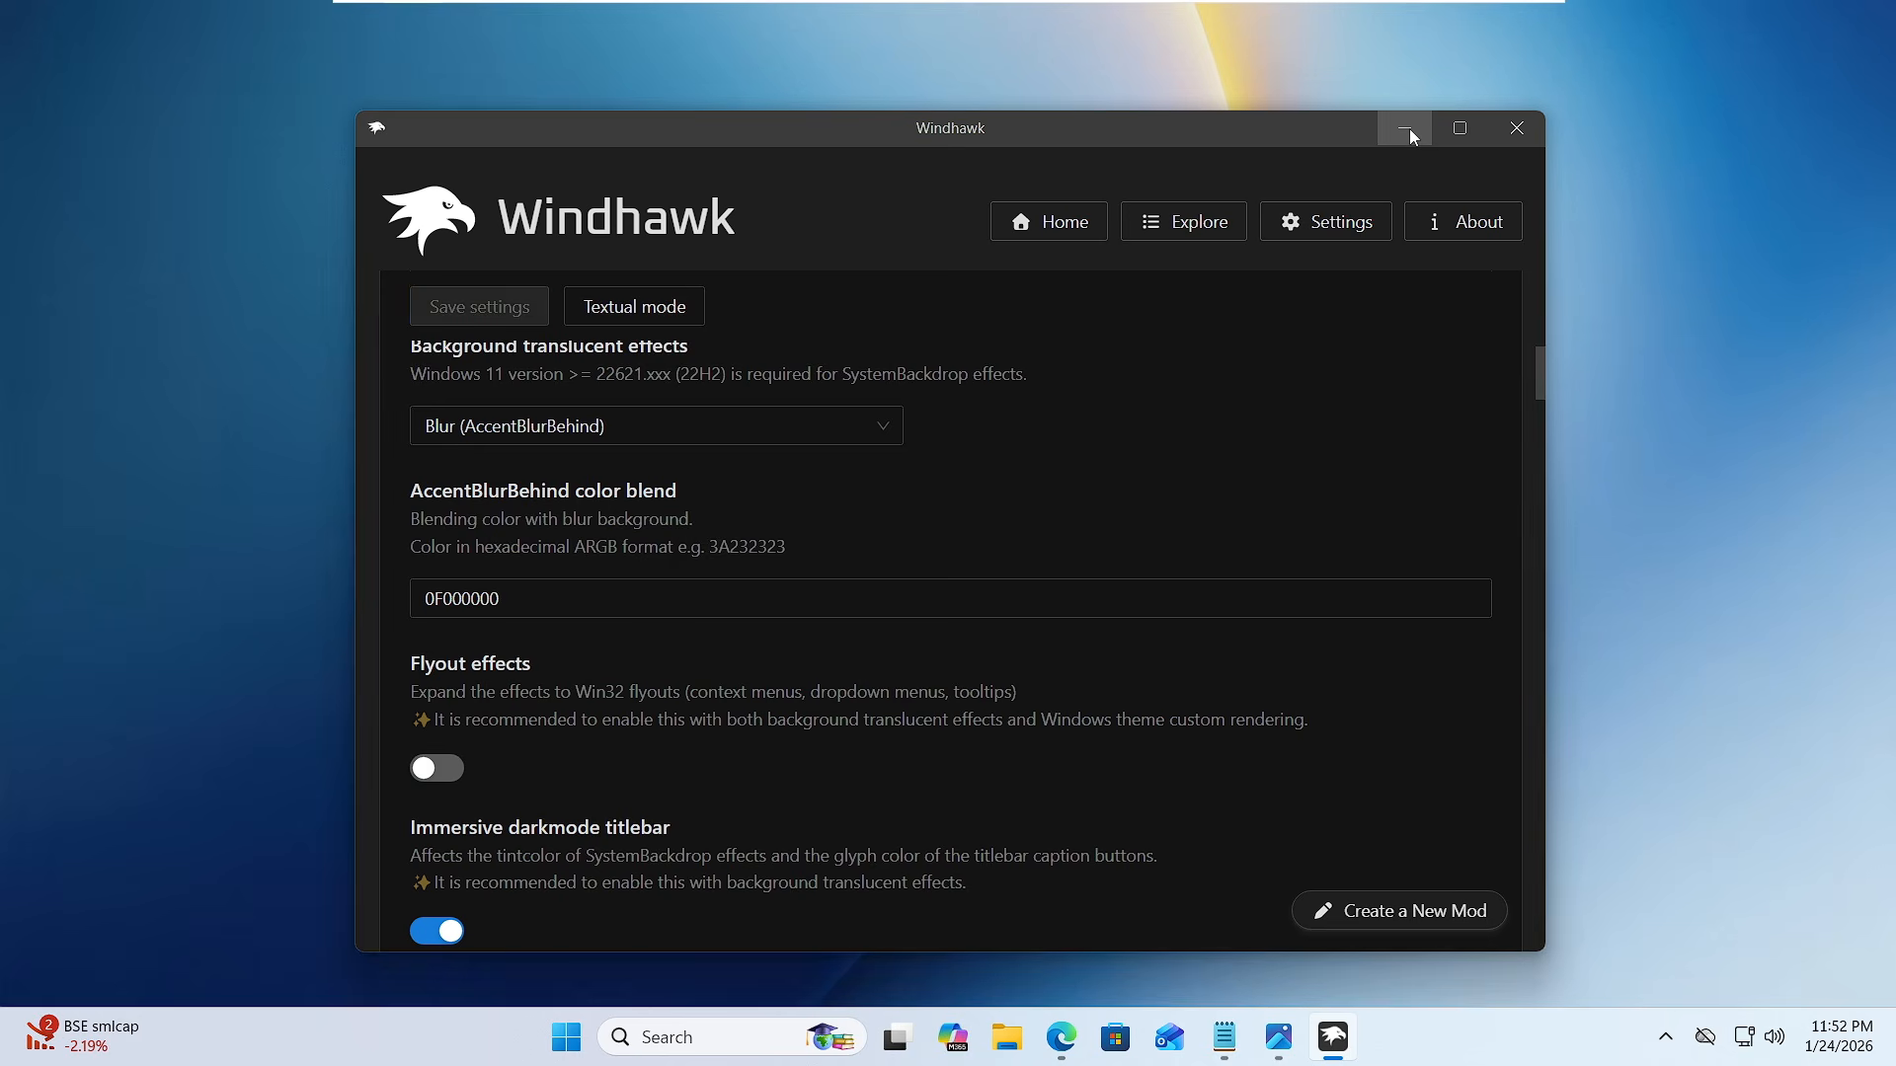
# - Minimize Windhawk and examine the look of File Explorer's Home and Downloads views and of the Start menu
pyautogui.click(1520, 37)
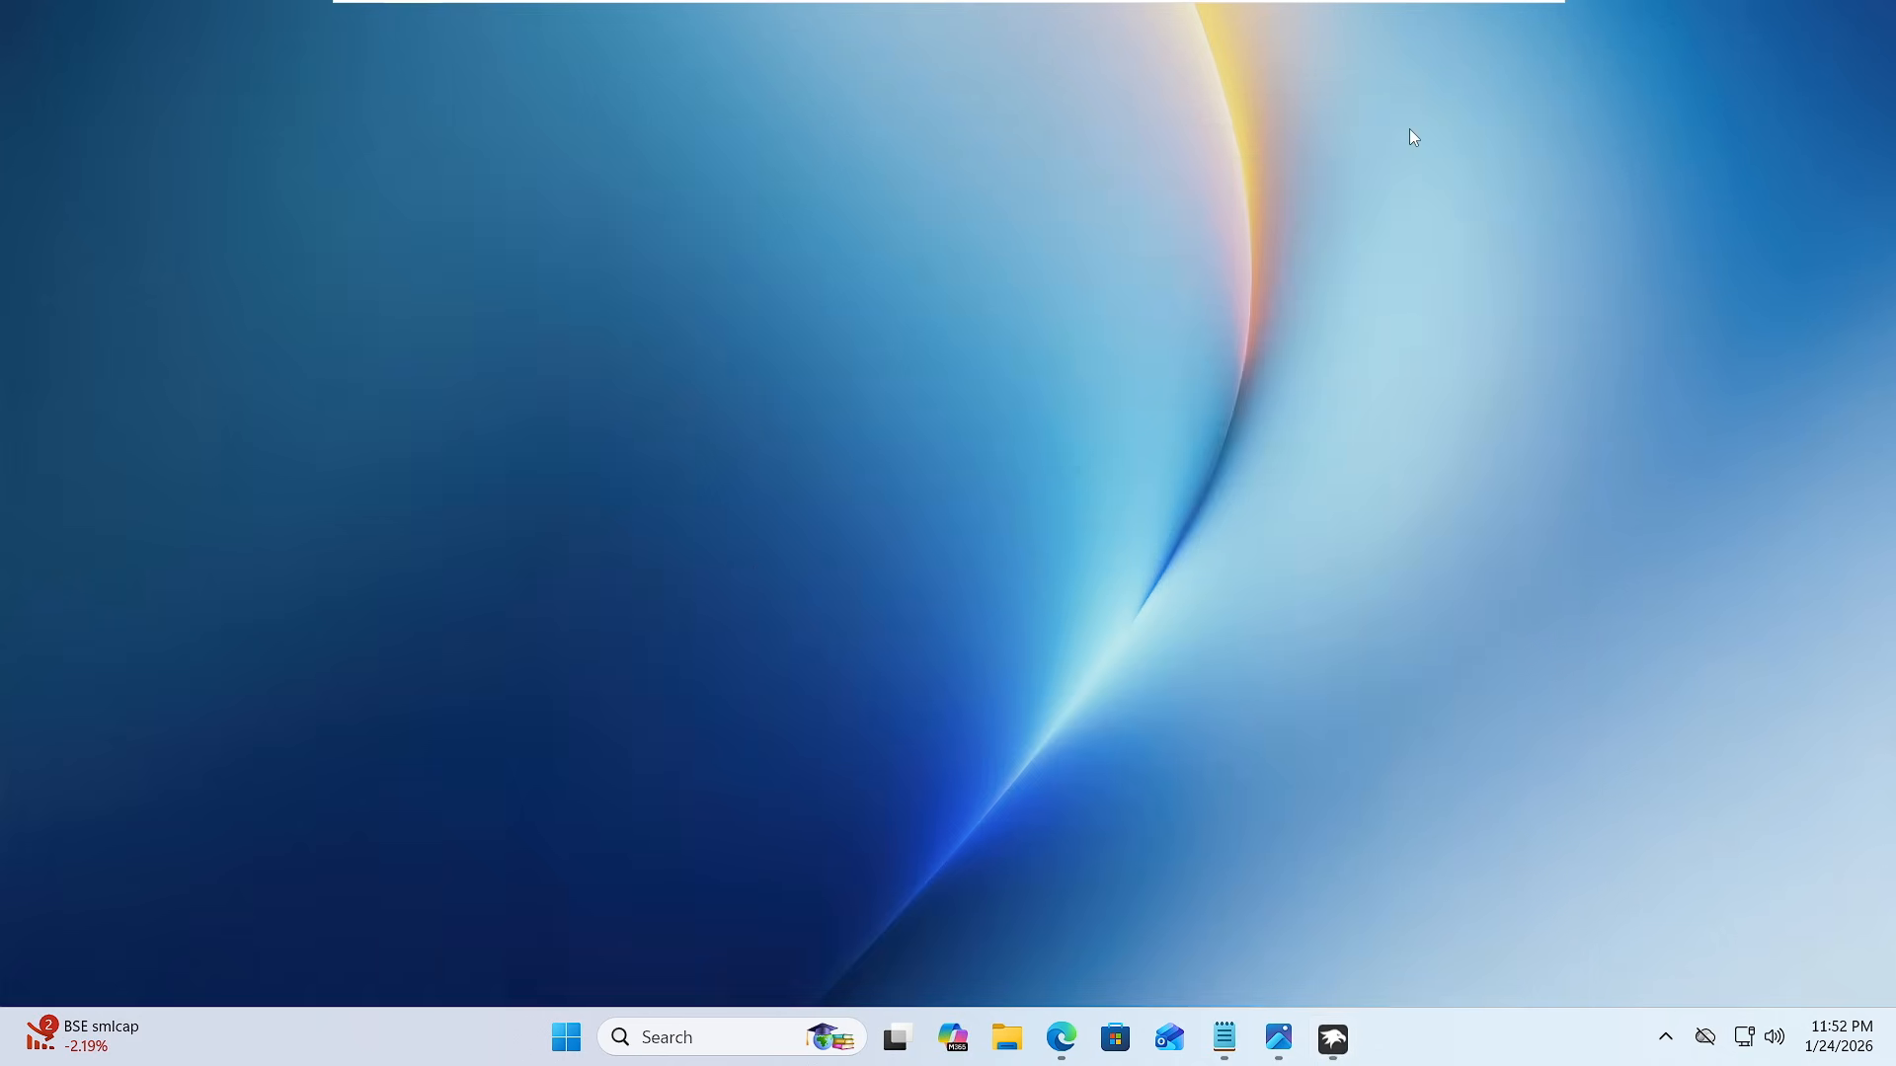
pyautogui.click(1000, 1040)
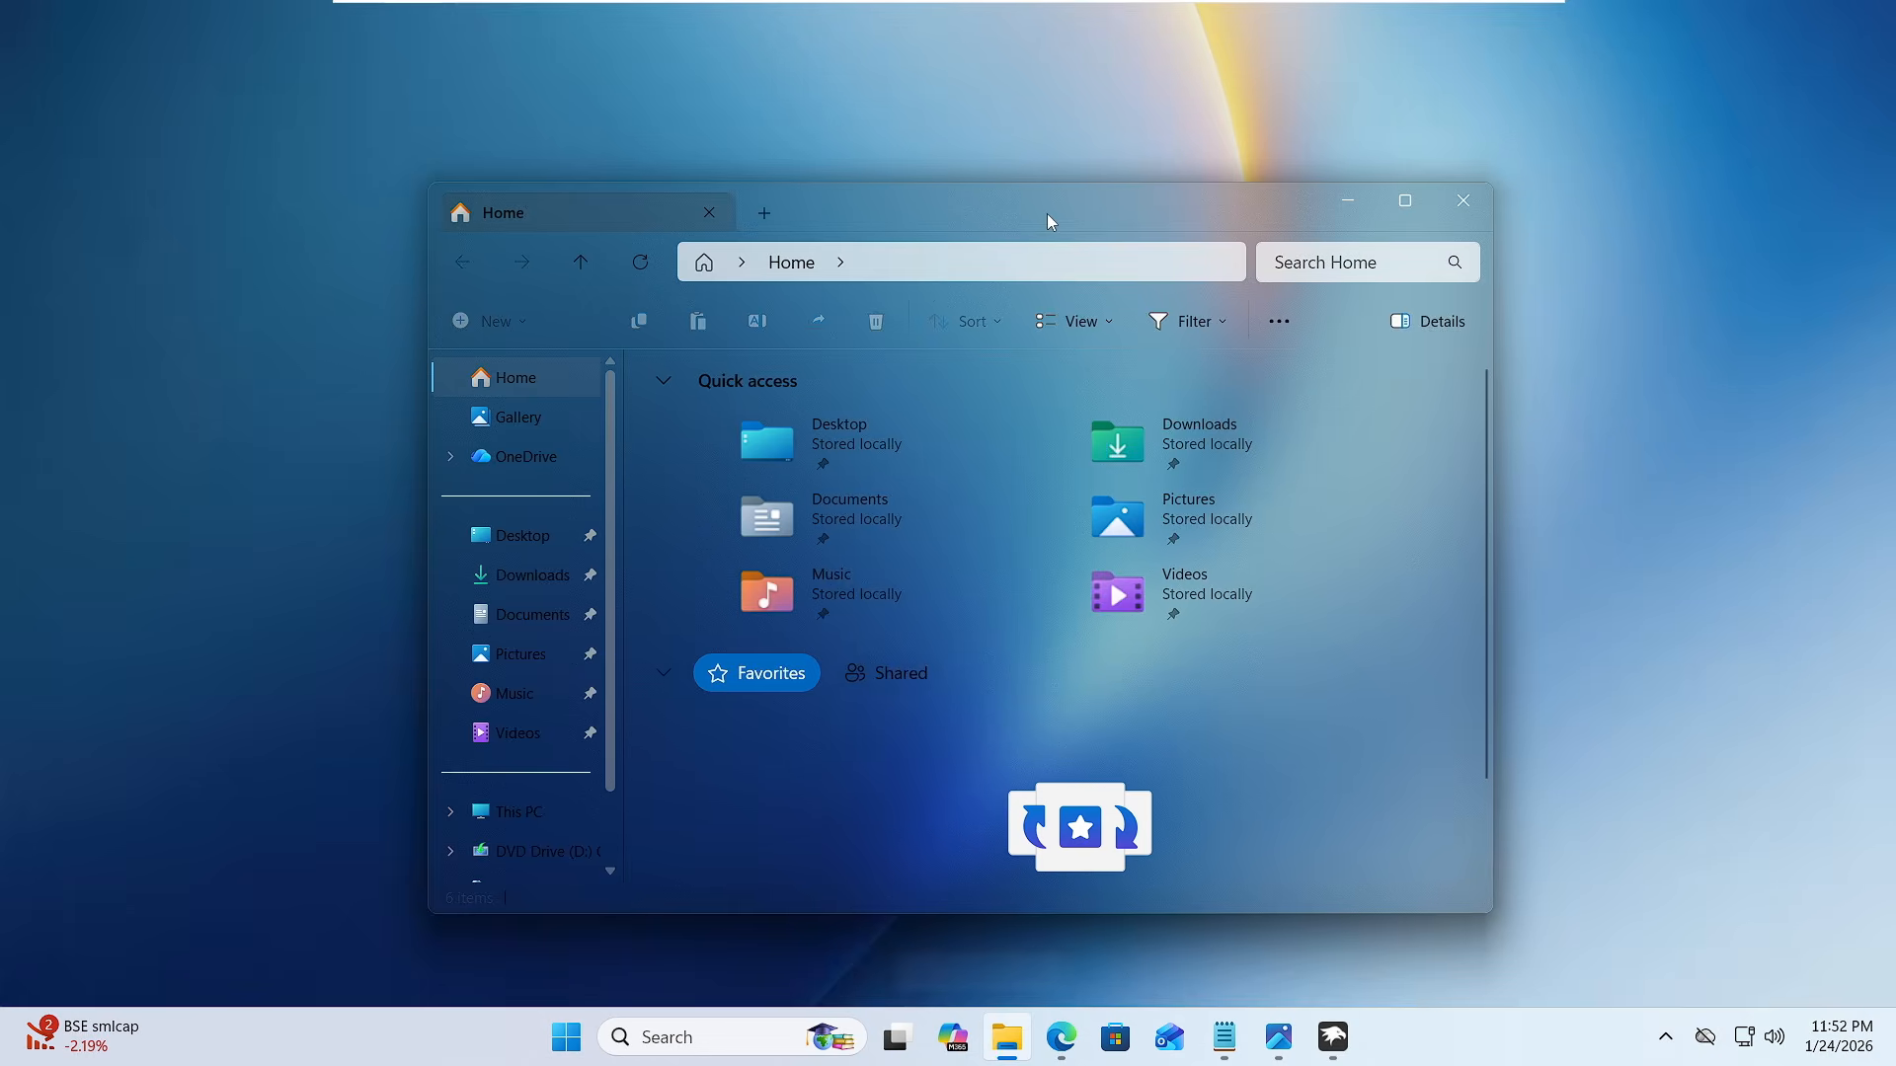
pyautogui.moveTo(1046, 213); pyautogui.dragTo(859, 180)
pyautogui.click(511, 587)
pyautogui.click(544, 507)
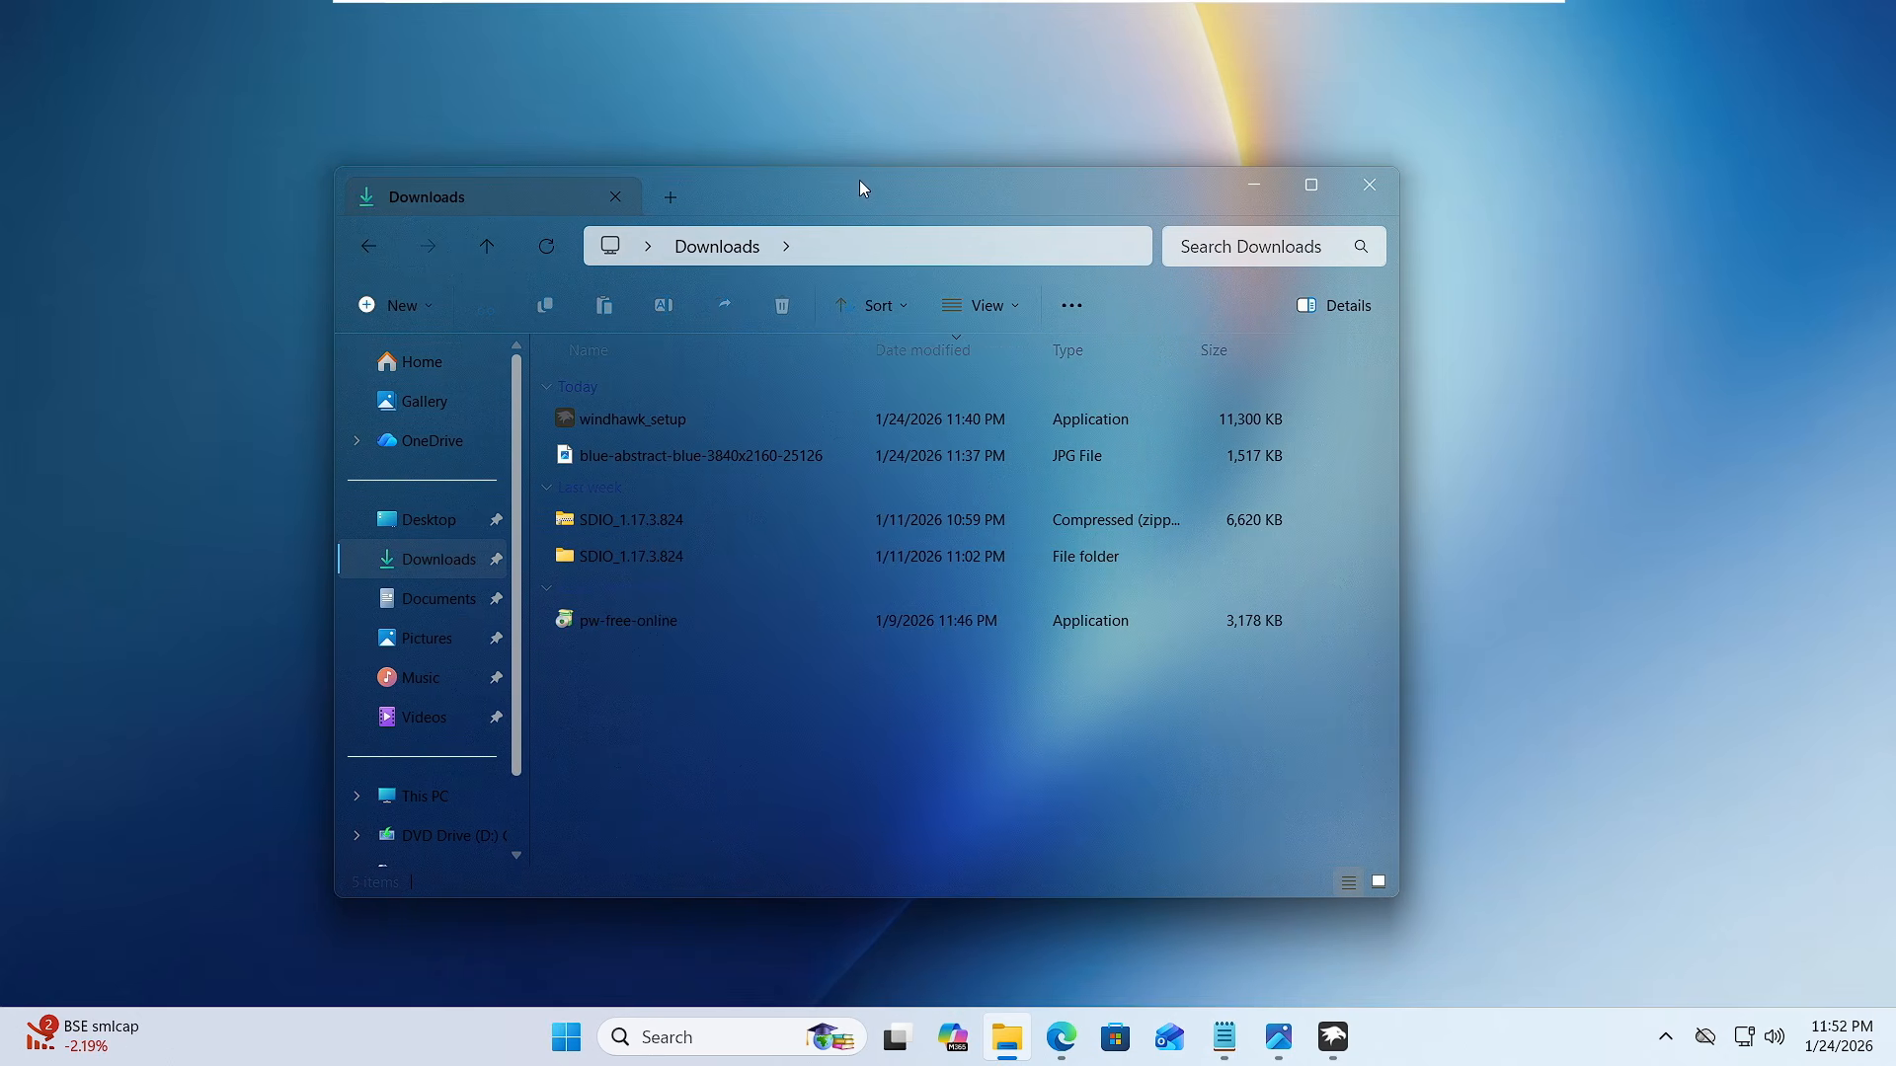
pyautogui.click(1251, 188)
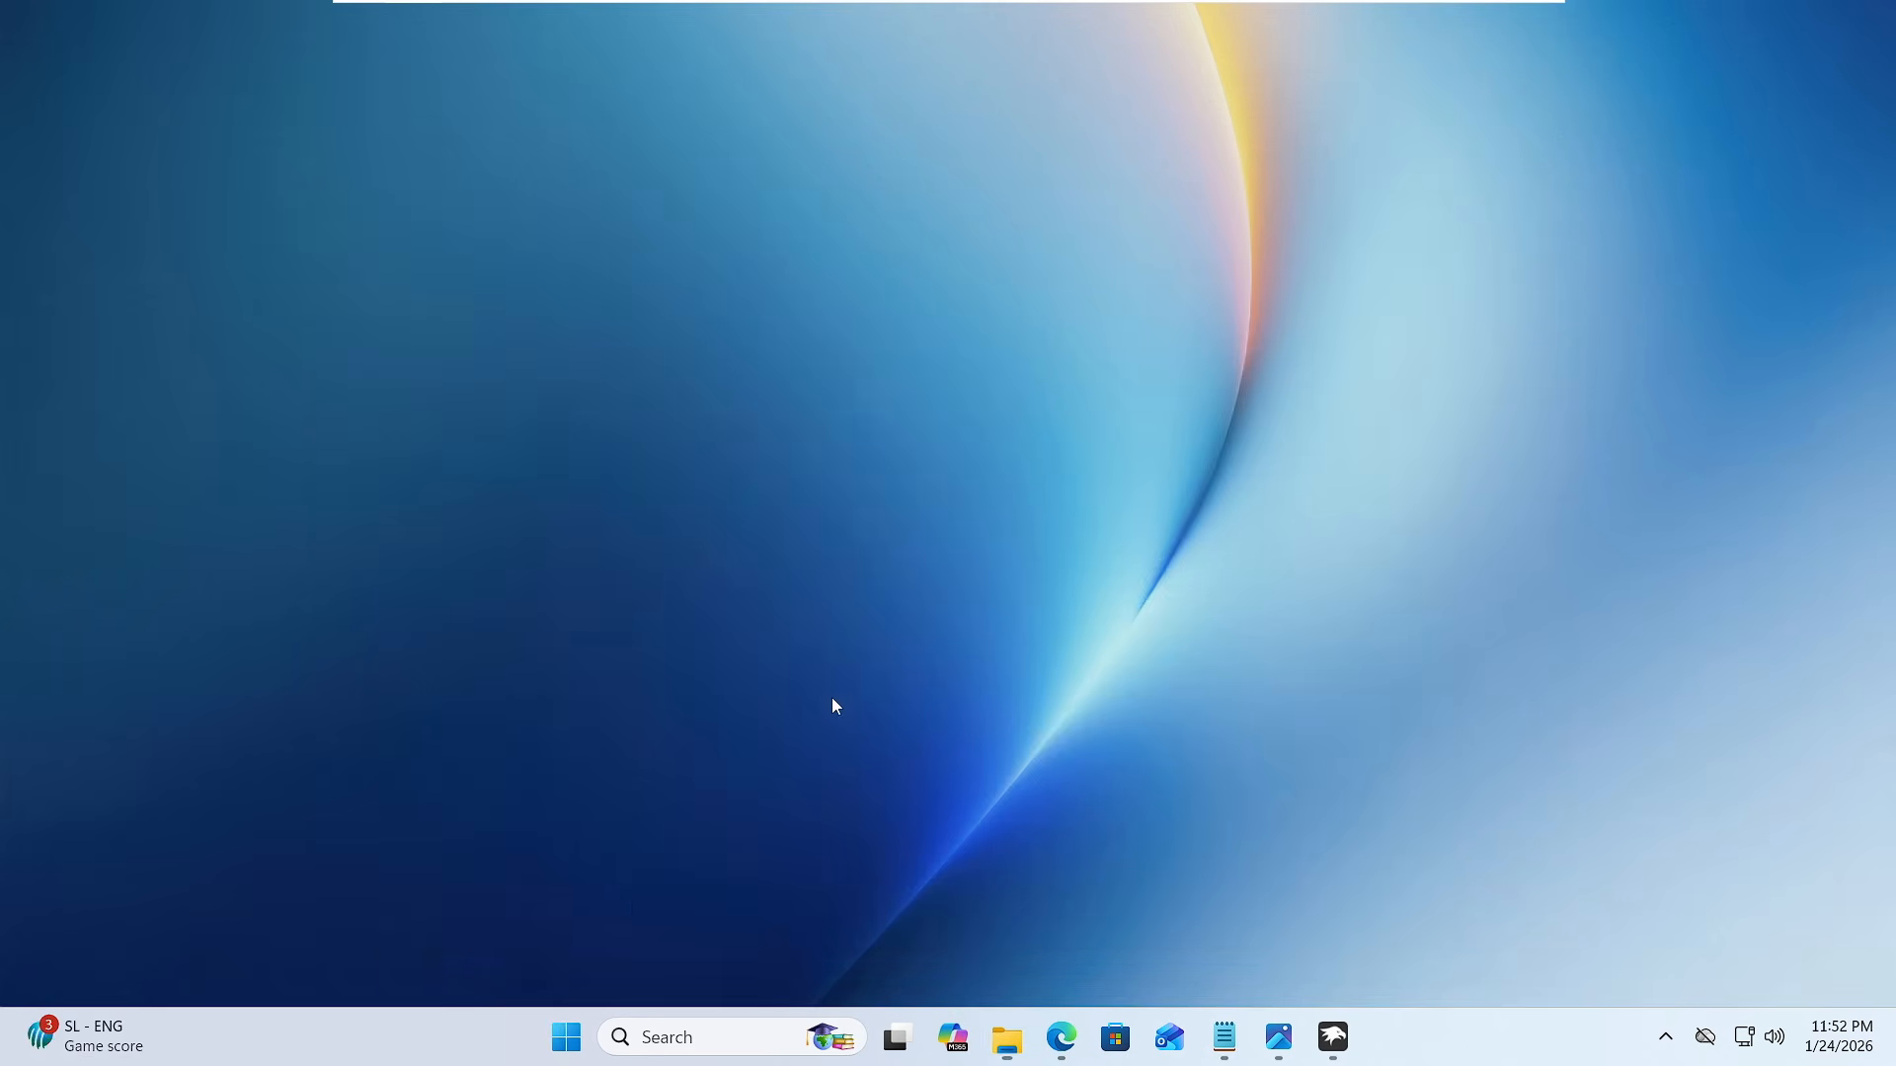
pyautogui.click(568, 1042)
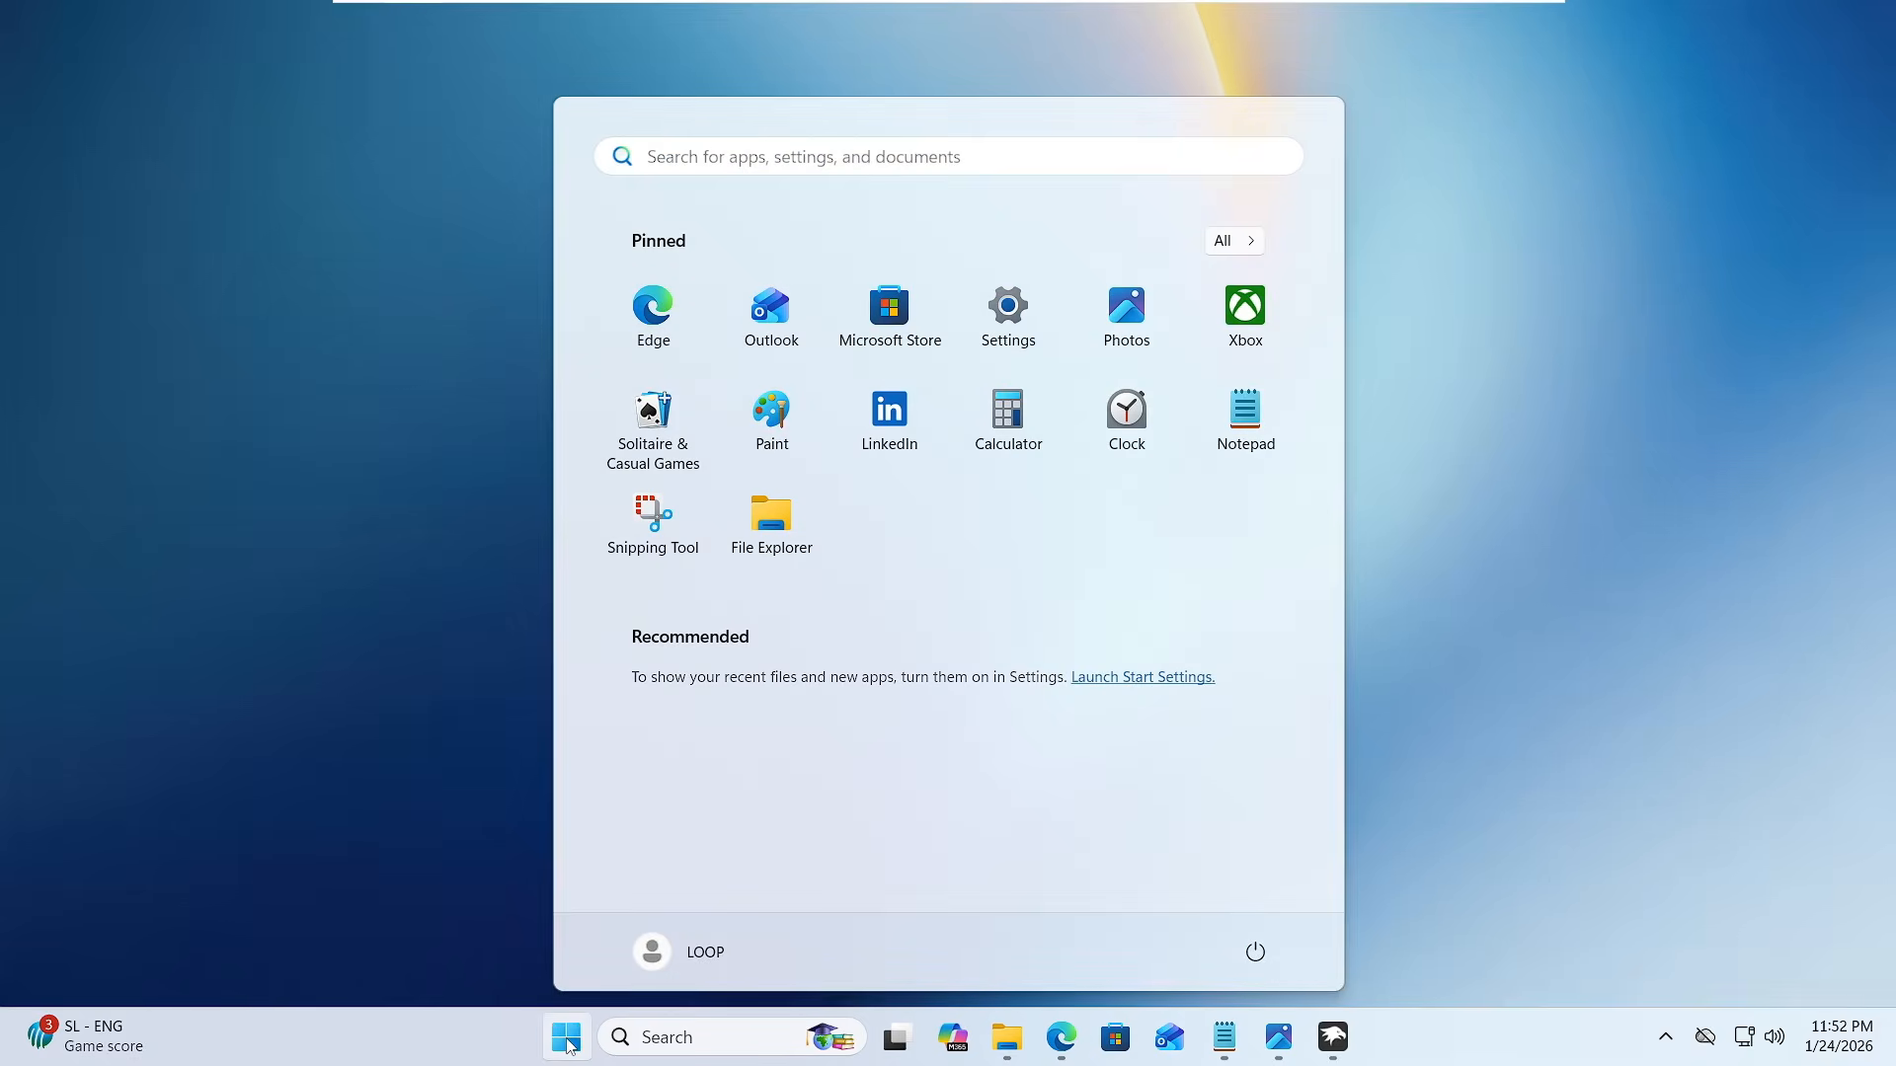
# - Return to Windhawk, search the mods for "Windows 11", and install the Windows 11 Start Menu Styler mod, accepting the risk
pyautogui.click(568, 1043)
pyautogui.click(1343, 1050)
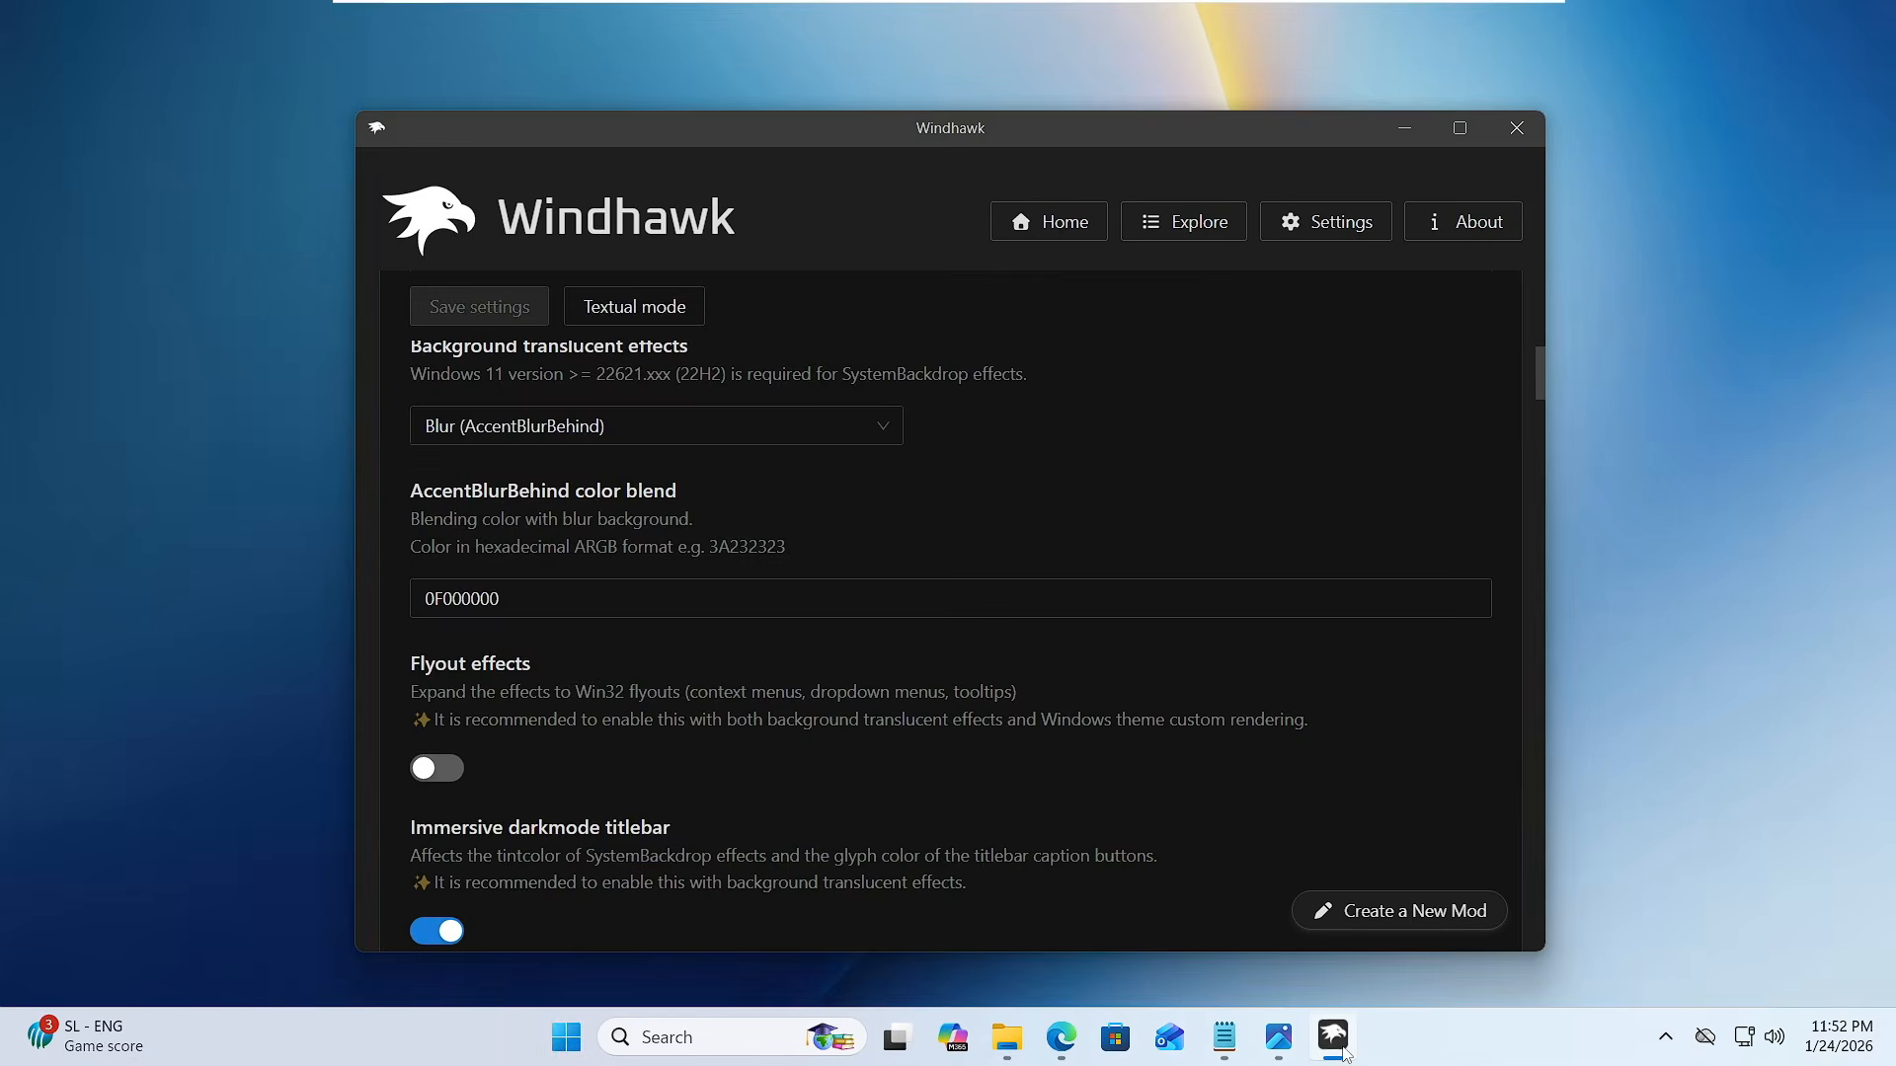
pyautogui.click(1211, 230)
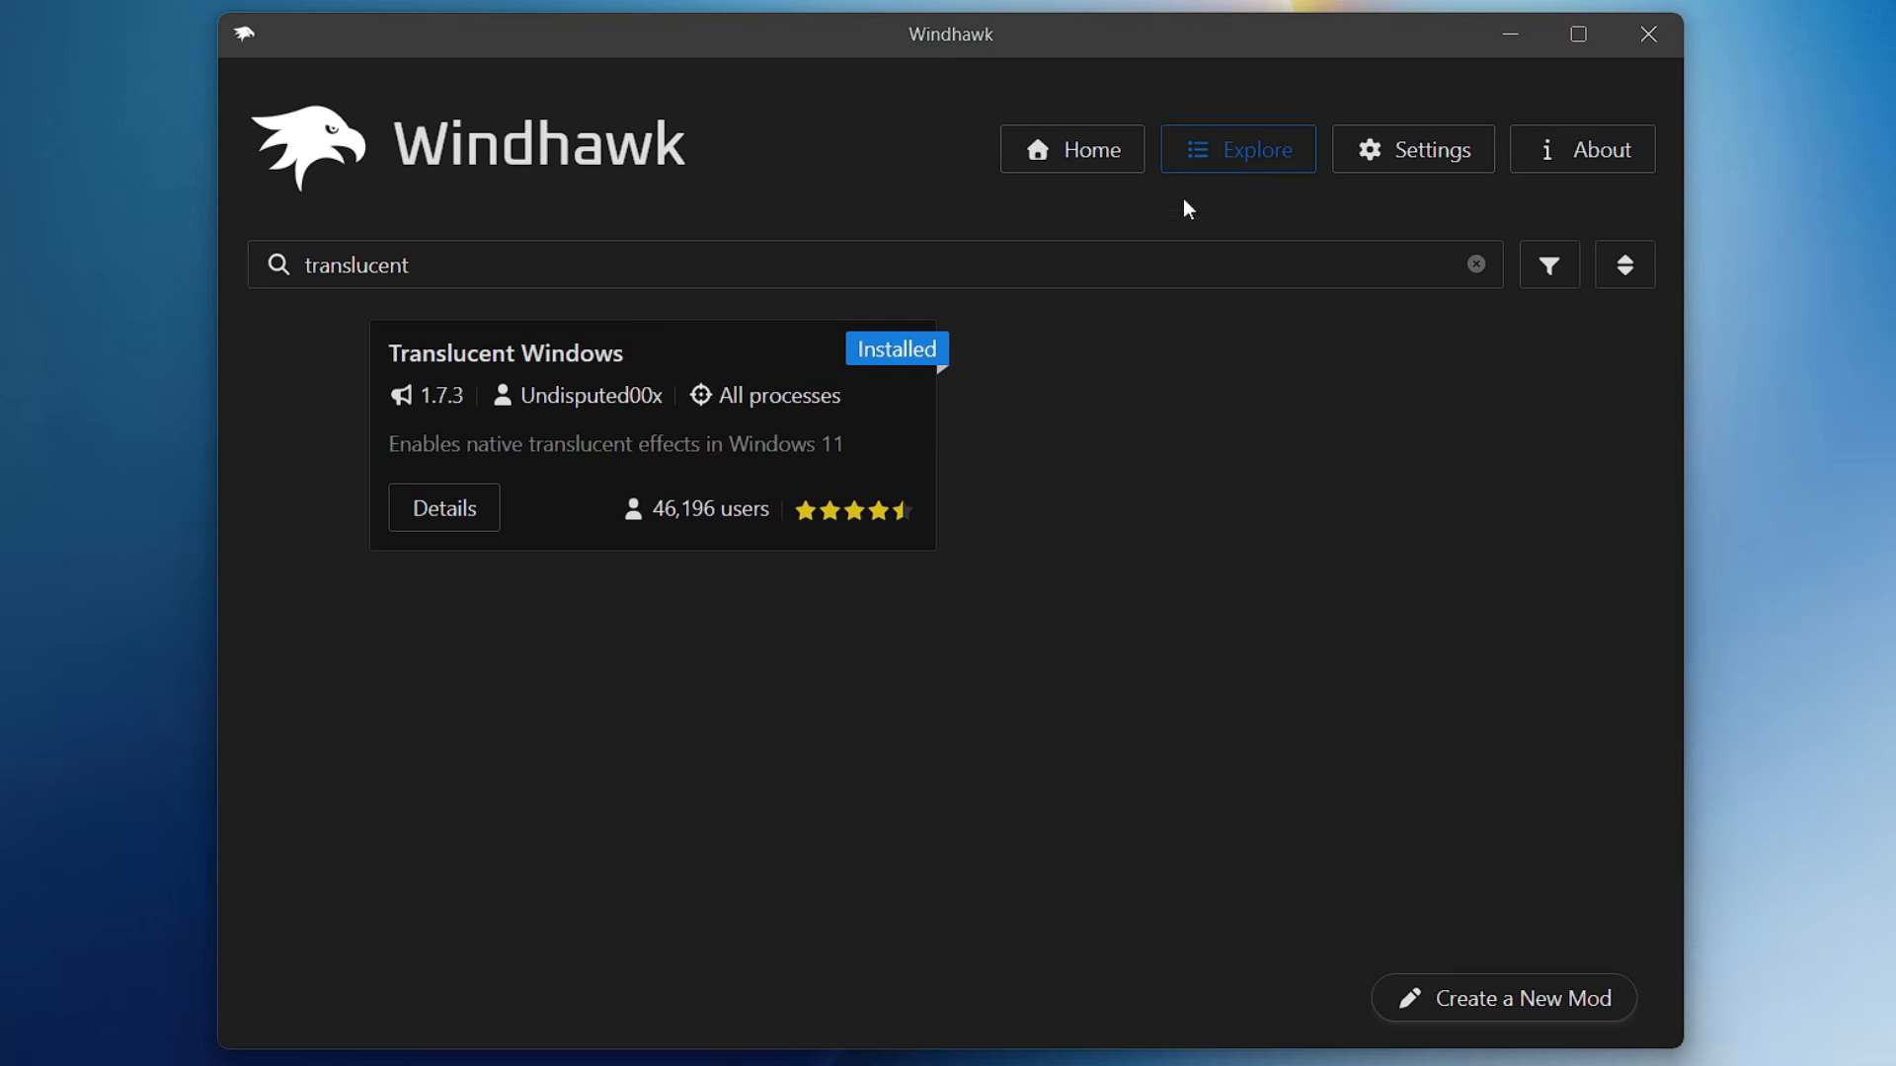
pyautogui.moveTo(138, 287); pyautogui.dragTo(142, 271)
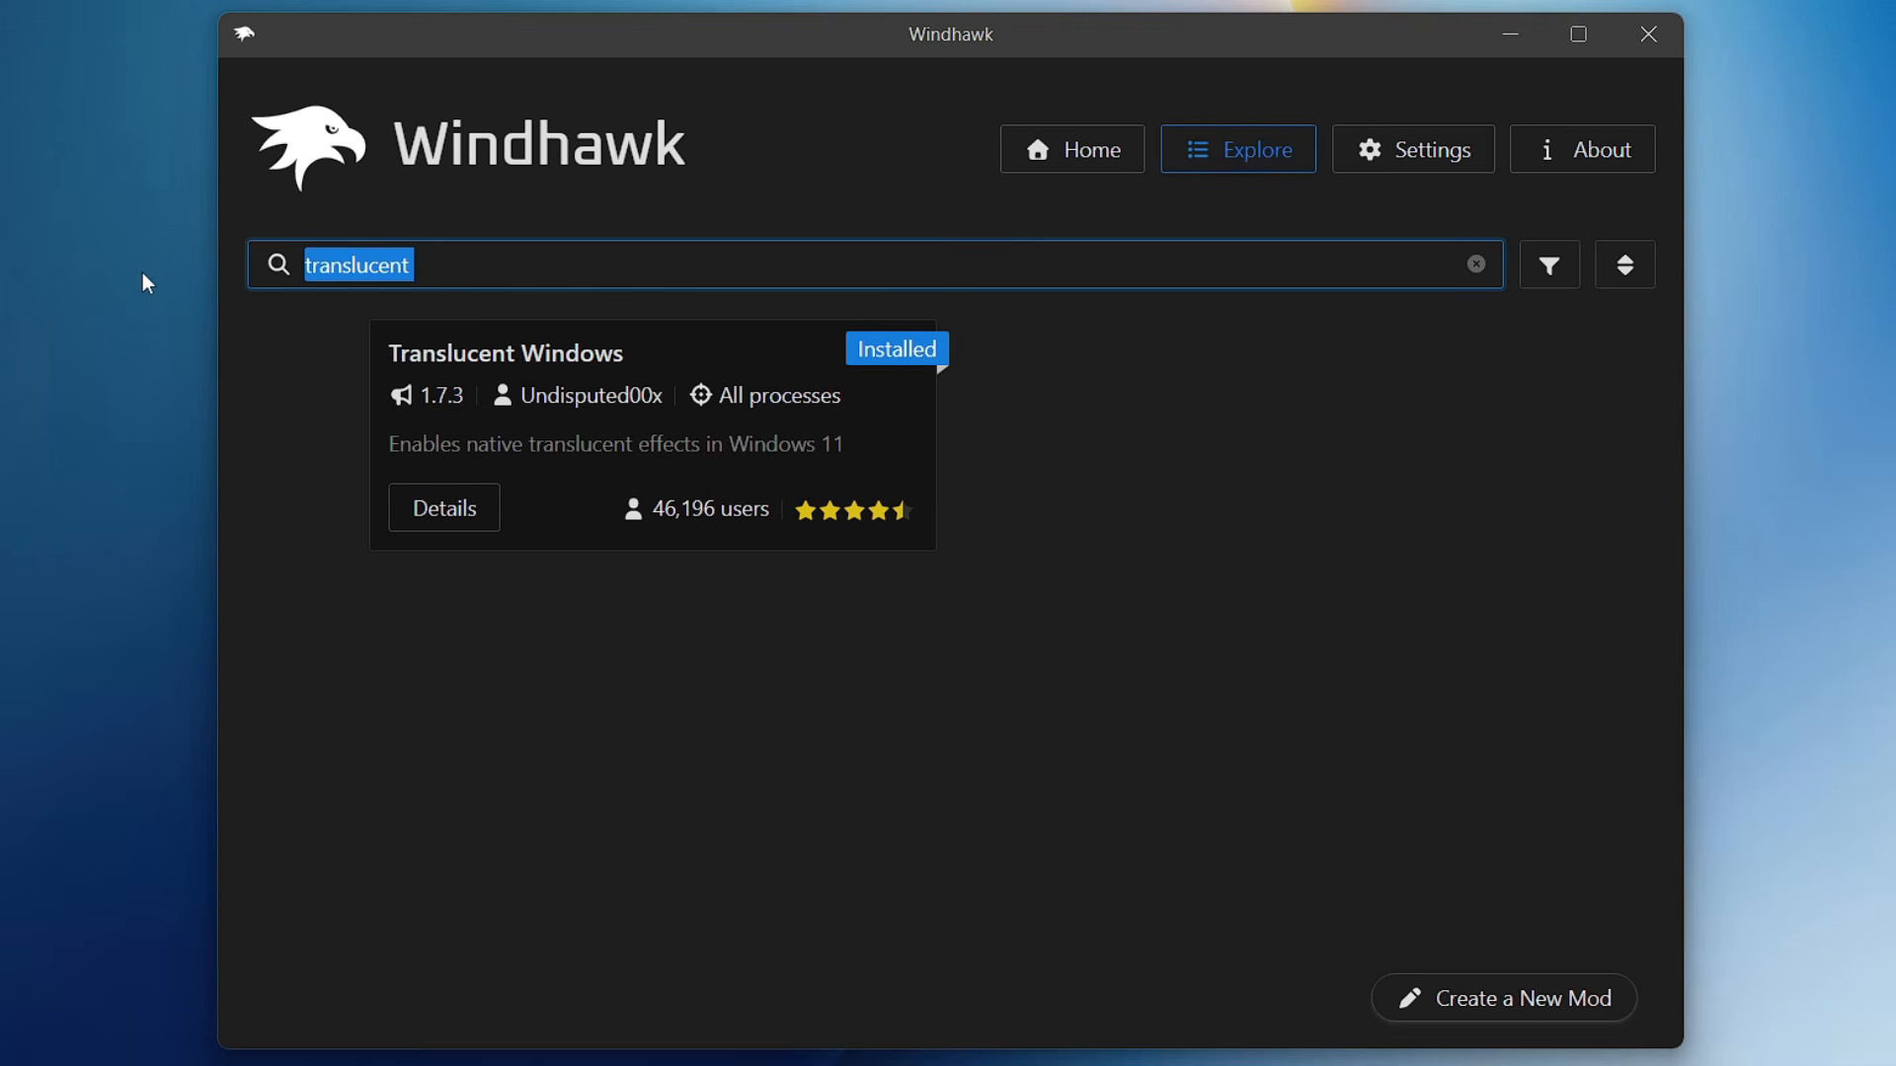
pyautogui.write('Windows 11')
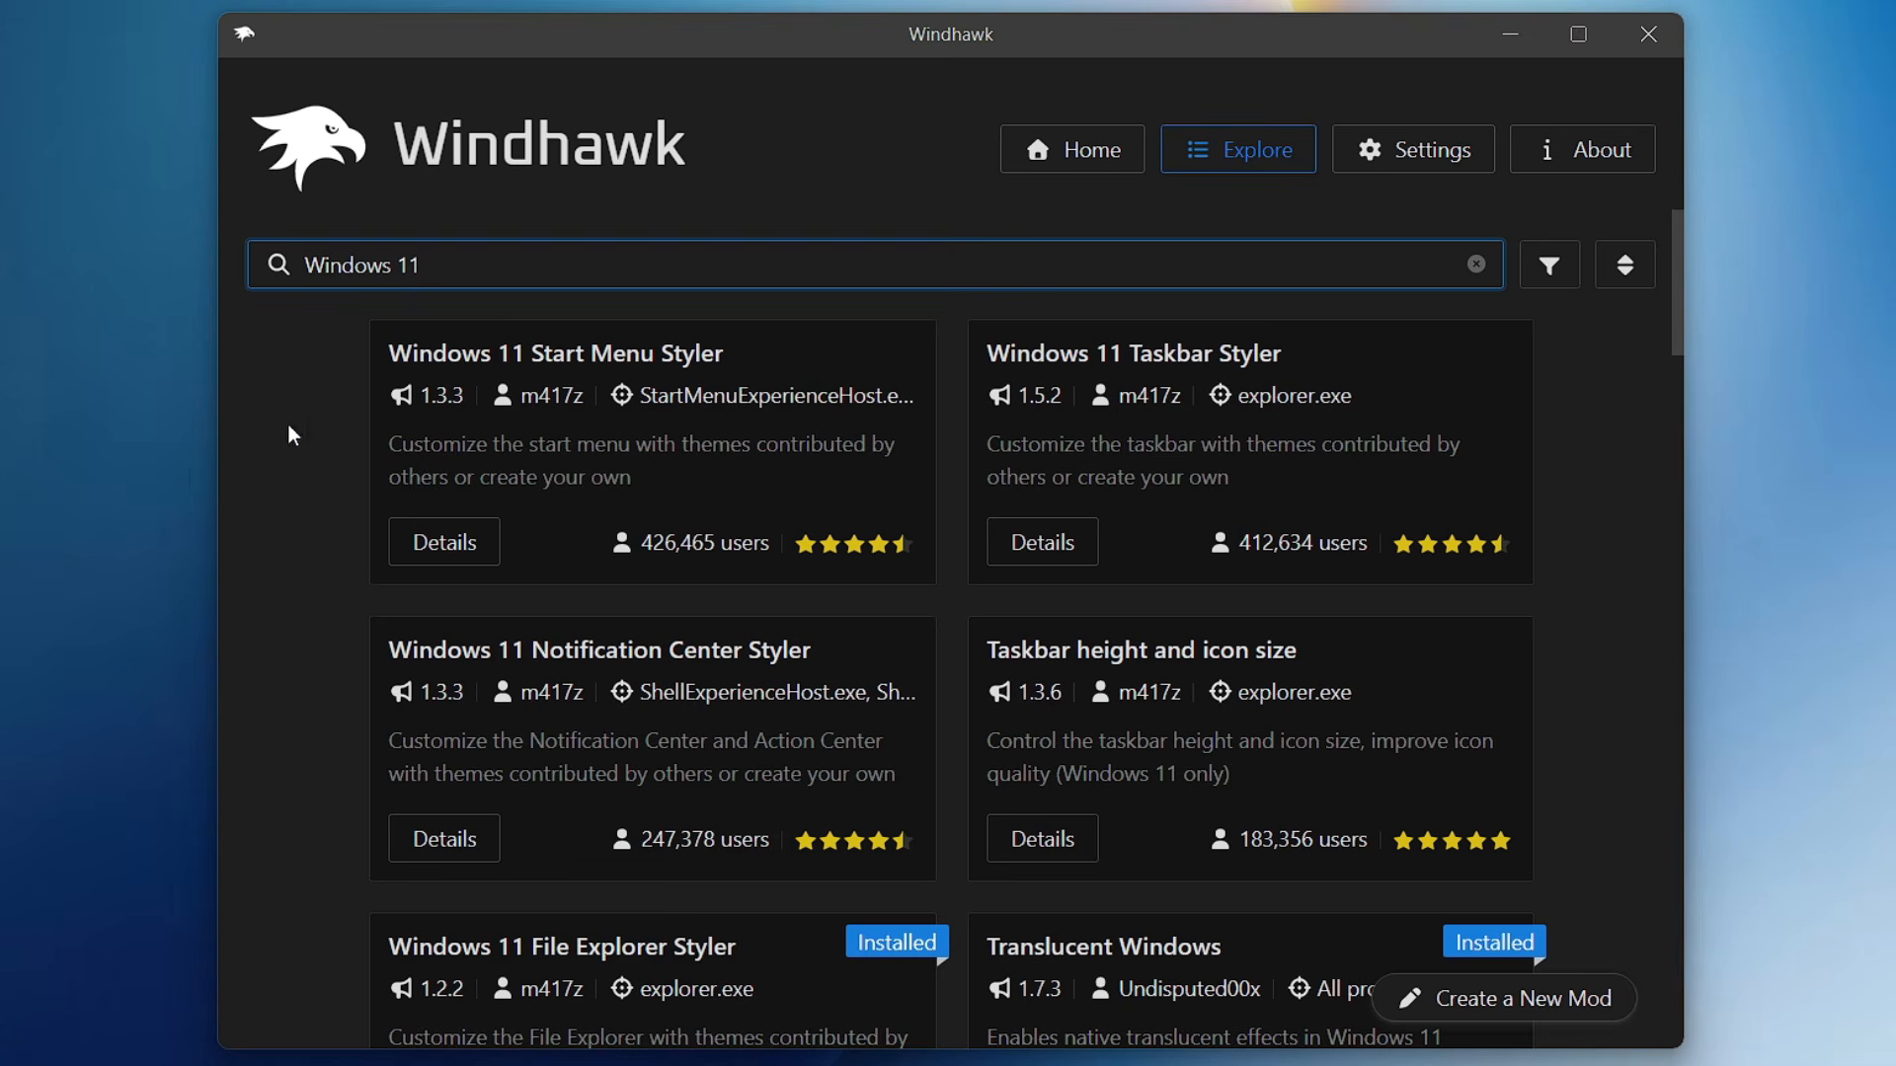
pyautogui.click(653, 381)
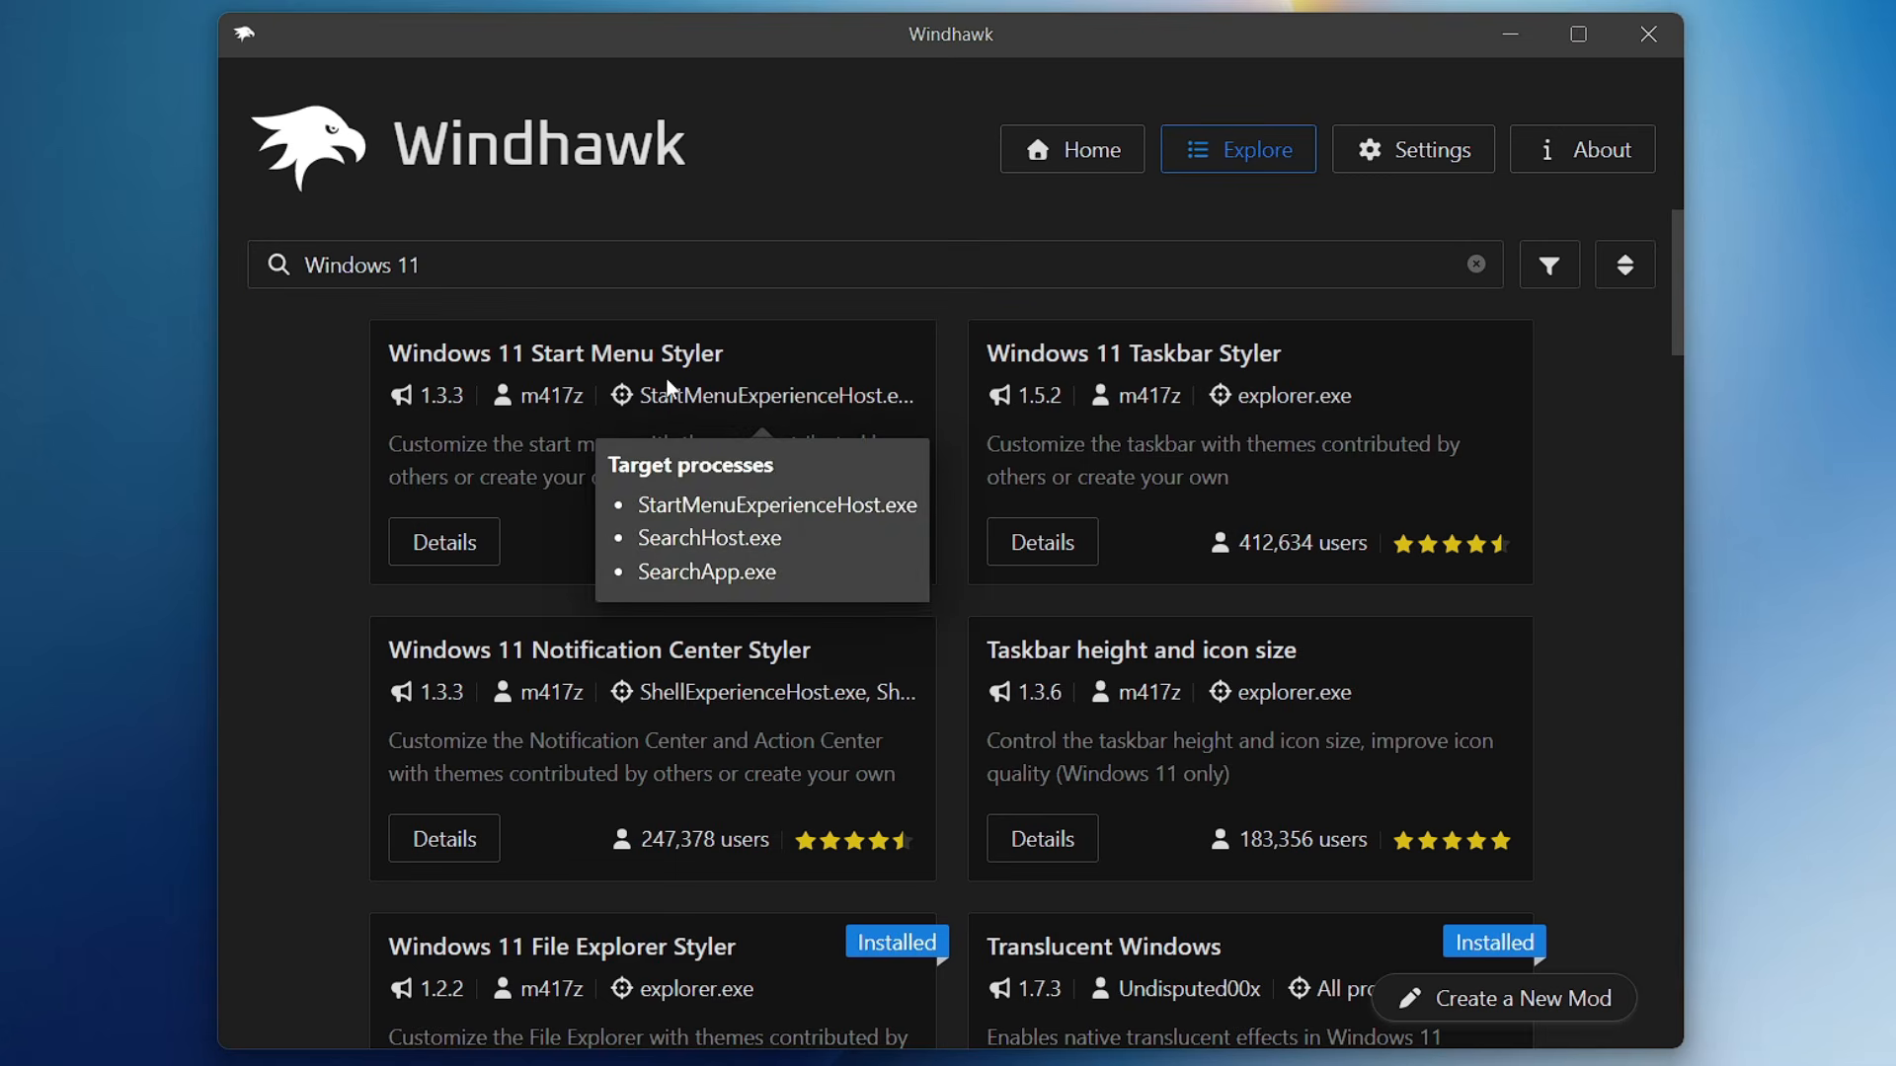
pyautogui.click(446, 549)
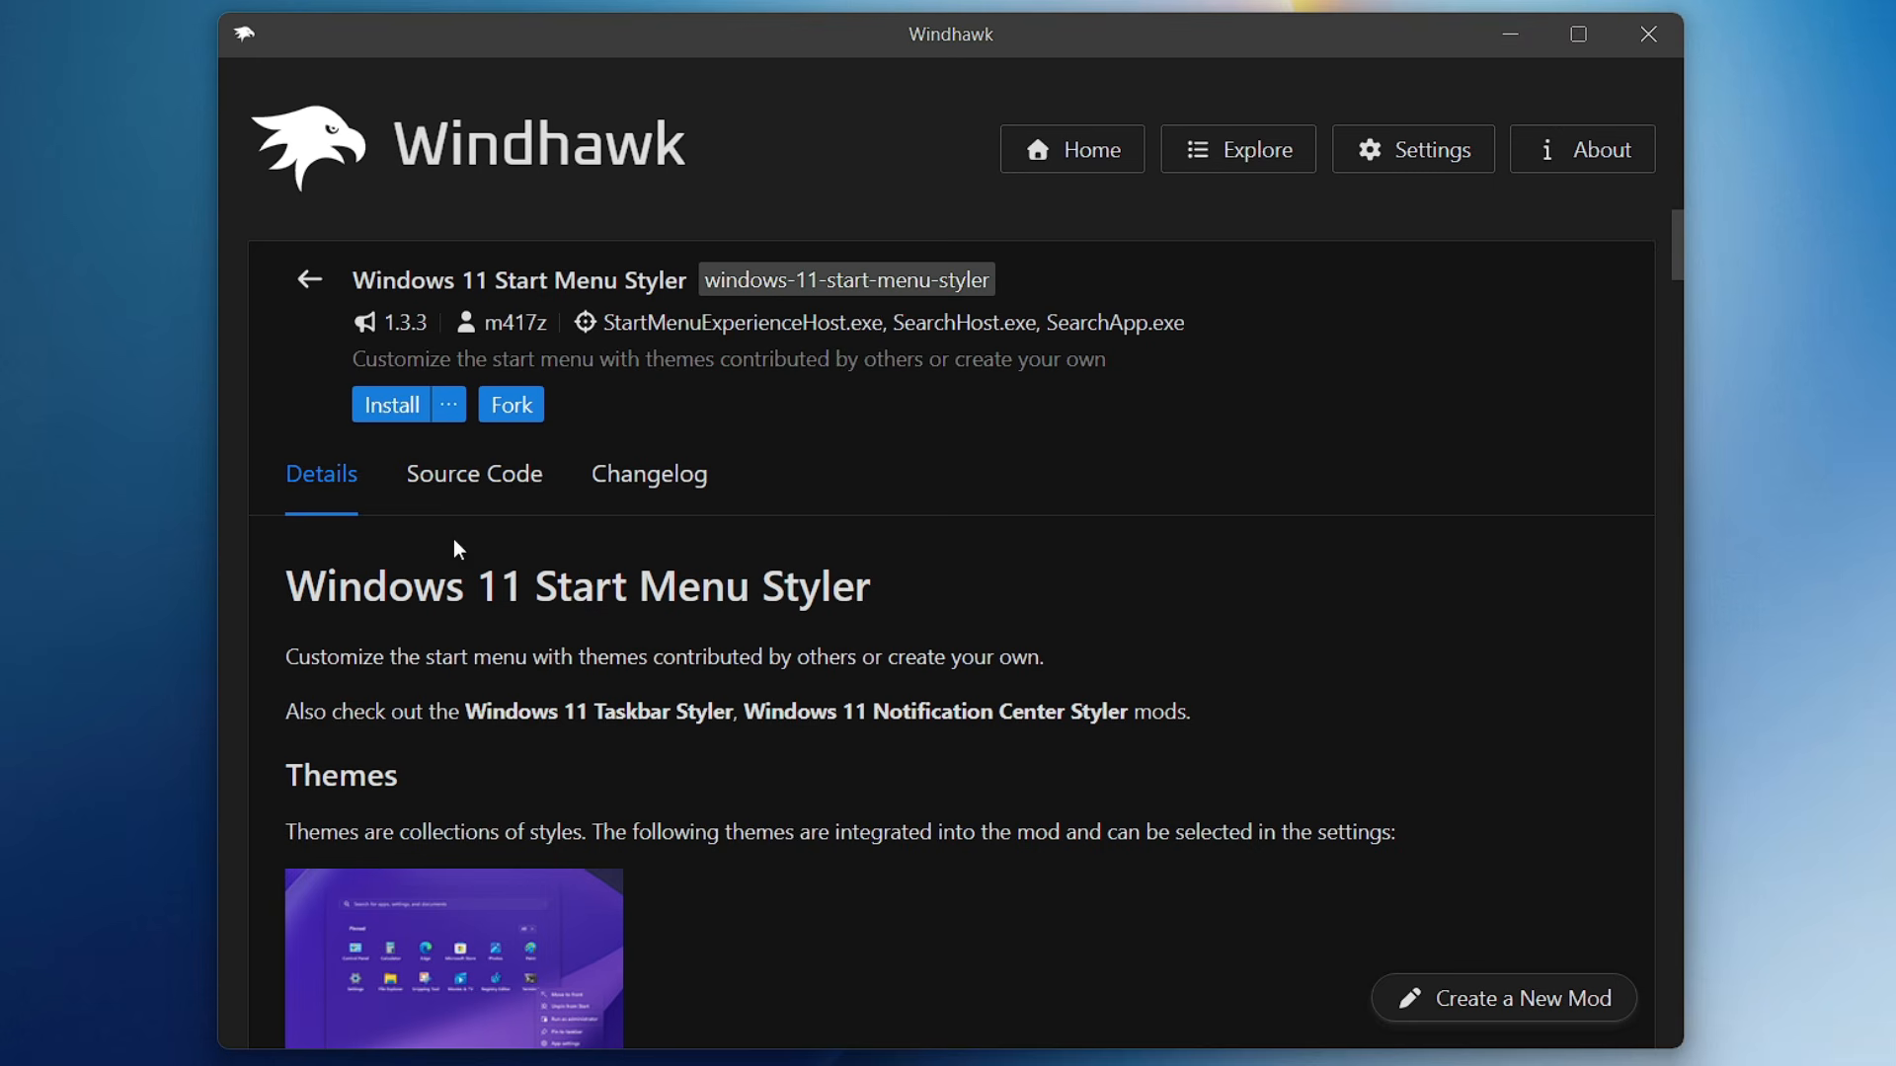
pyautogui.click(392, 413)
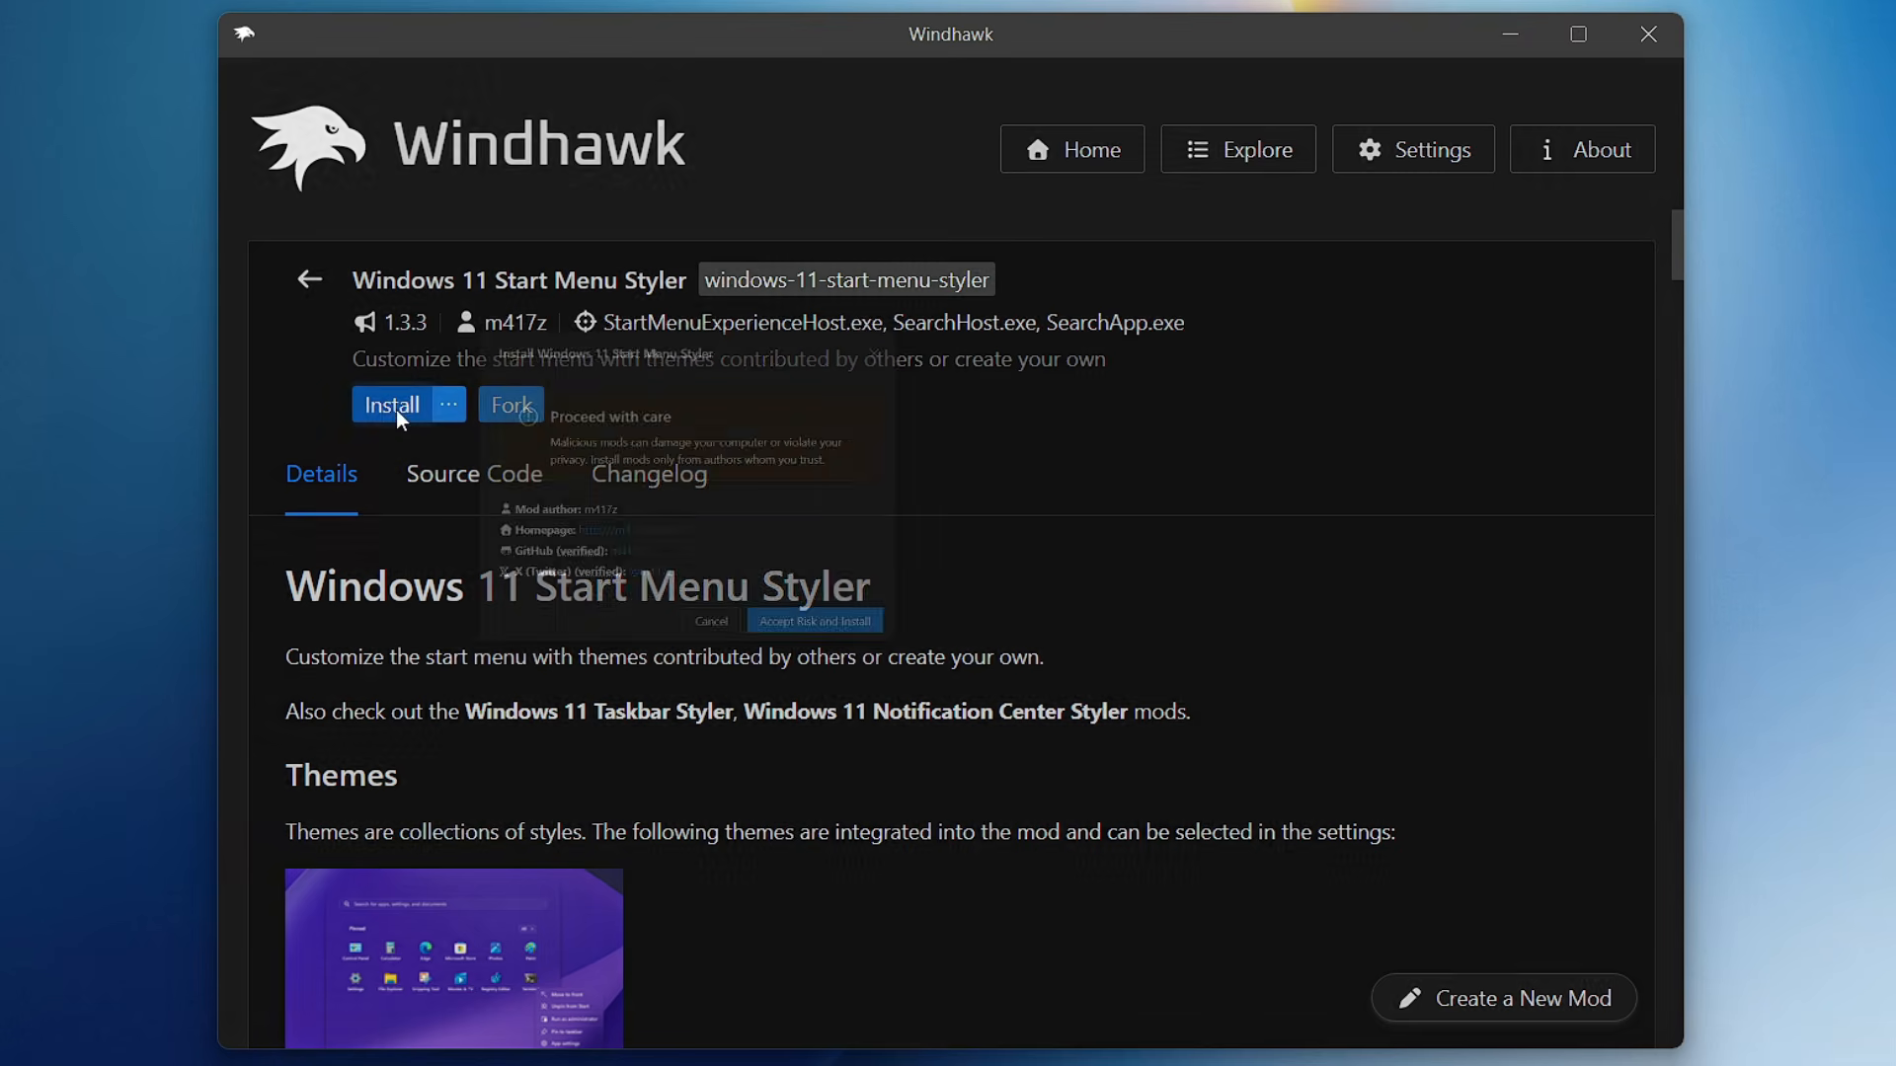
pyautogui.click(1173, 815)
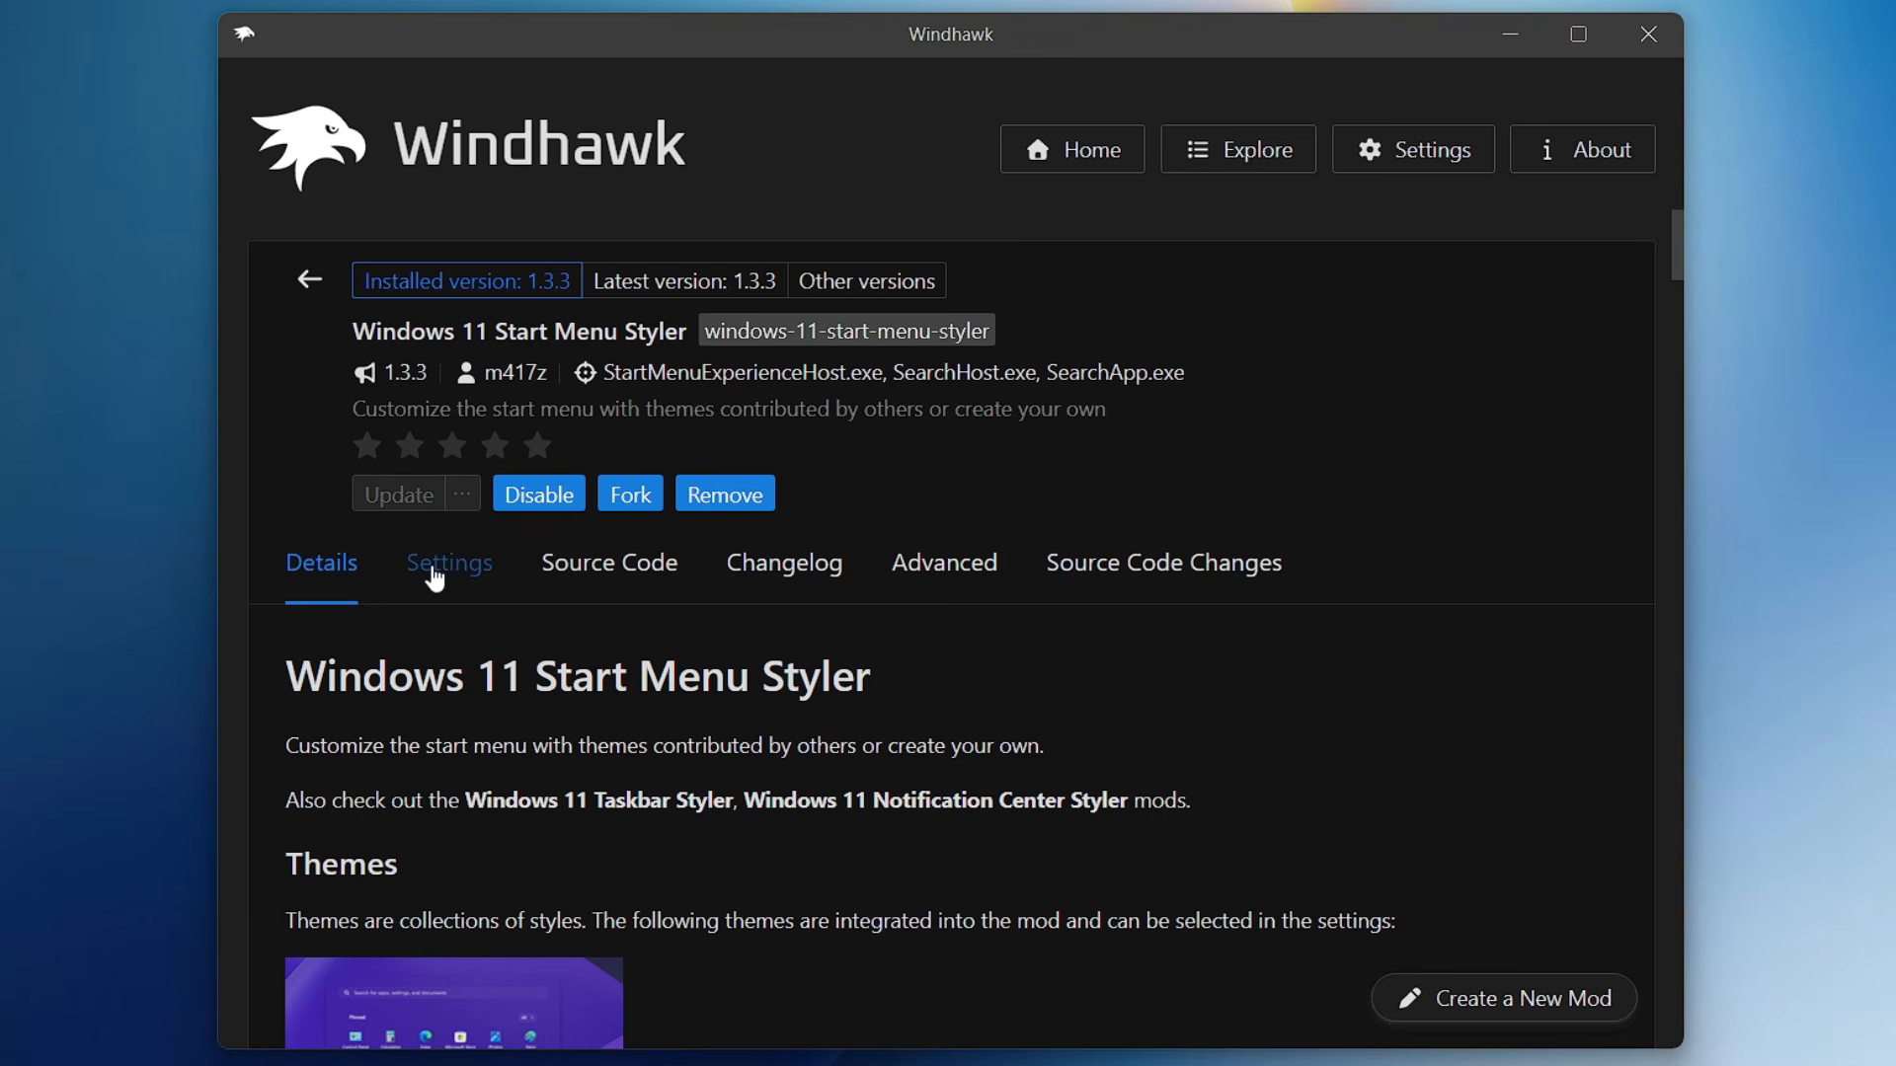
# - Set the Windows 11 Start Menu Styler mod's theme to TranslucentStartMenu and save its settings
pyautogui.click(439, 582)
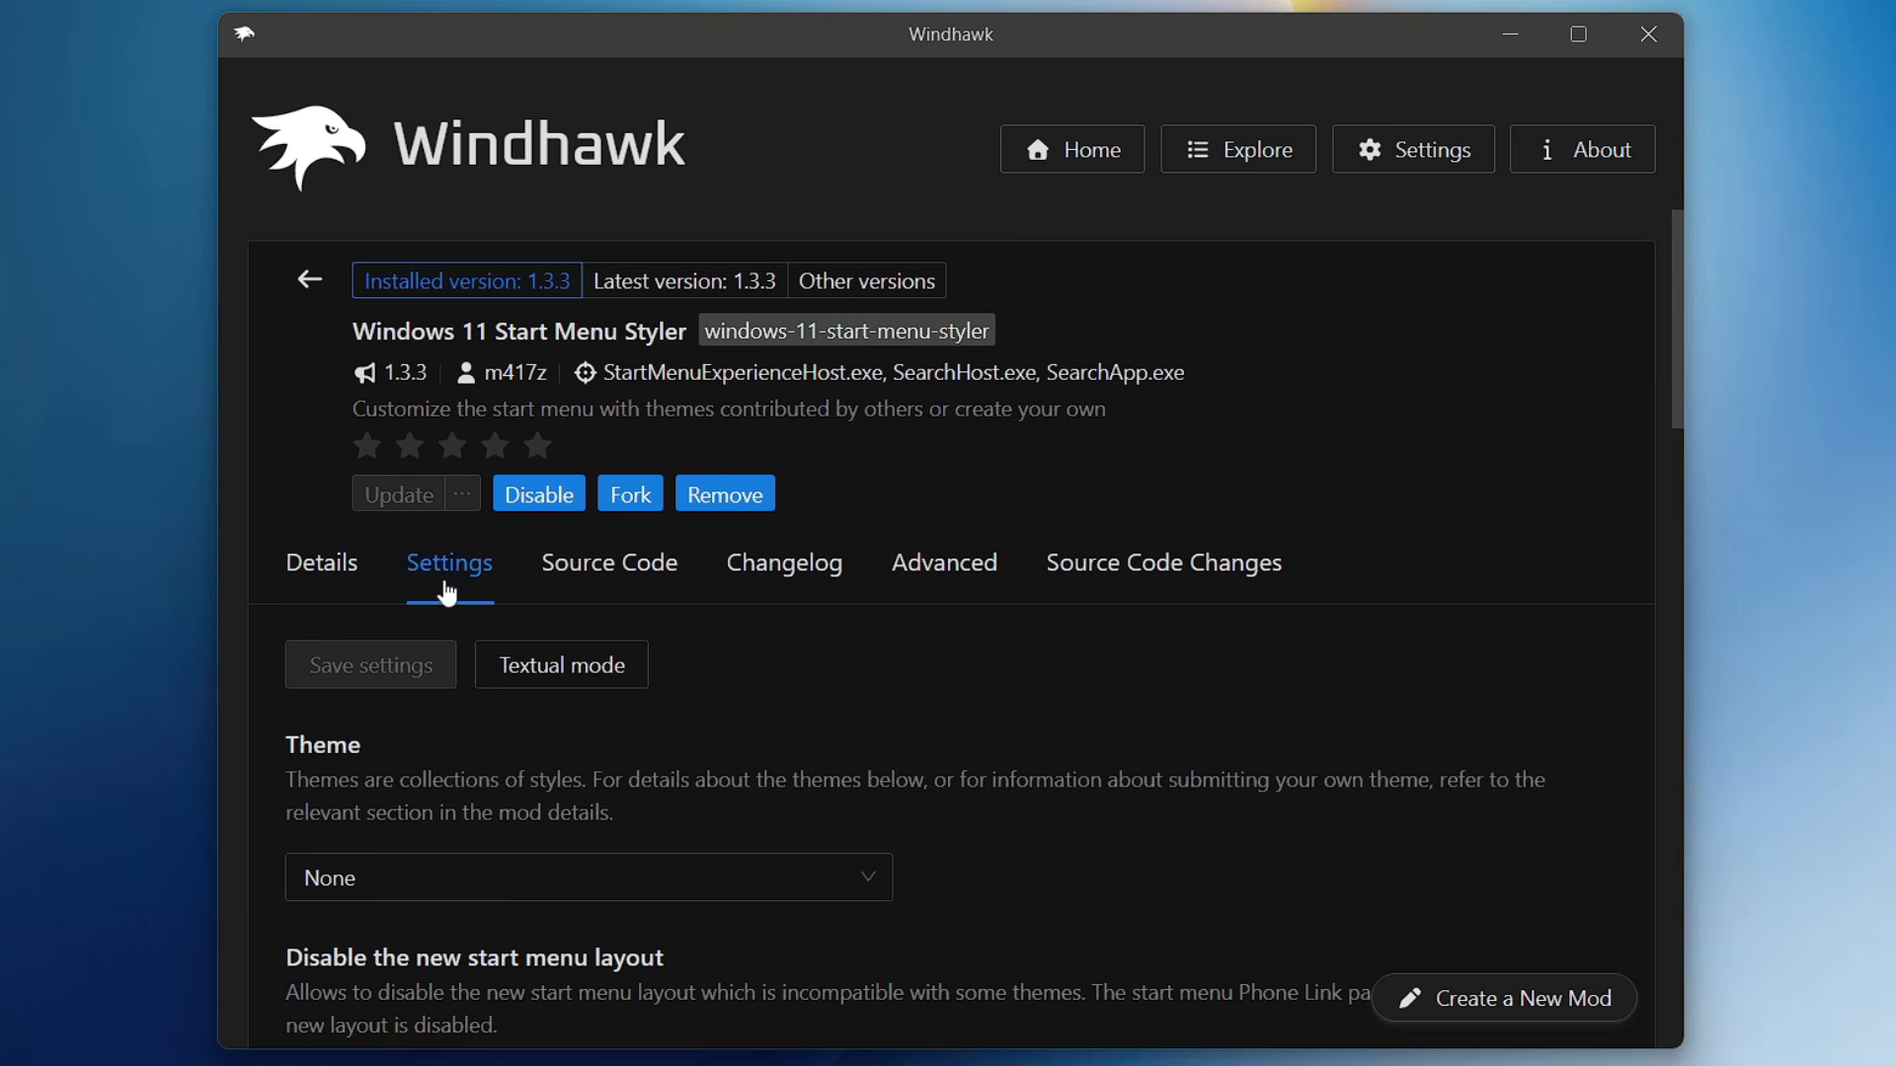
pyautogui.scroll(-2, 438, 588)
pyautogui.scroll(-2, 948, 632)
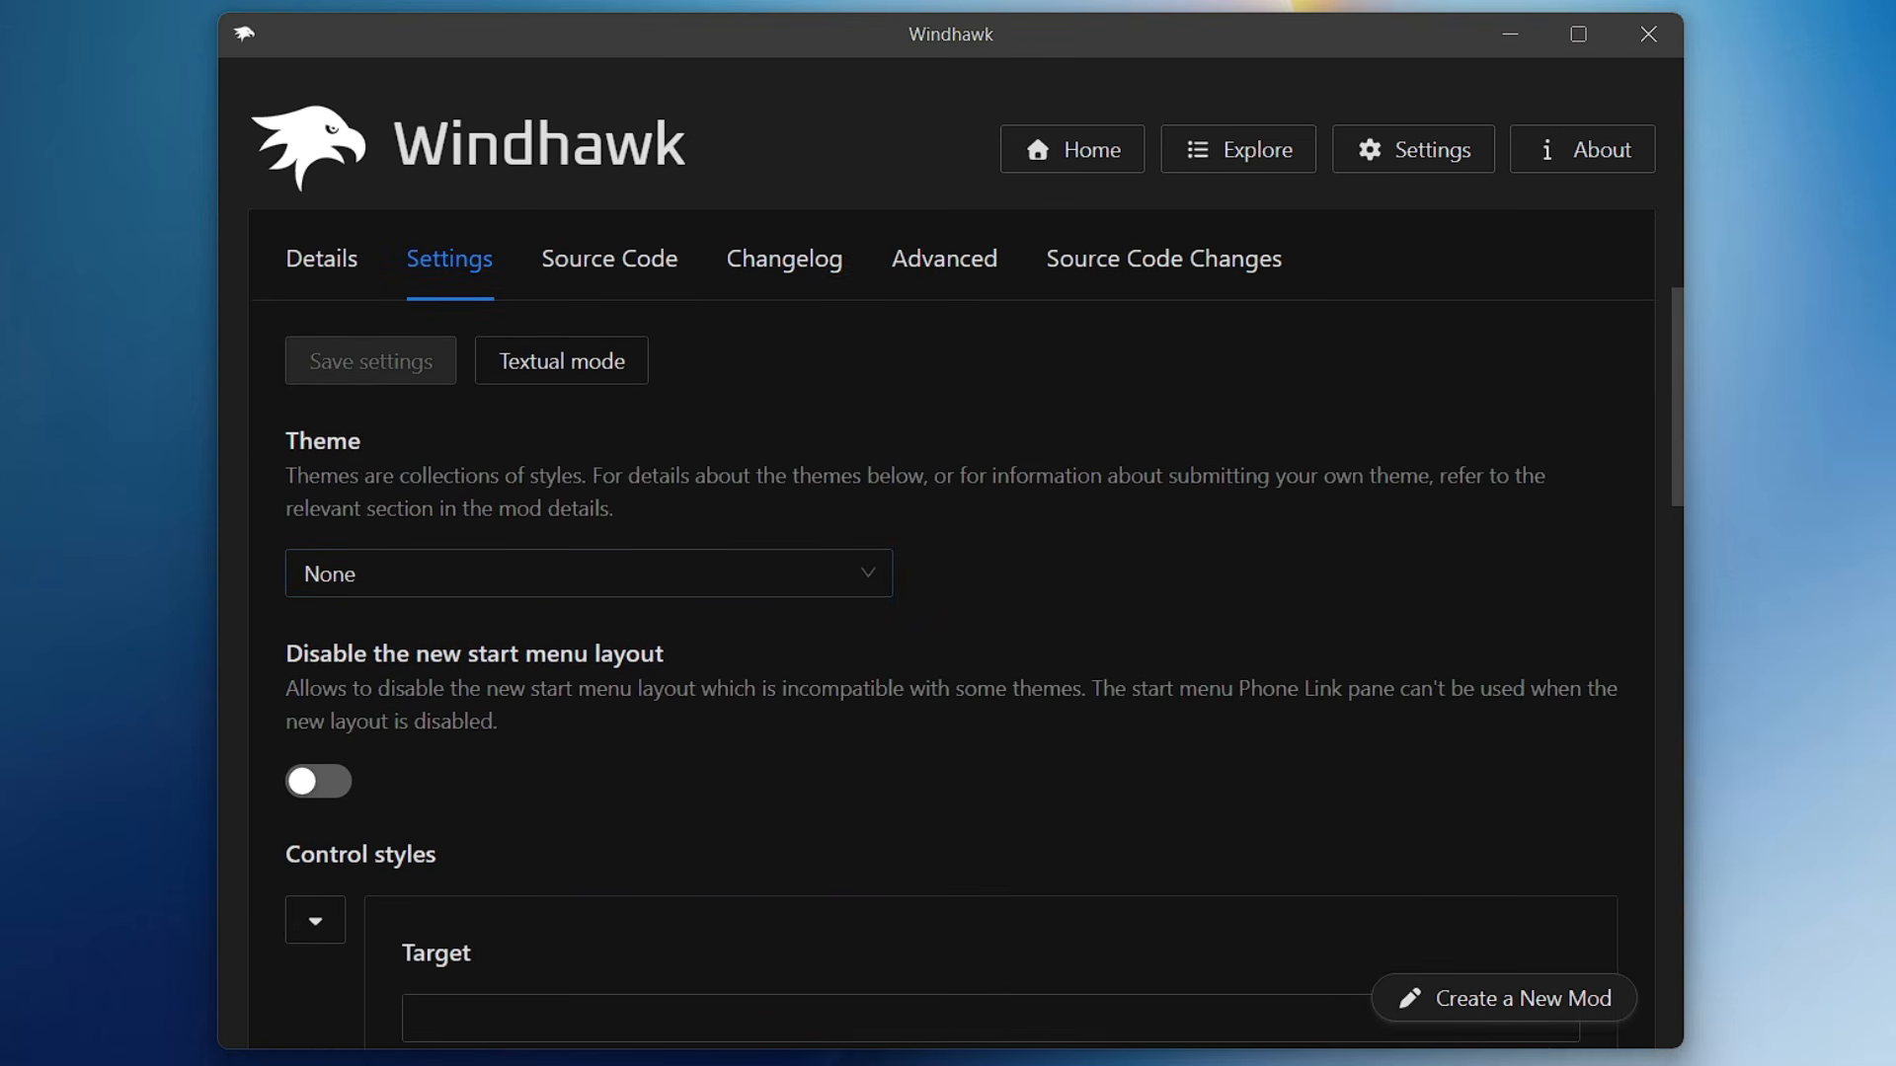
pyautogui.click(414, 575)
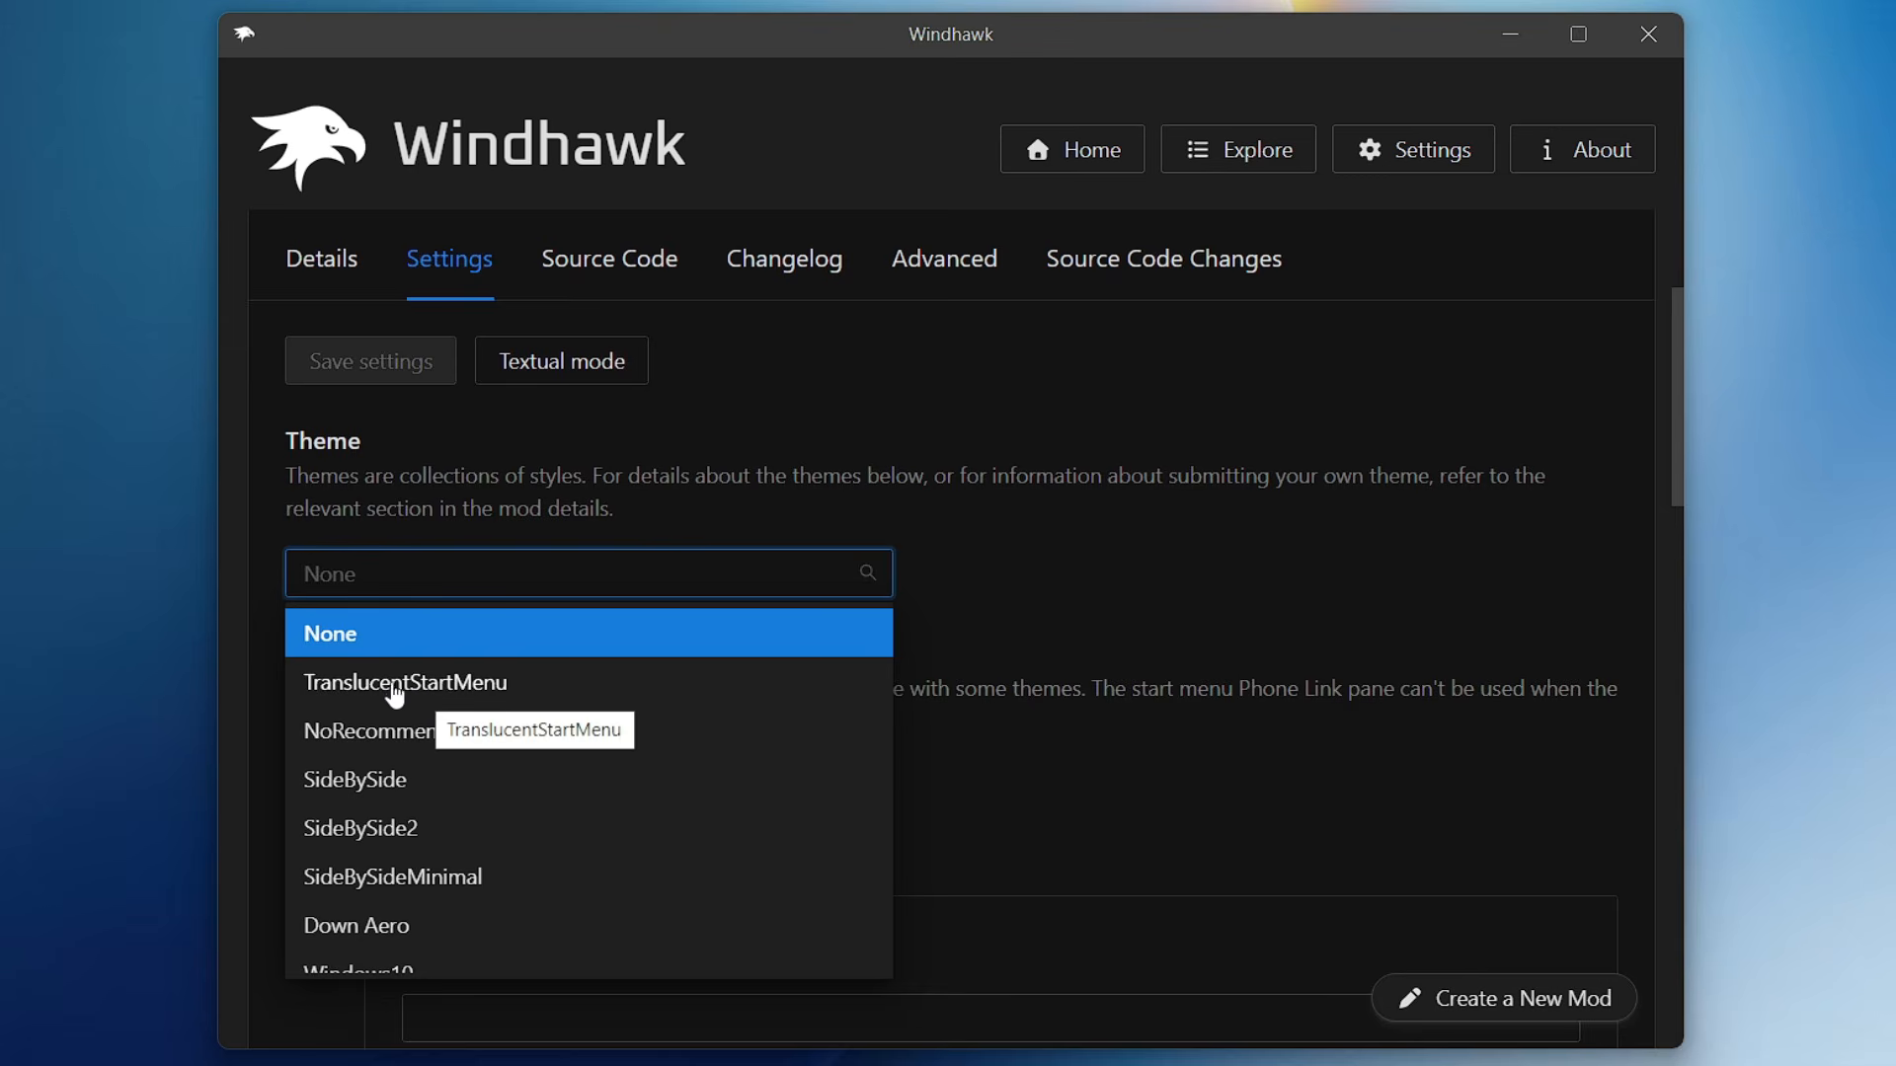
pyautogui.click(434, 683)
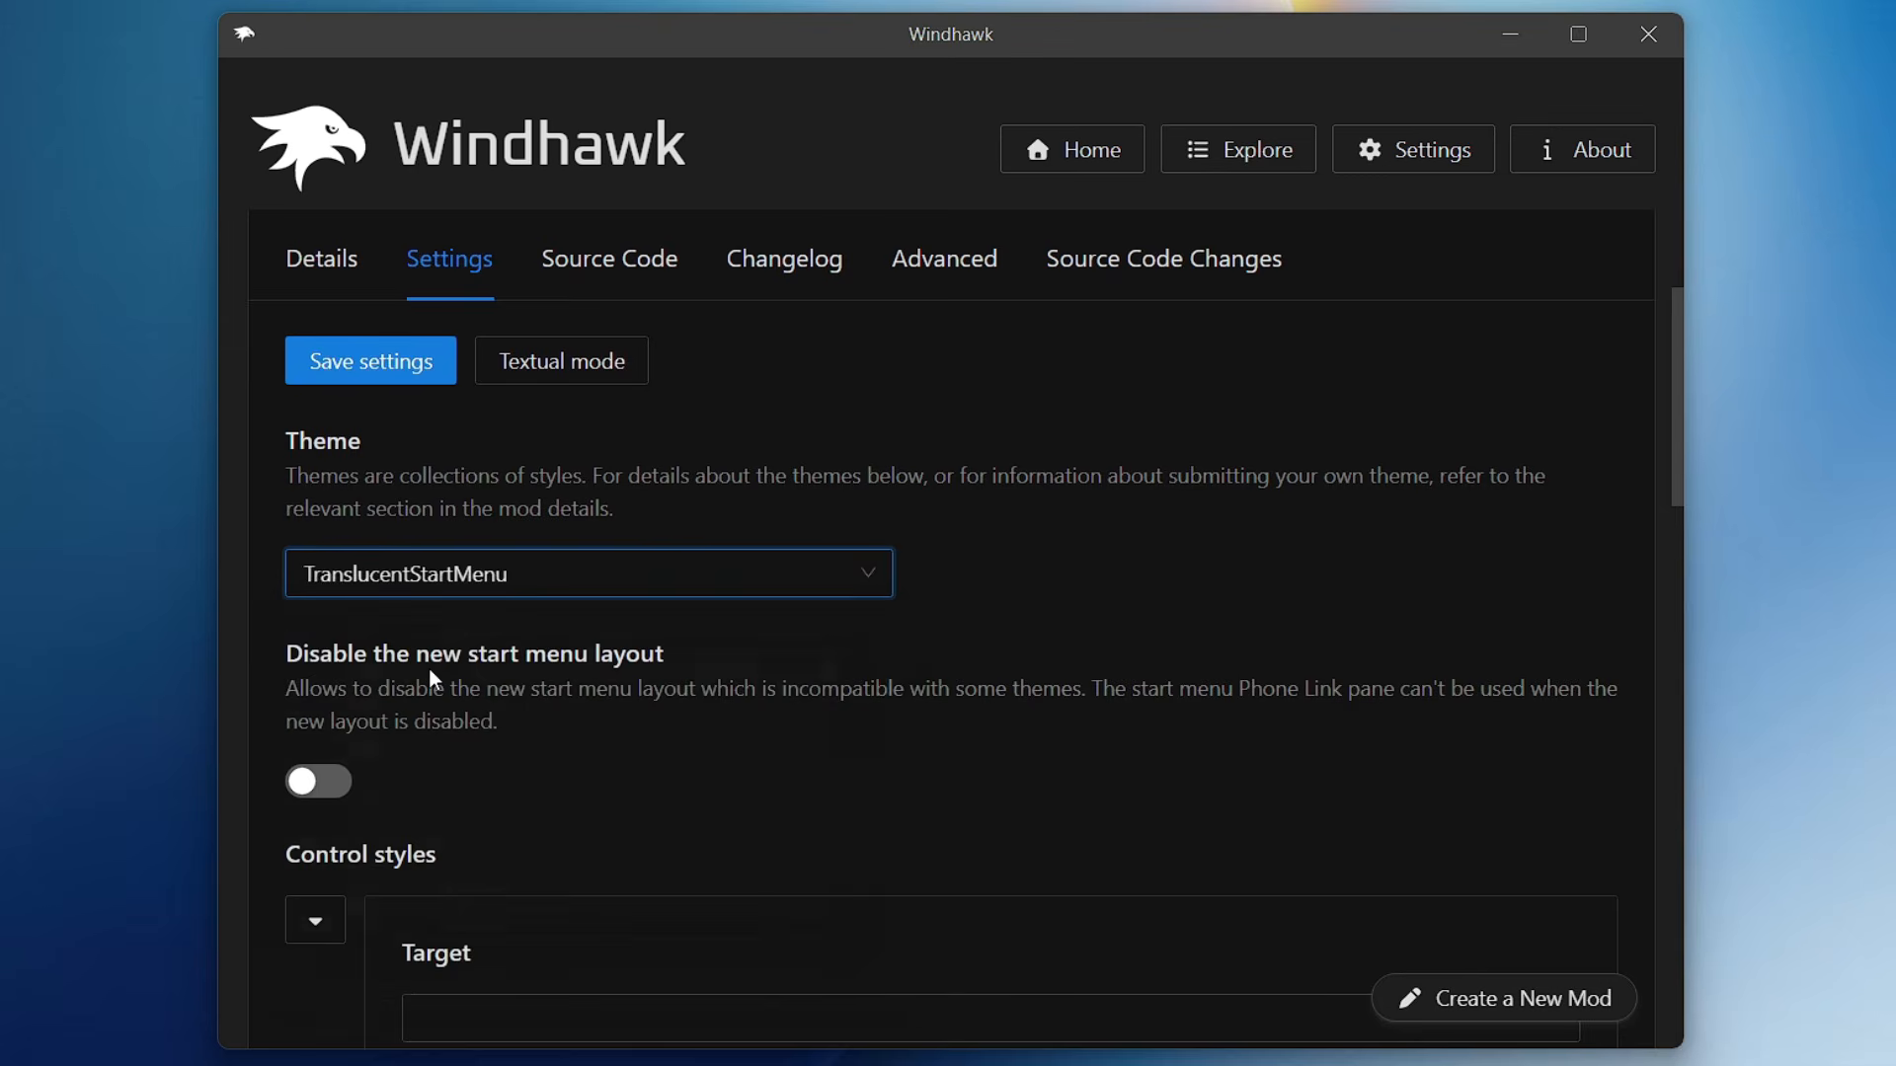
pyautogui.click(385, 371)
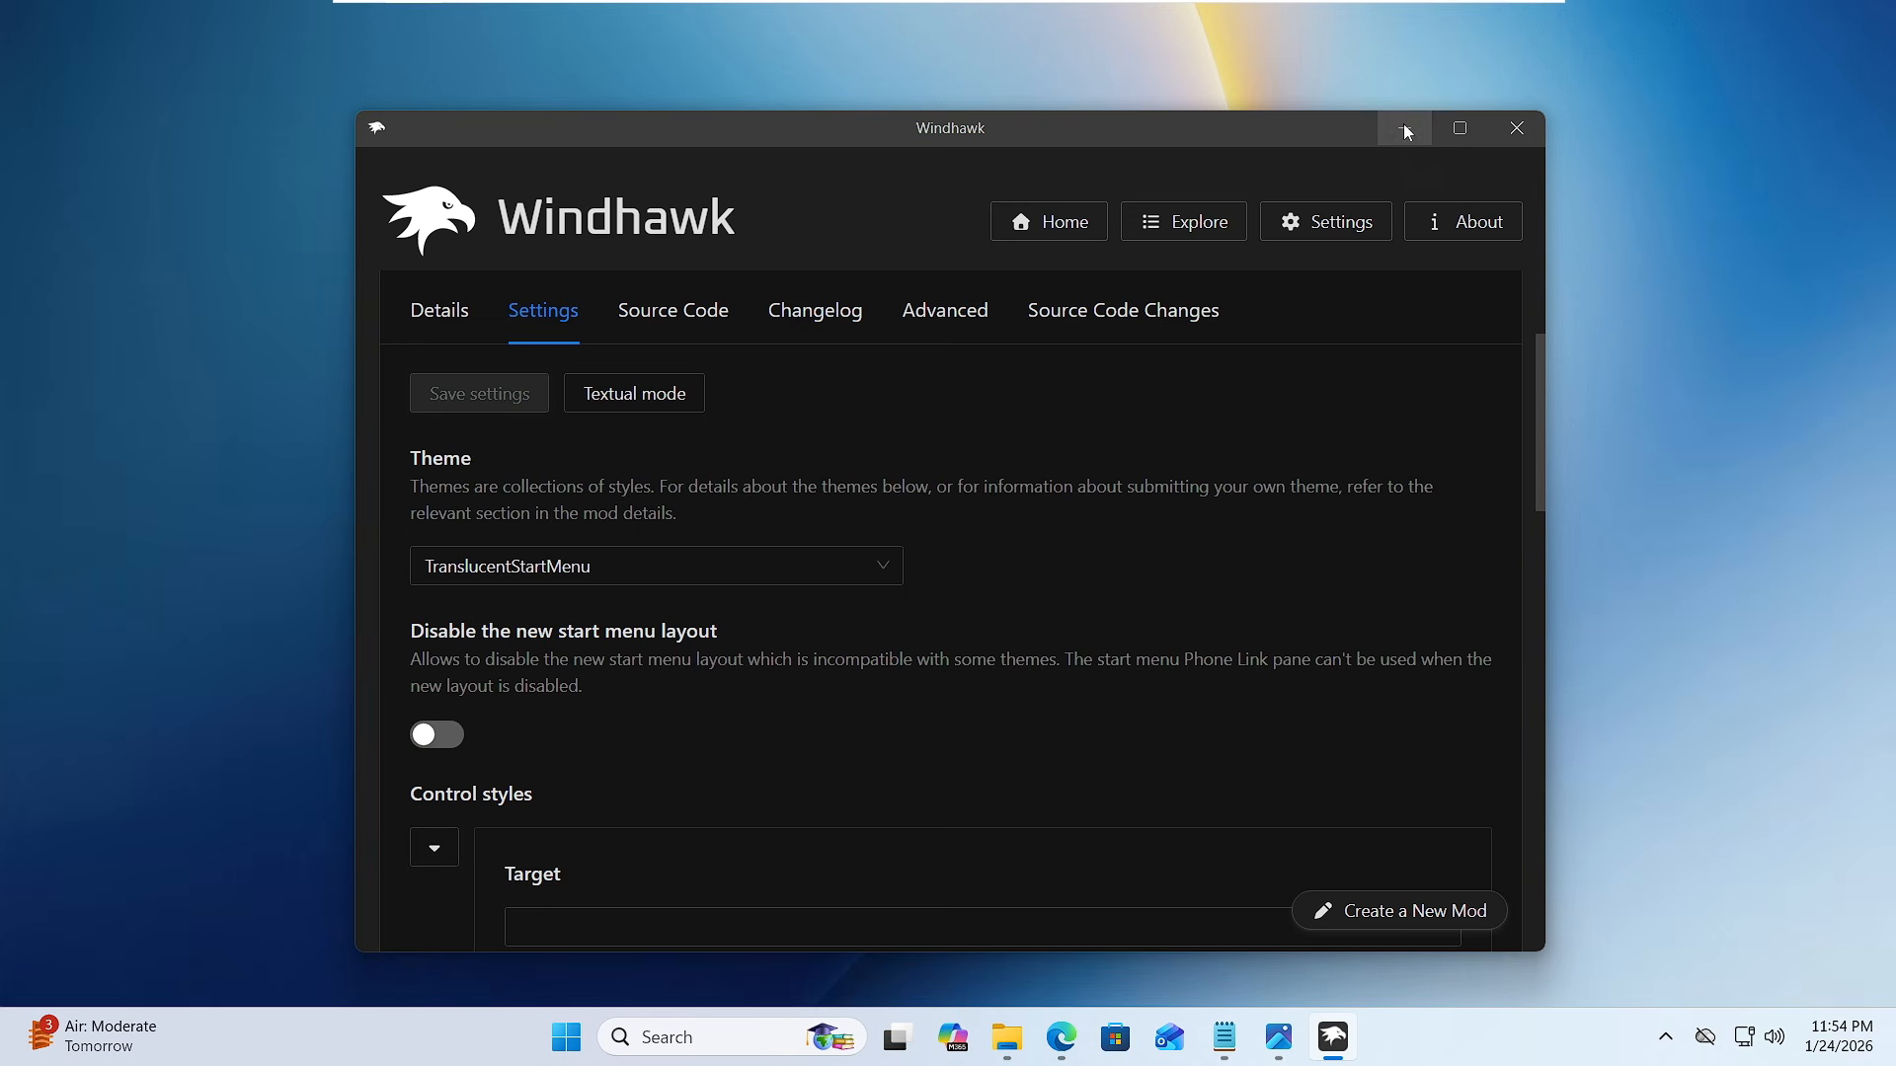
# - Minimize Windhawk and examine the look of the Start menu, File Explorer's Downloads window and Outlook
pyautogui.click(1509, 33)
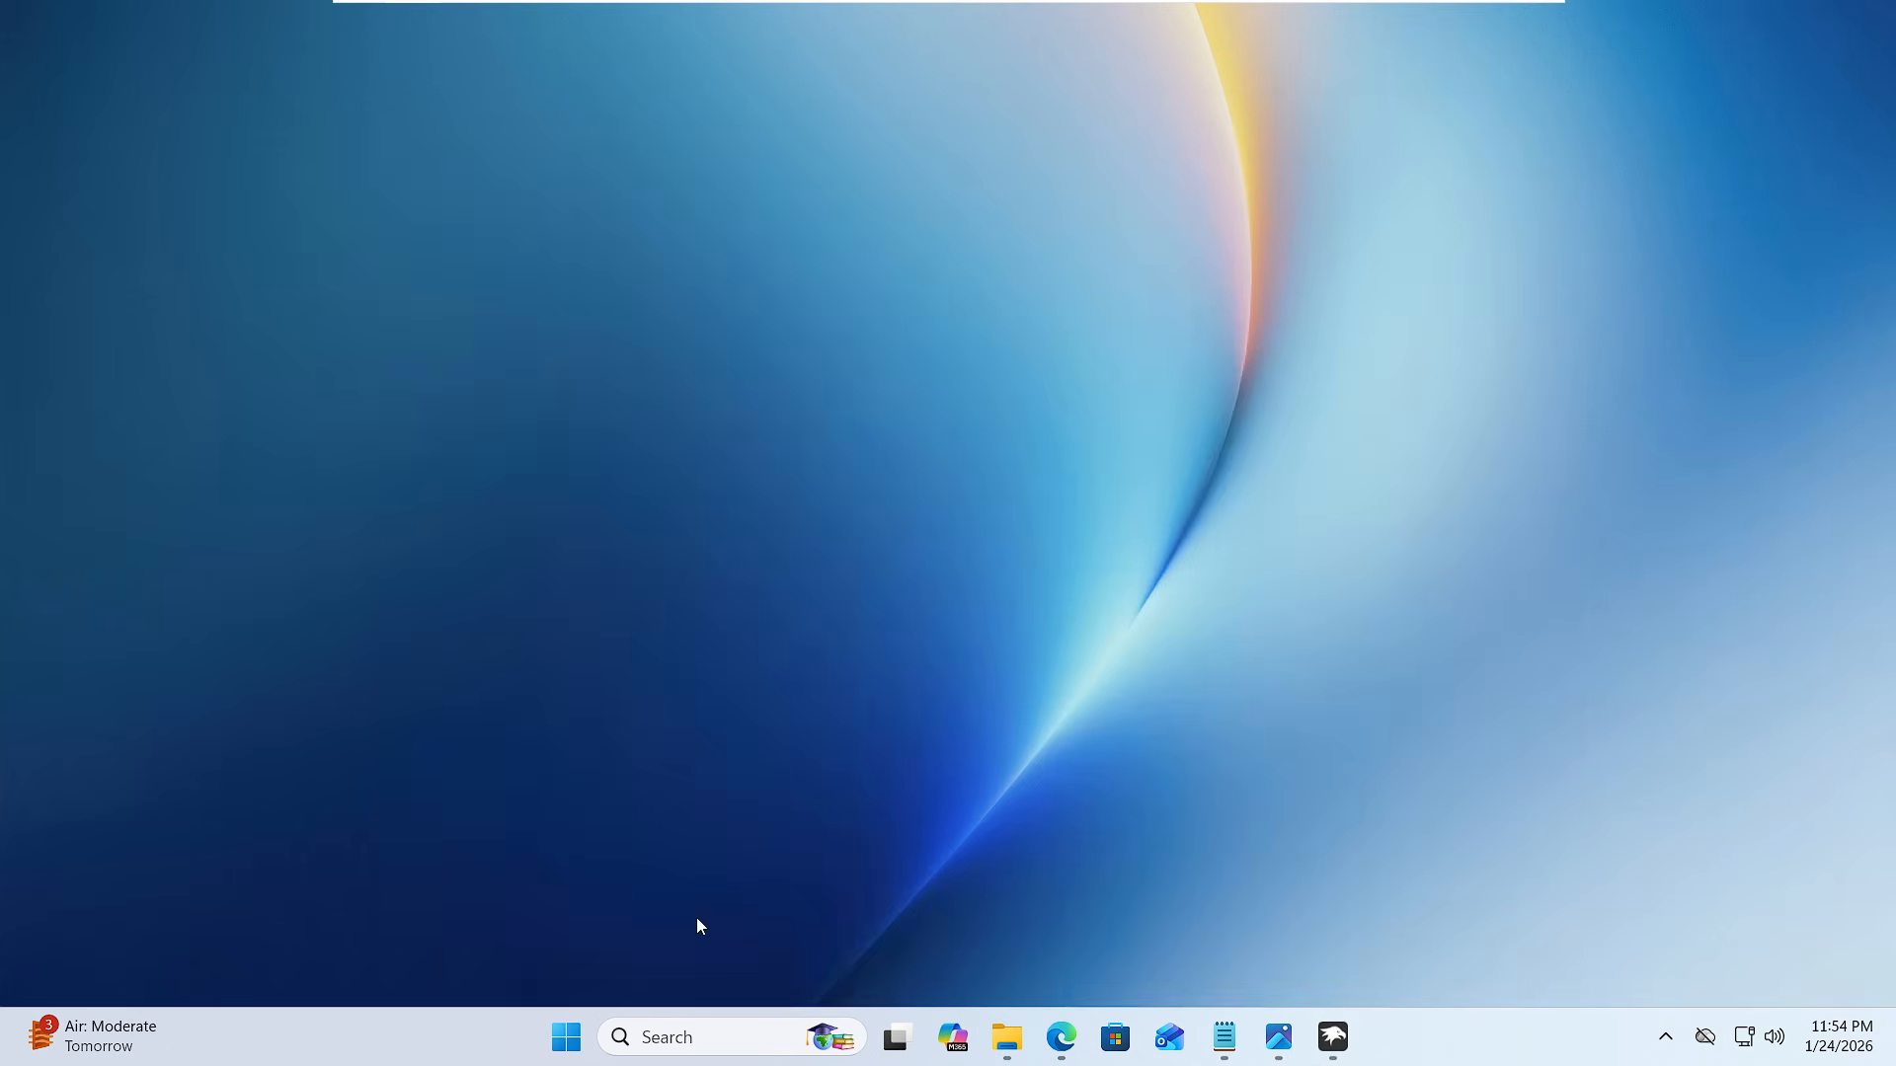
pyautogui.click(569, 1037)
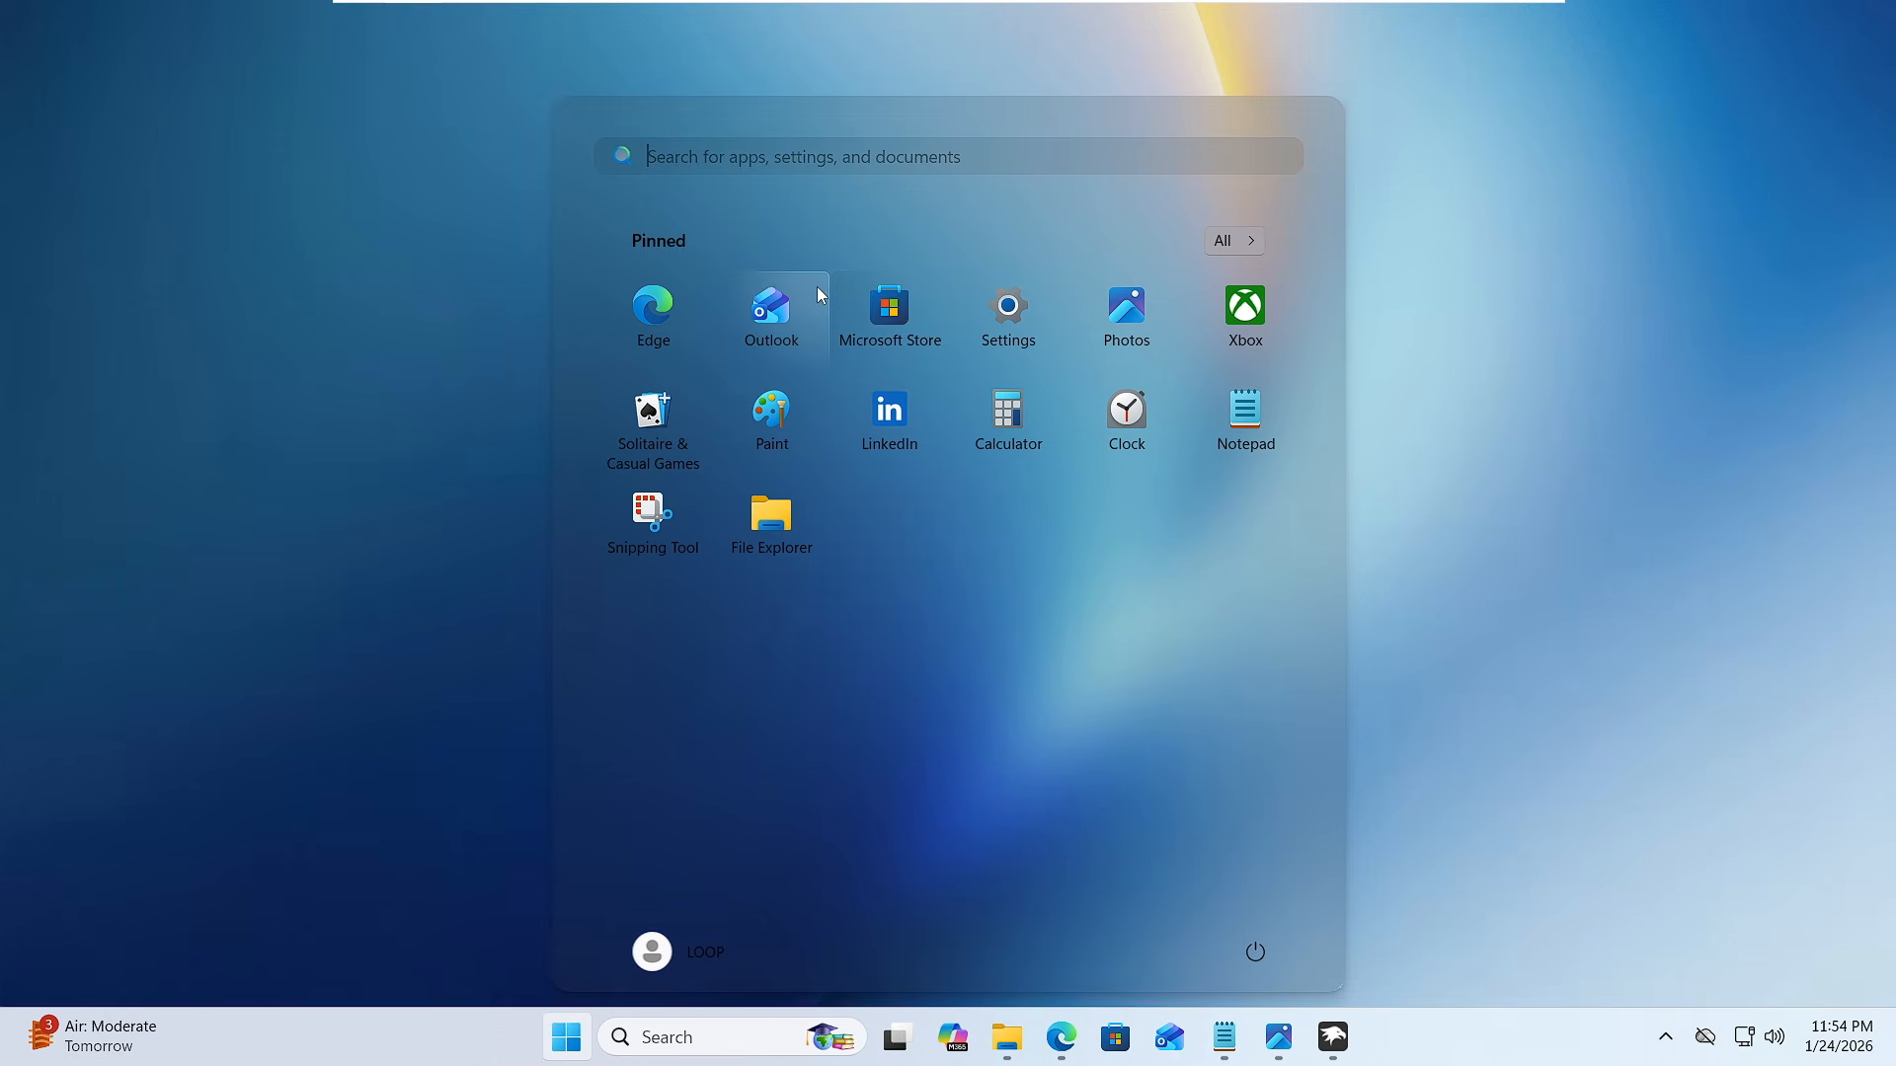
pyautogui.press('super')
pyautogui.press('super')
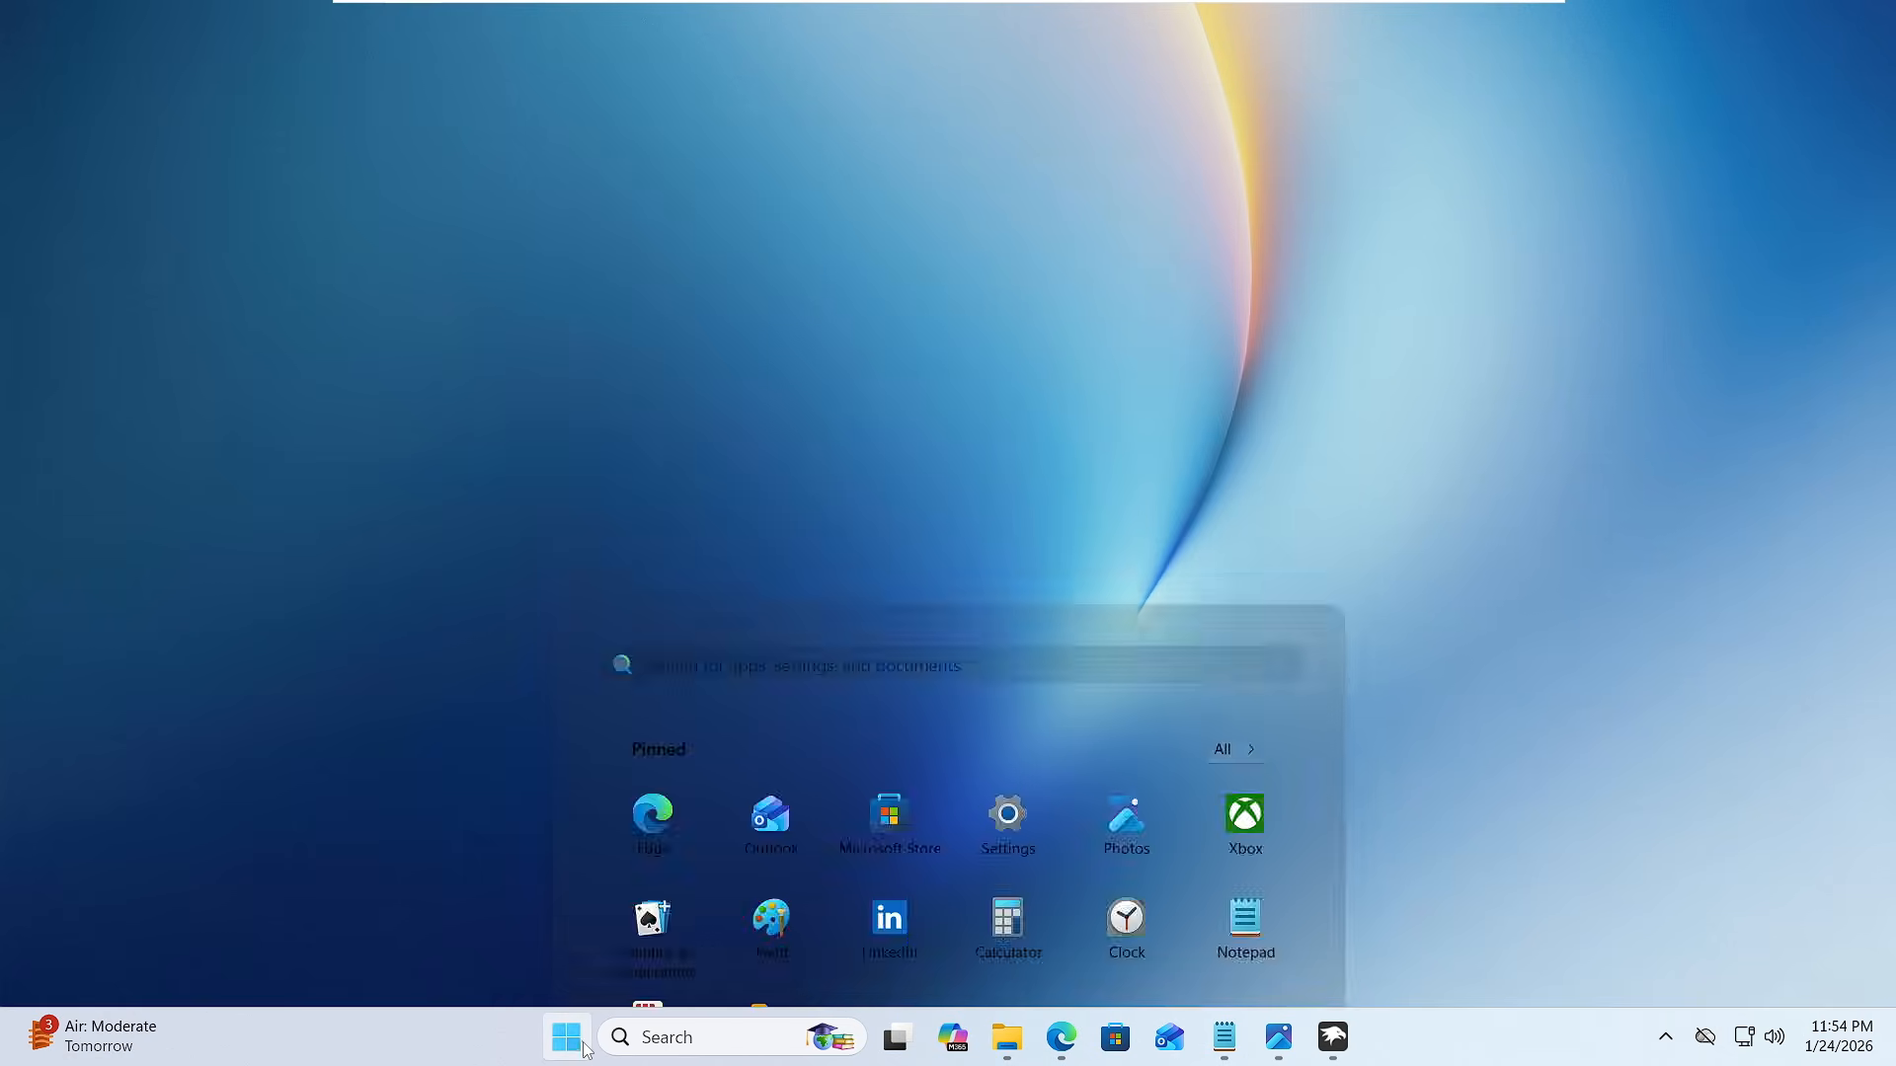
pyautogui.click(1008, 1048)
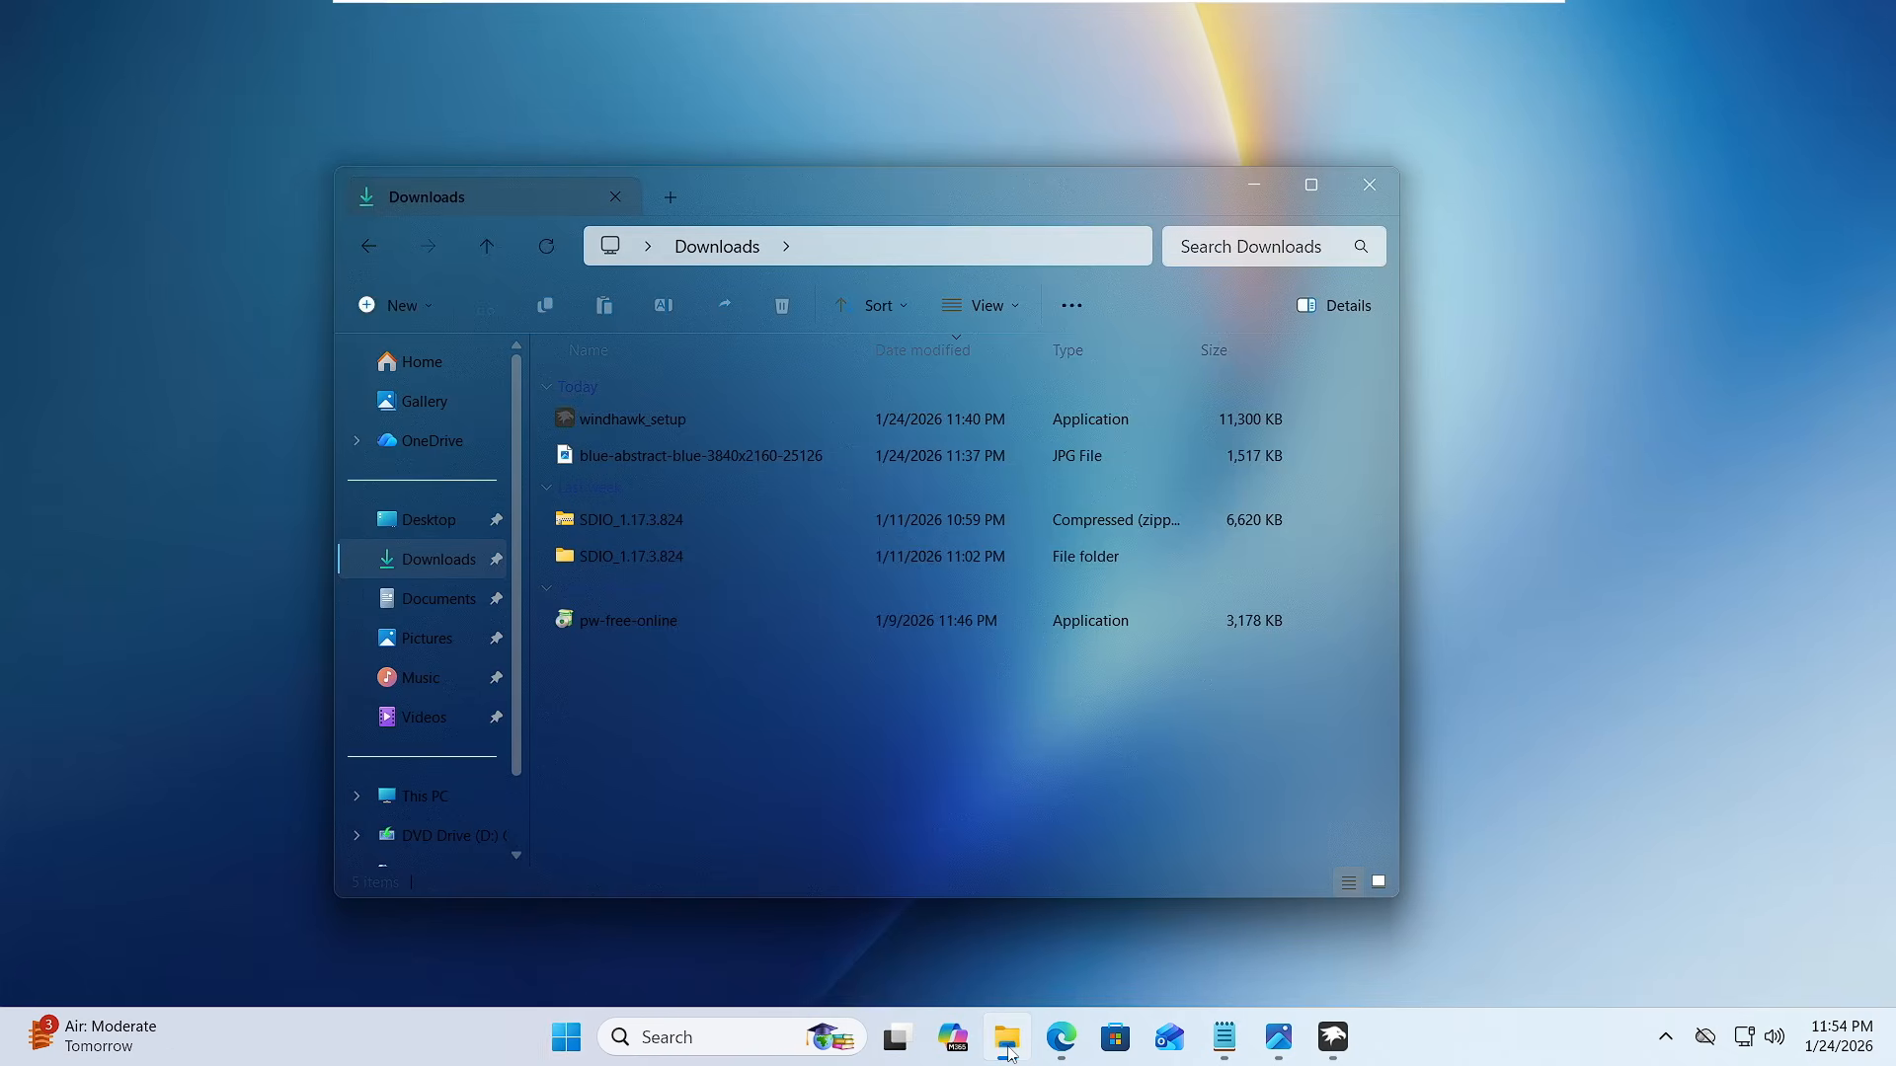
pyautogui.click(1009, 1049)
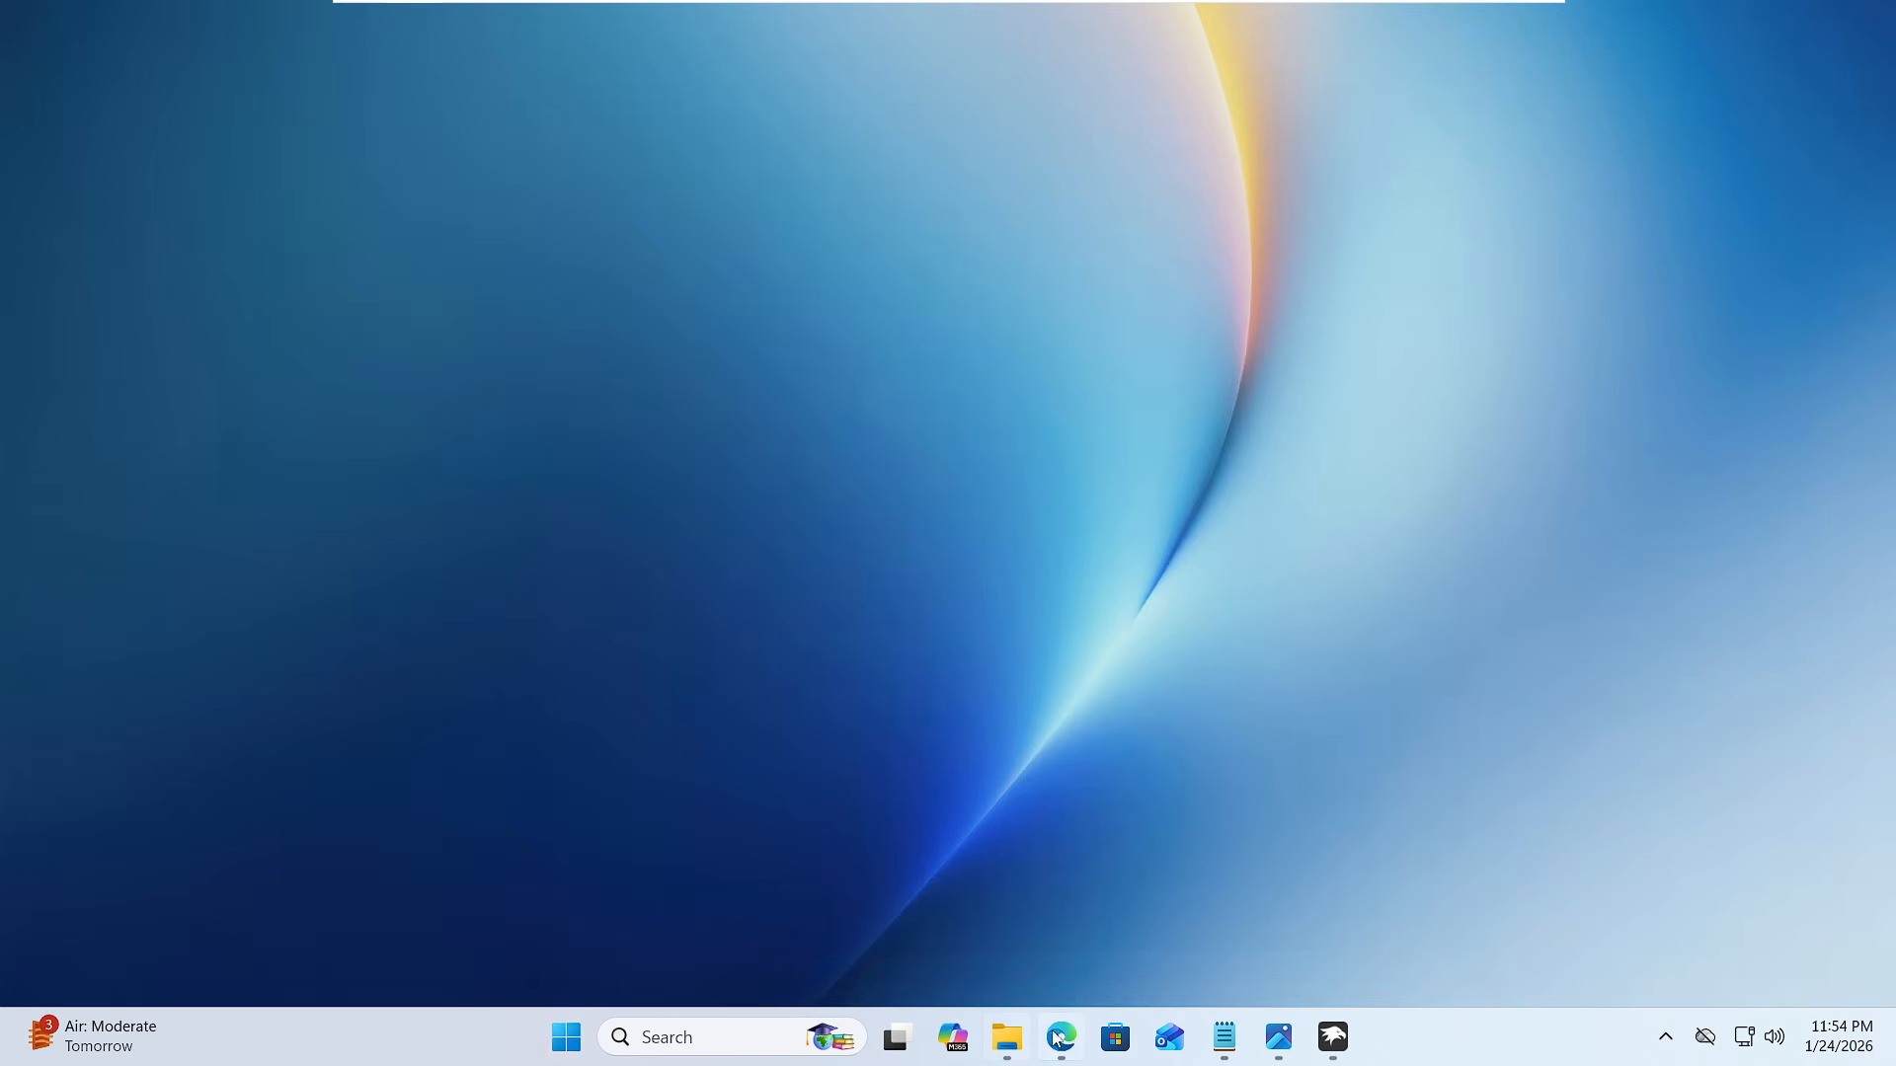
pyautogui.moveTo(1068, 1044)
pyautogui.click(1169, 1040)
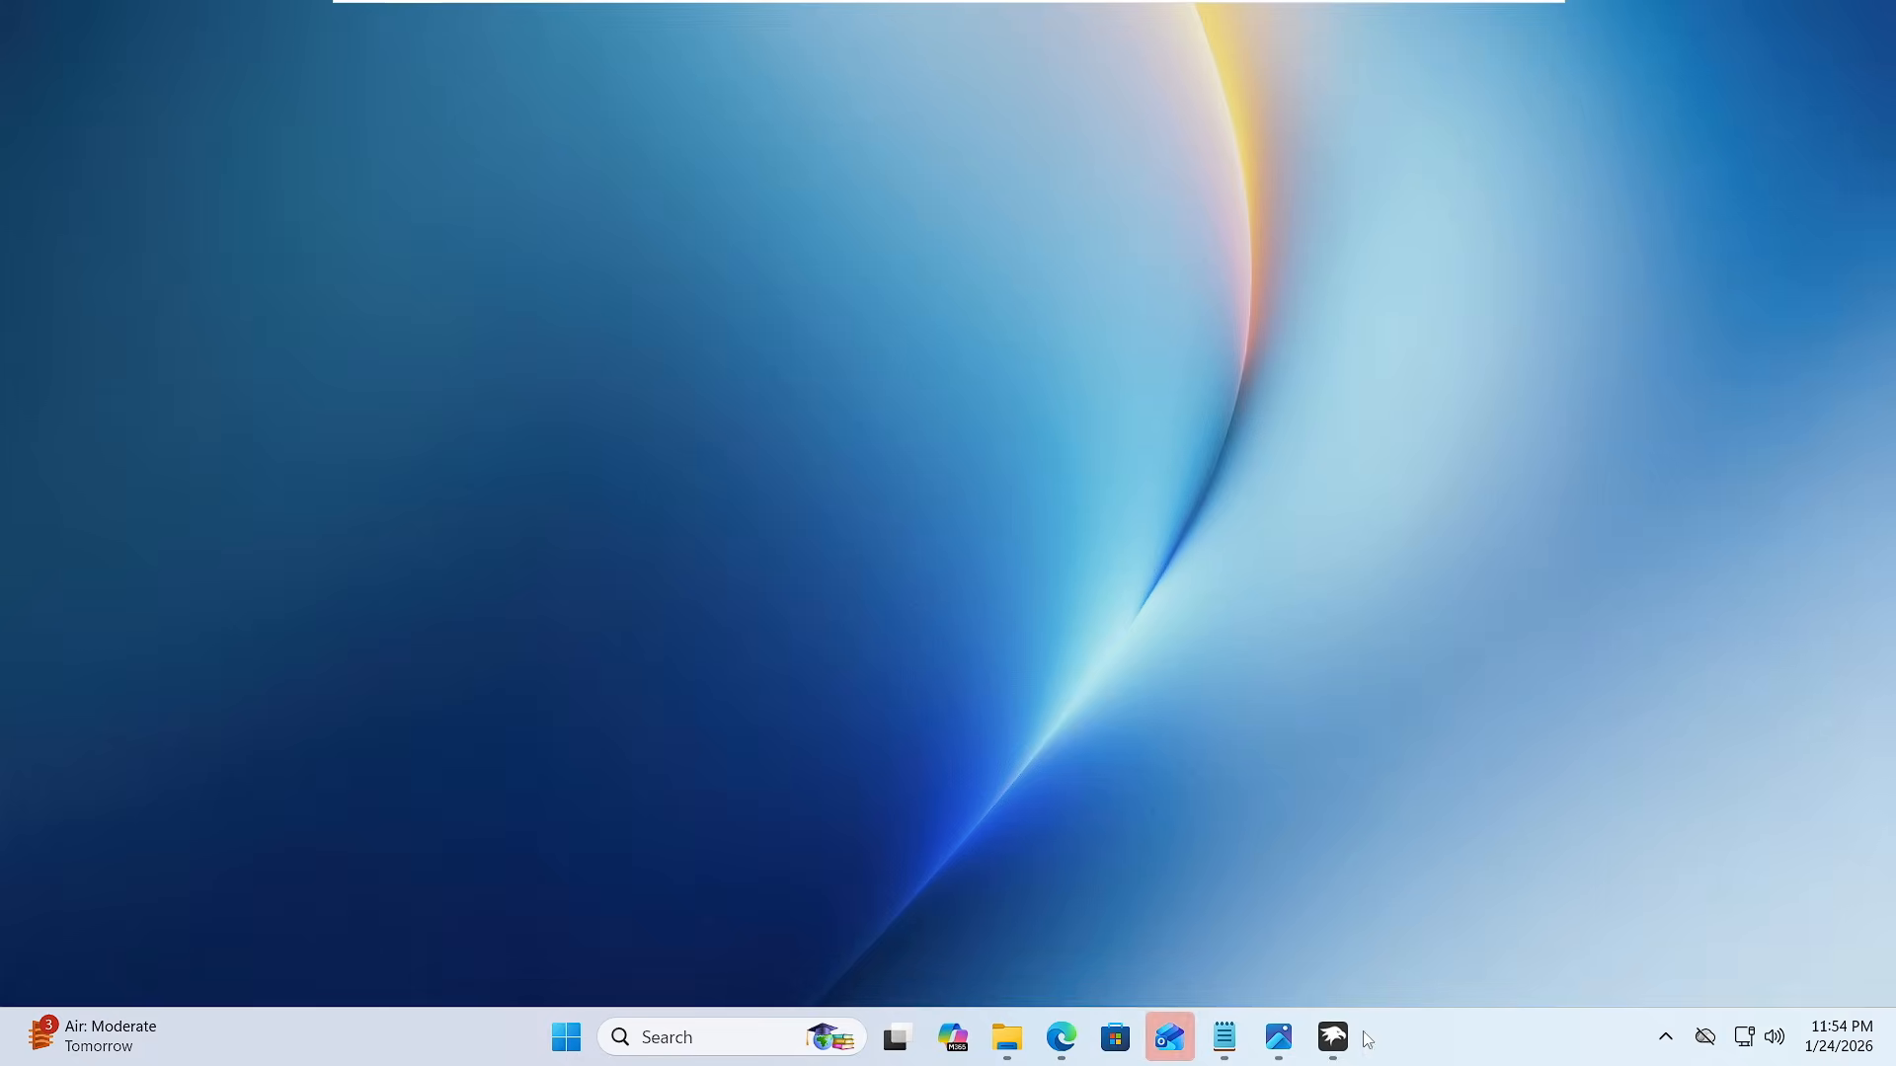
# - Switch back to Windhawk and install the Windows 11 Taskbar Styler mod from the mod listing, accepting the risk
pyautogui.click(1333, 1037)
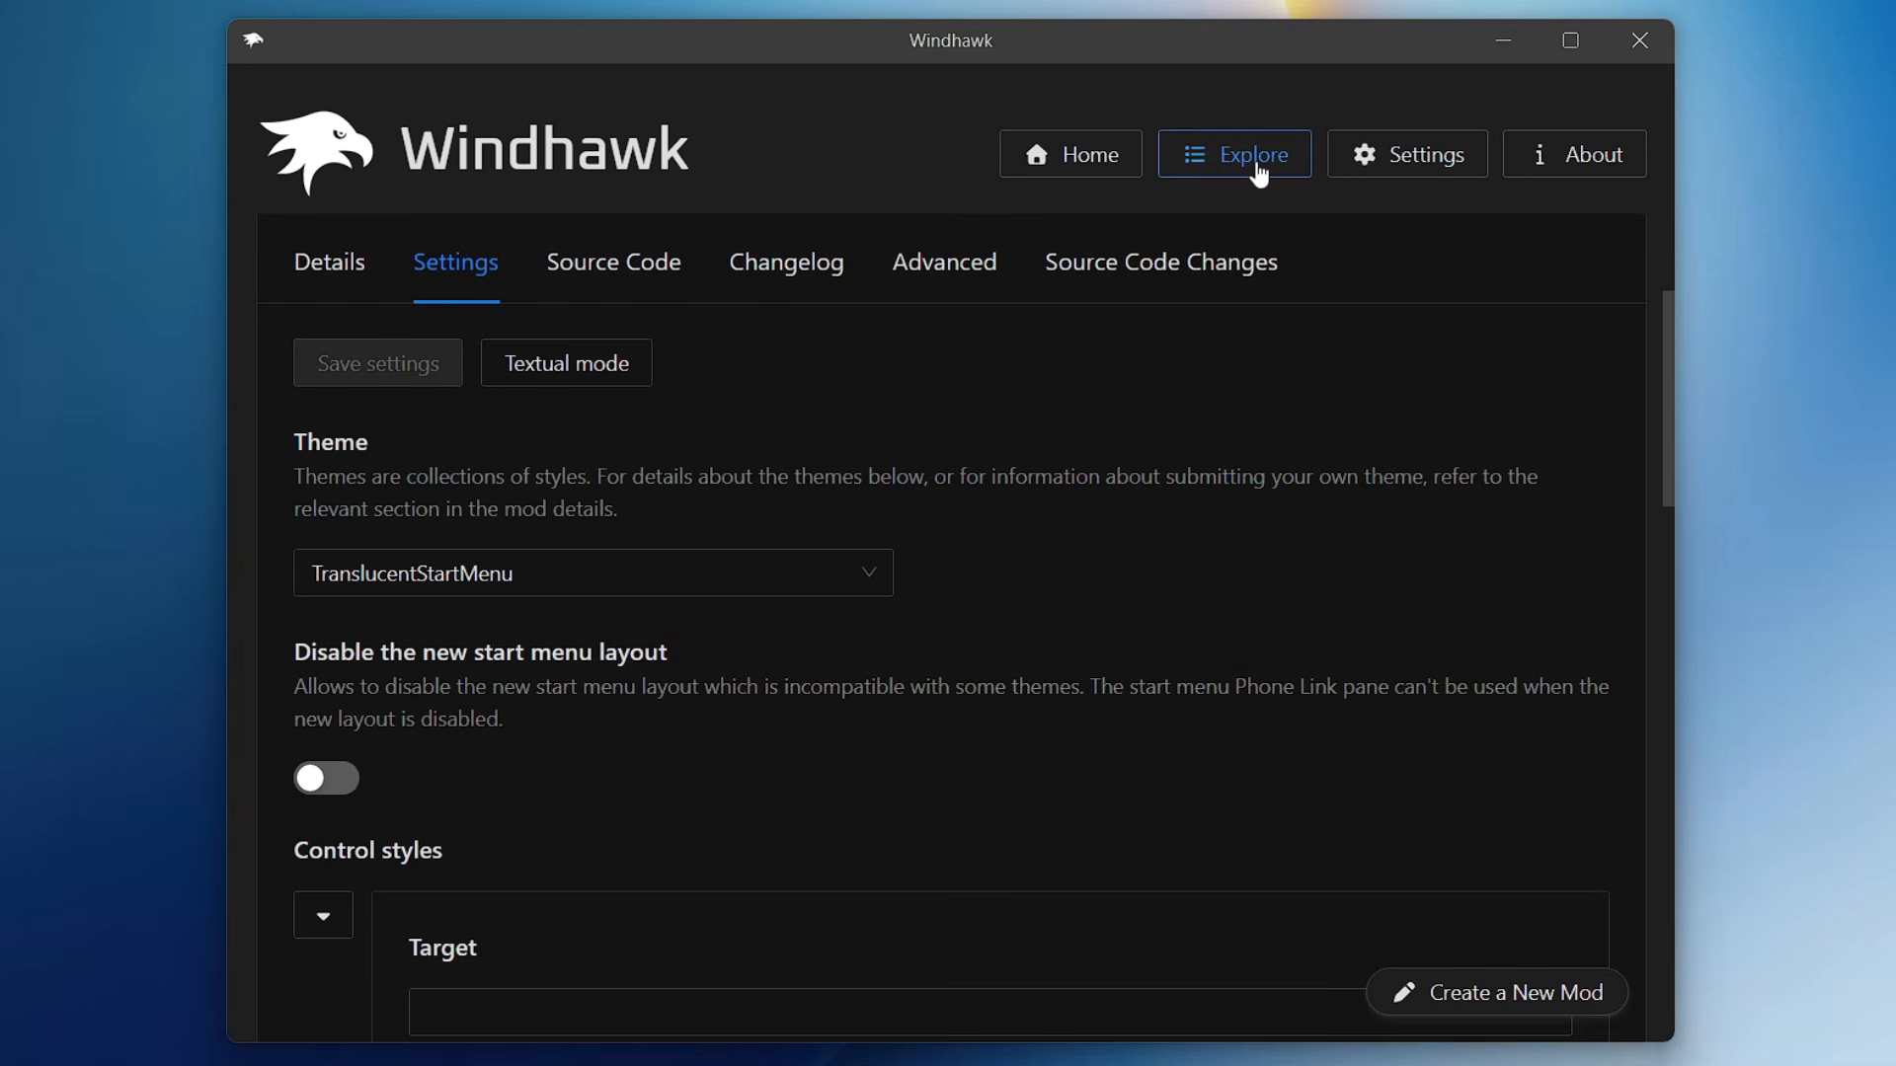
pyautogui.click(1251, 158)
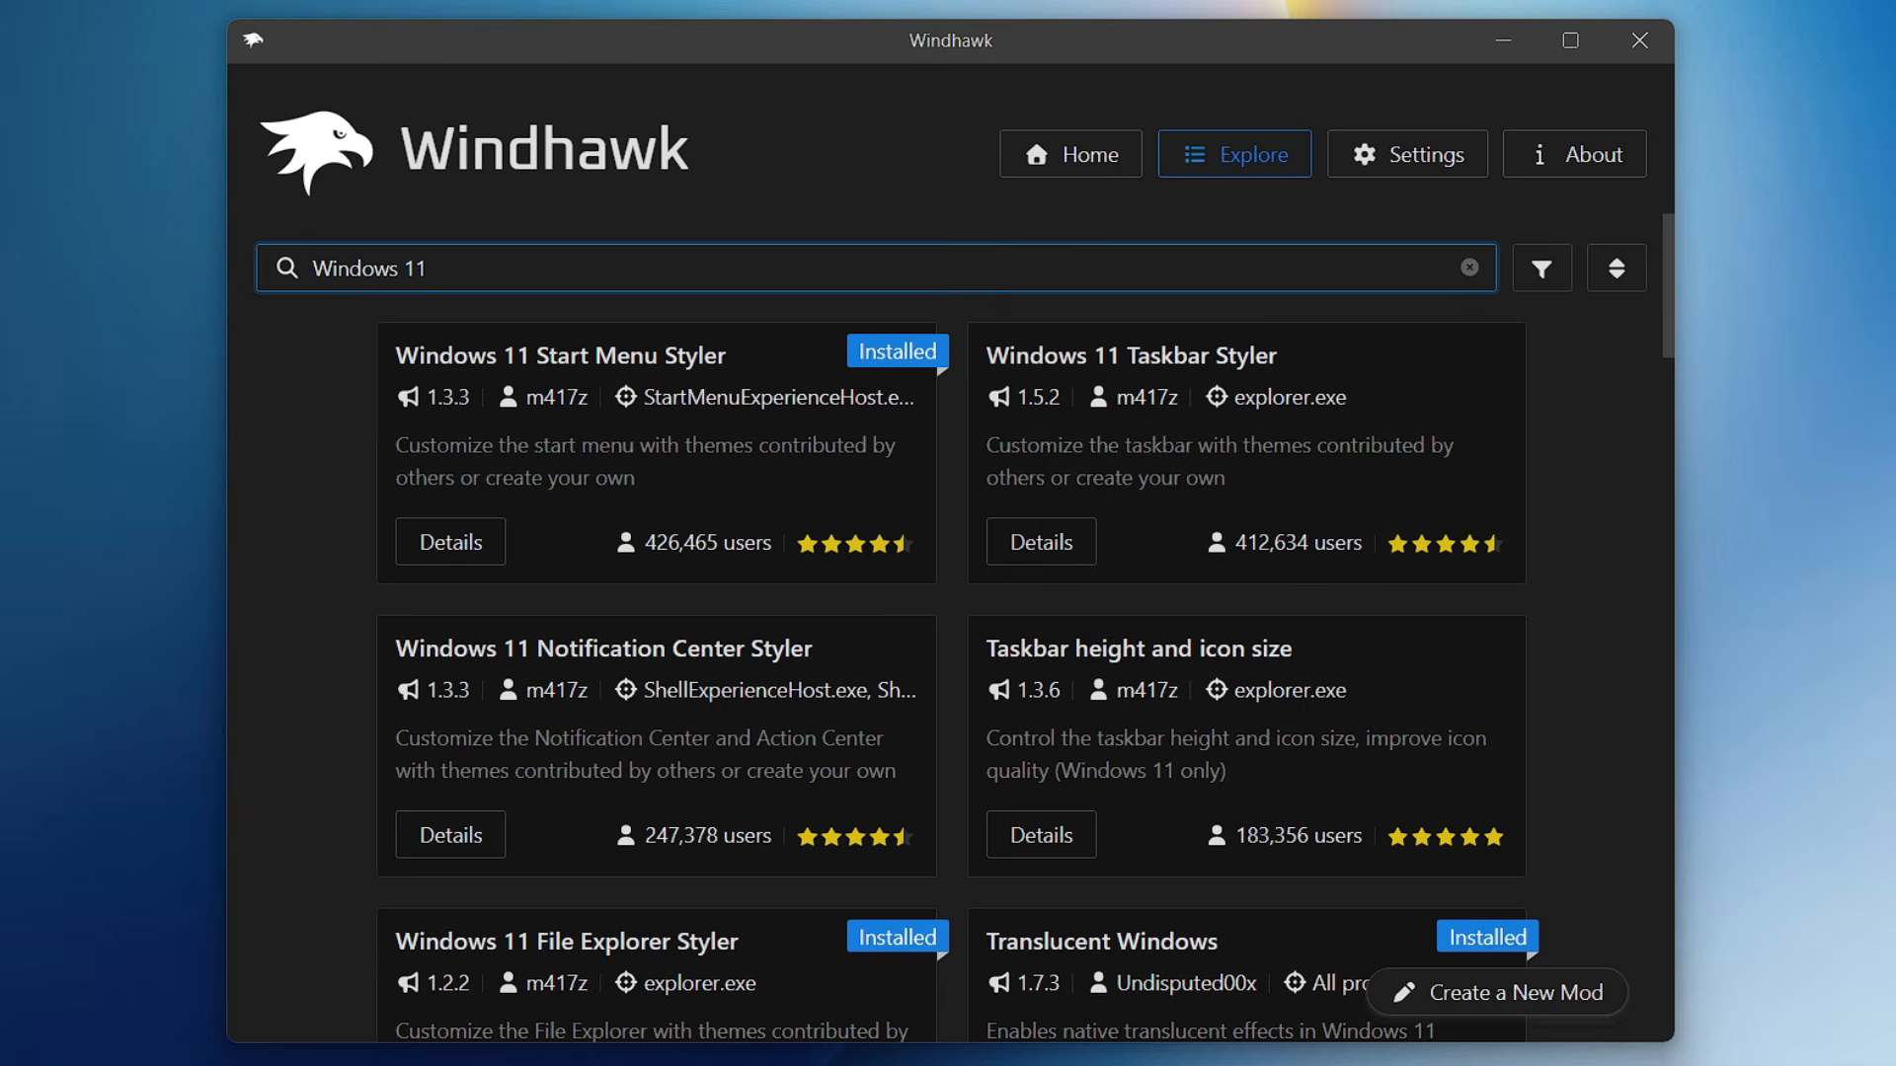
pyautogui.click(1079, 379)
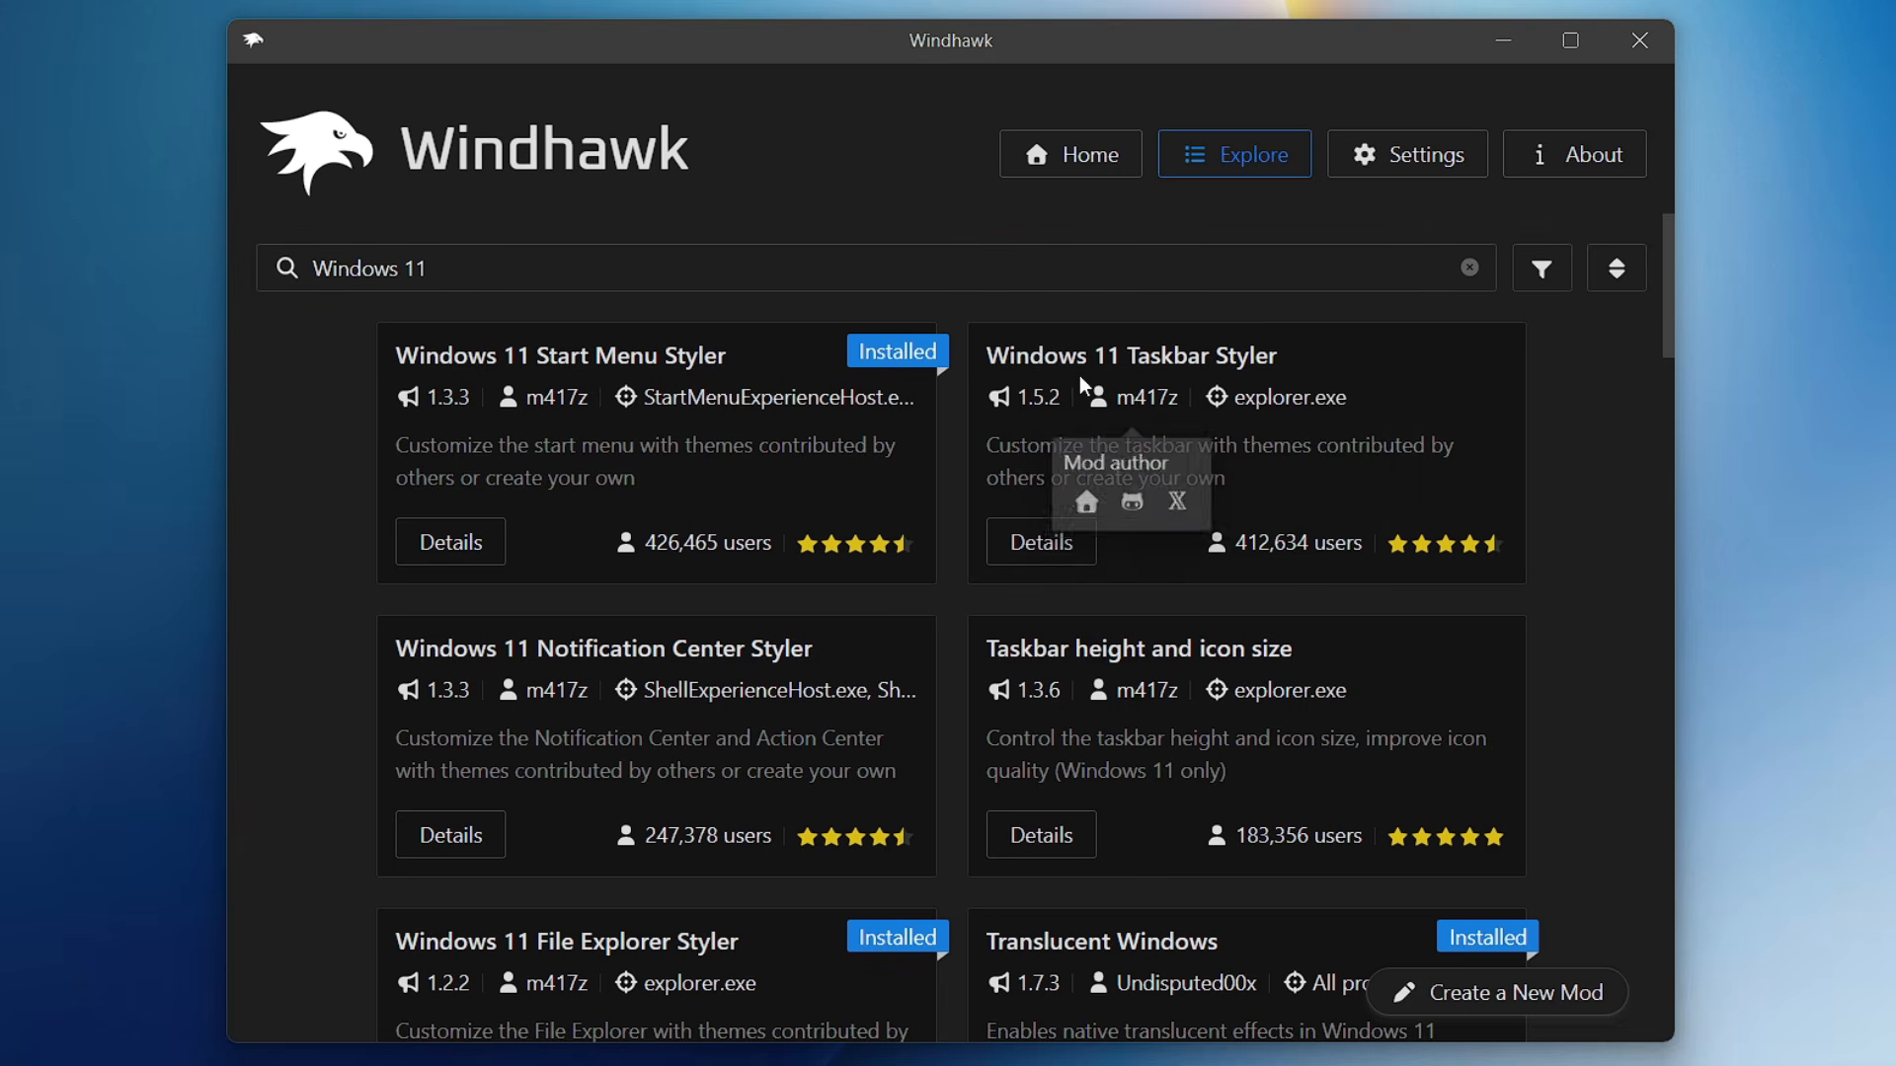
pyautogui.click(1050, 550)
pyautogui.click(403, 407)
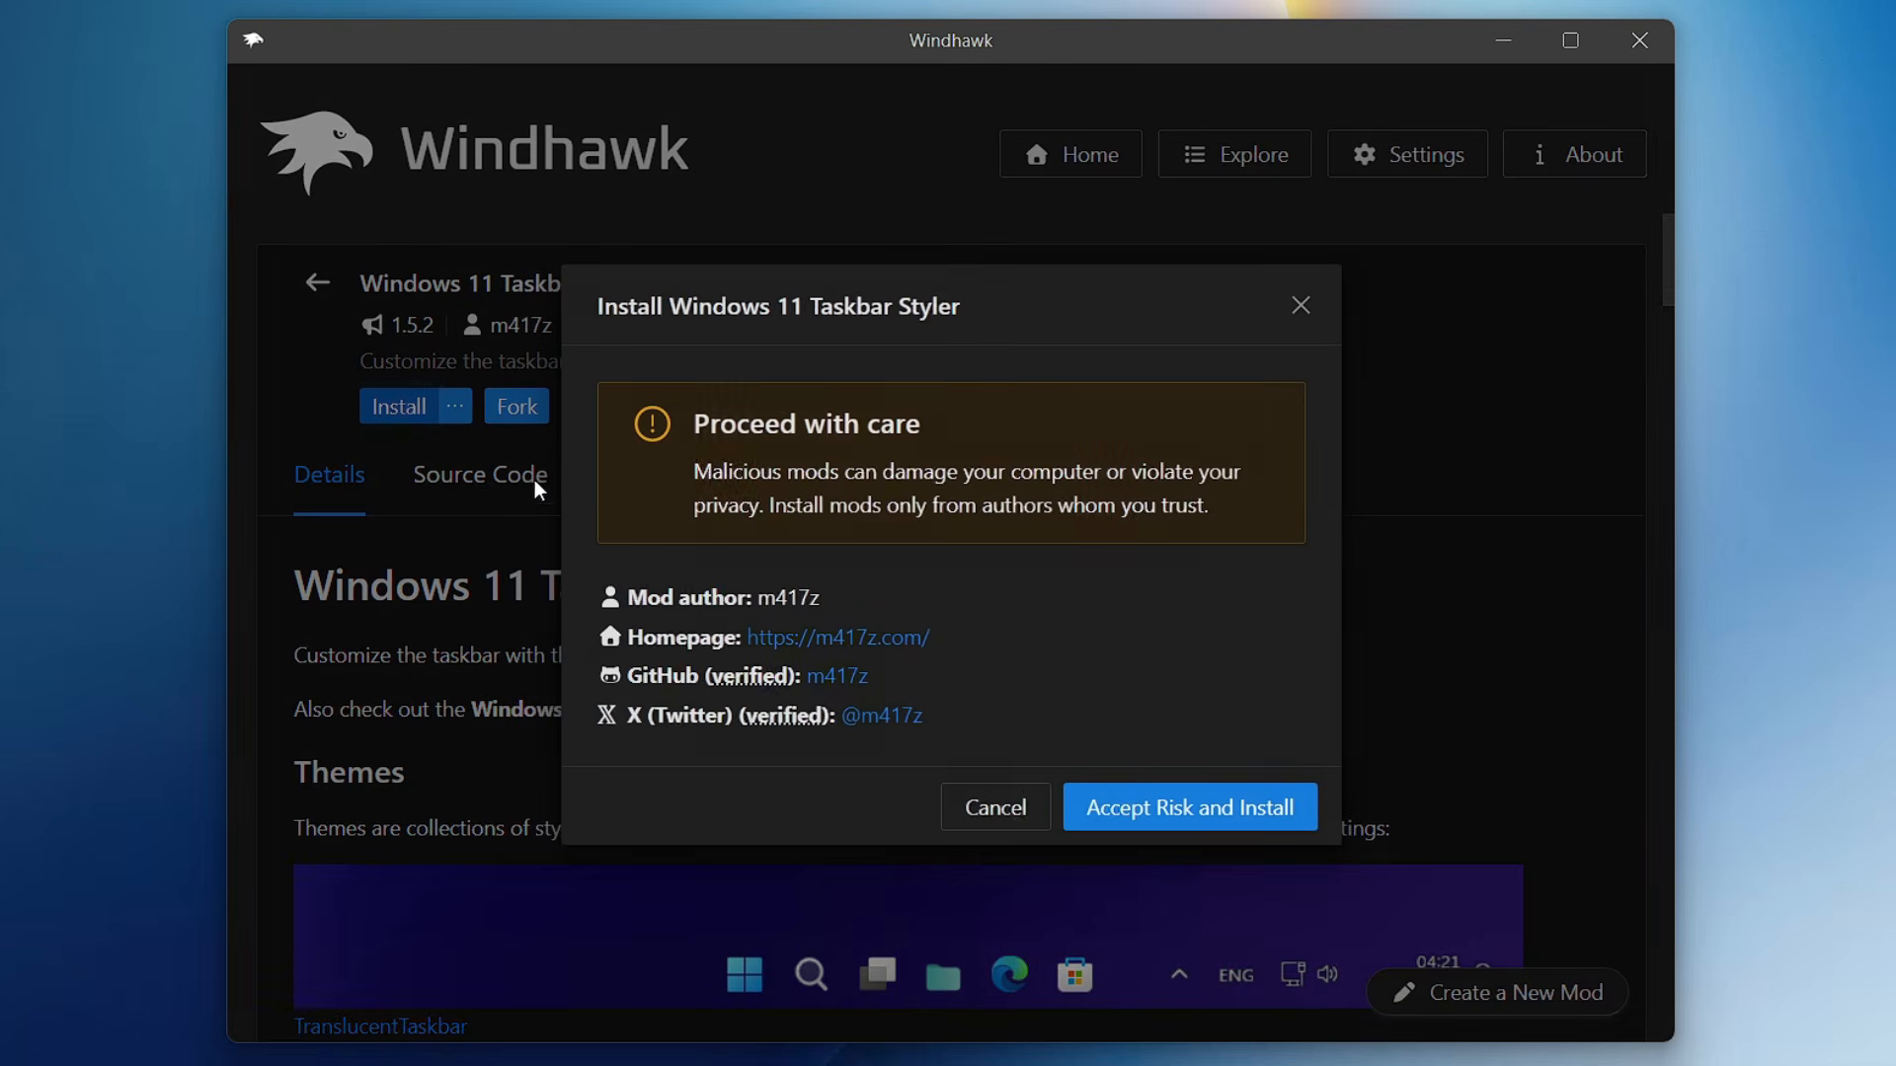
pyautogui.click(1112, 810)
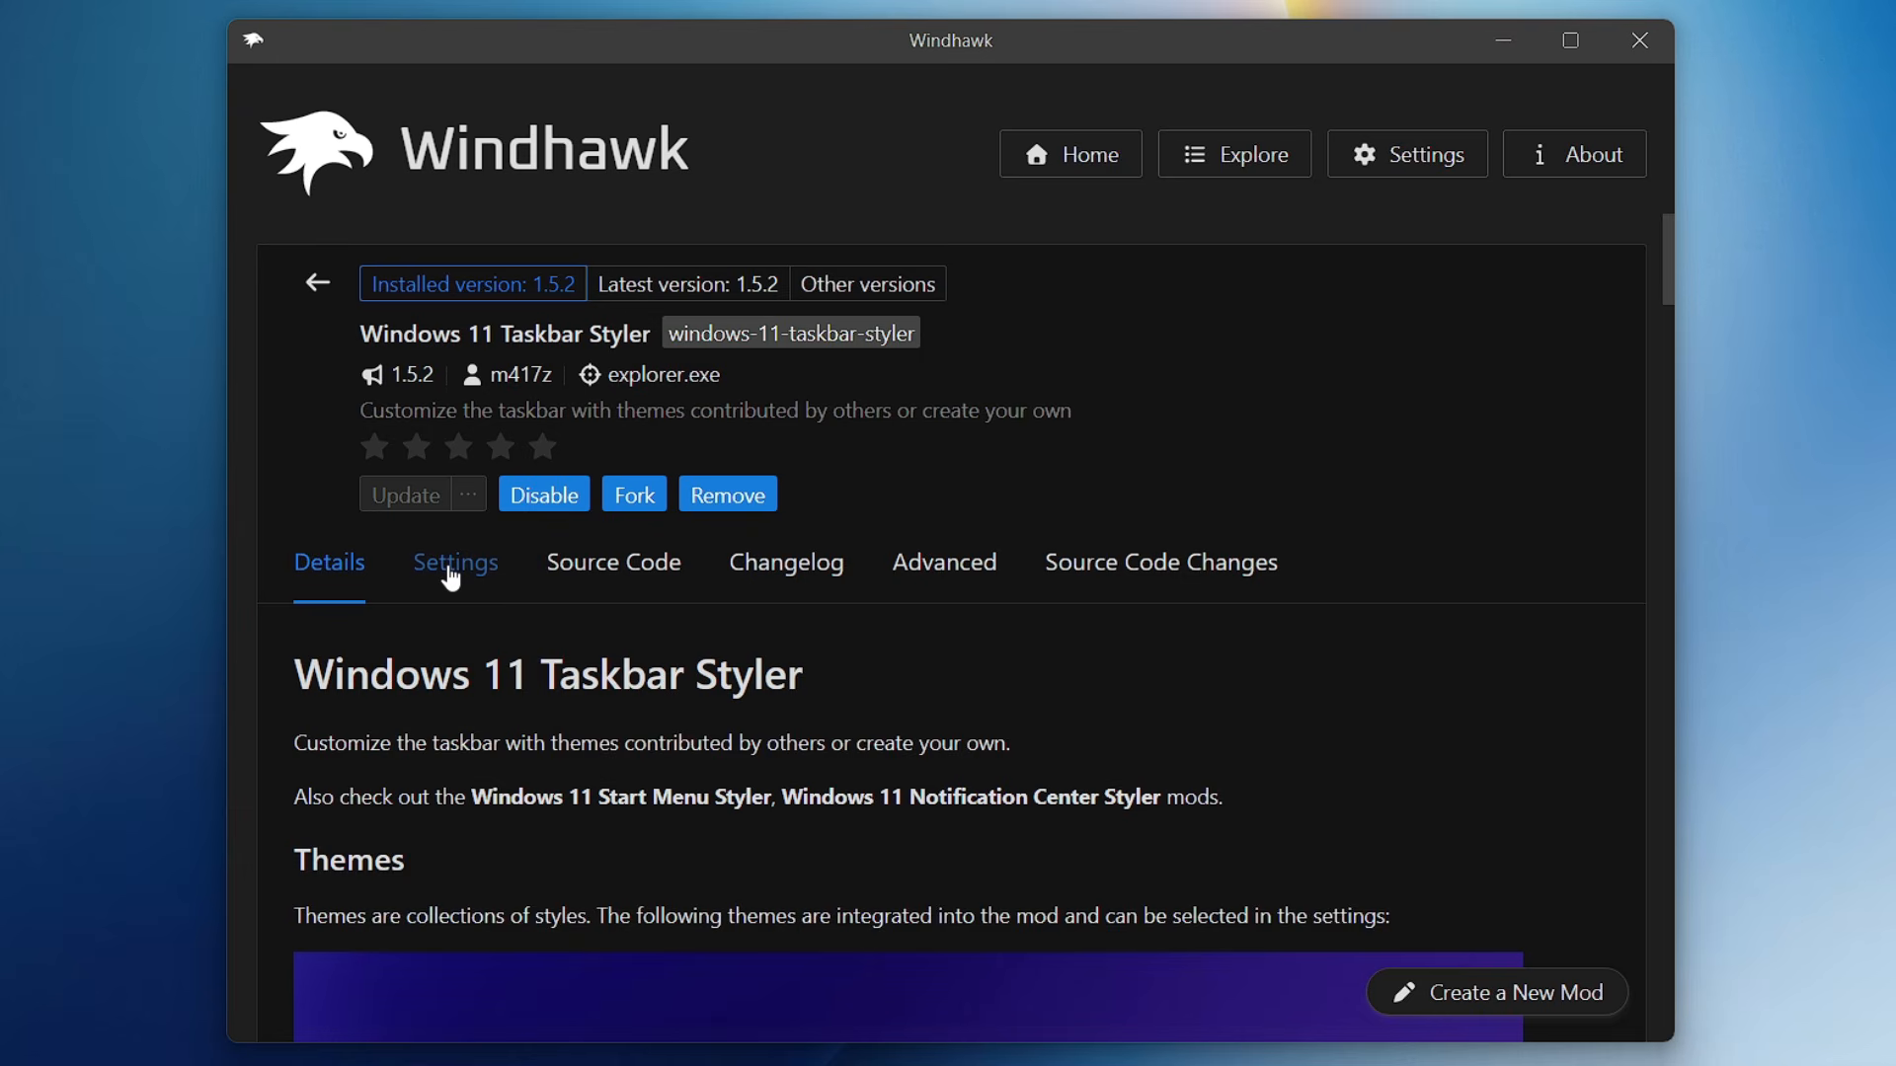
# - Set the Windows 11 Taskbar Styler mod's theme to TranslucentTaskbar and save its settings
pyautogui.click(452, 564)
pyautogui.scroll(-3, 464, 580)
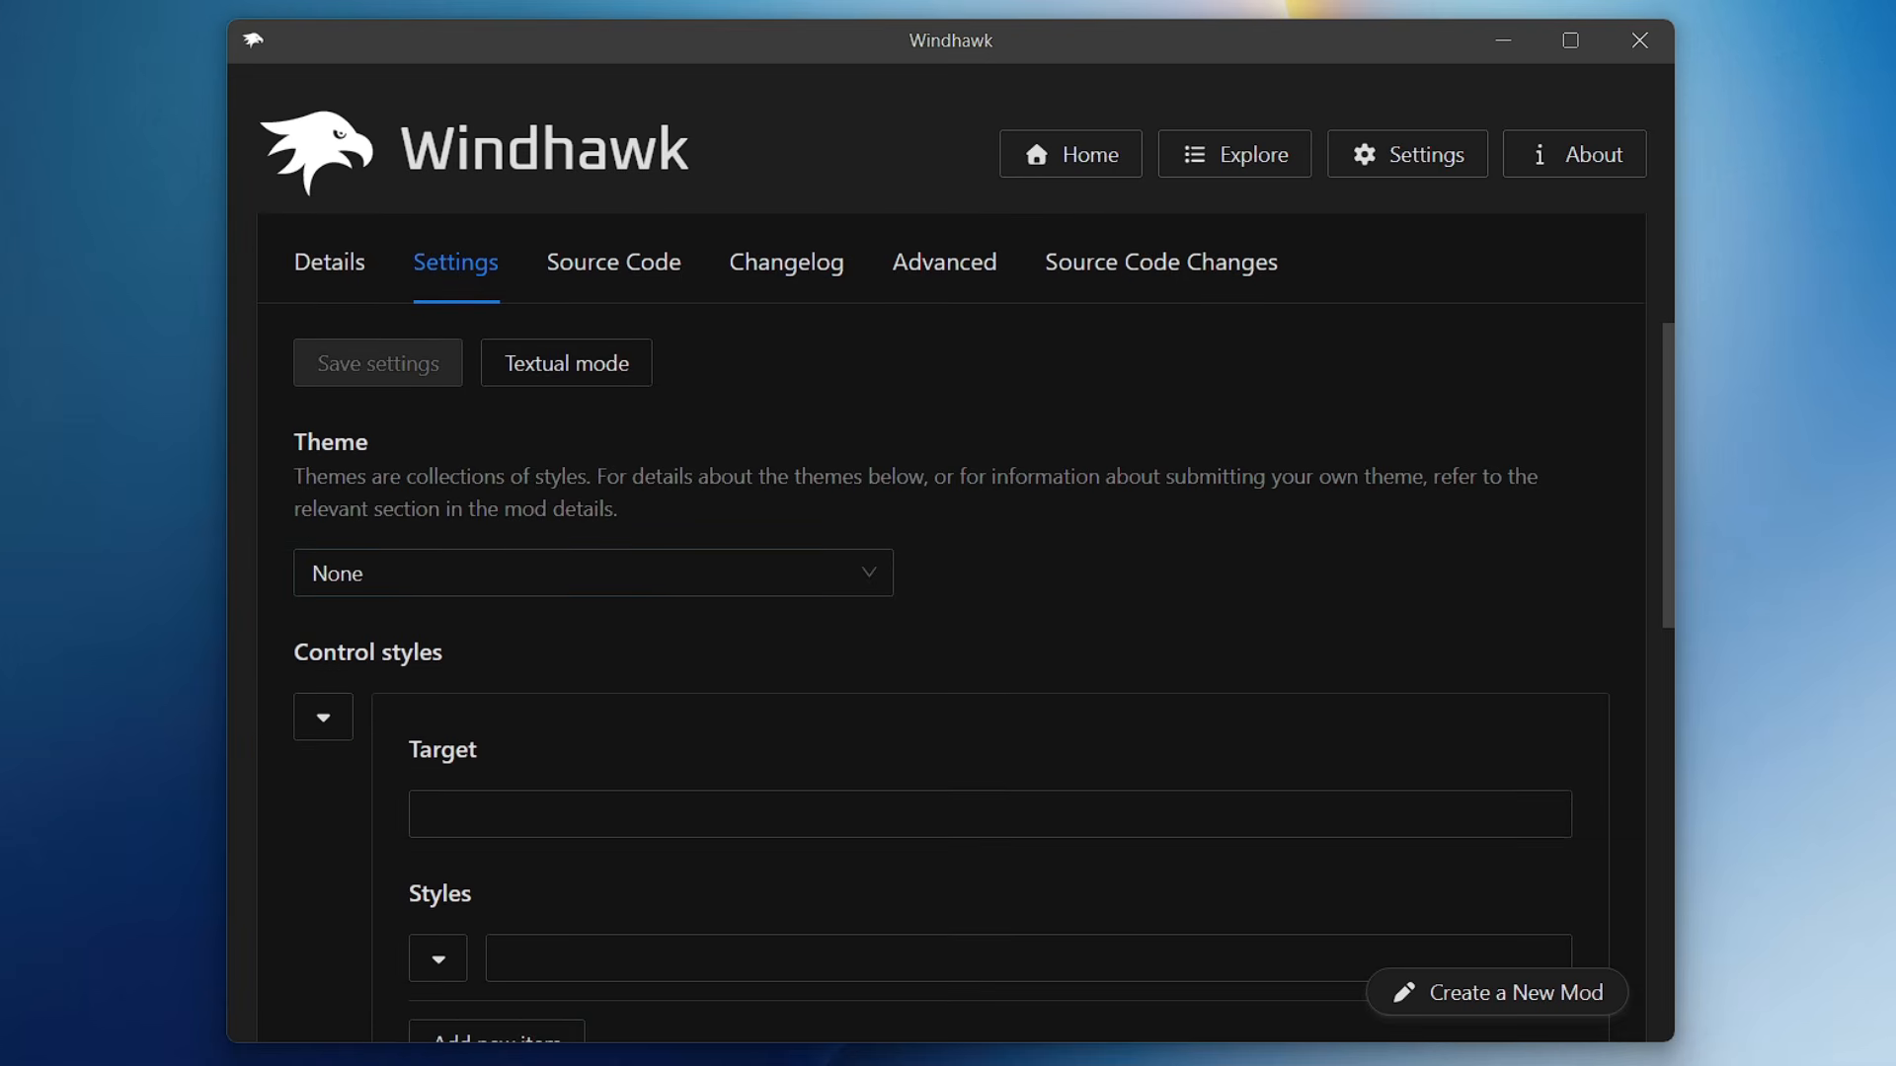
pyautogui.click(497, 574)
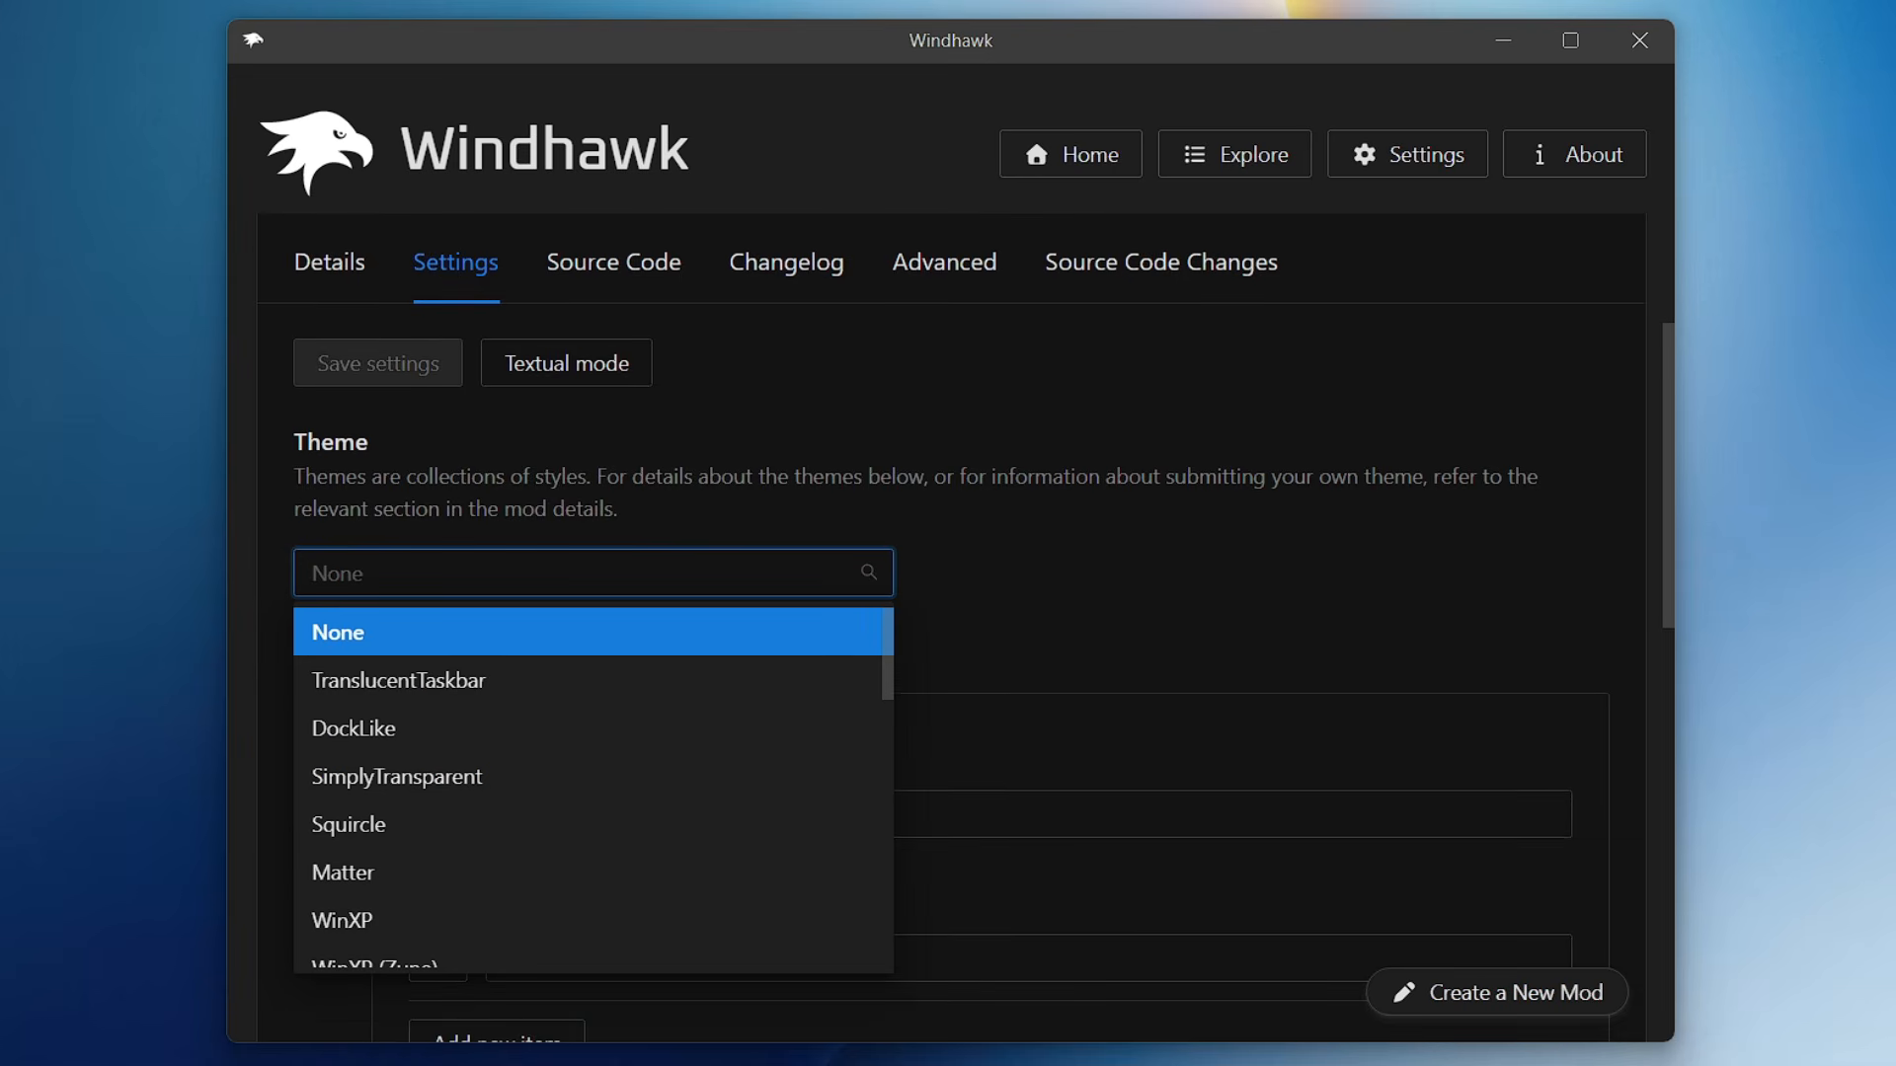
pyautogui.click(457, 696)
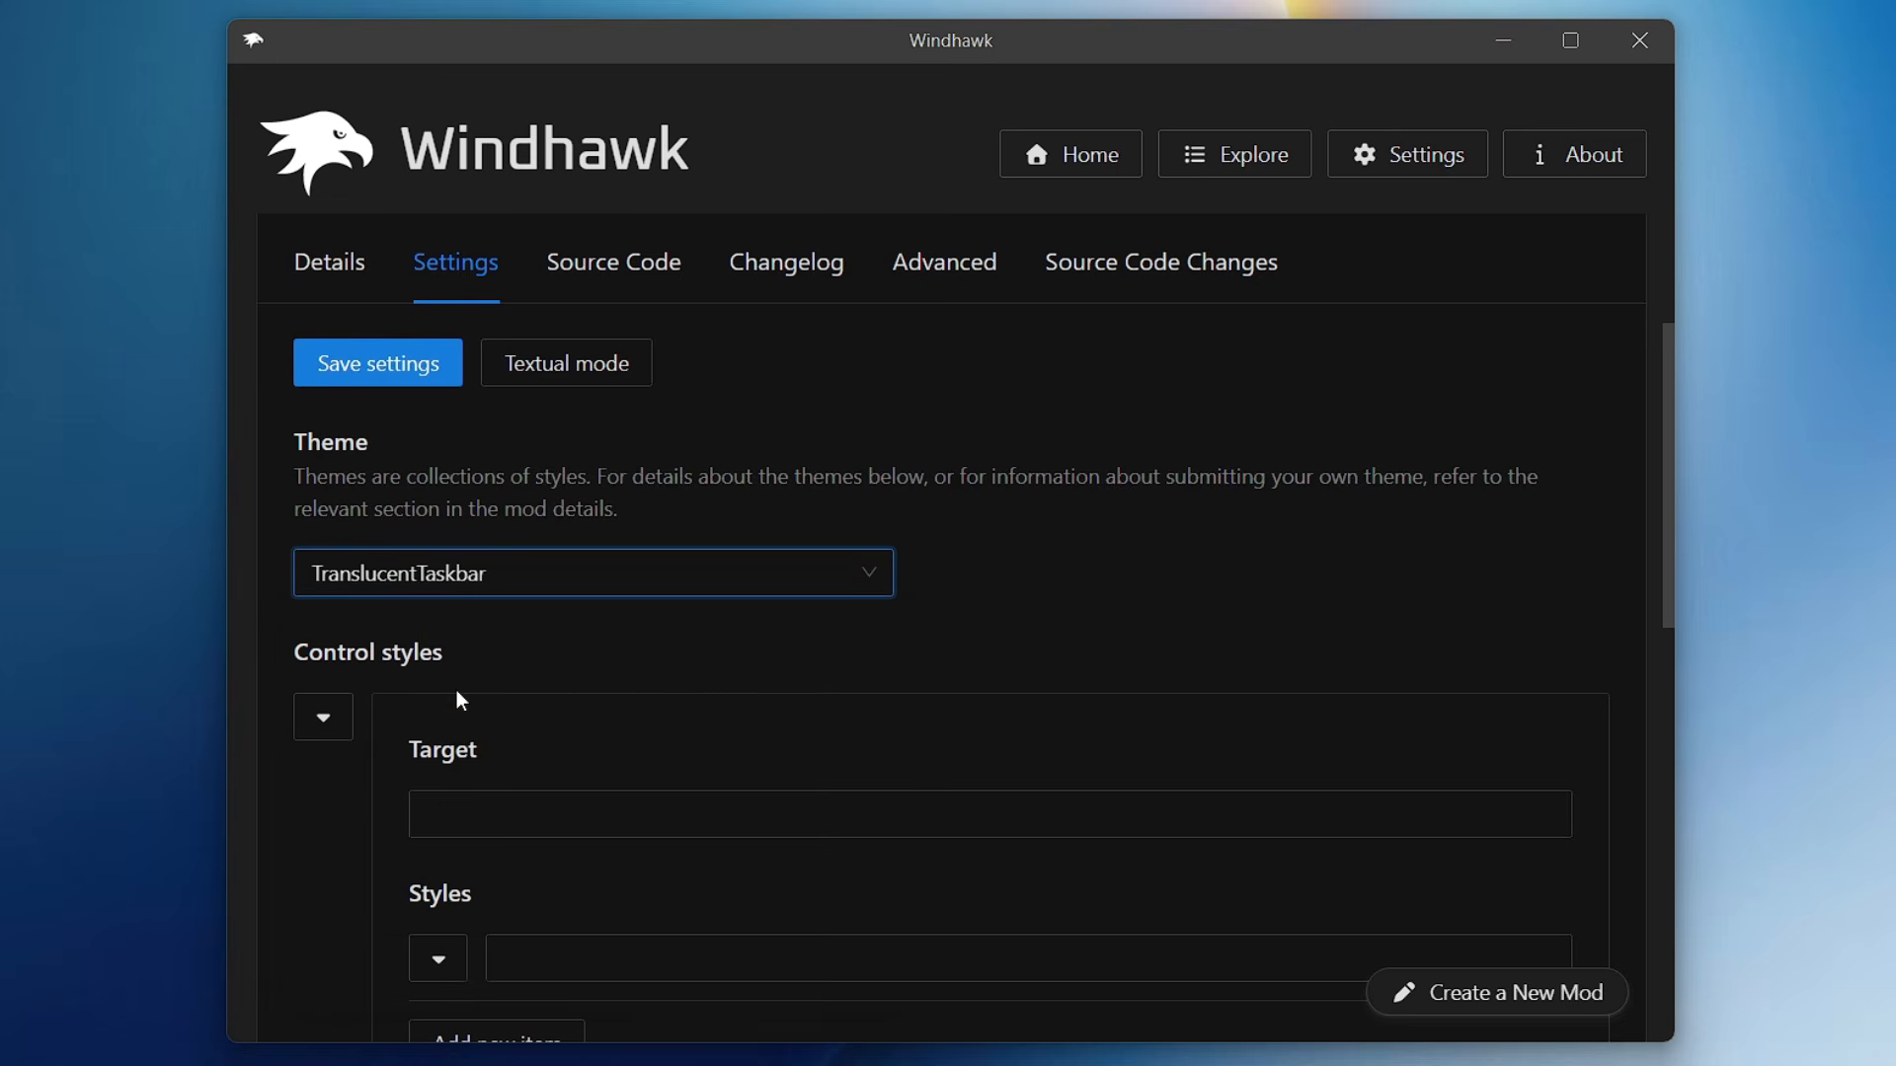
pyautogui.click(389, 373)
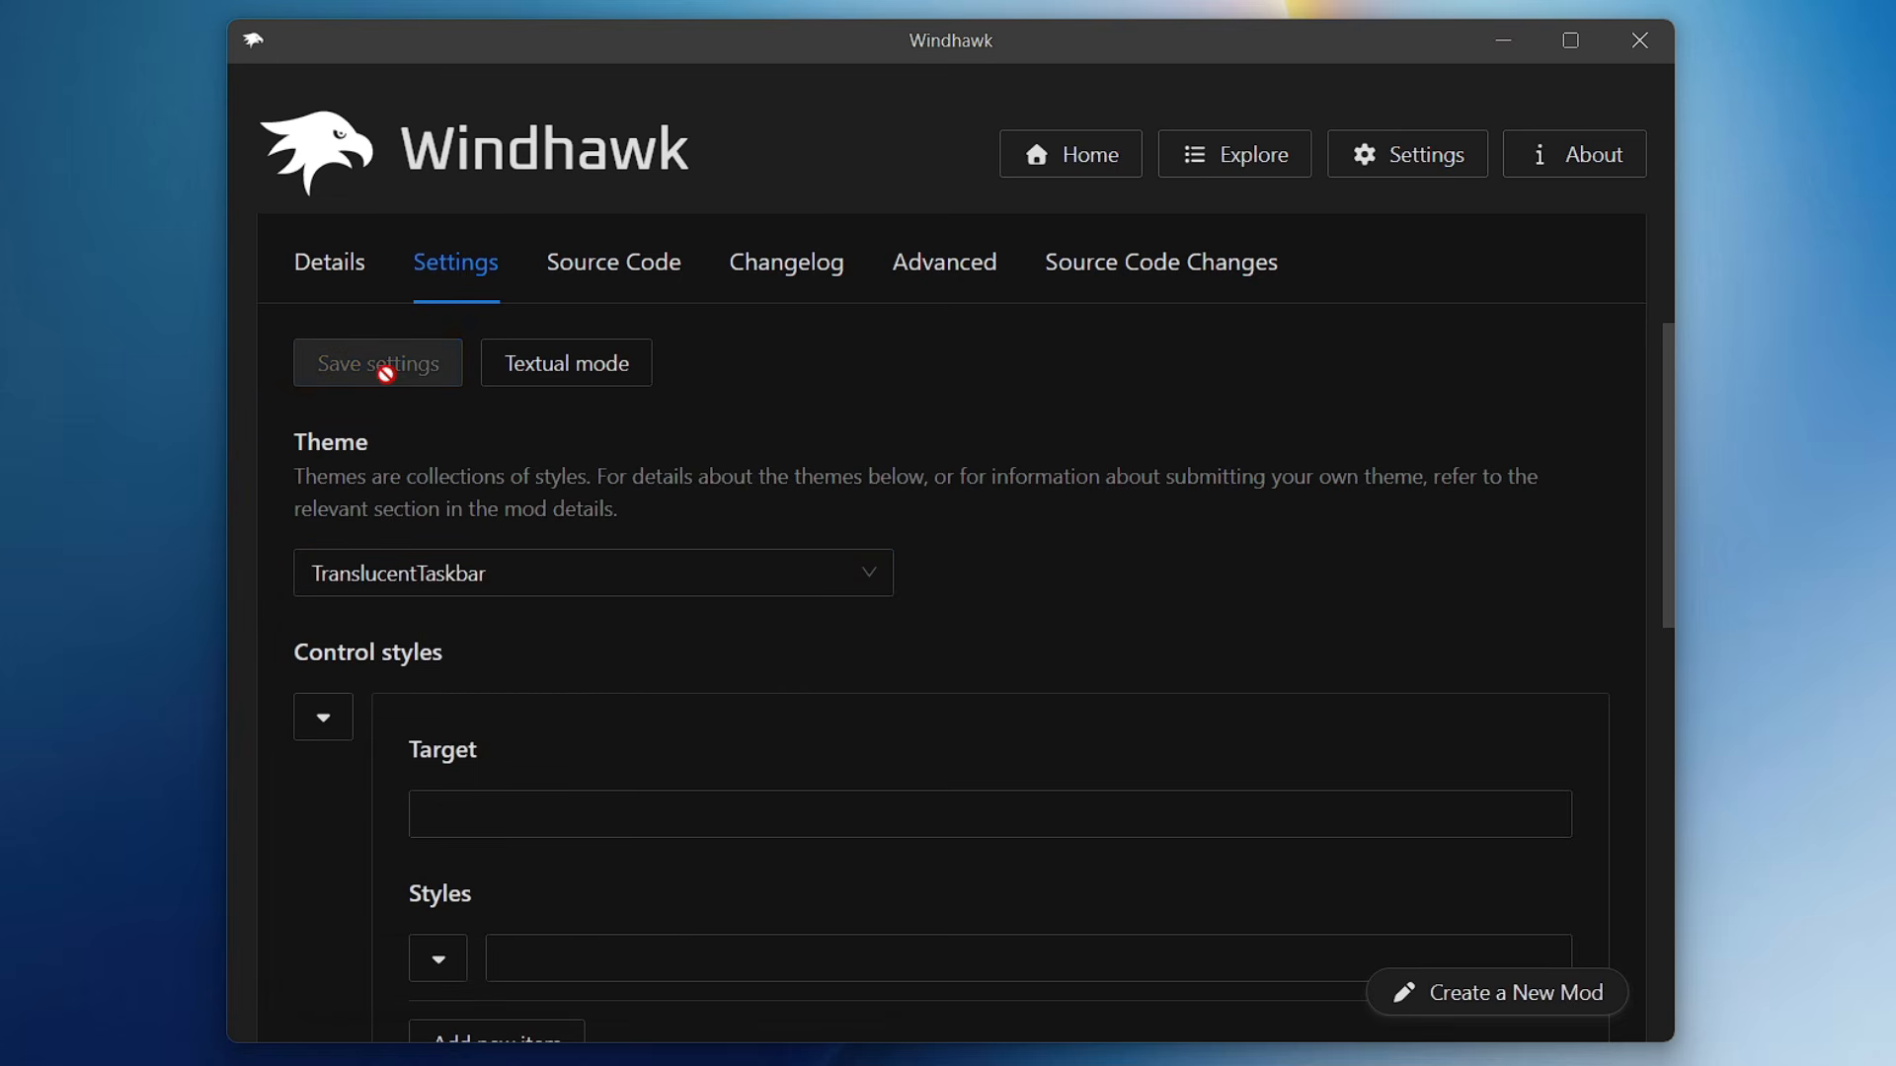
# - Minimize Windhawk and examine the look of the taskbar together with File Explorer's Downloads window and the Start menu
pyautogui.click(1404, 129)
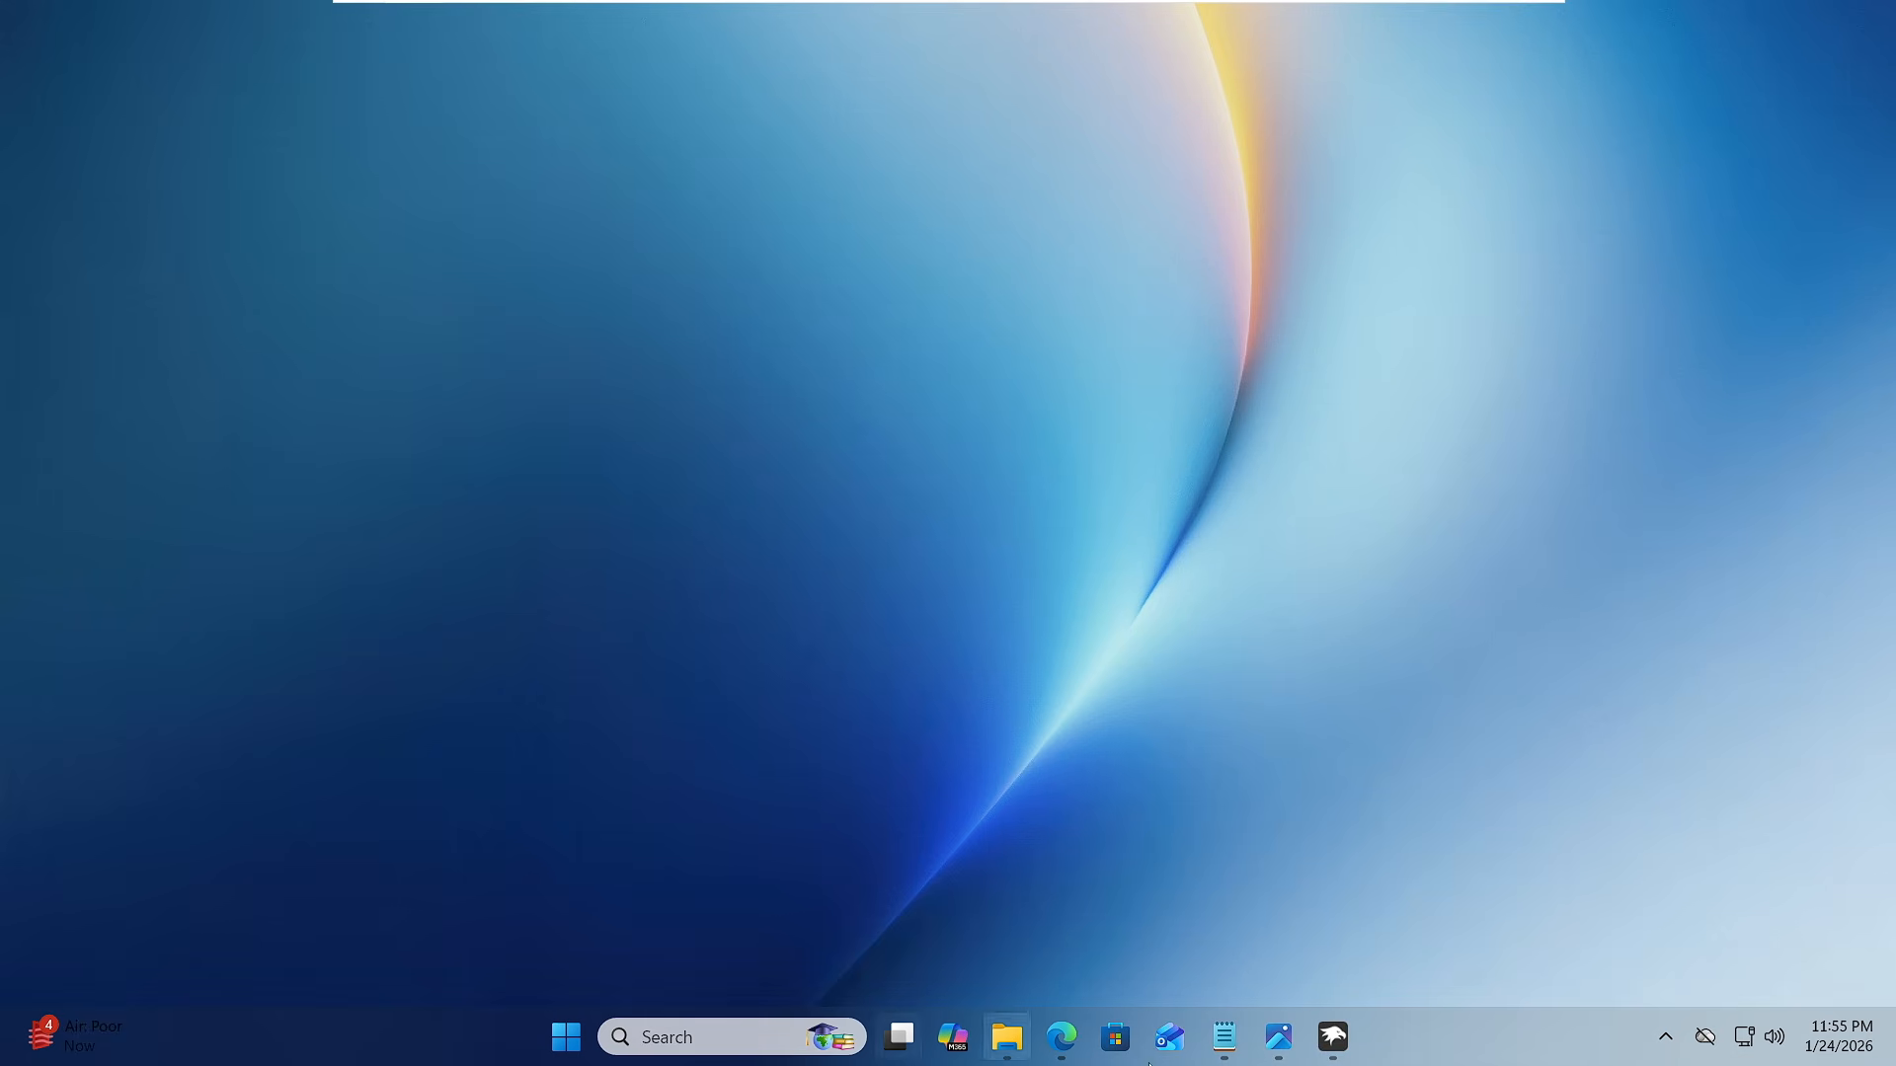
pyautogui.click(1022, 1036)
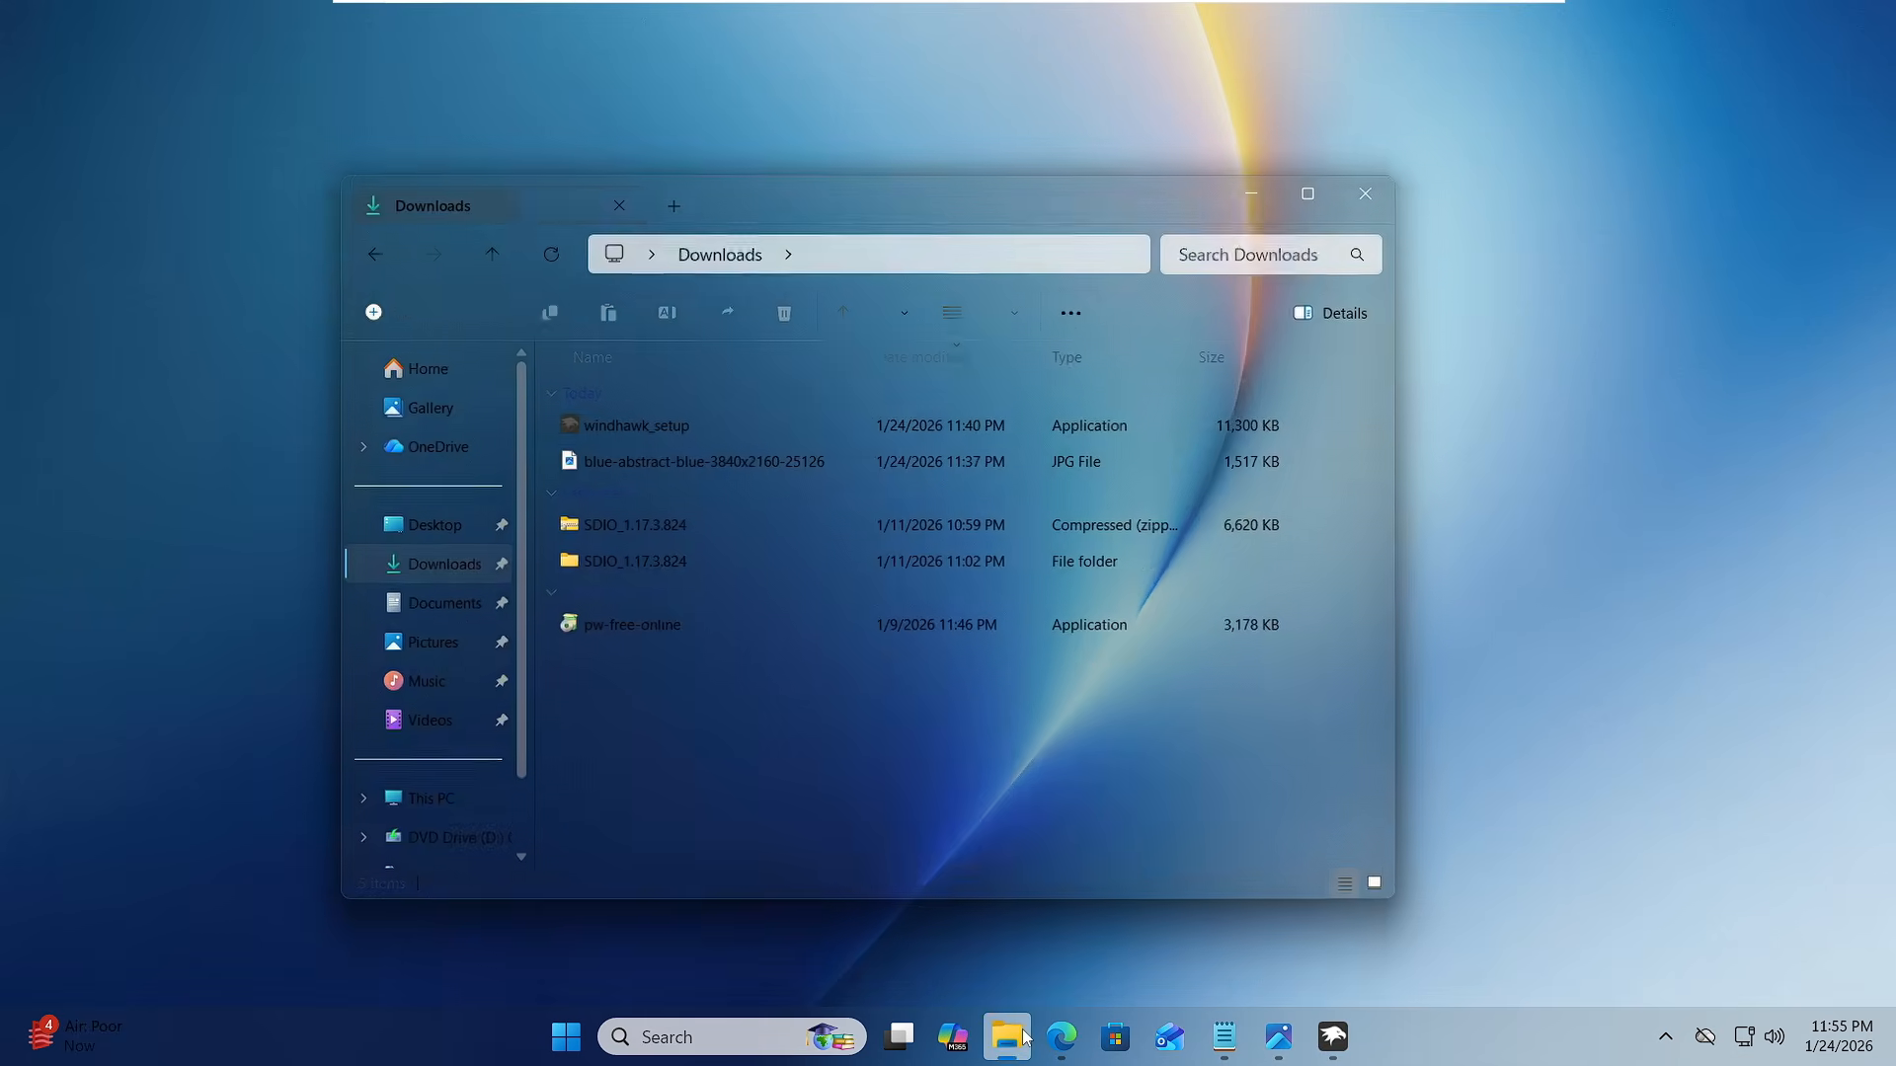
pyautogui.click(563, 1039)
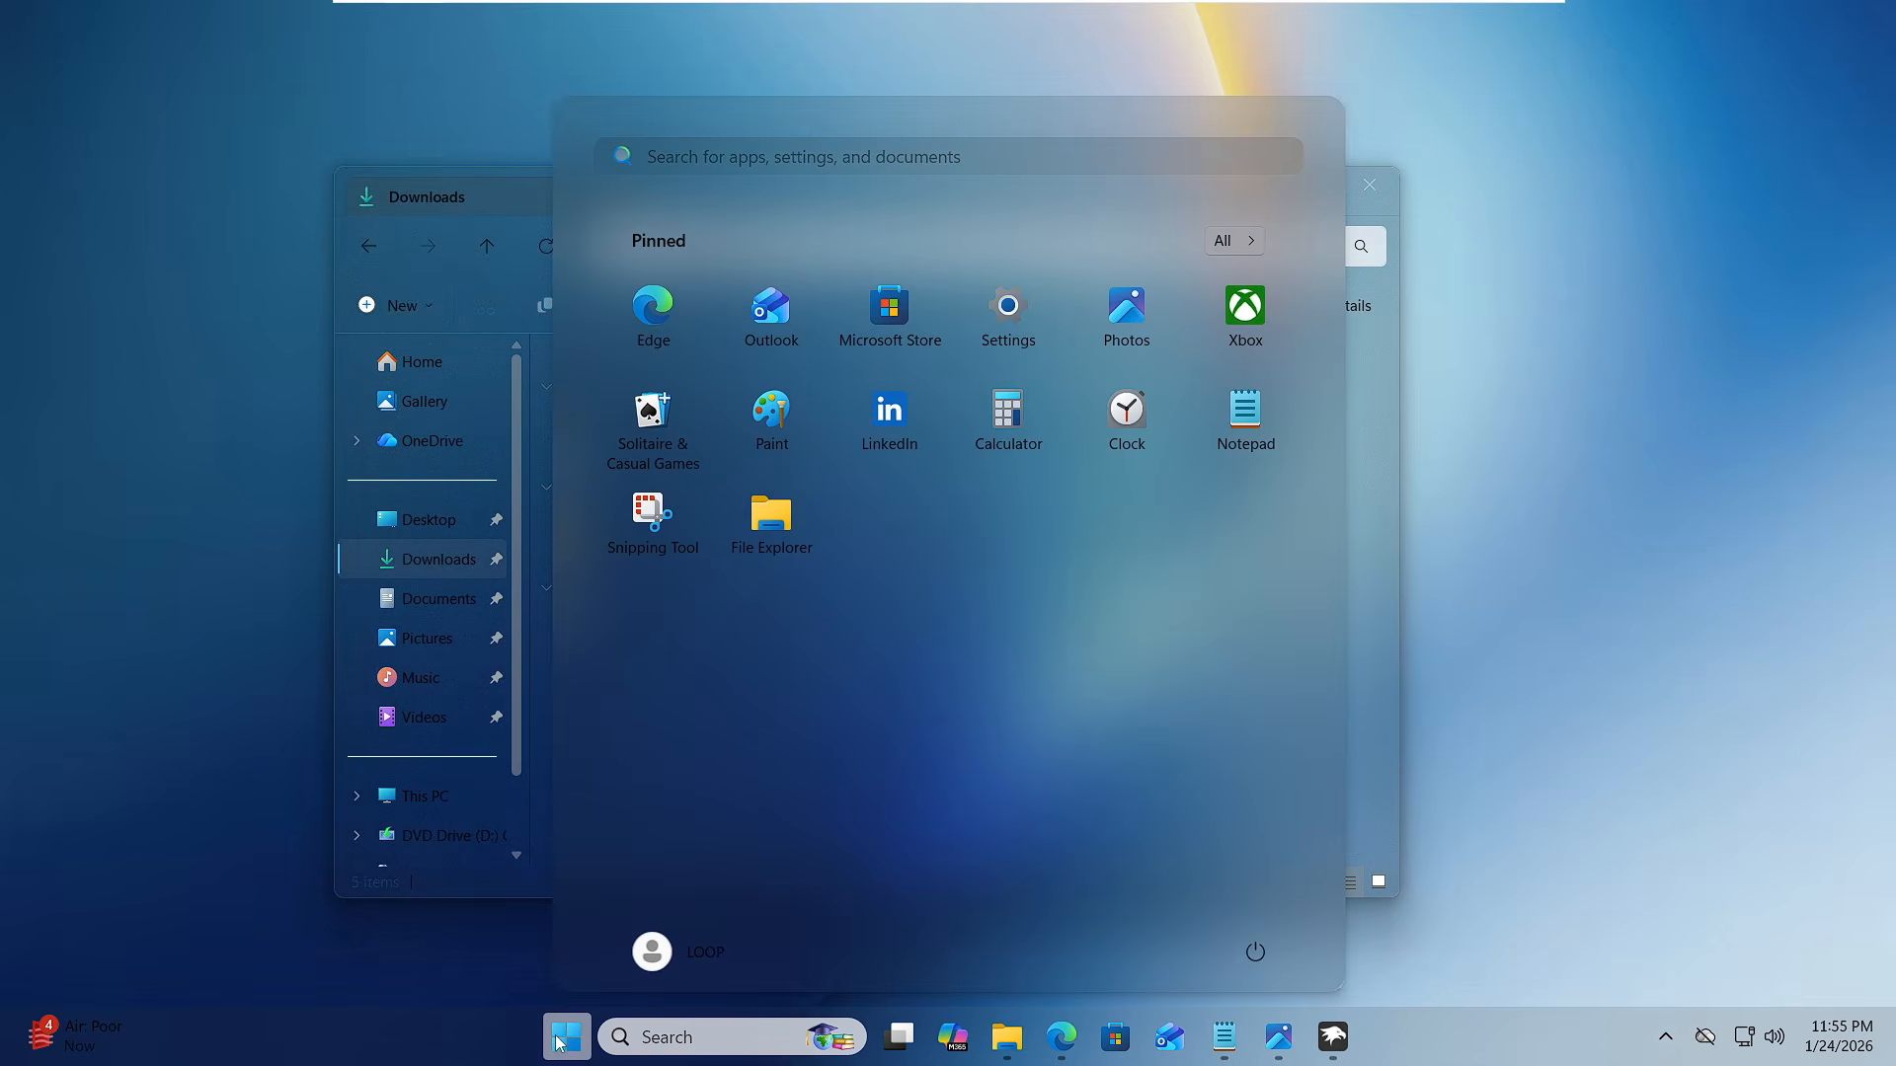
pyautogui.click(558, 1043)
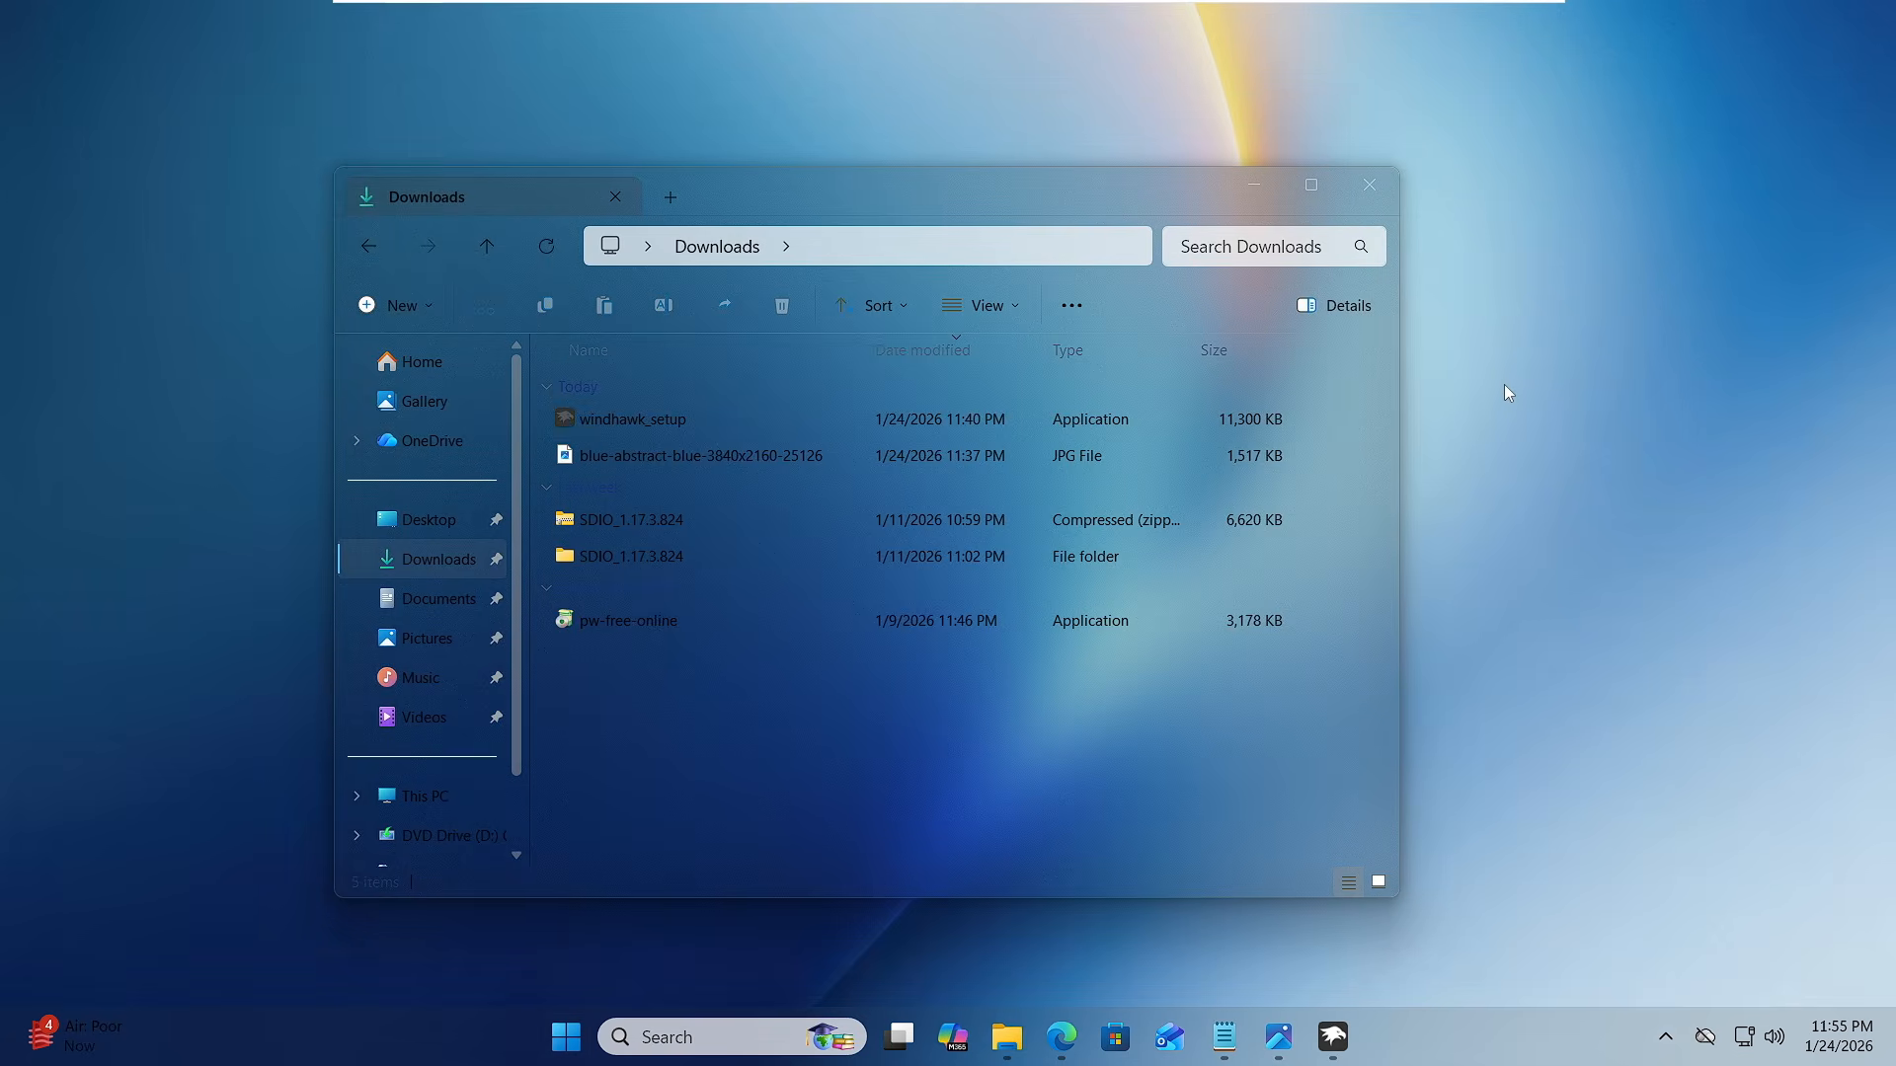
pyautogui.click(1255, 183)
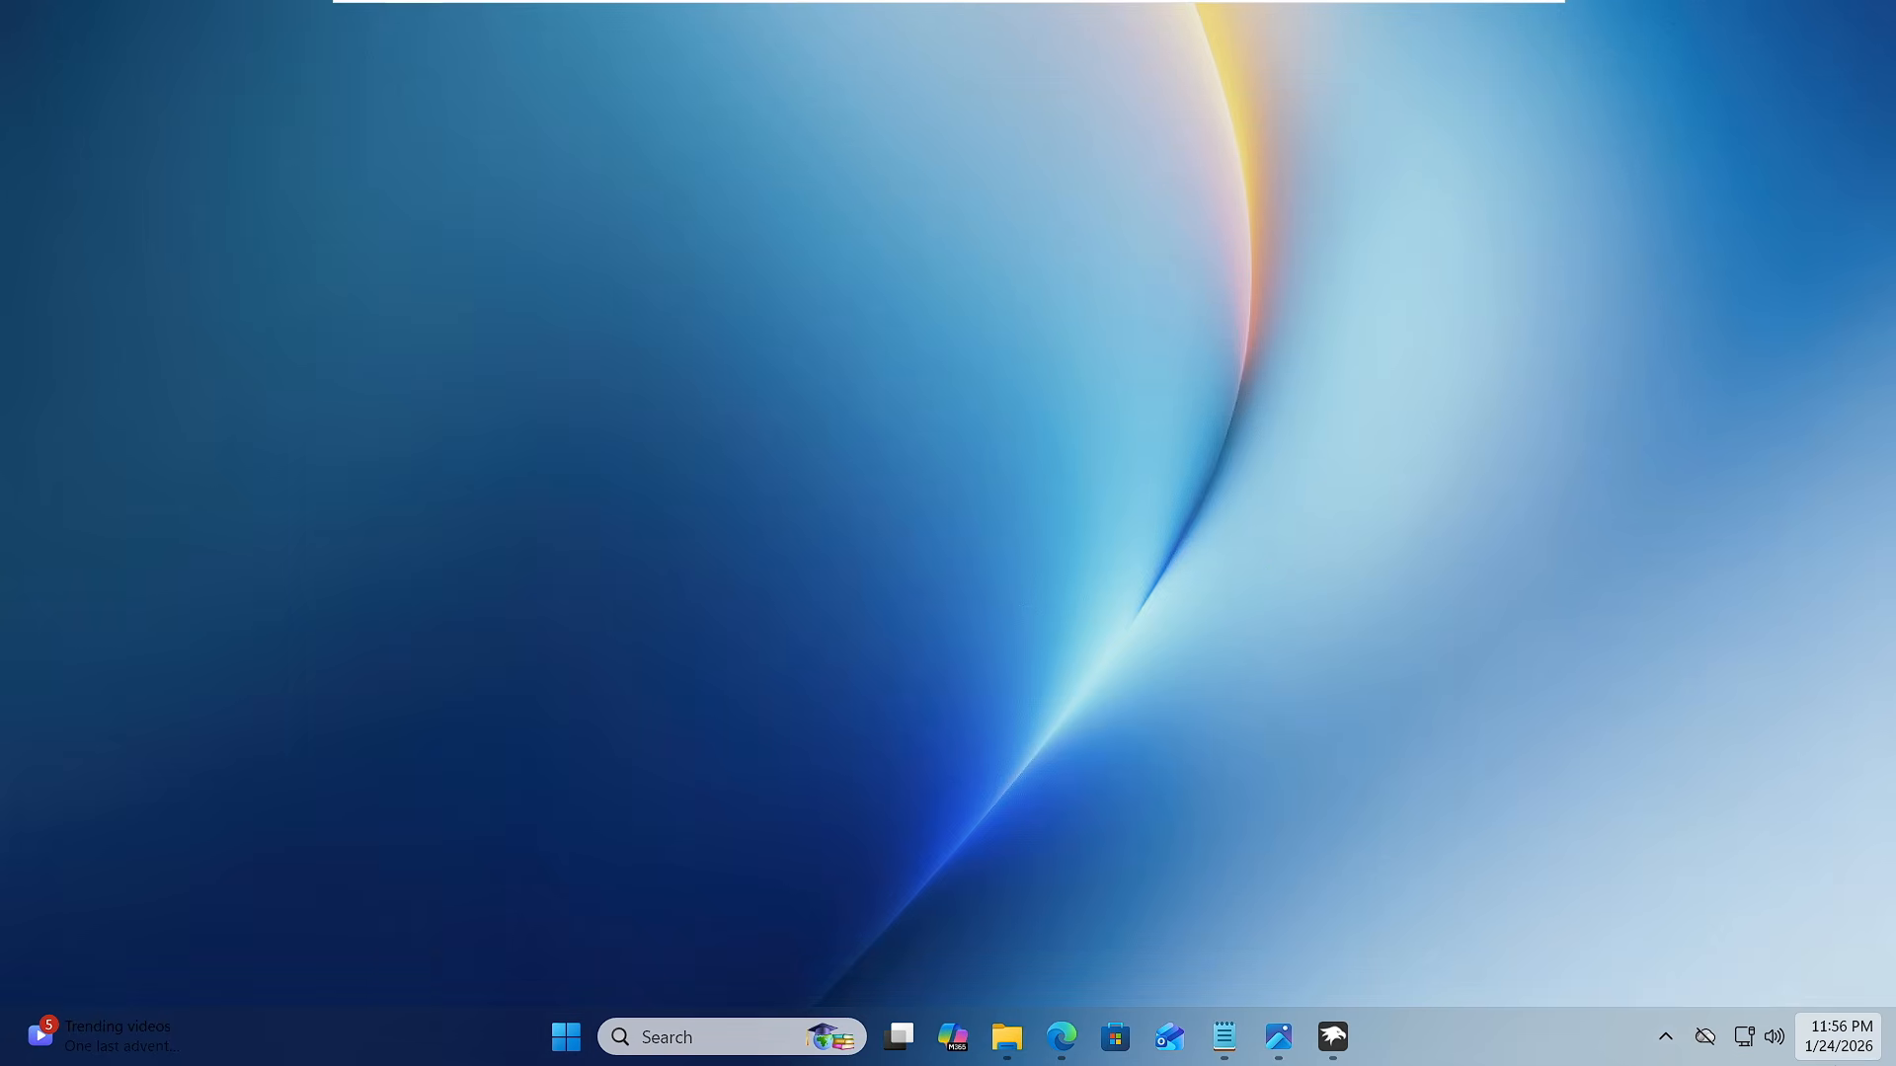
# - Examine the look of the notification center and calendar flyout, close it, and switch back to Windhawk
pyautogui.click(1839, 1037)
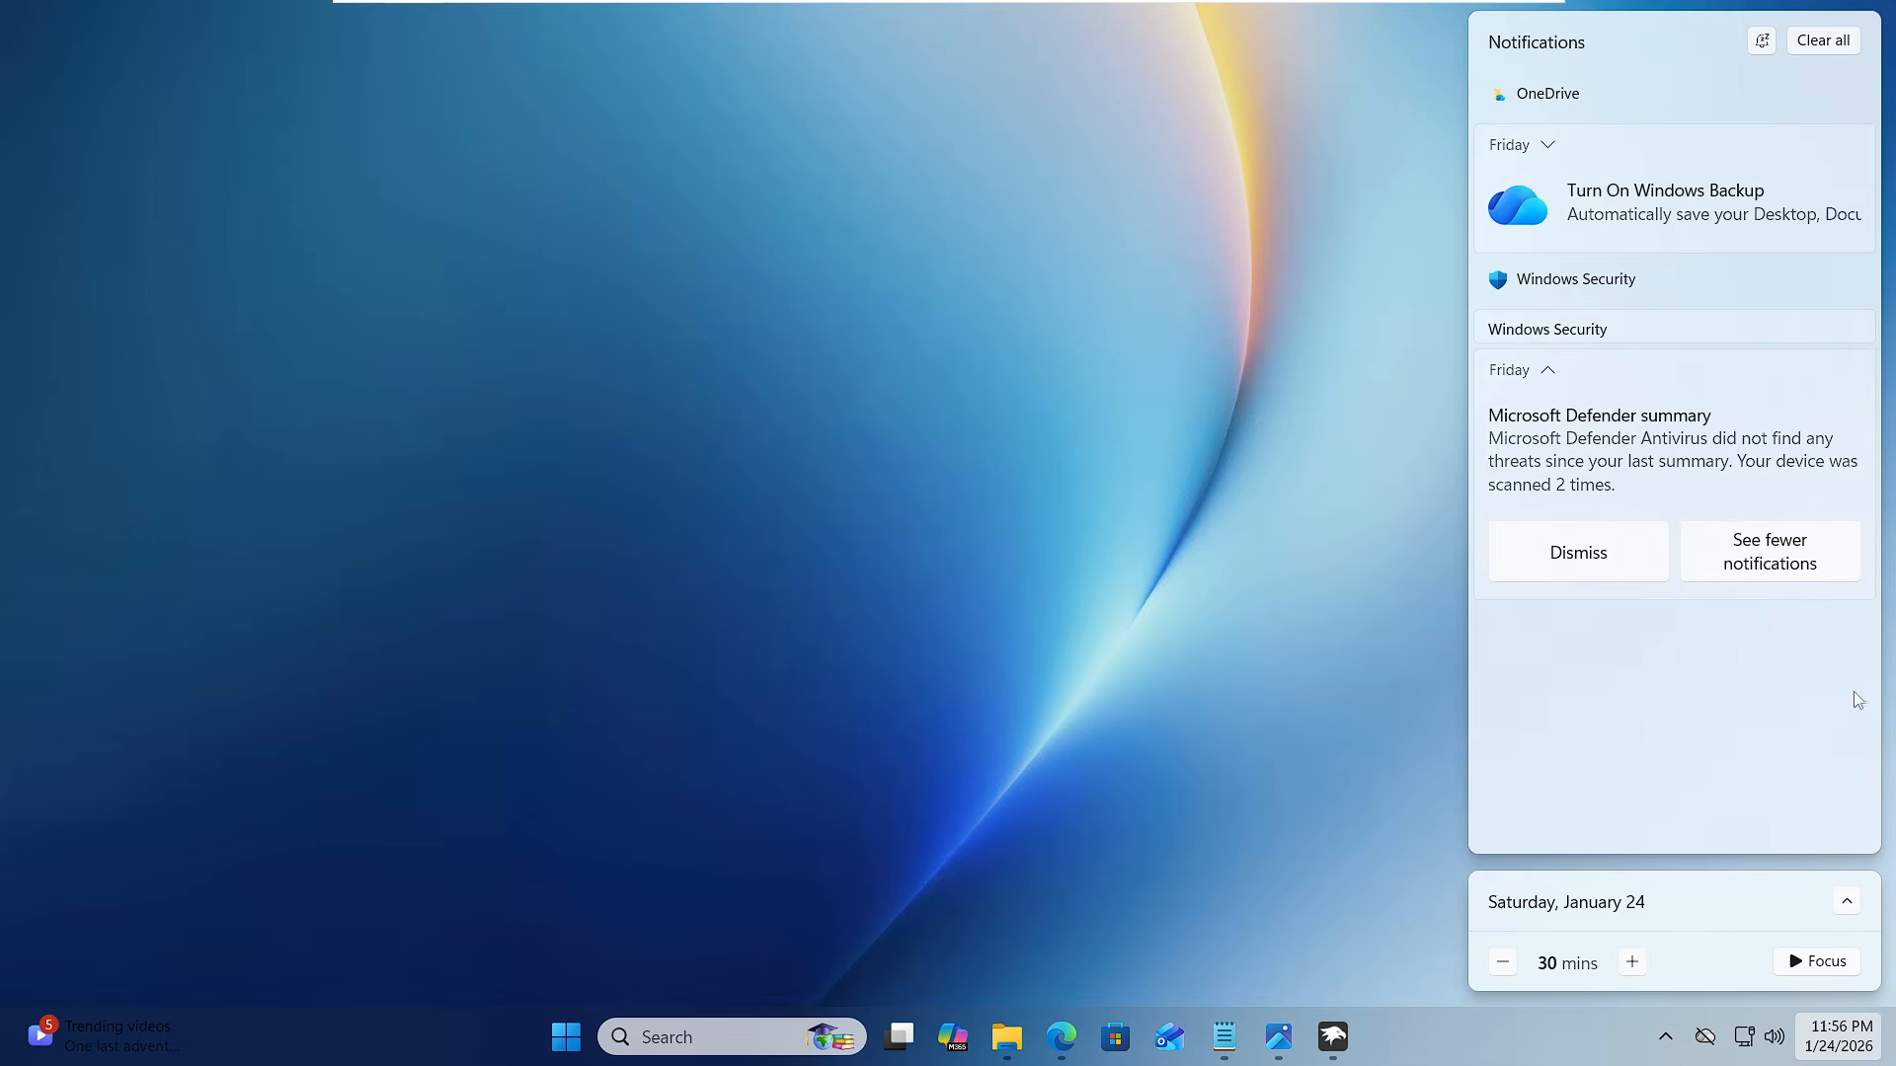
pyautogui.click(1418, 527)
pyautogui.click(1333, 1036)
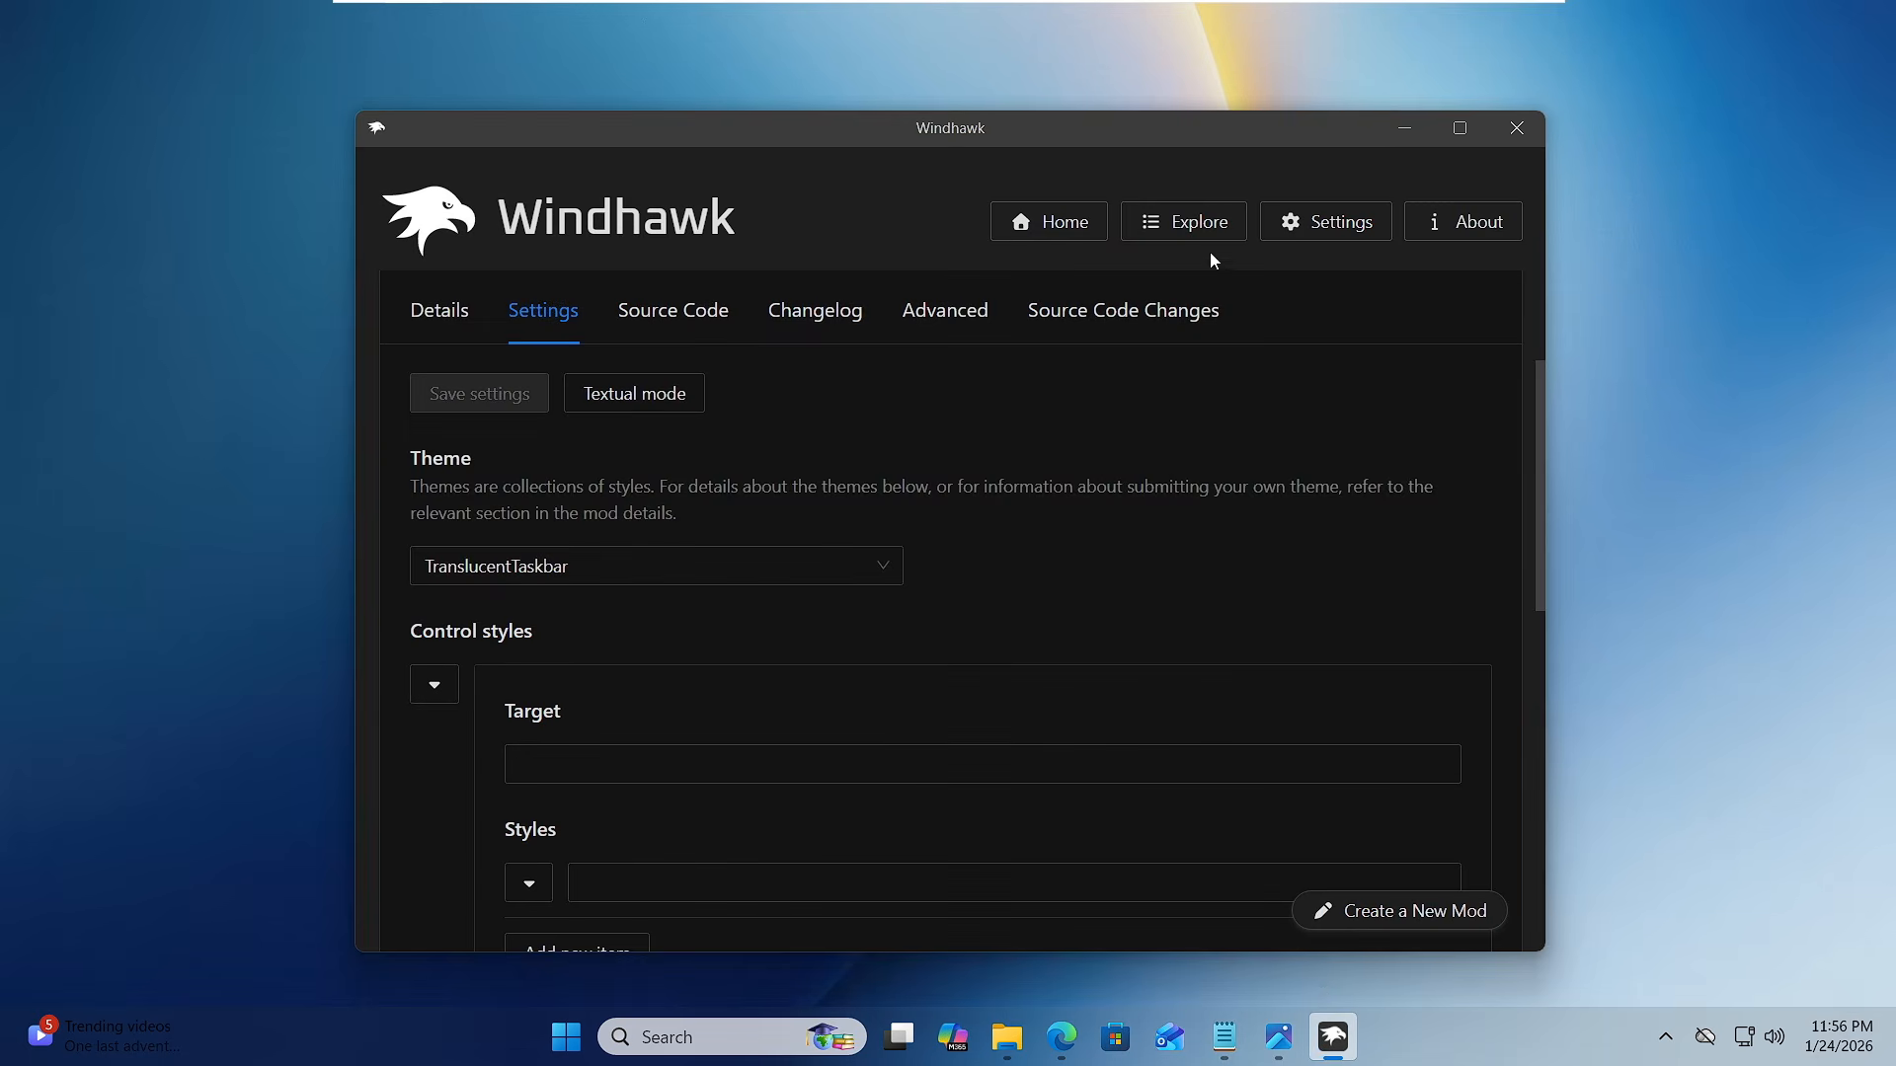
# - Install the Windows 11 Notification Center Styler mod from the mod listing, accepting the risk
pyautogui.click(1161, 226)
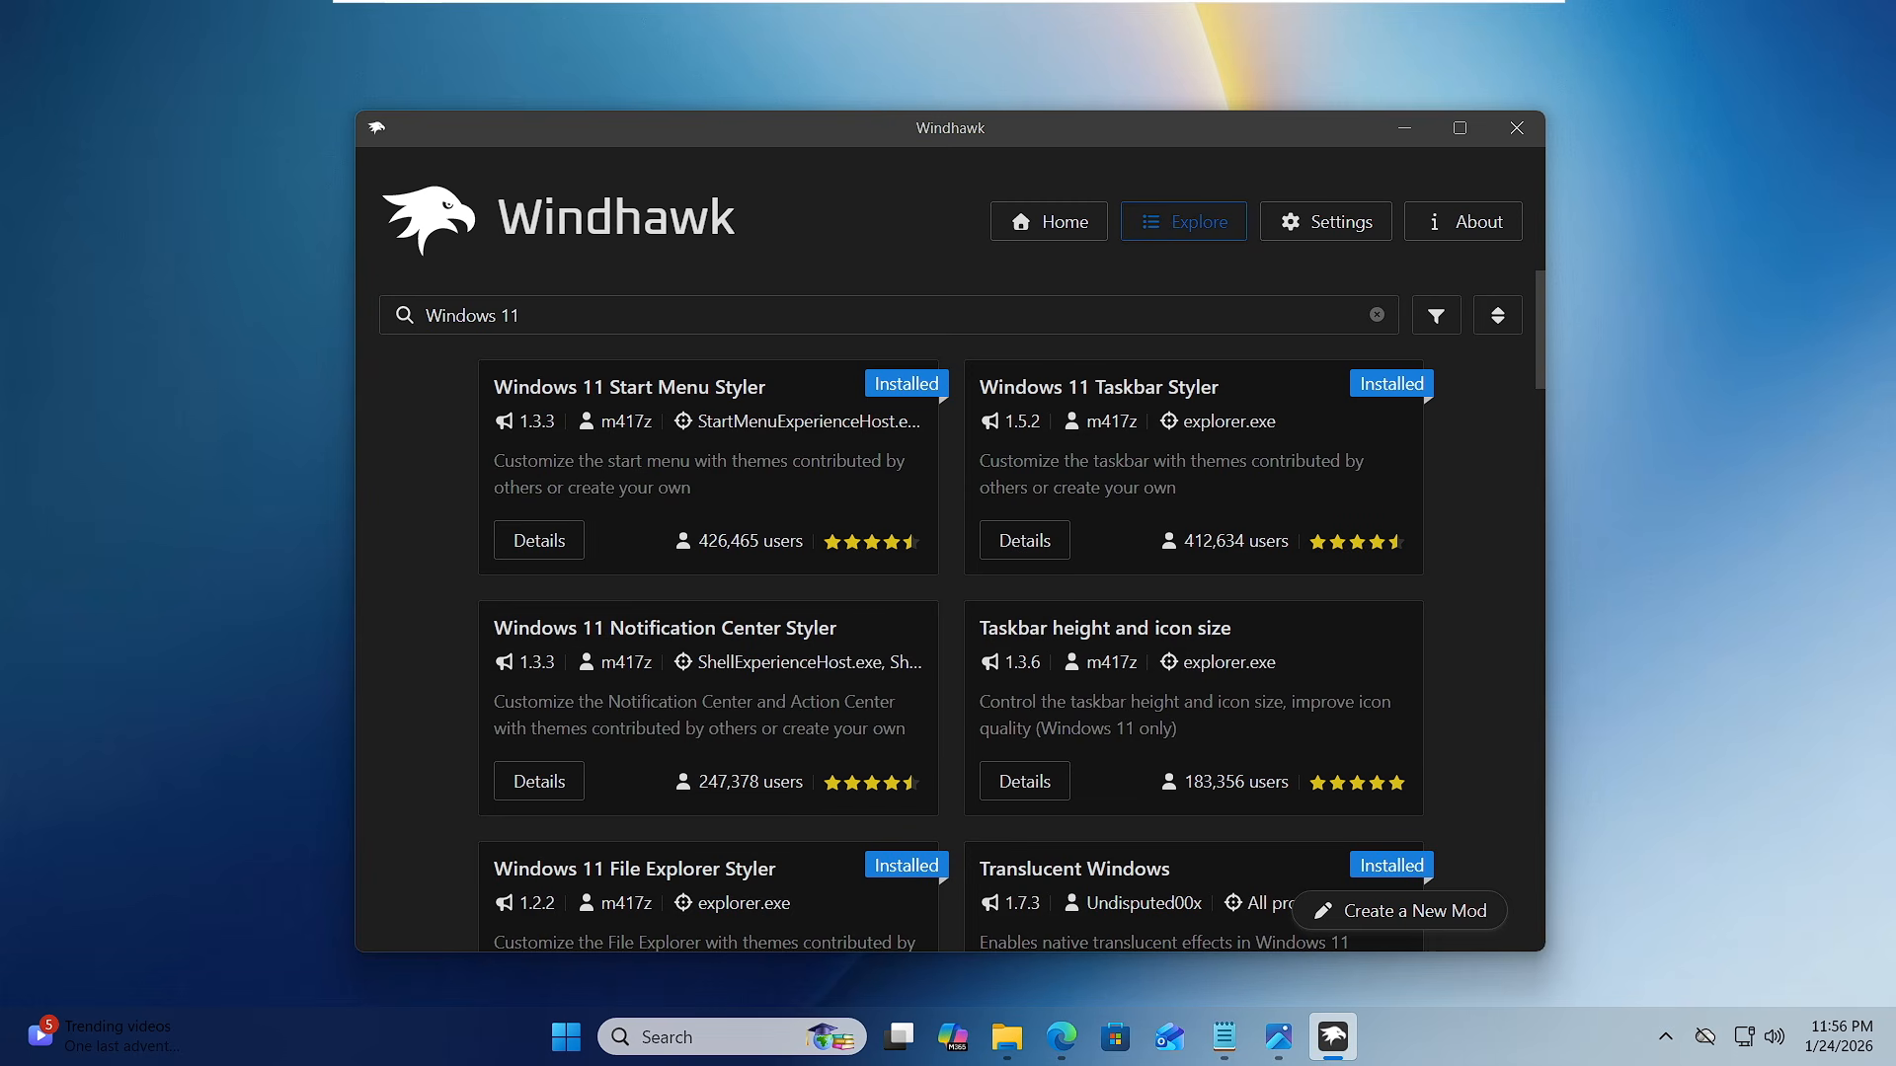
pyautogui.scroll(-2, 604, 607)
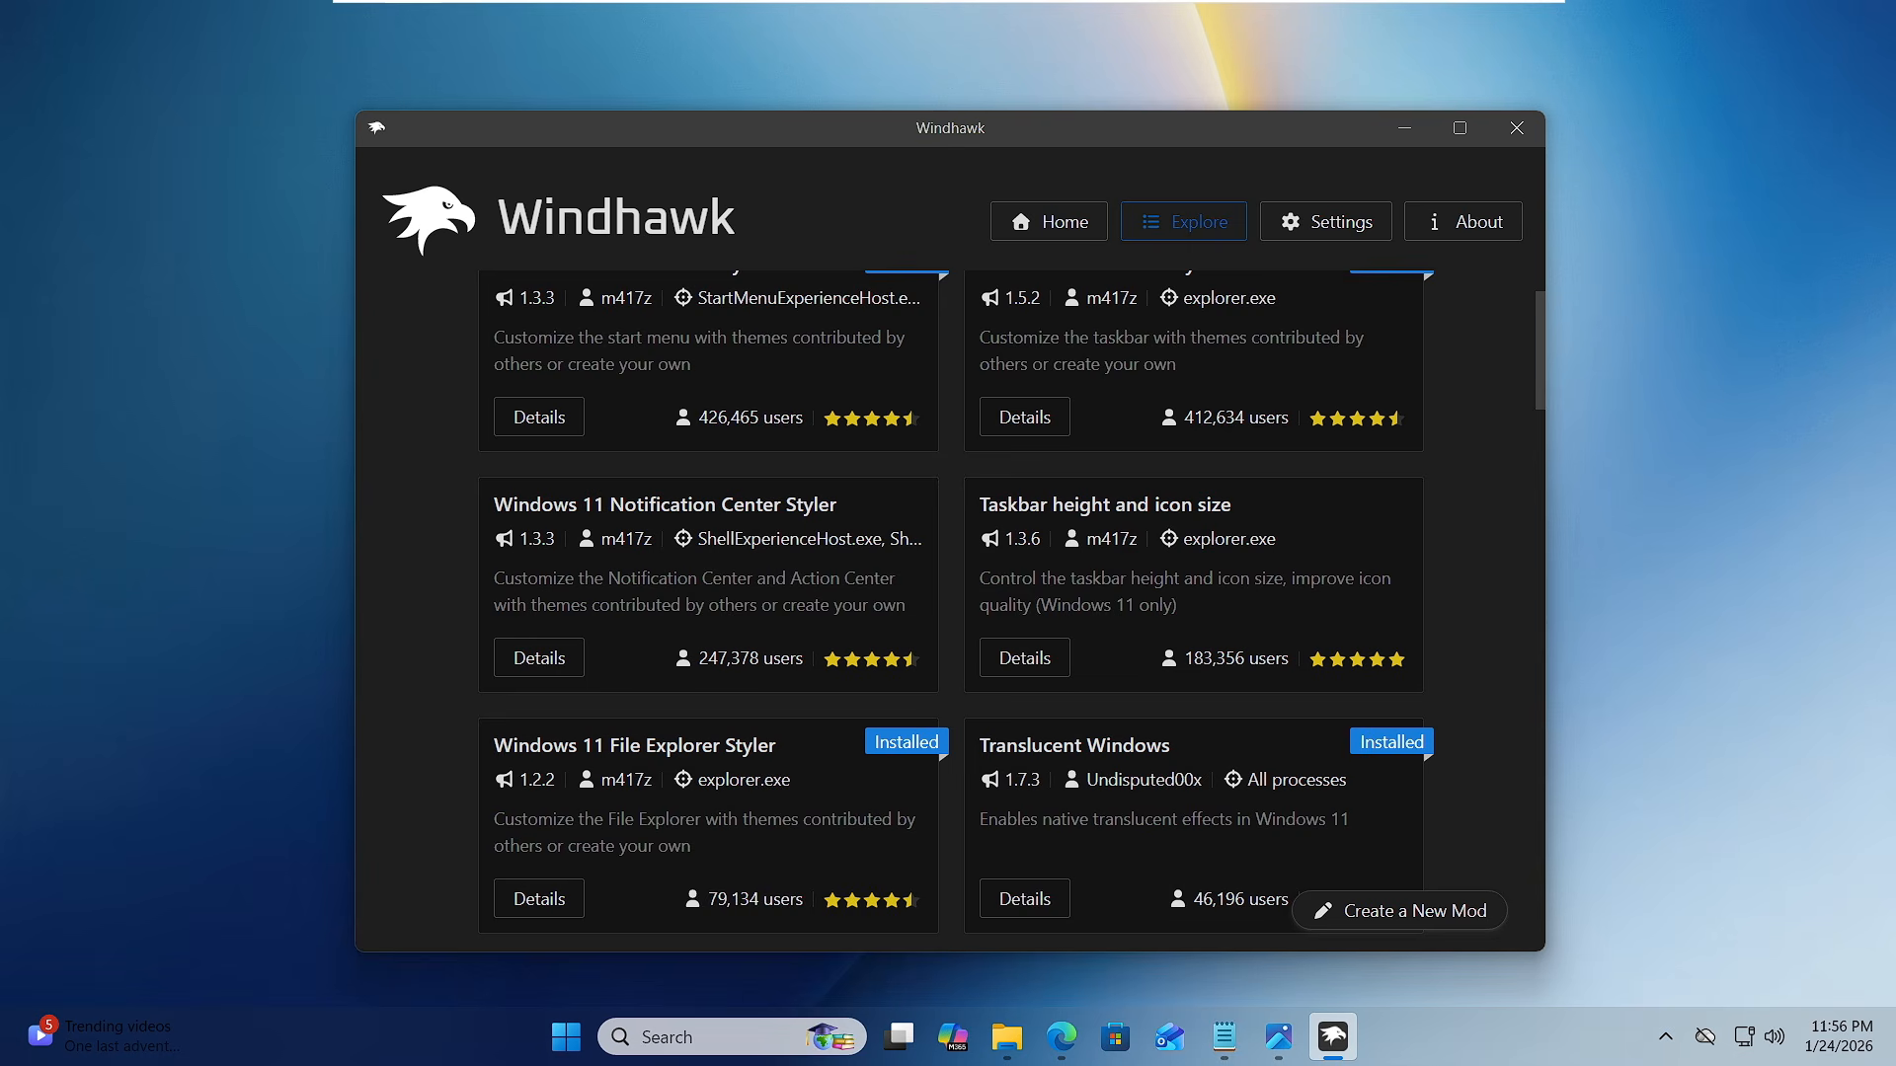
pyautogui.click(552, 673)
pyautogui.click(500, 432)
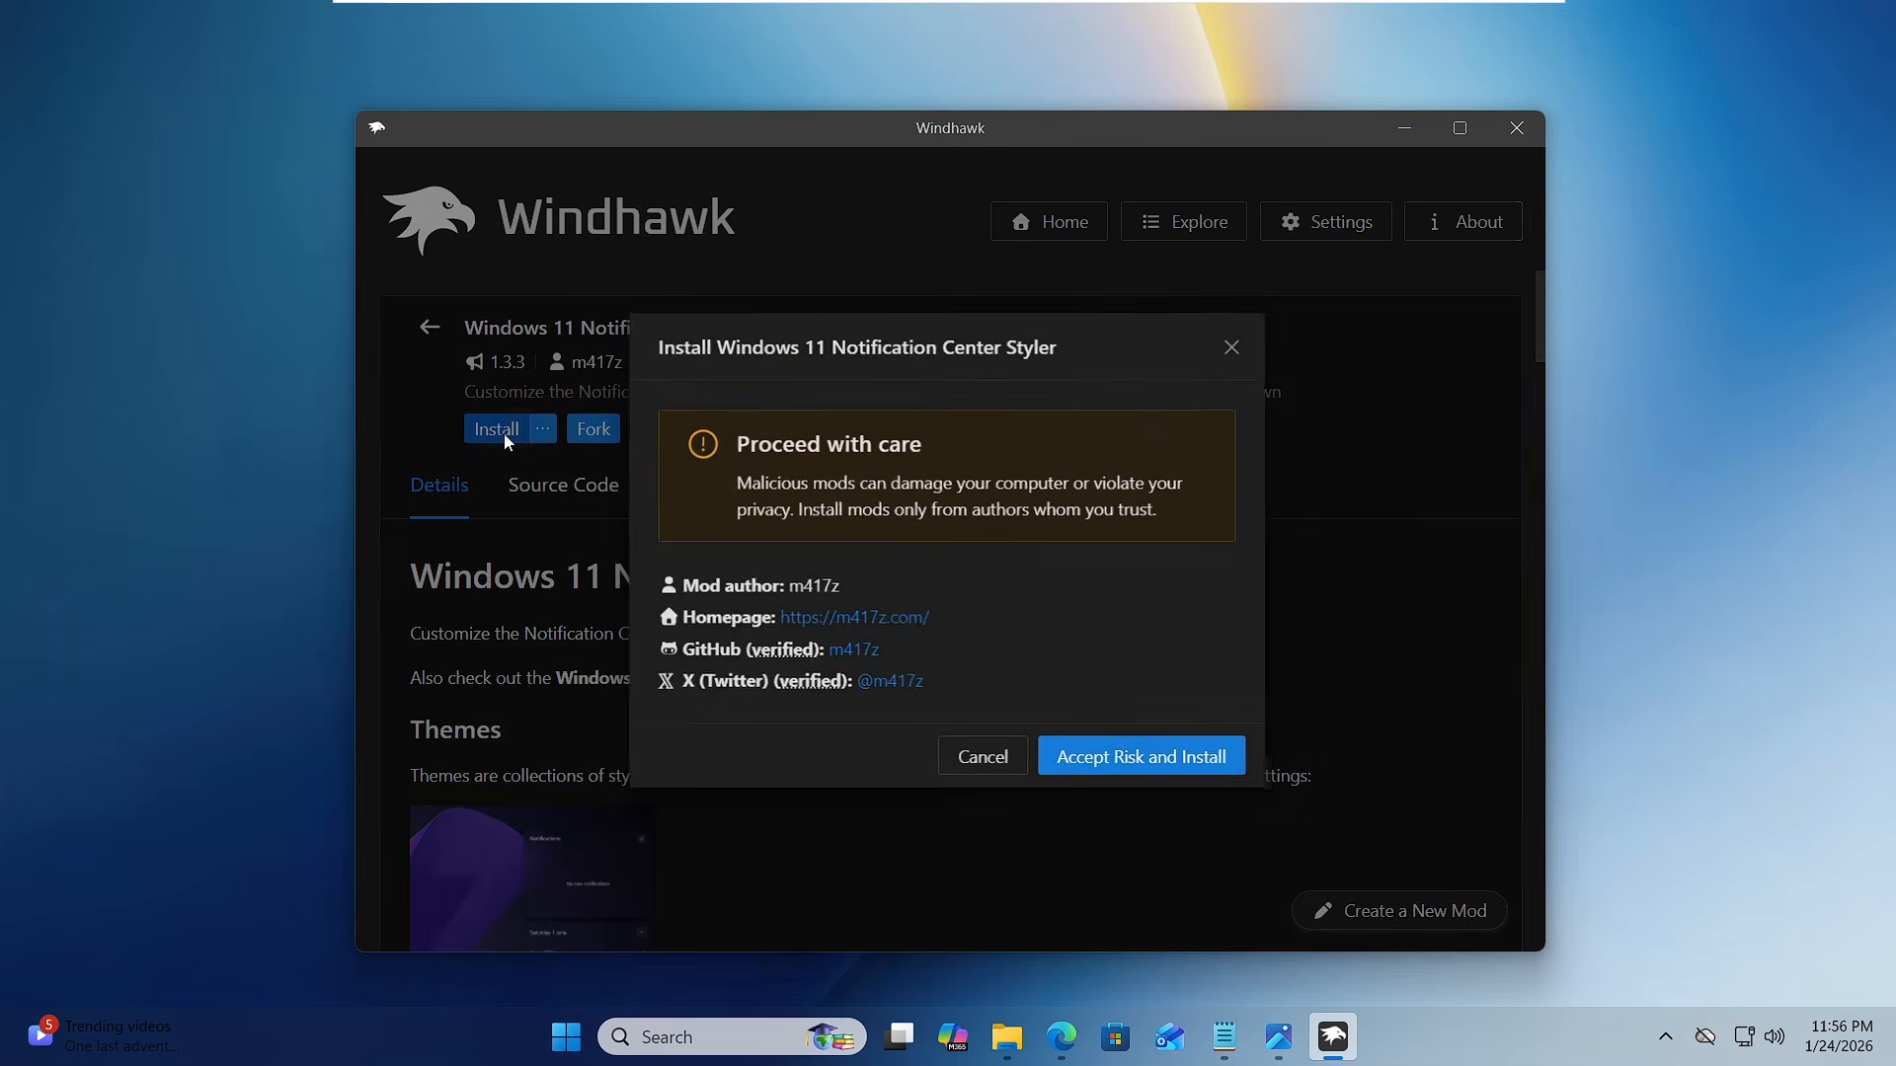
pyautogui.click(1122, 763)
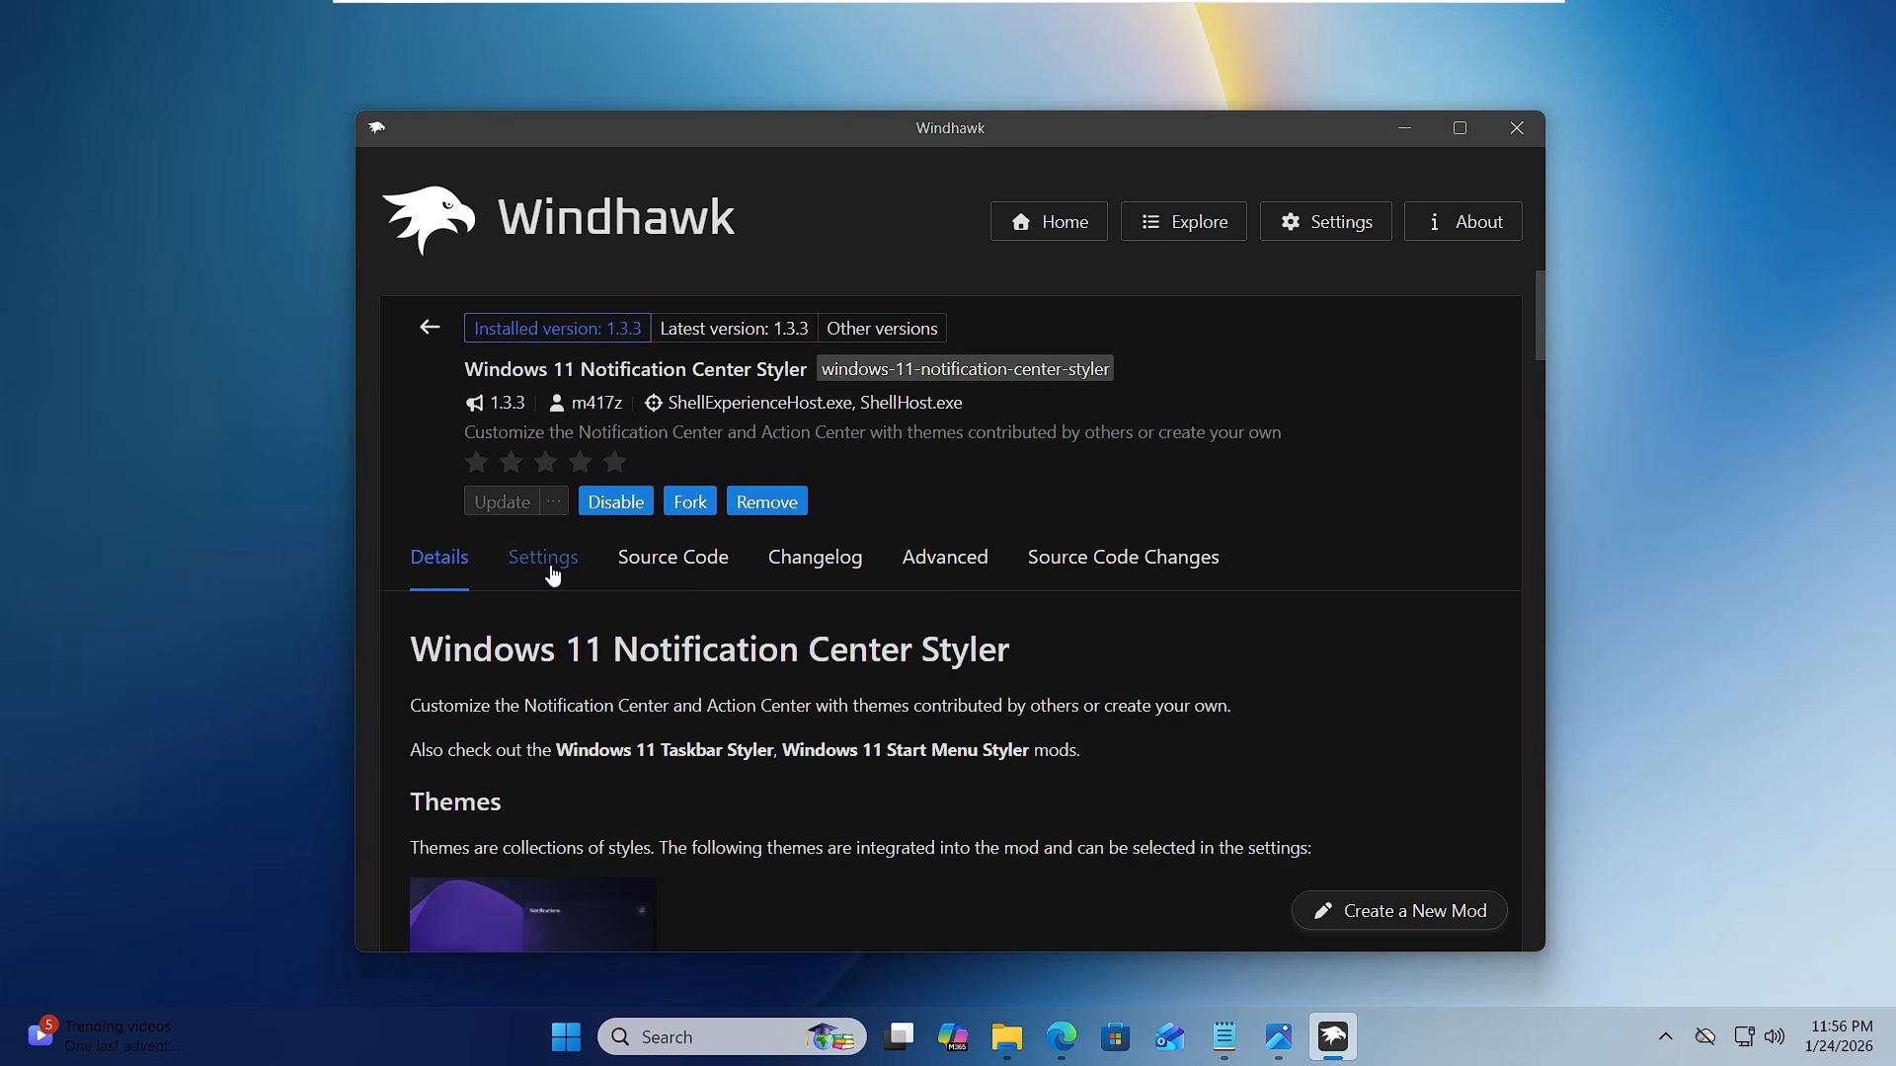
# - Set the Windows 11 Notification Center Styler mod's theme to TranslucentShell and save its settings
pyautogui.click(551, 559)
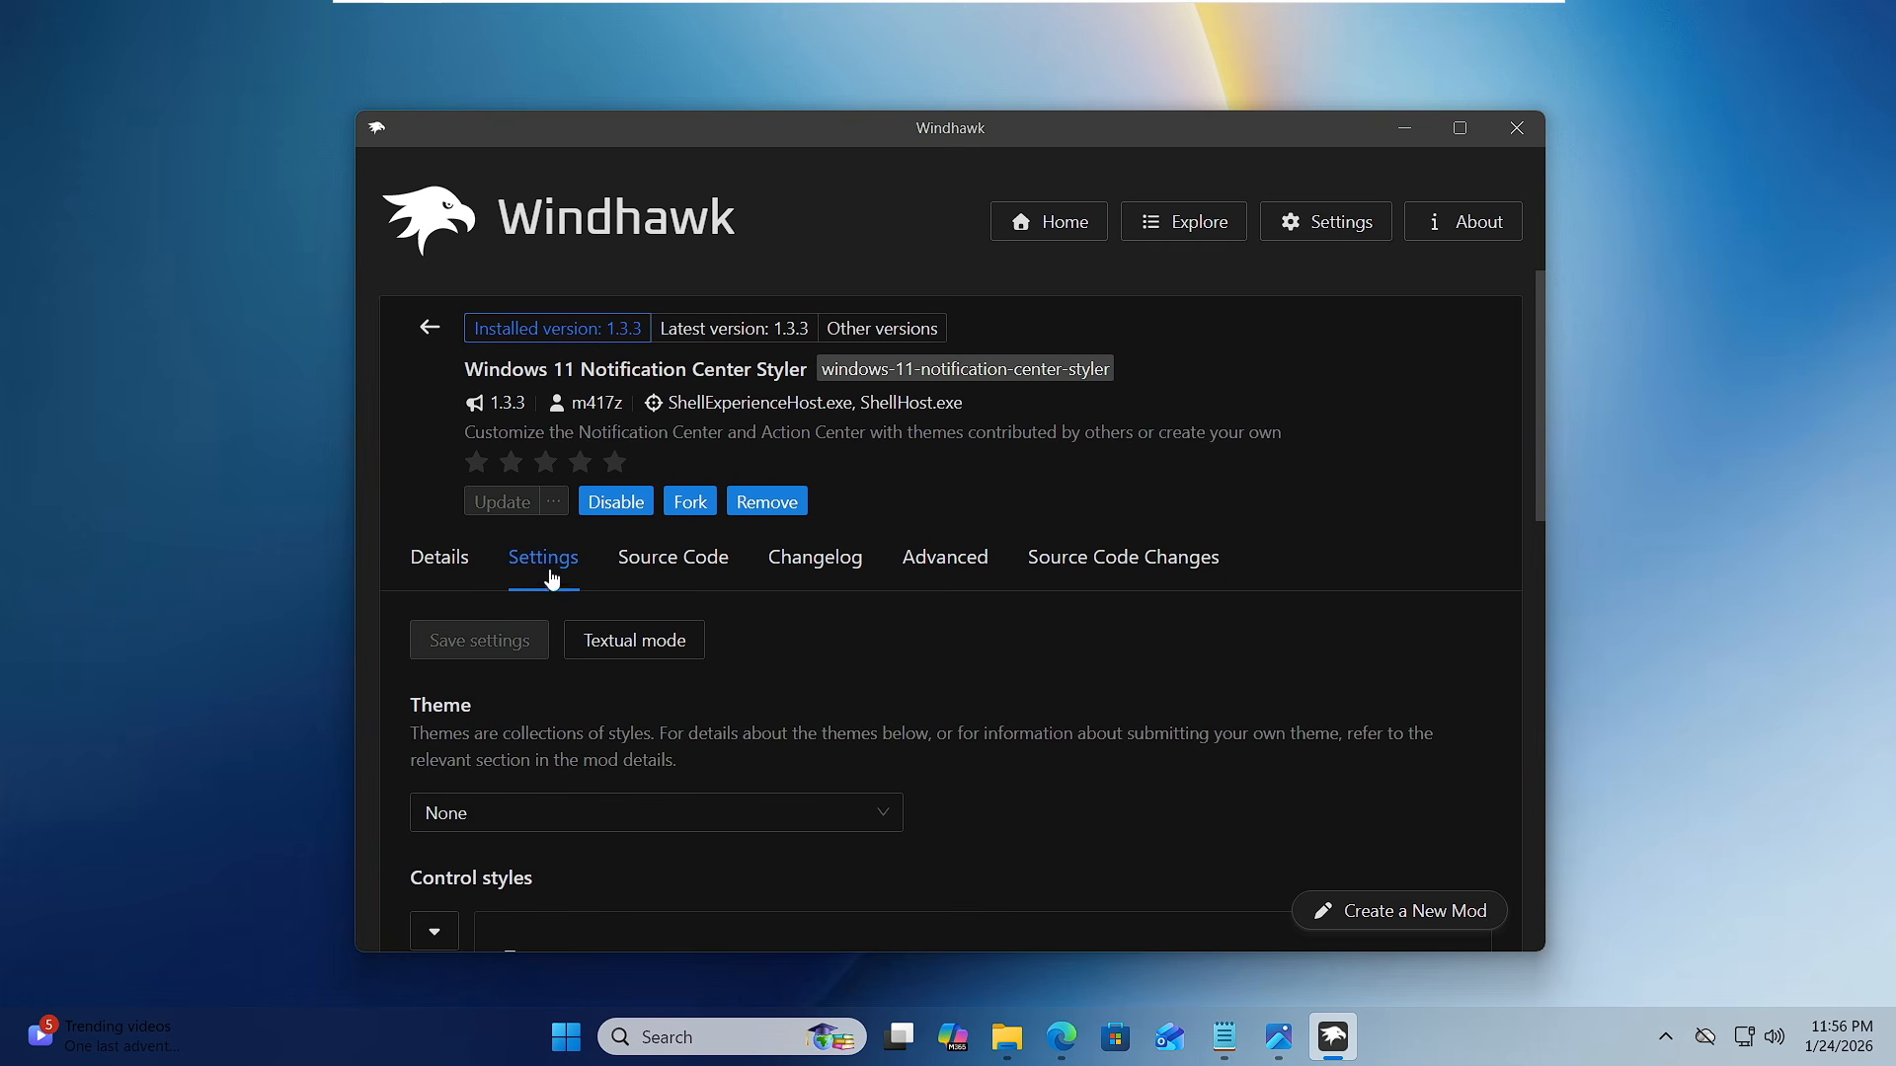
pyautogui.scroll(-3, 550, 579)
pyautogui.click(647, 566)
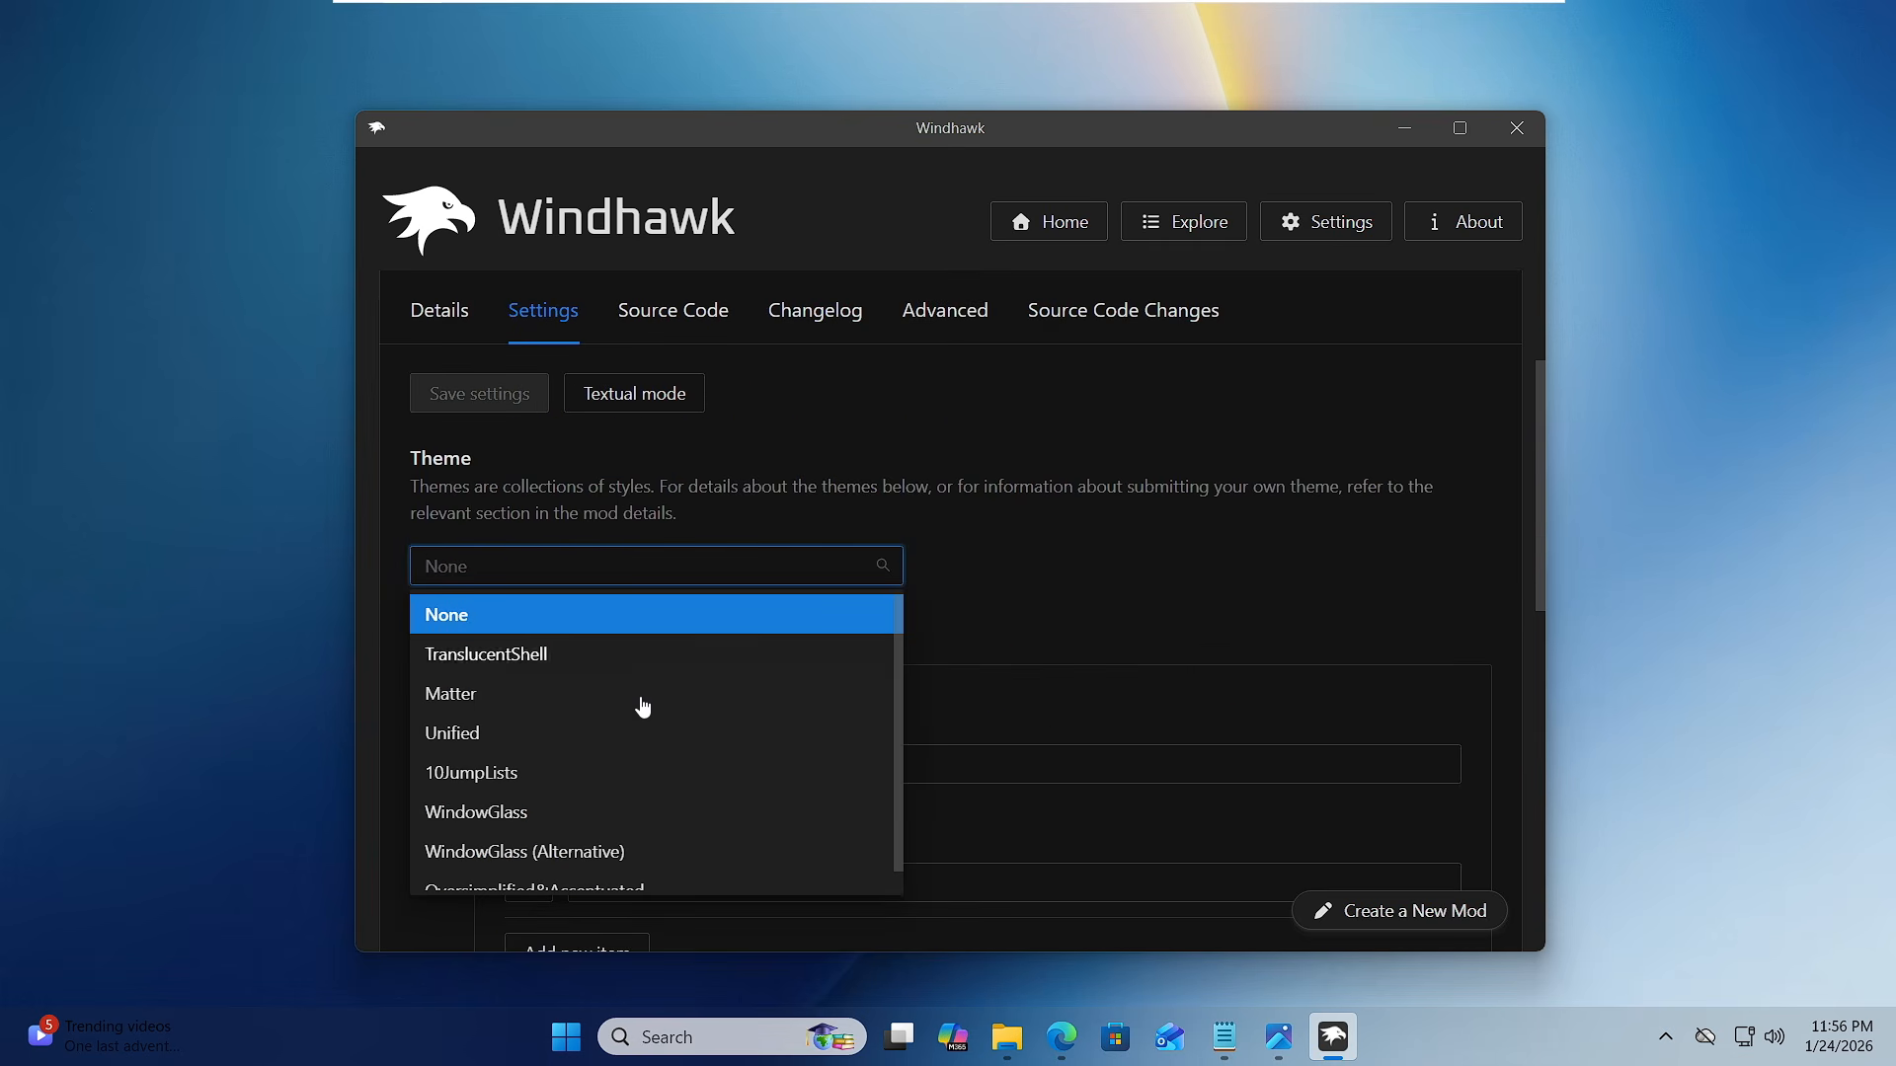
pyautogui.click(534, 657)
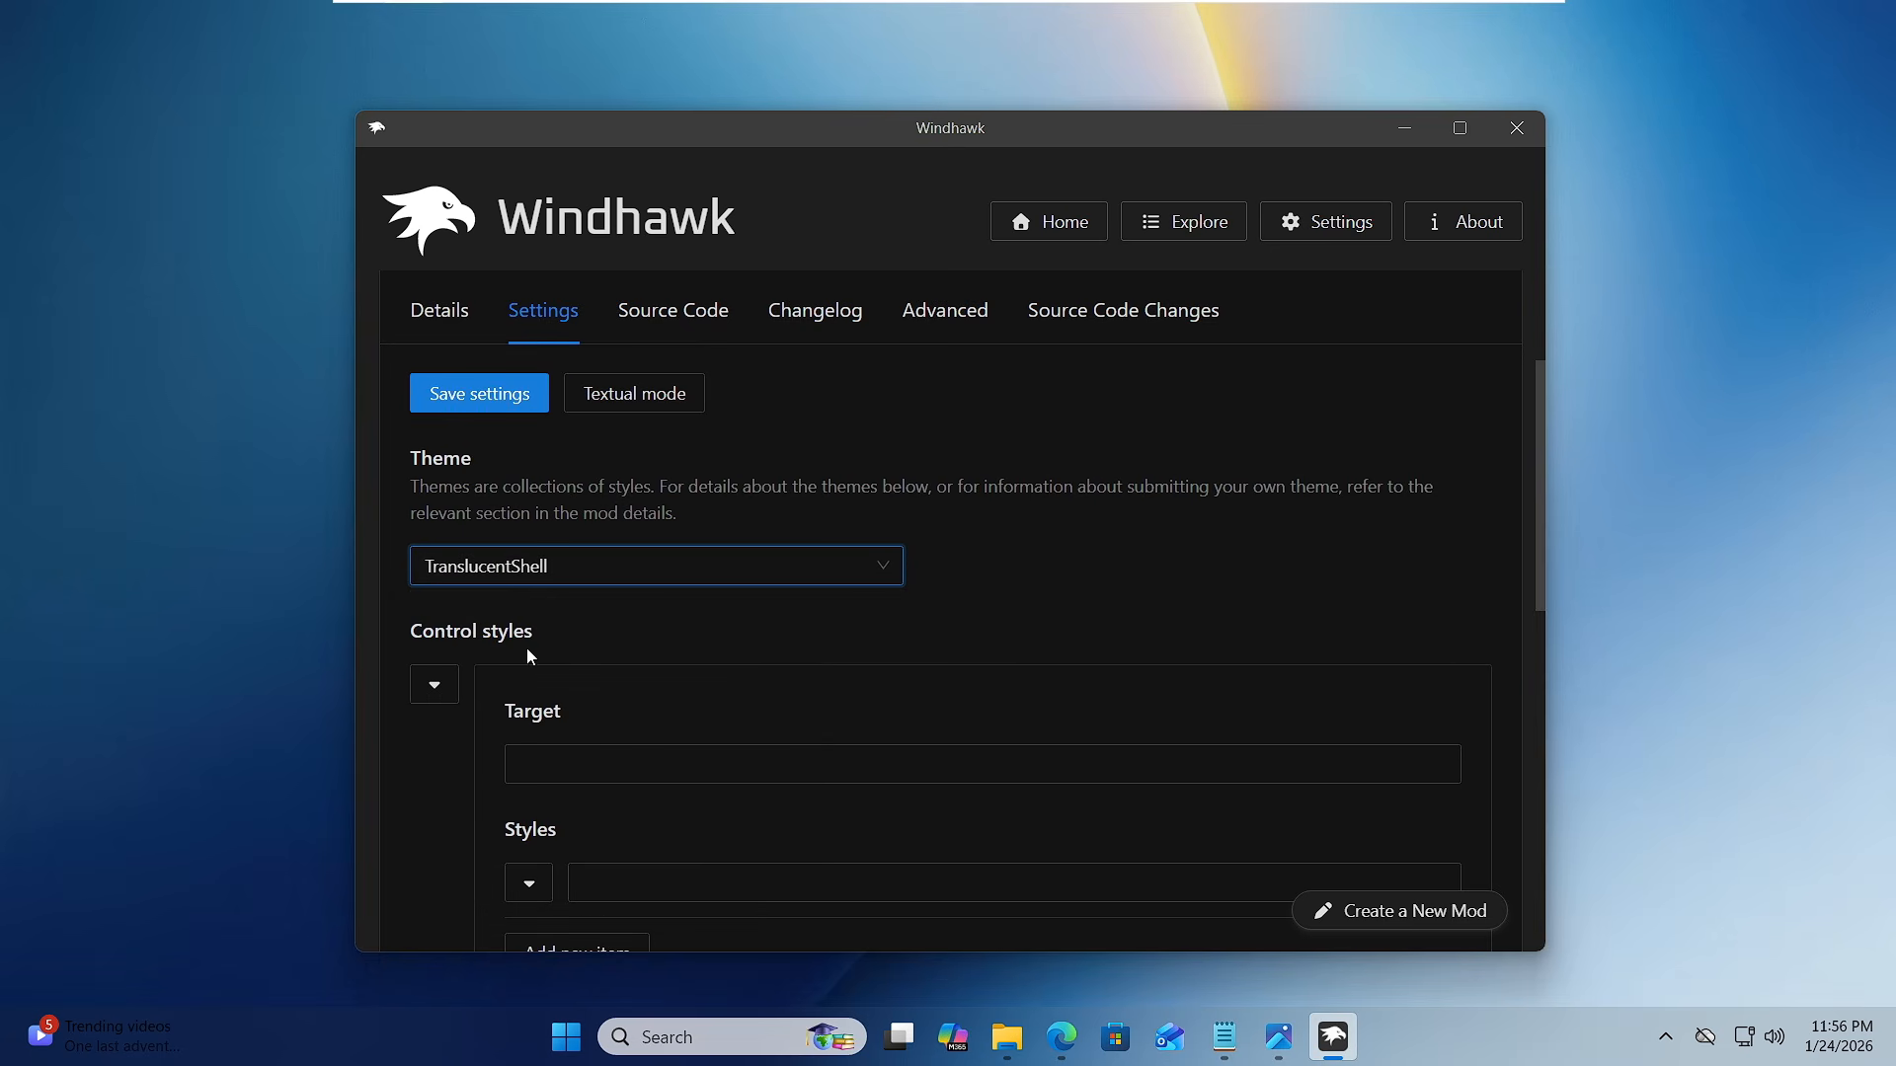
pyautogui.click(495, 394)
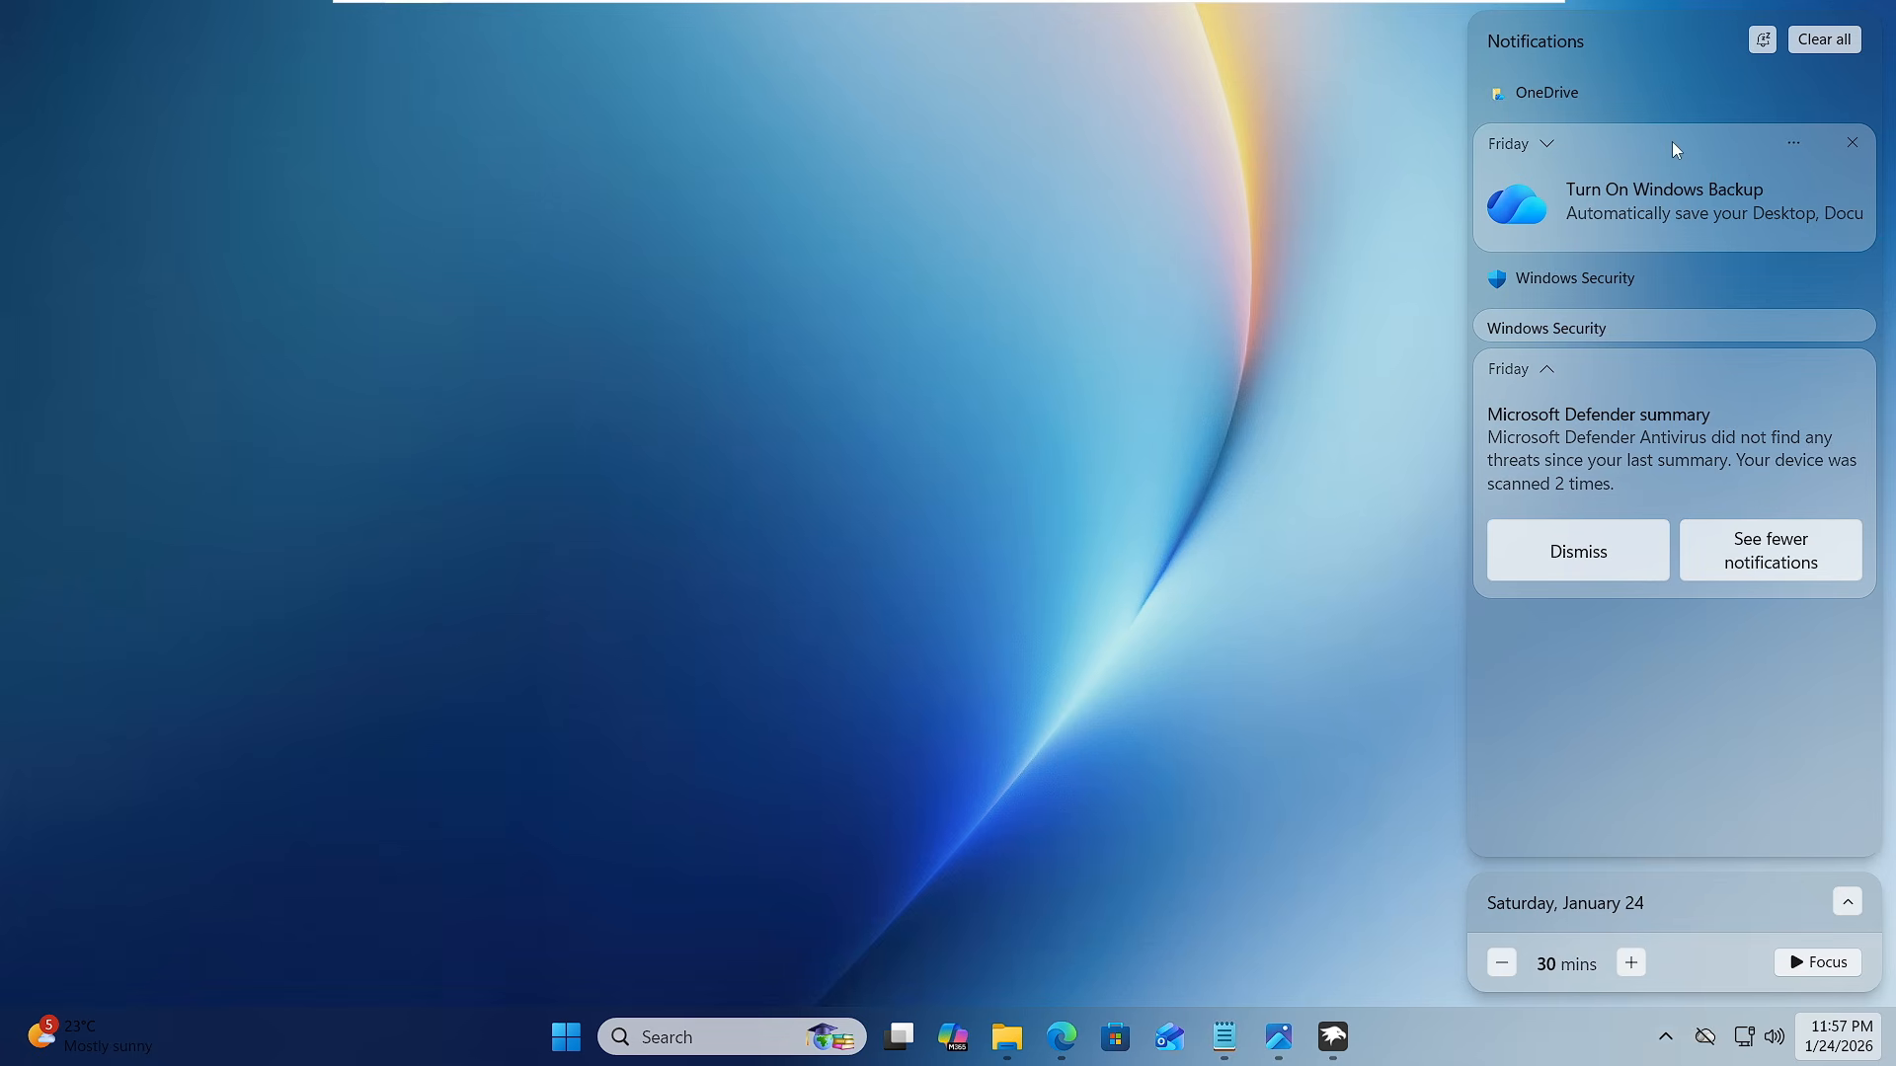
# - Close the notification center and examine the look of the Start menu and File Explorer
pyautogui.click(1255, 644)
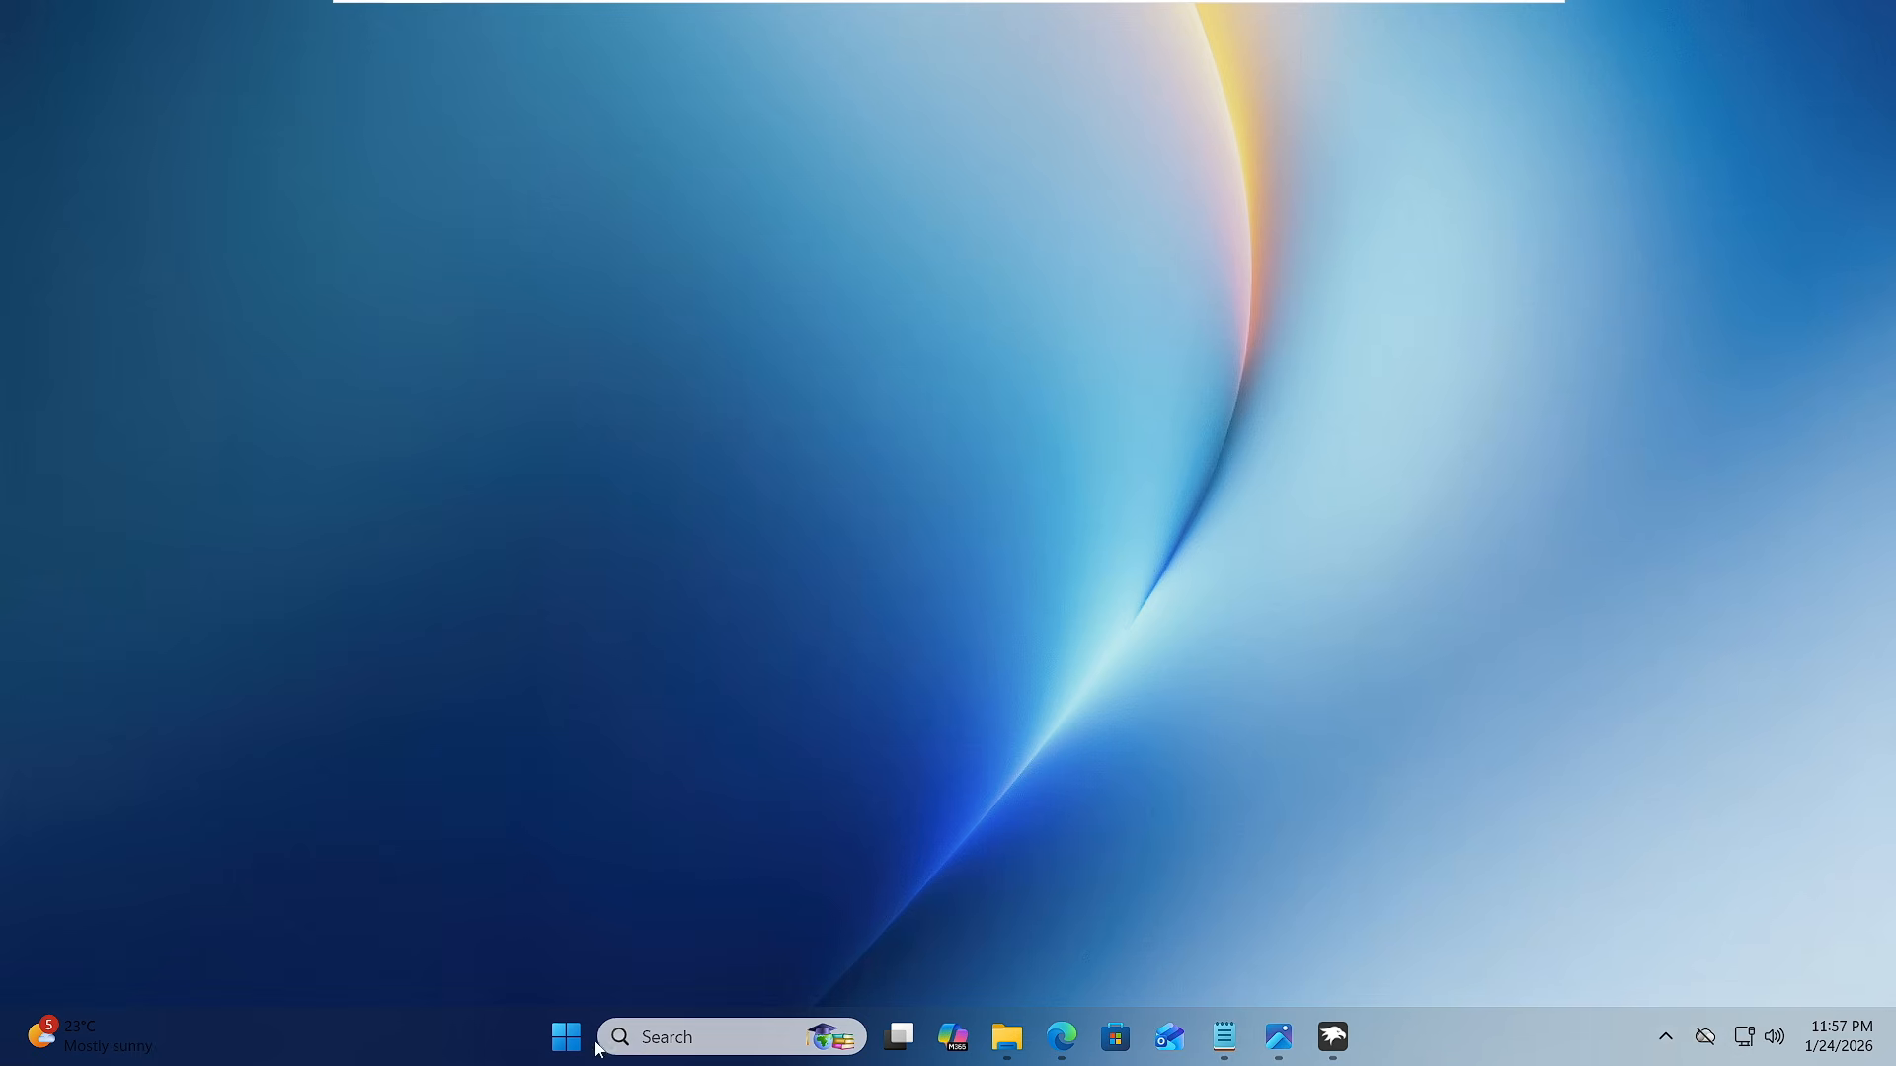
pyautogui.click(553, 1046)
pyautogui.click(1006, 1037)
# - Switch to Windows Settings, set the color mode to Dark under the personalization colors, and minimize Settings
pyautogui.rightClick(565, 1036)
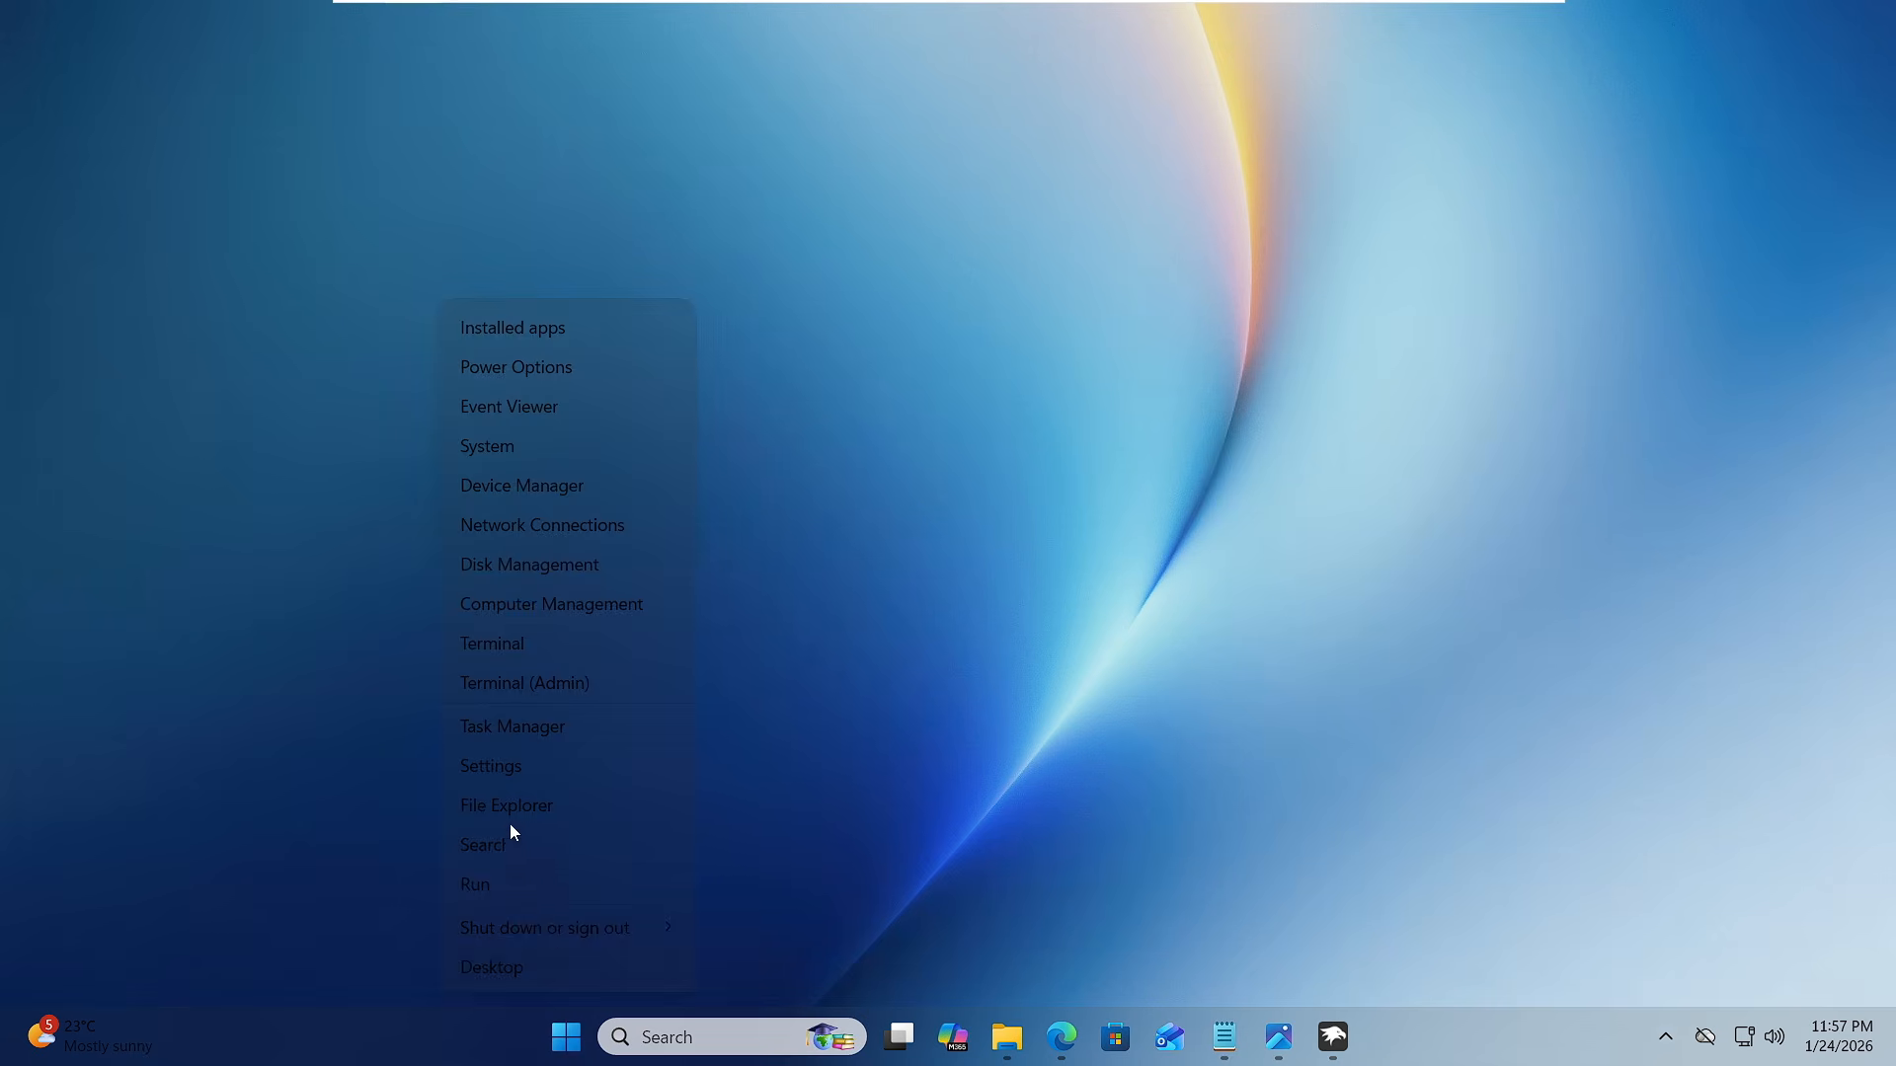
pyautogui.click(510, 766)
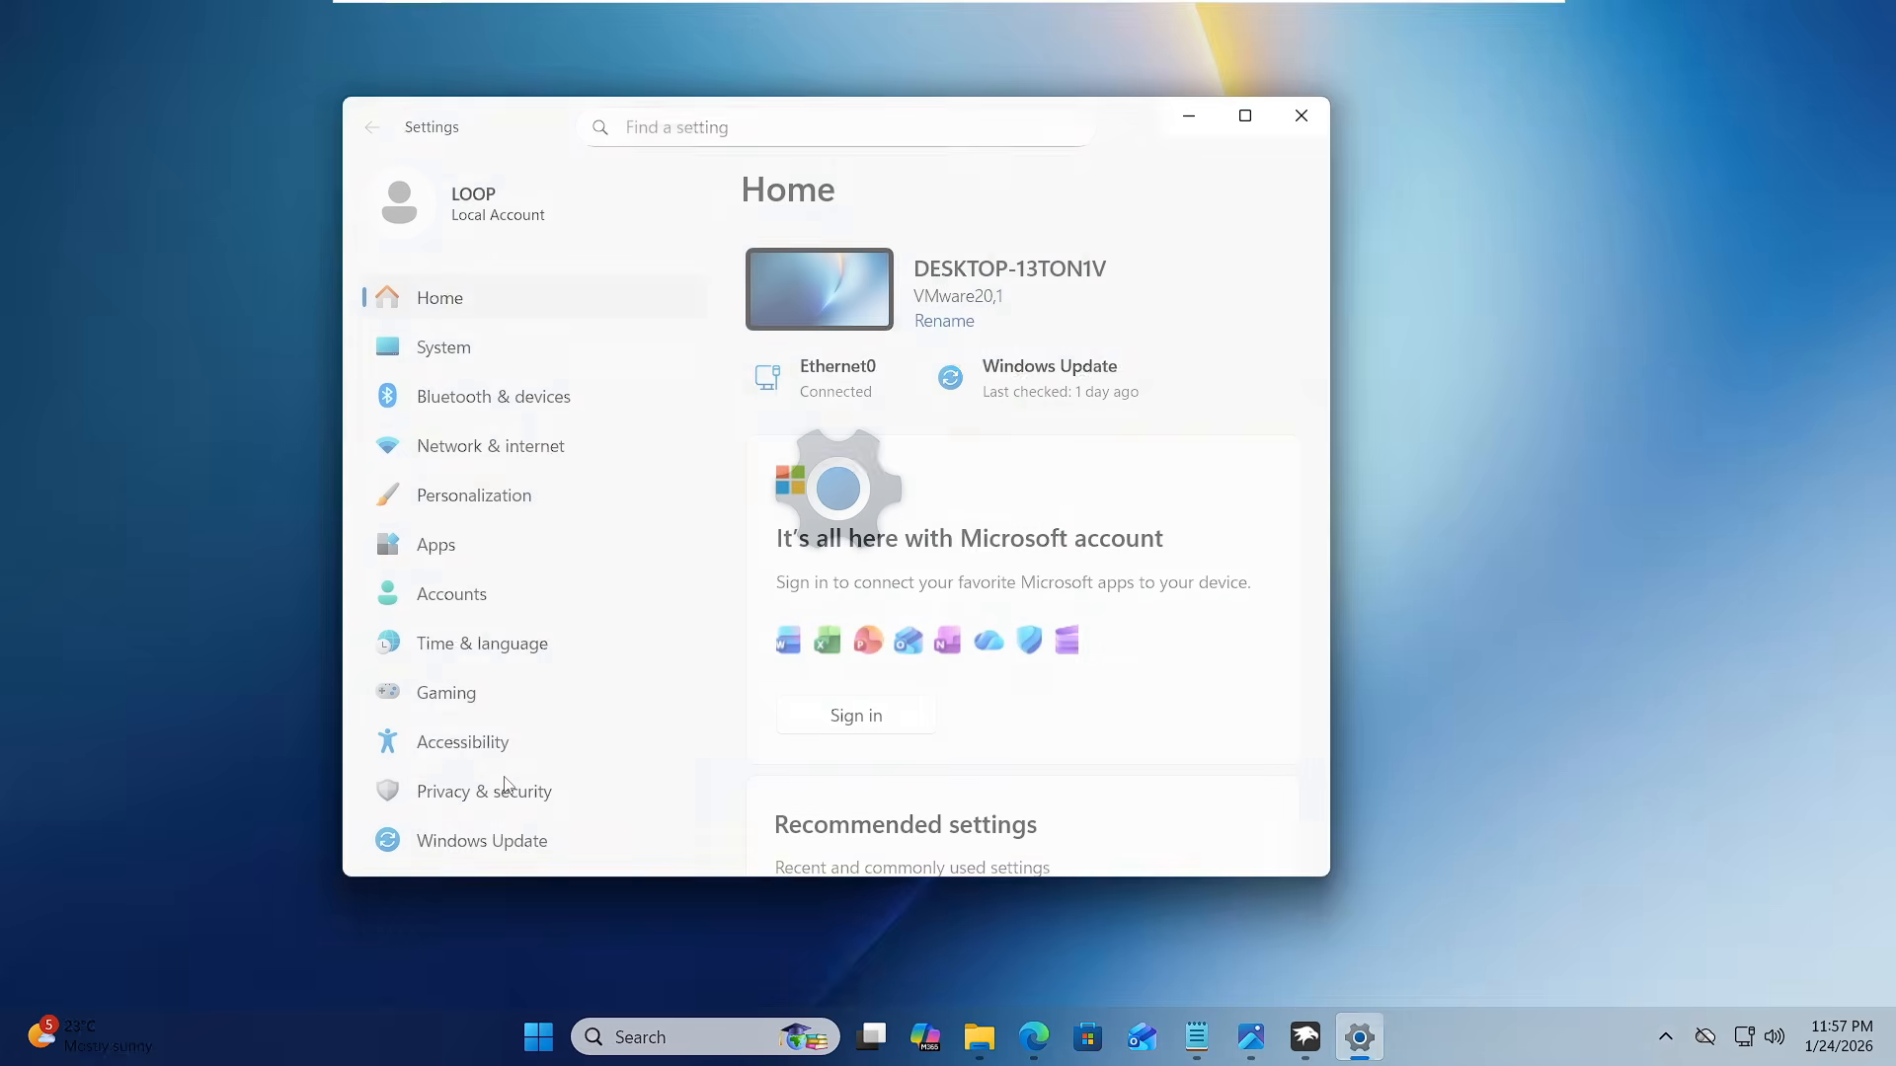
pyautogui.click(477, 510)
pyautogui.scroll(-3, 953, 555)
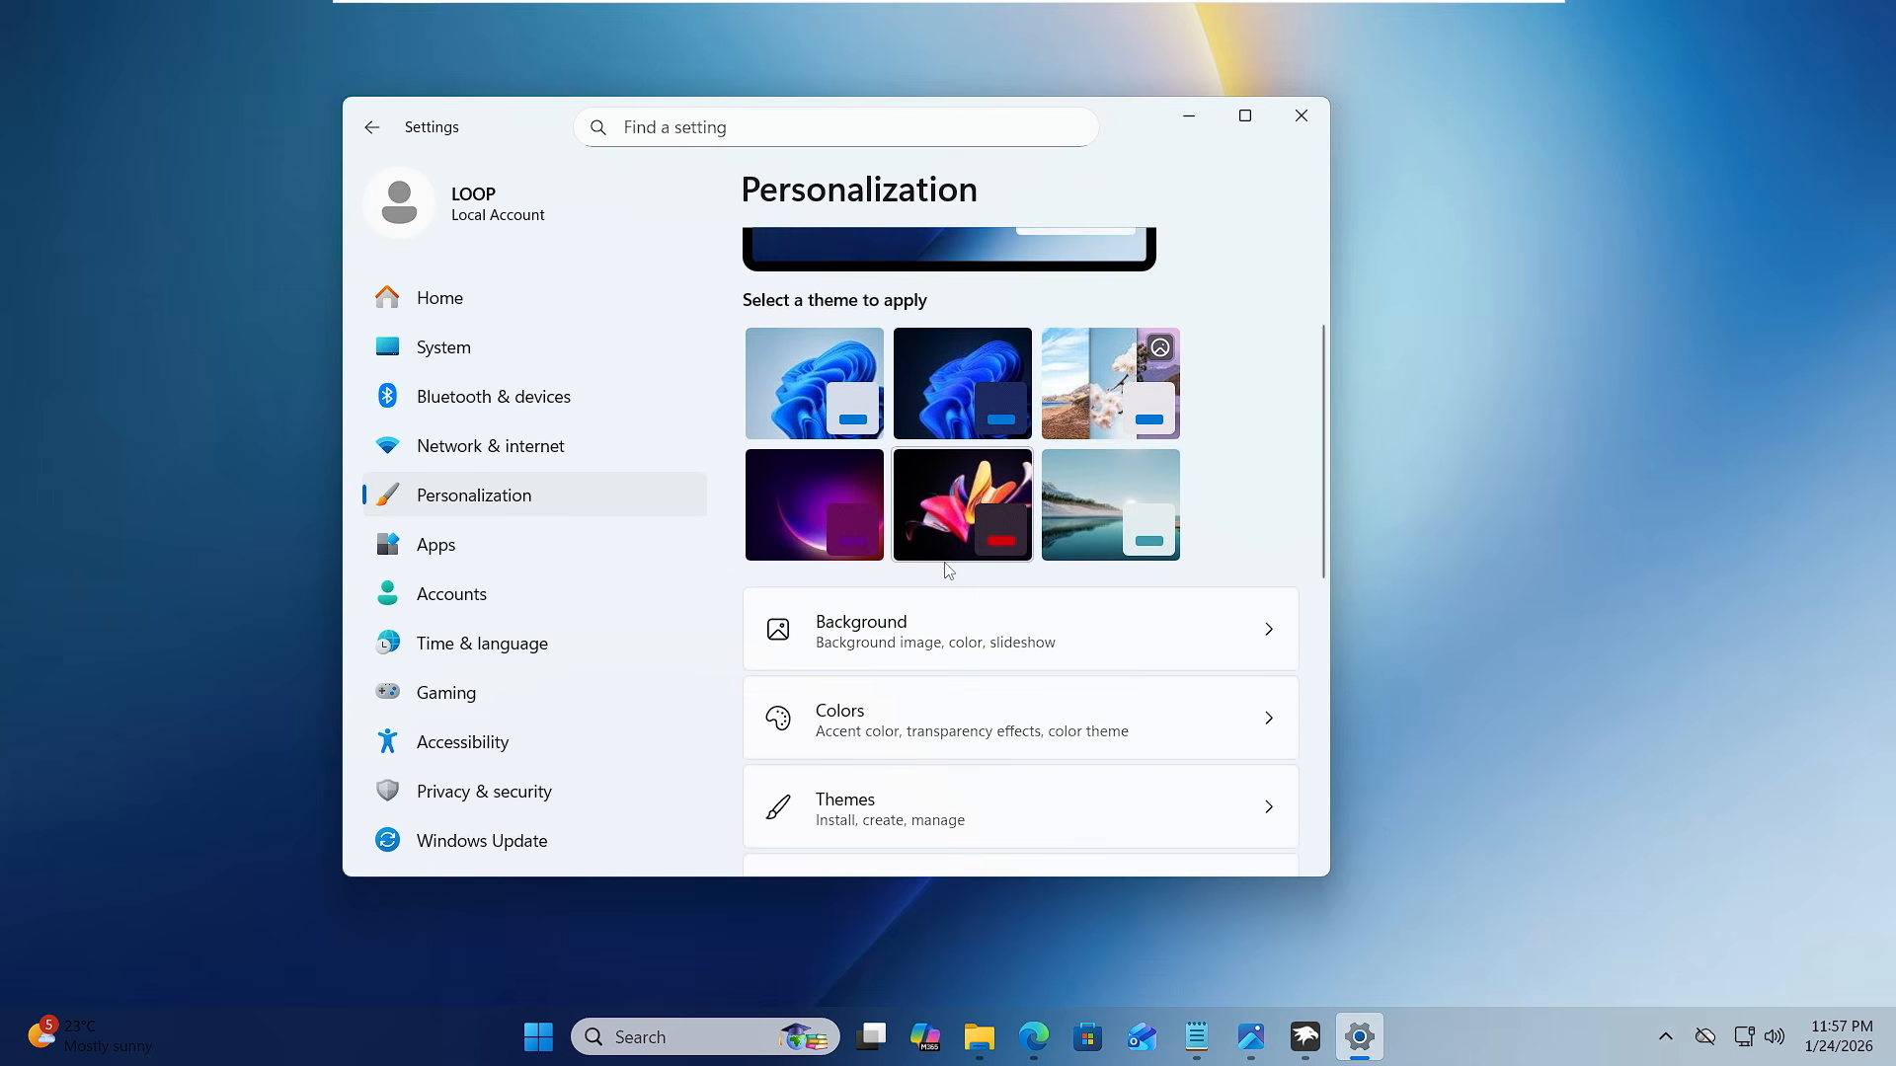
pyautogui.click(928, 603)
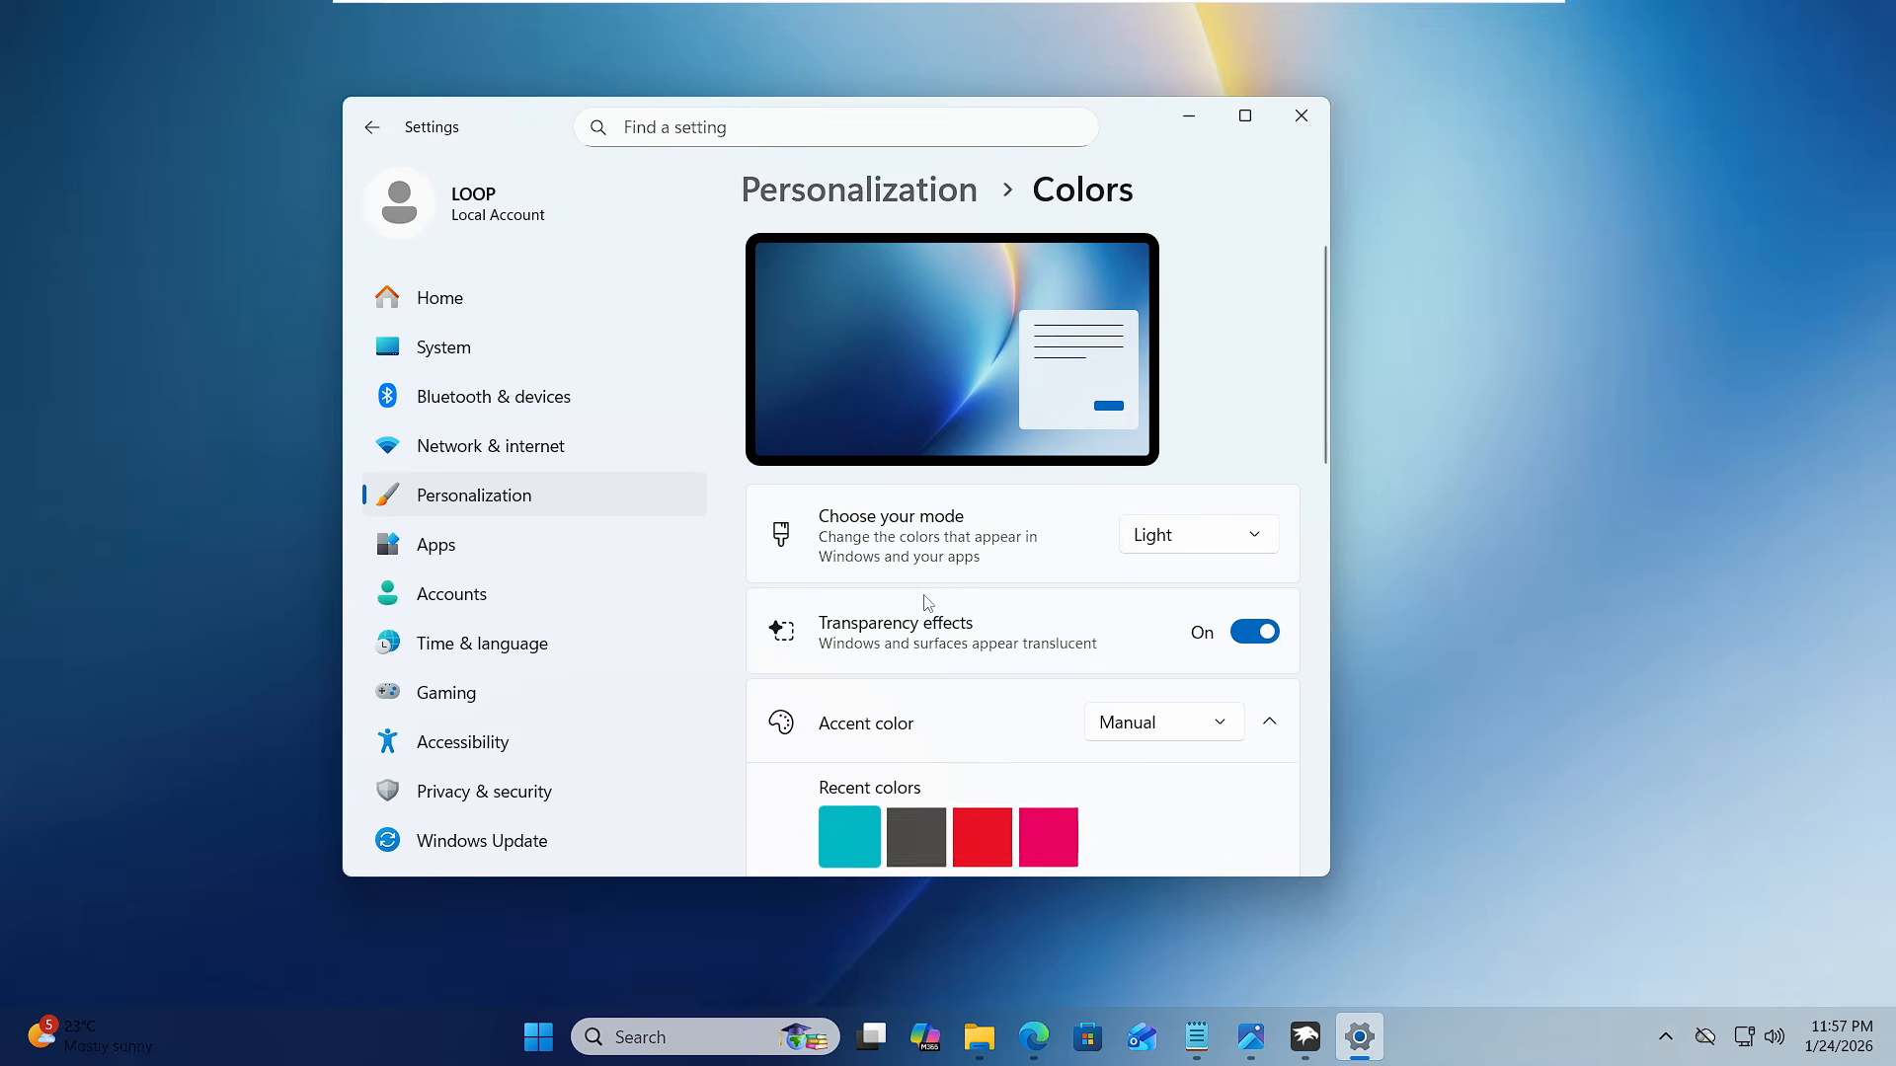
pyautogui.click(1188, 537)
pyautogui.click(1171, 587)
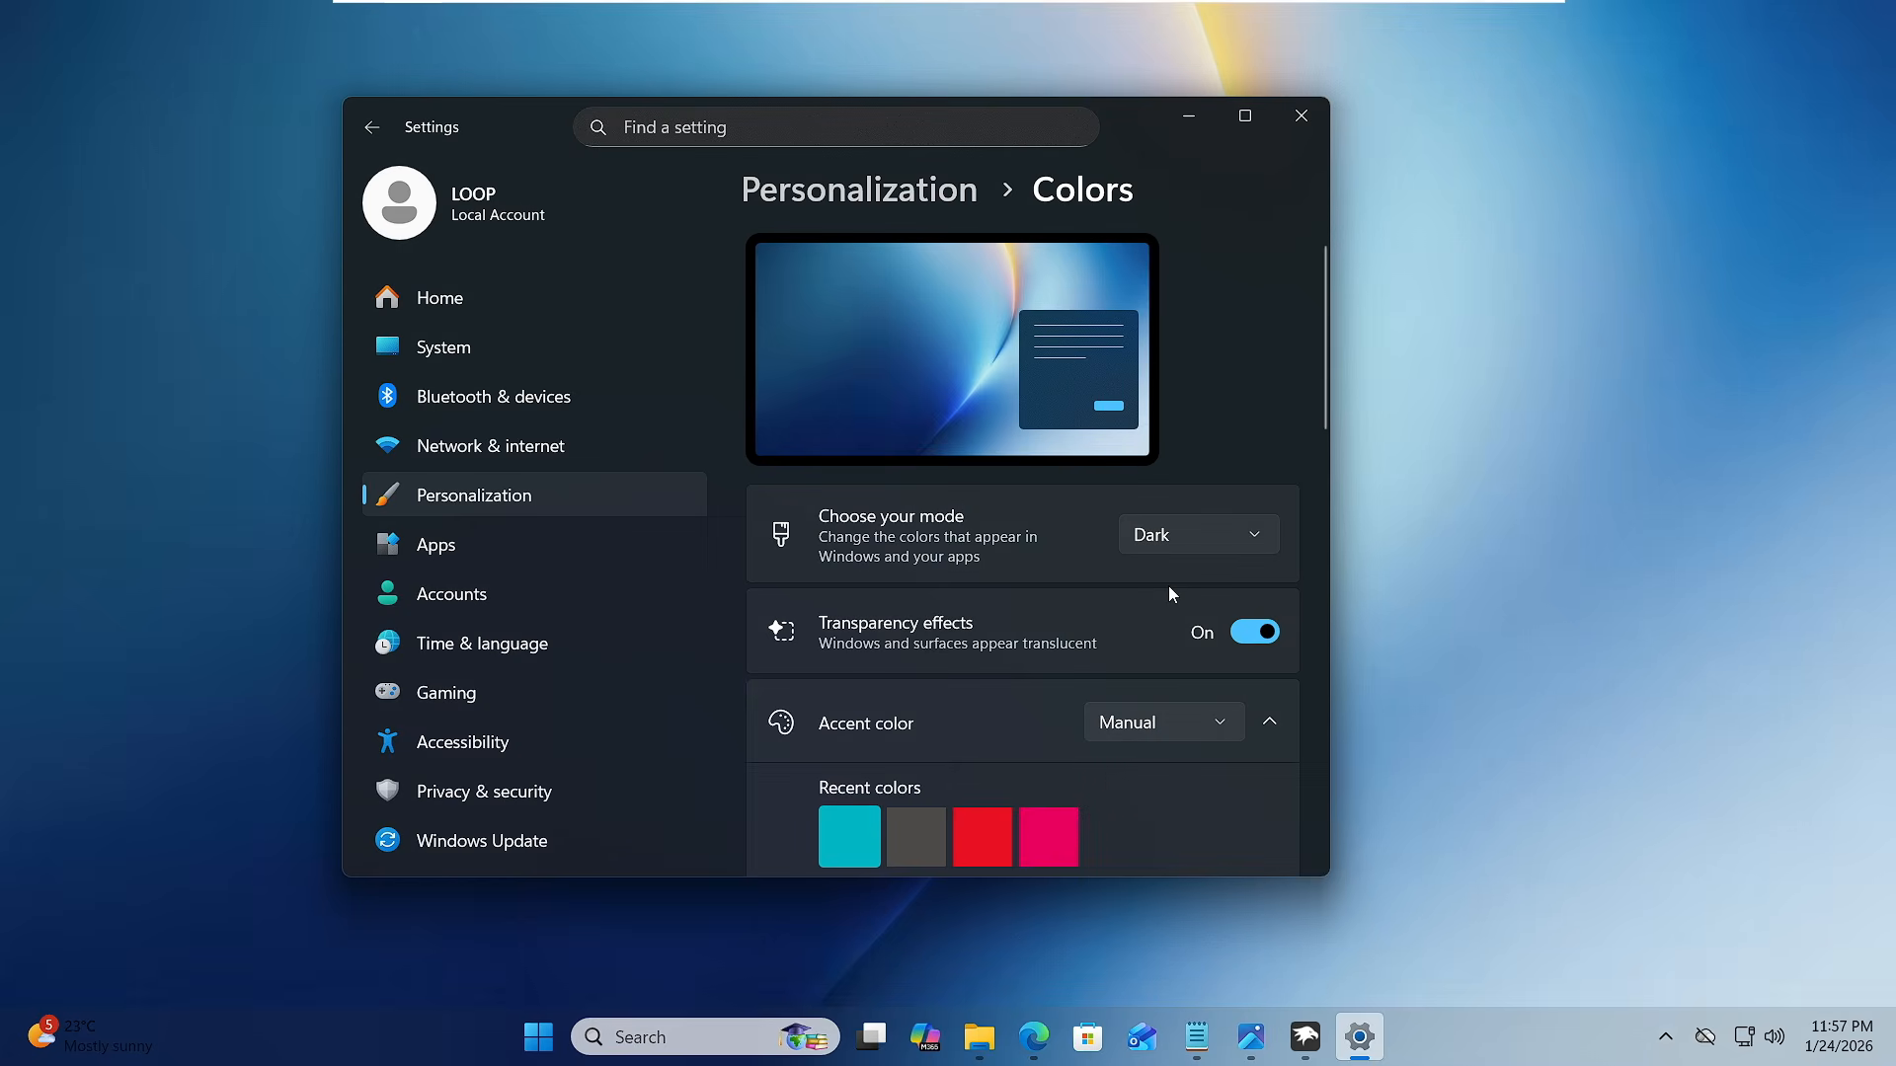
pyautogui.click(1185, 120)
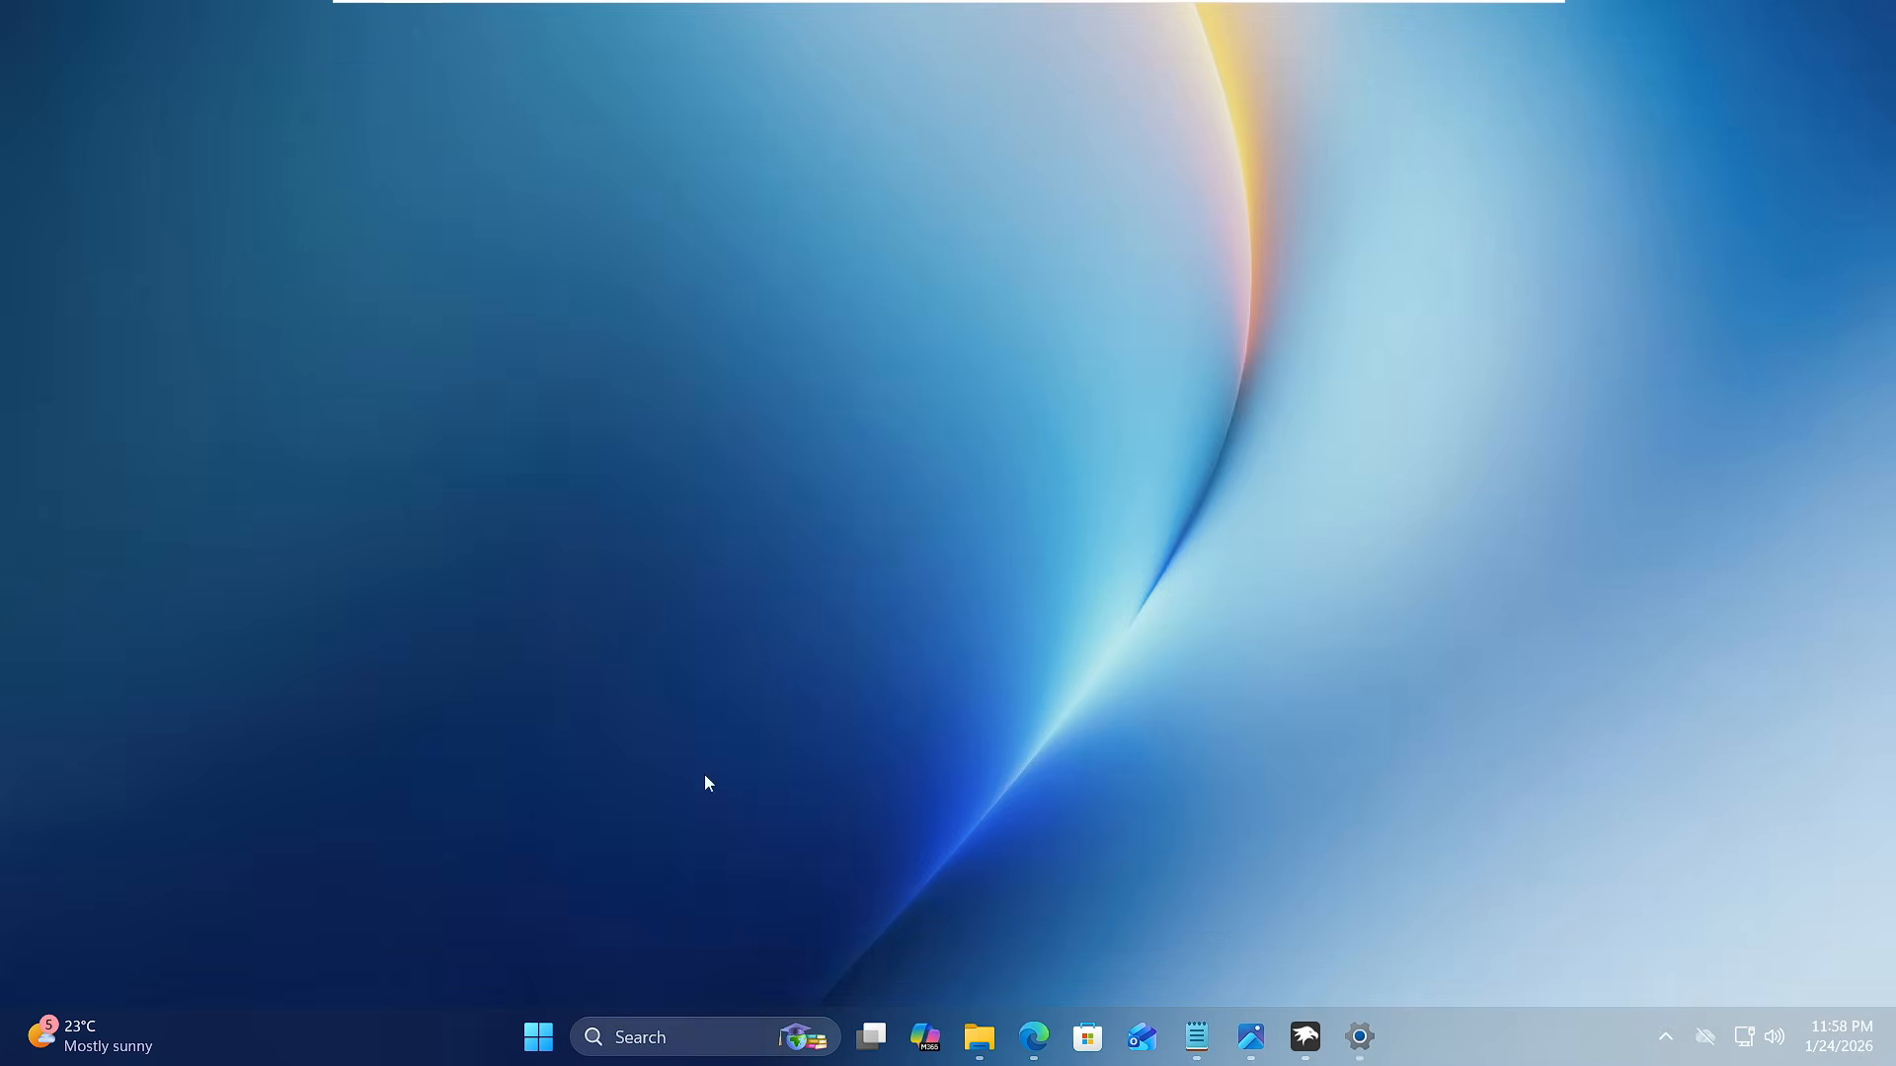
# - Examine the dark-mode look of the Start menu and File Explorer's Downloads window, moving the window over the wallpaper
pyautogui.click(536, 1041)
pyautogui.click(536, 1041)
pyautogui.click(979, 1038)
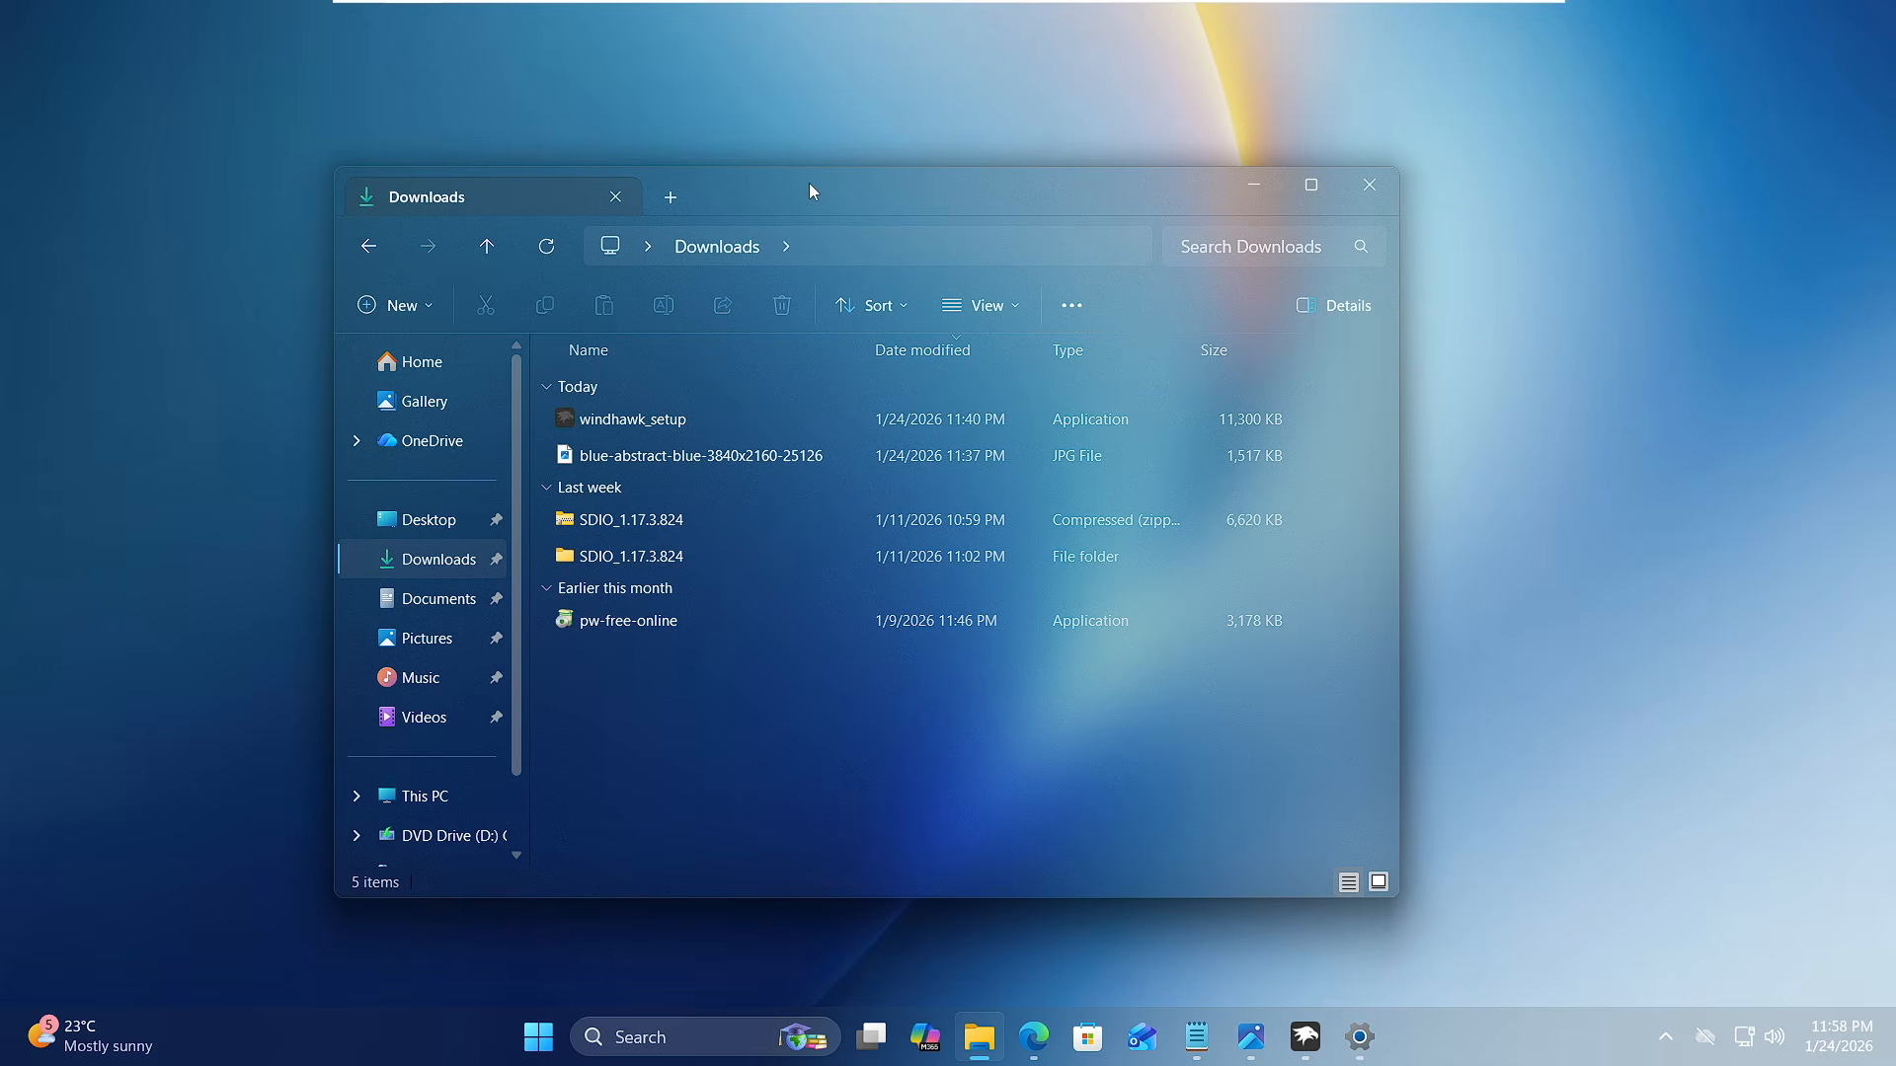
pyautogui.moveTo(808, 191); pyautogui.dragTo(849, 161)
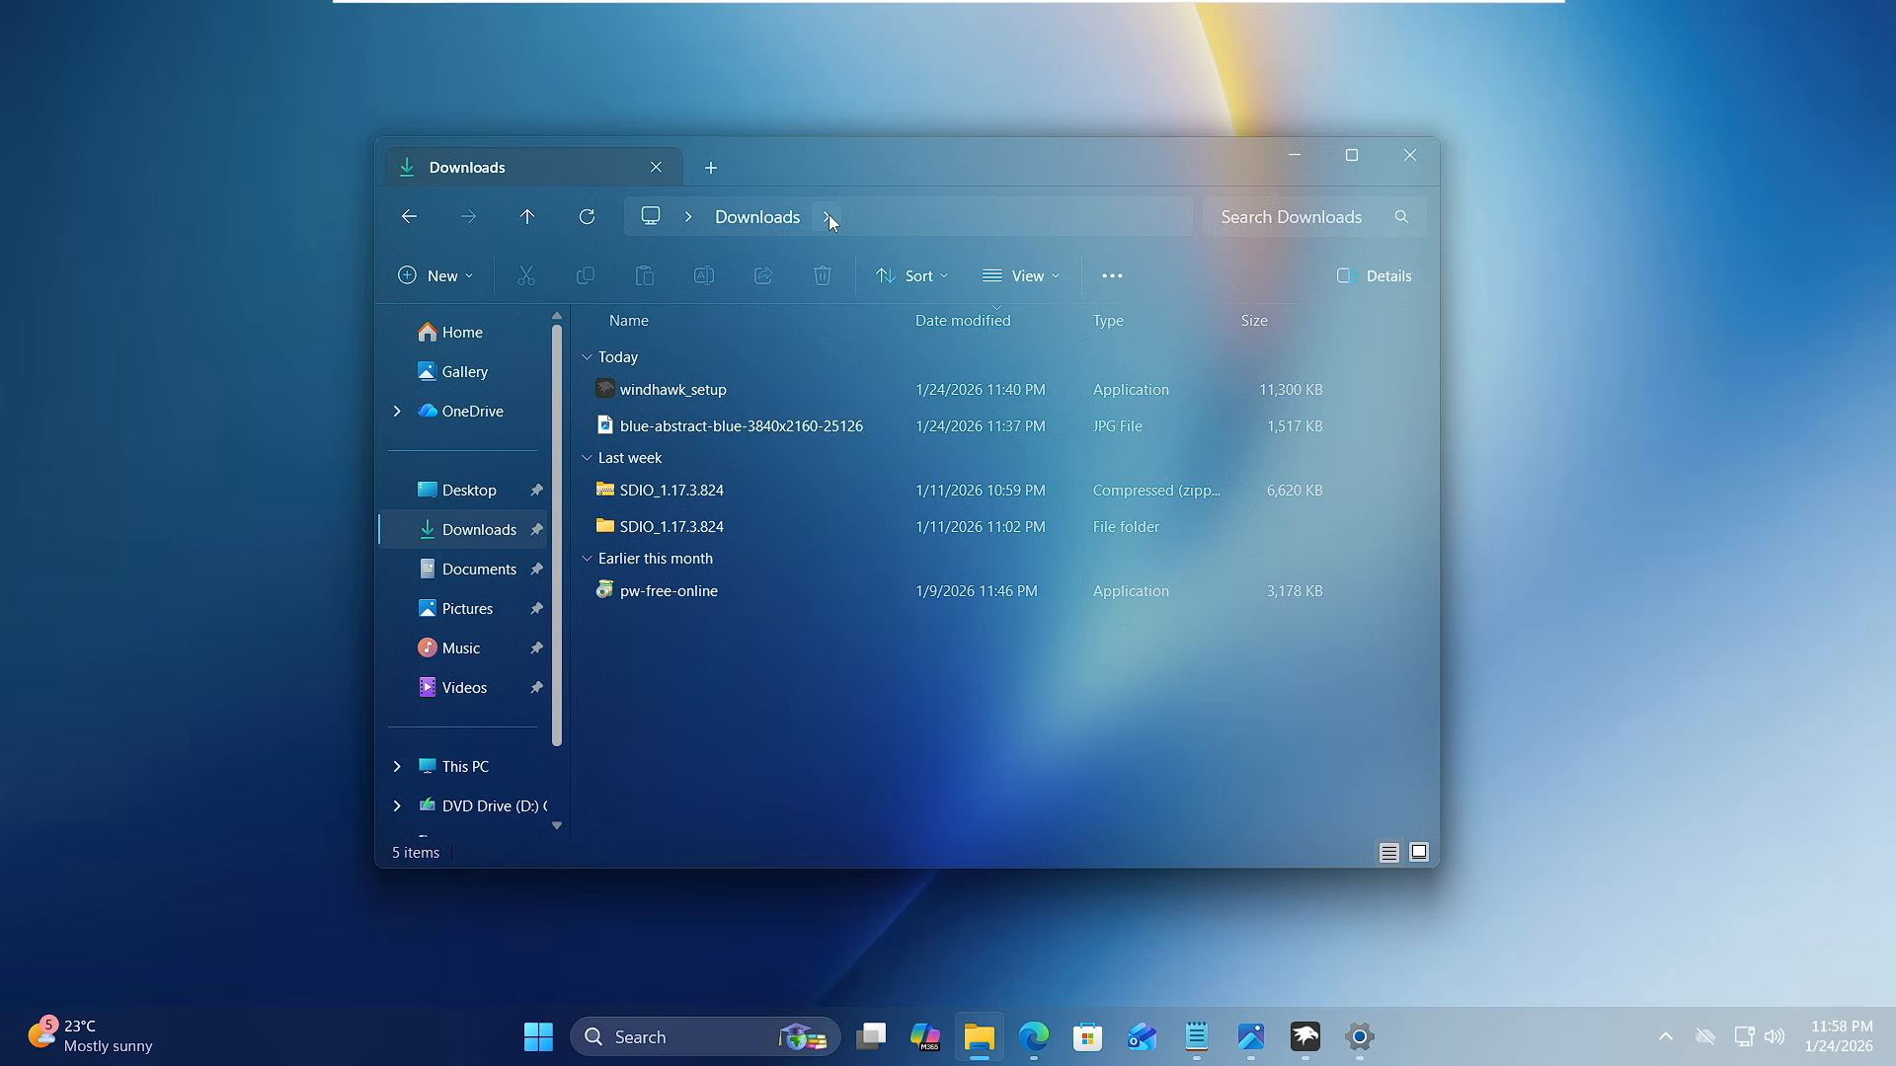
pyautogui.press('super')
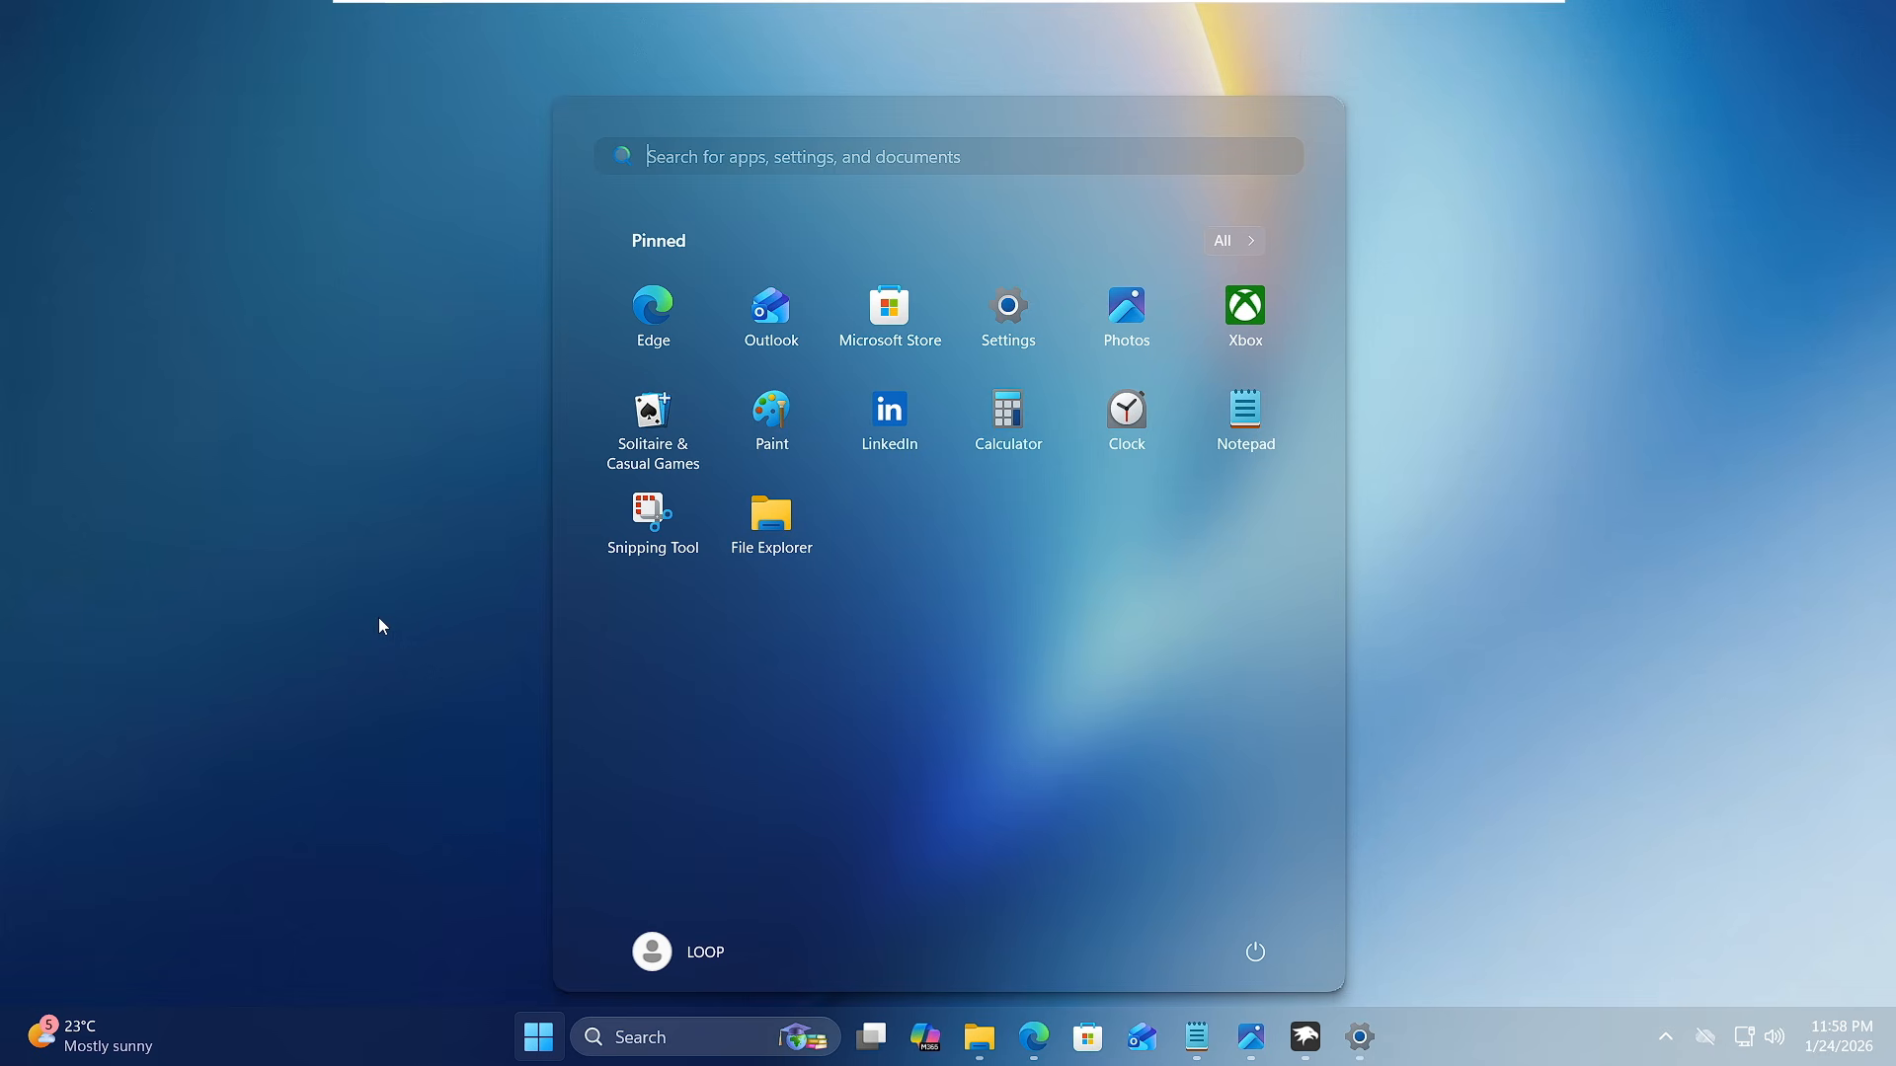
pyautogui.click(377, 618)
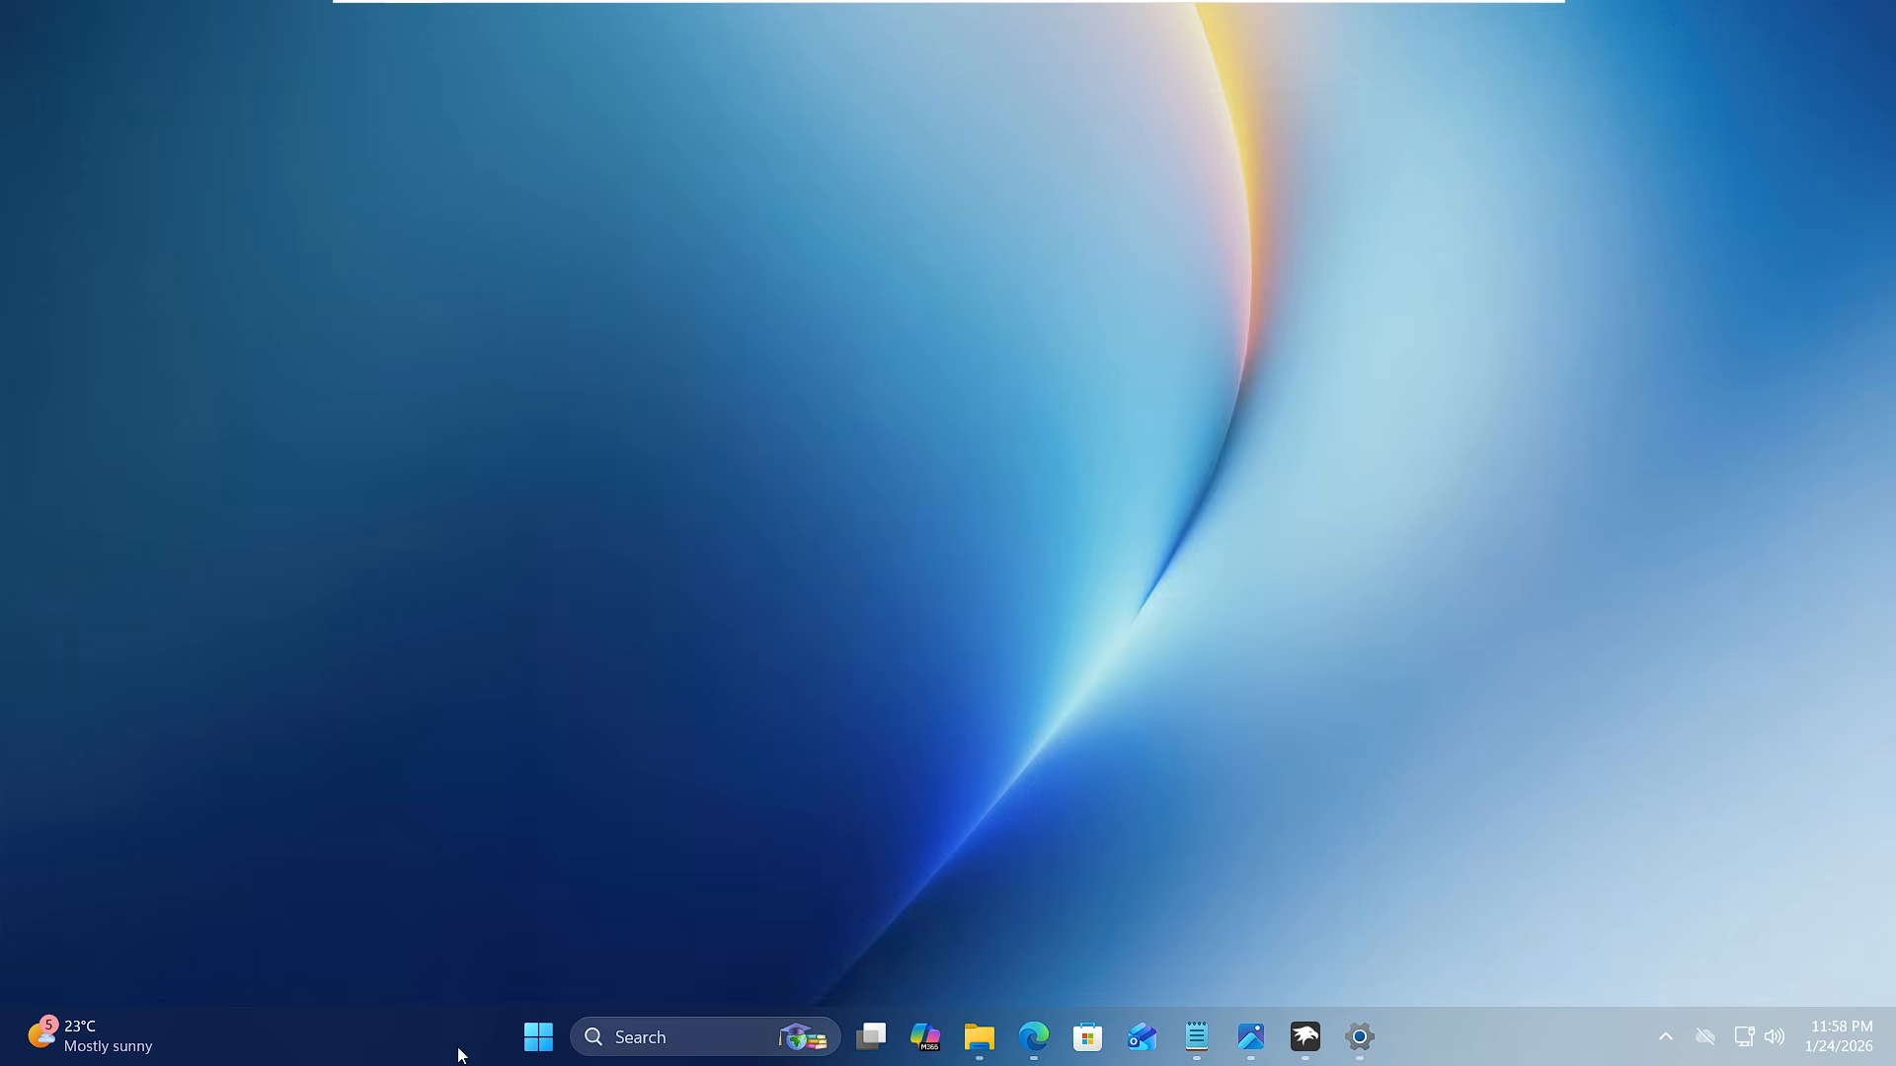
# - Switch to Task Manager and examine the memory and CPU use of the running processes, including Windhawk
pyautogui.rightClick(459, 1051)
pyautogui.click(548, 950)
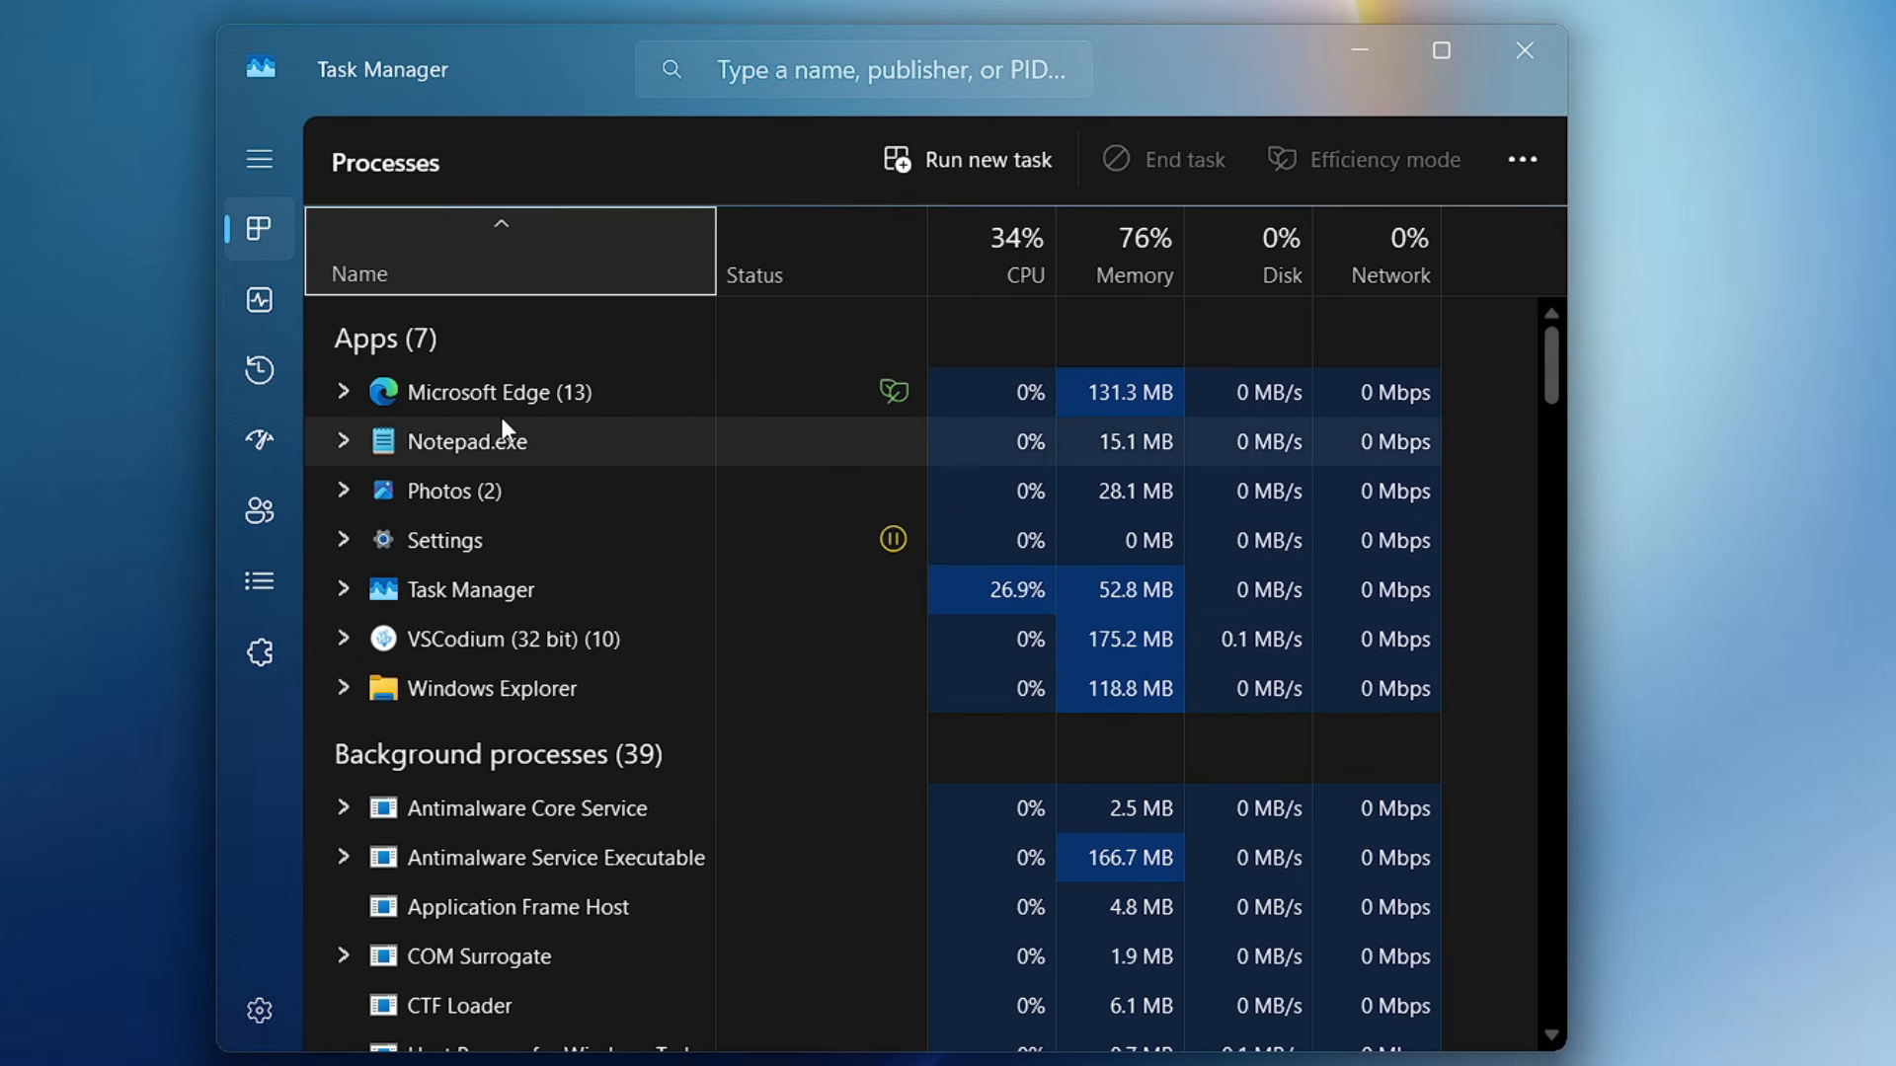
pyautogui.scroll(-1, 616, 541)
pyautogui.scroll(-3, 592, 563)
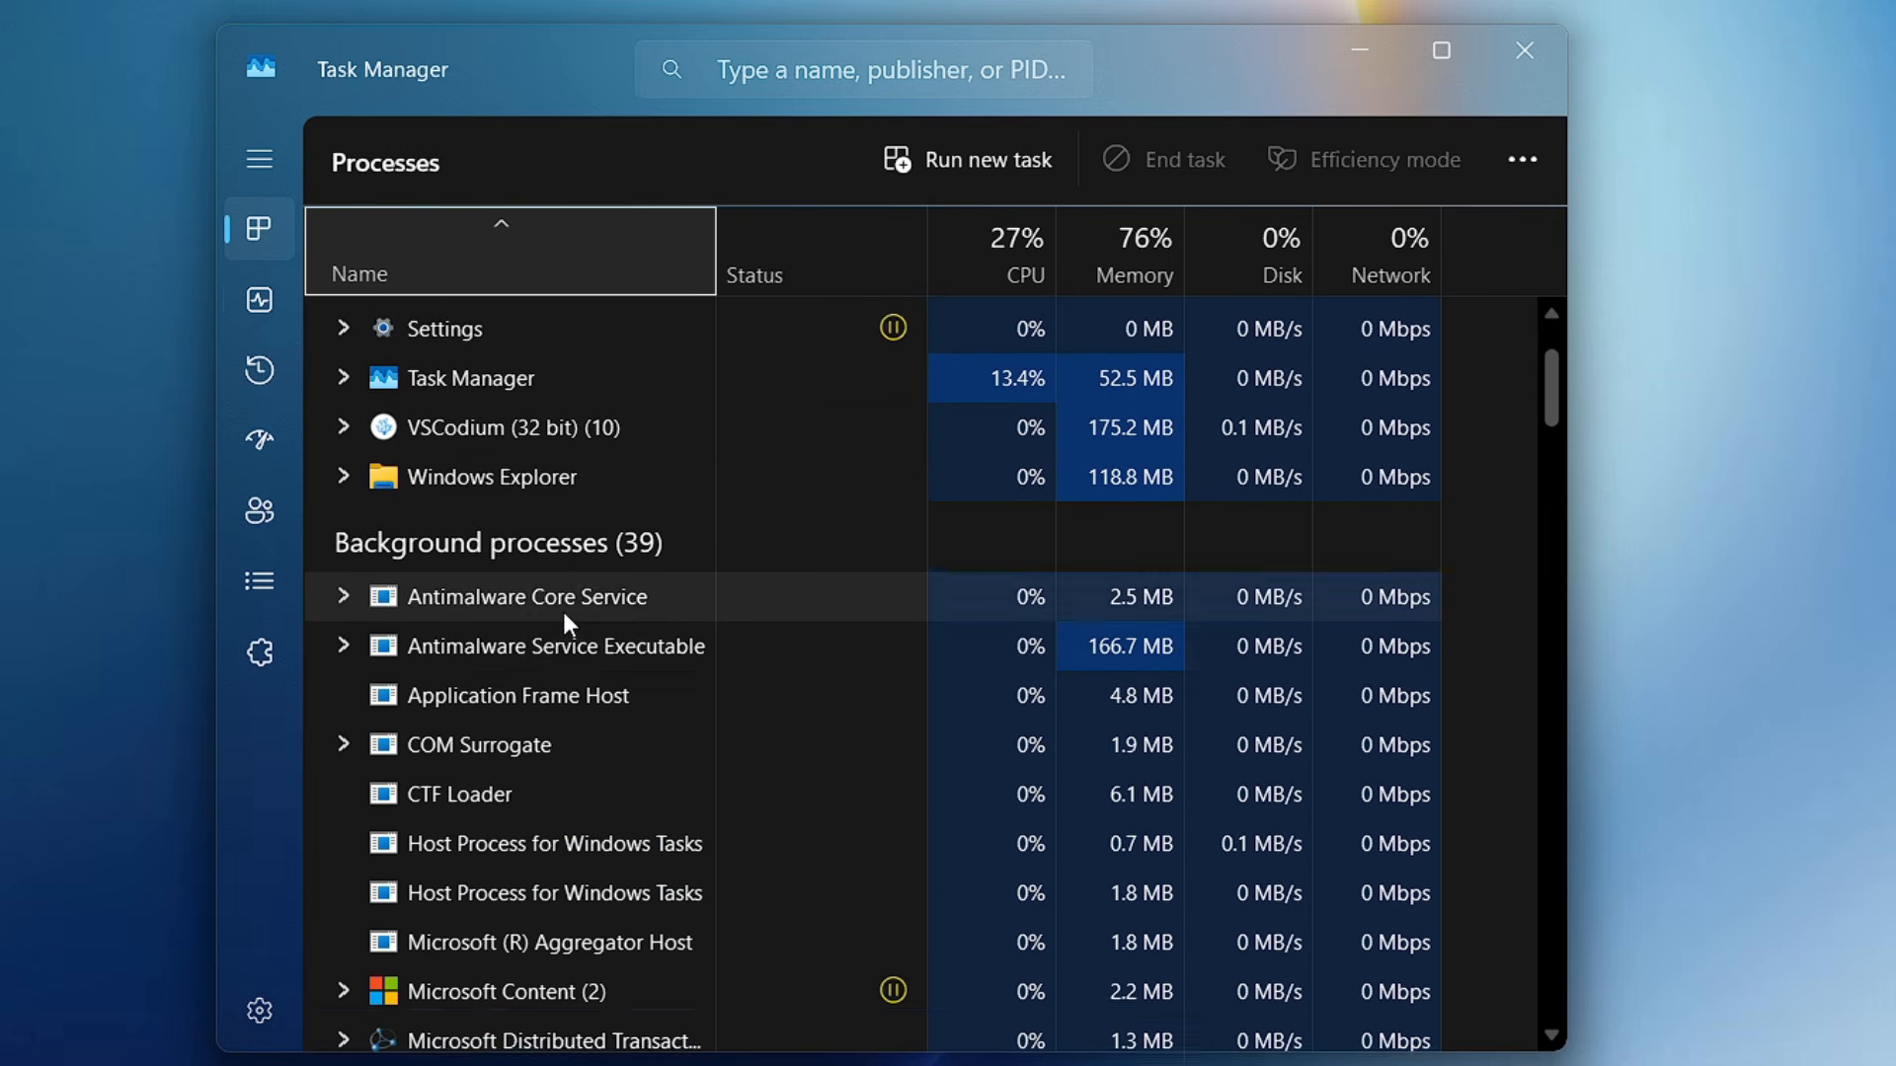
pyautogui.scroll(-3, 547, 626)
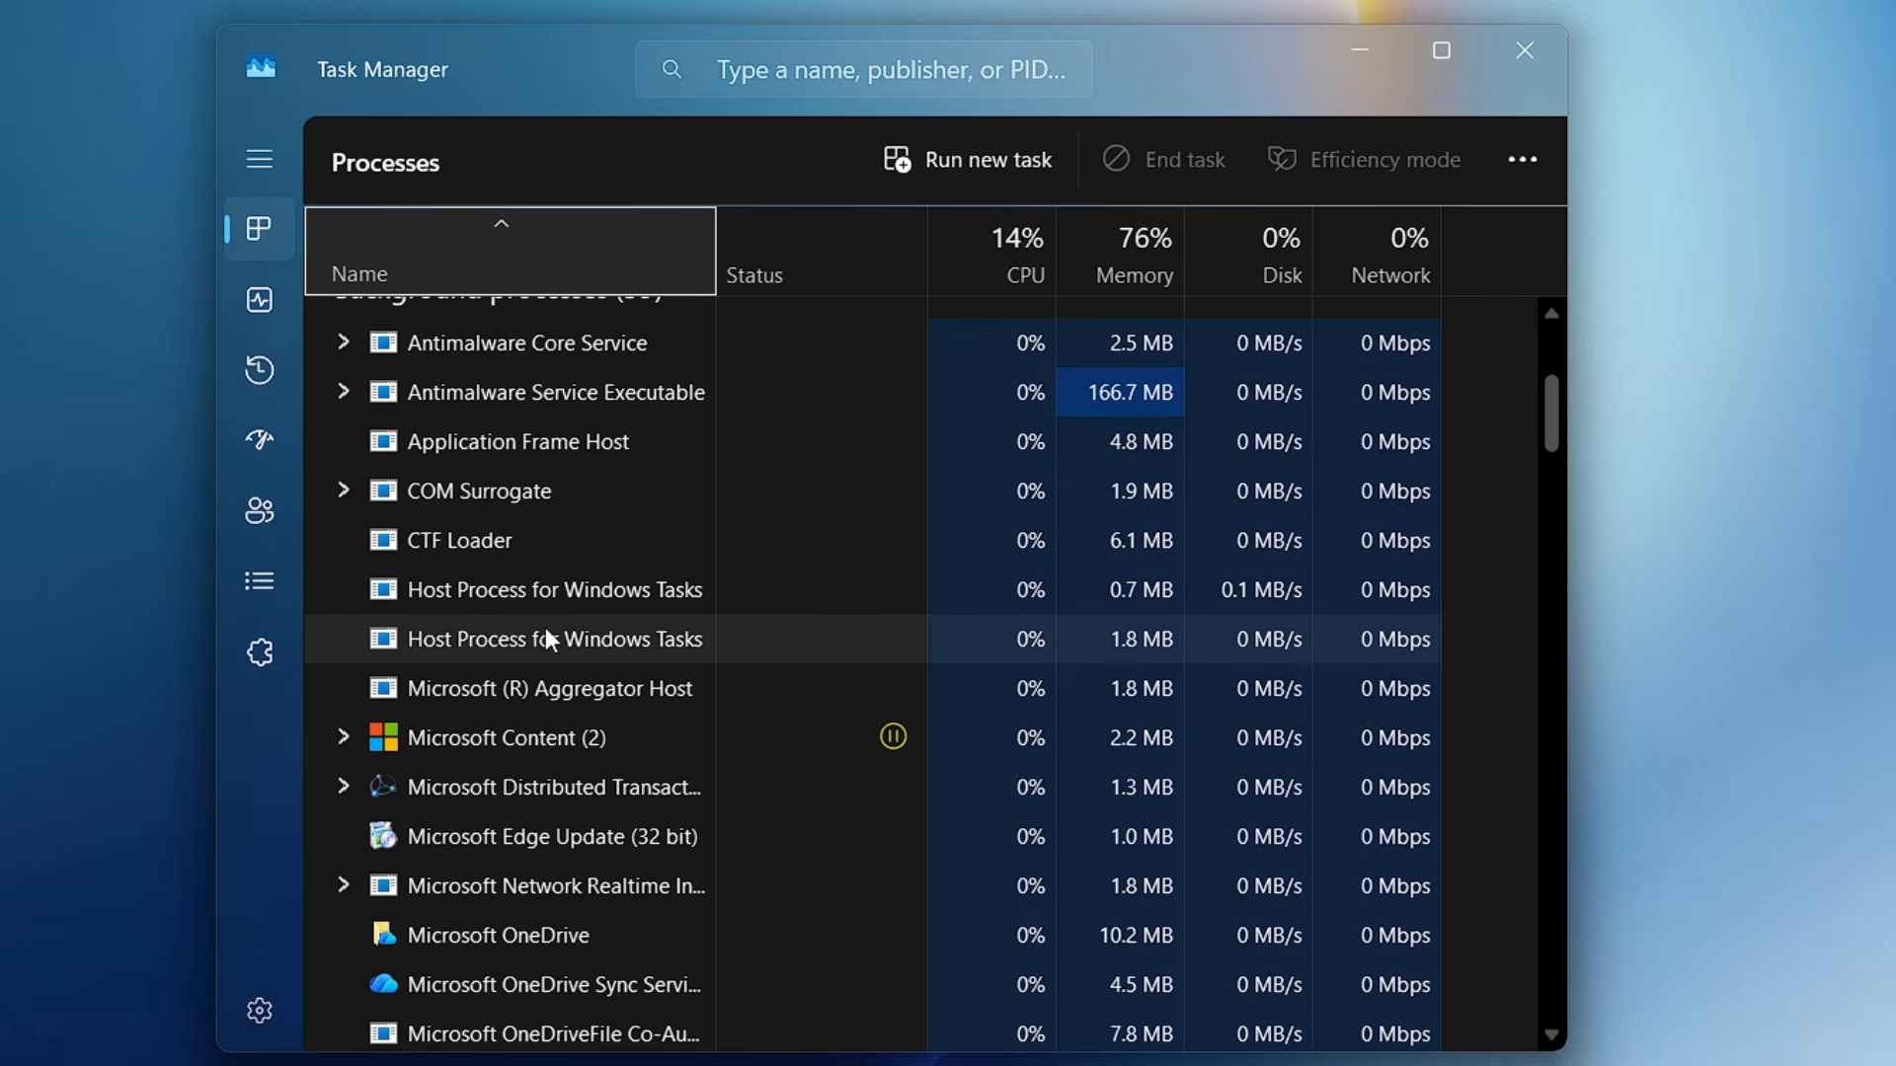
pyautogui.scroll(-10, 545, 628)
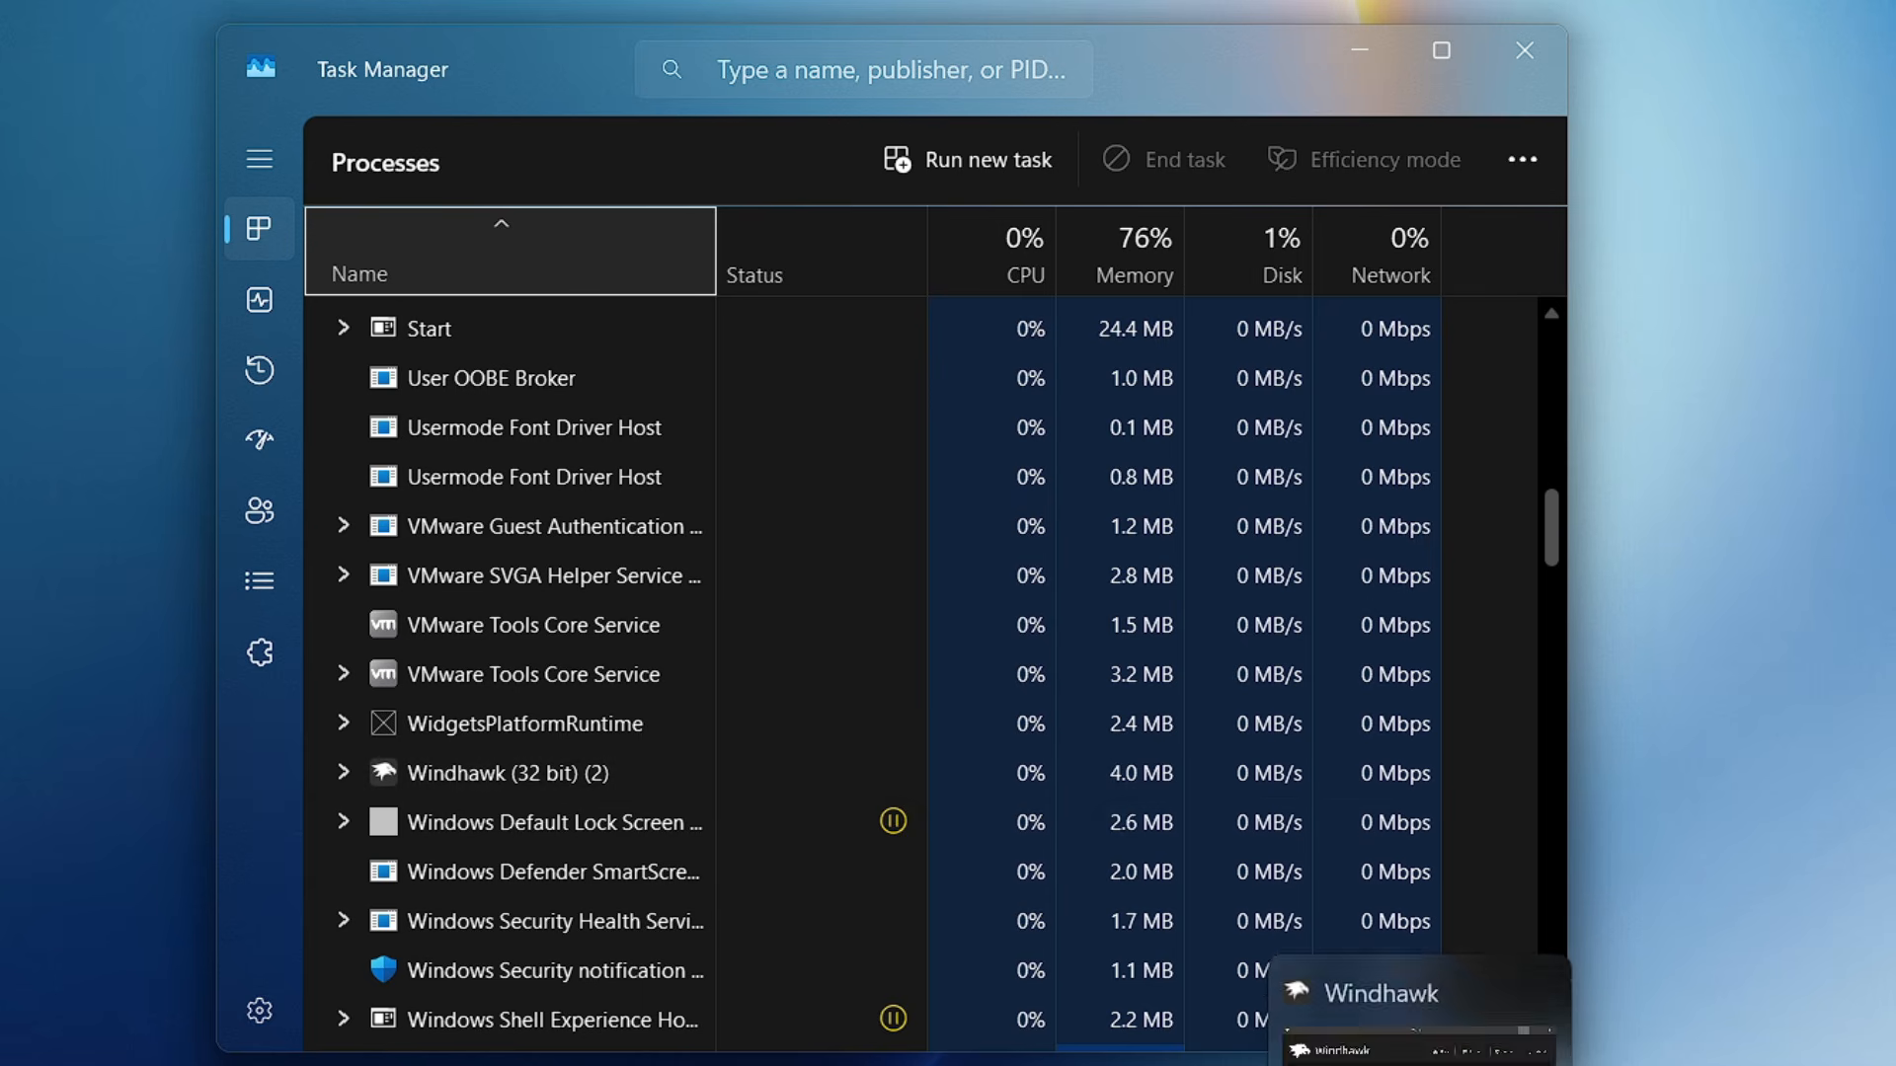
# - Bring up the Windhawk window and close it, then close Task Manager
pyautogui.click(1424, 1064)
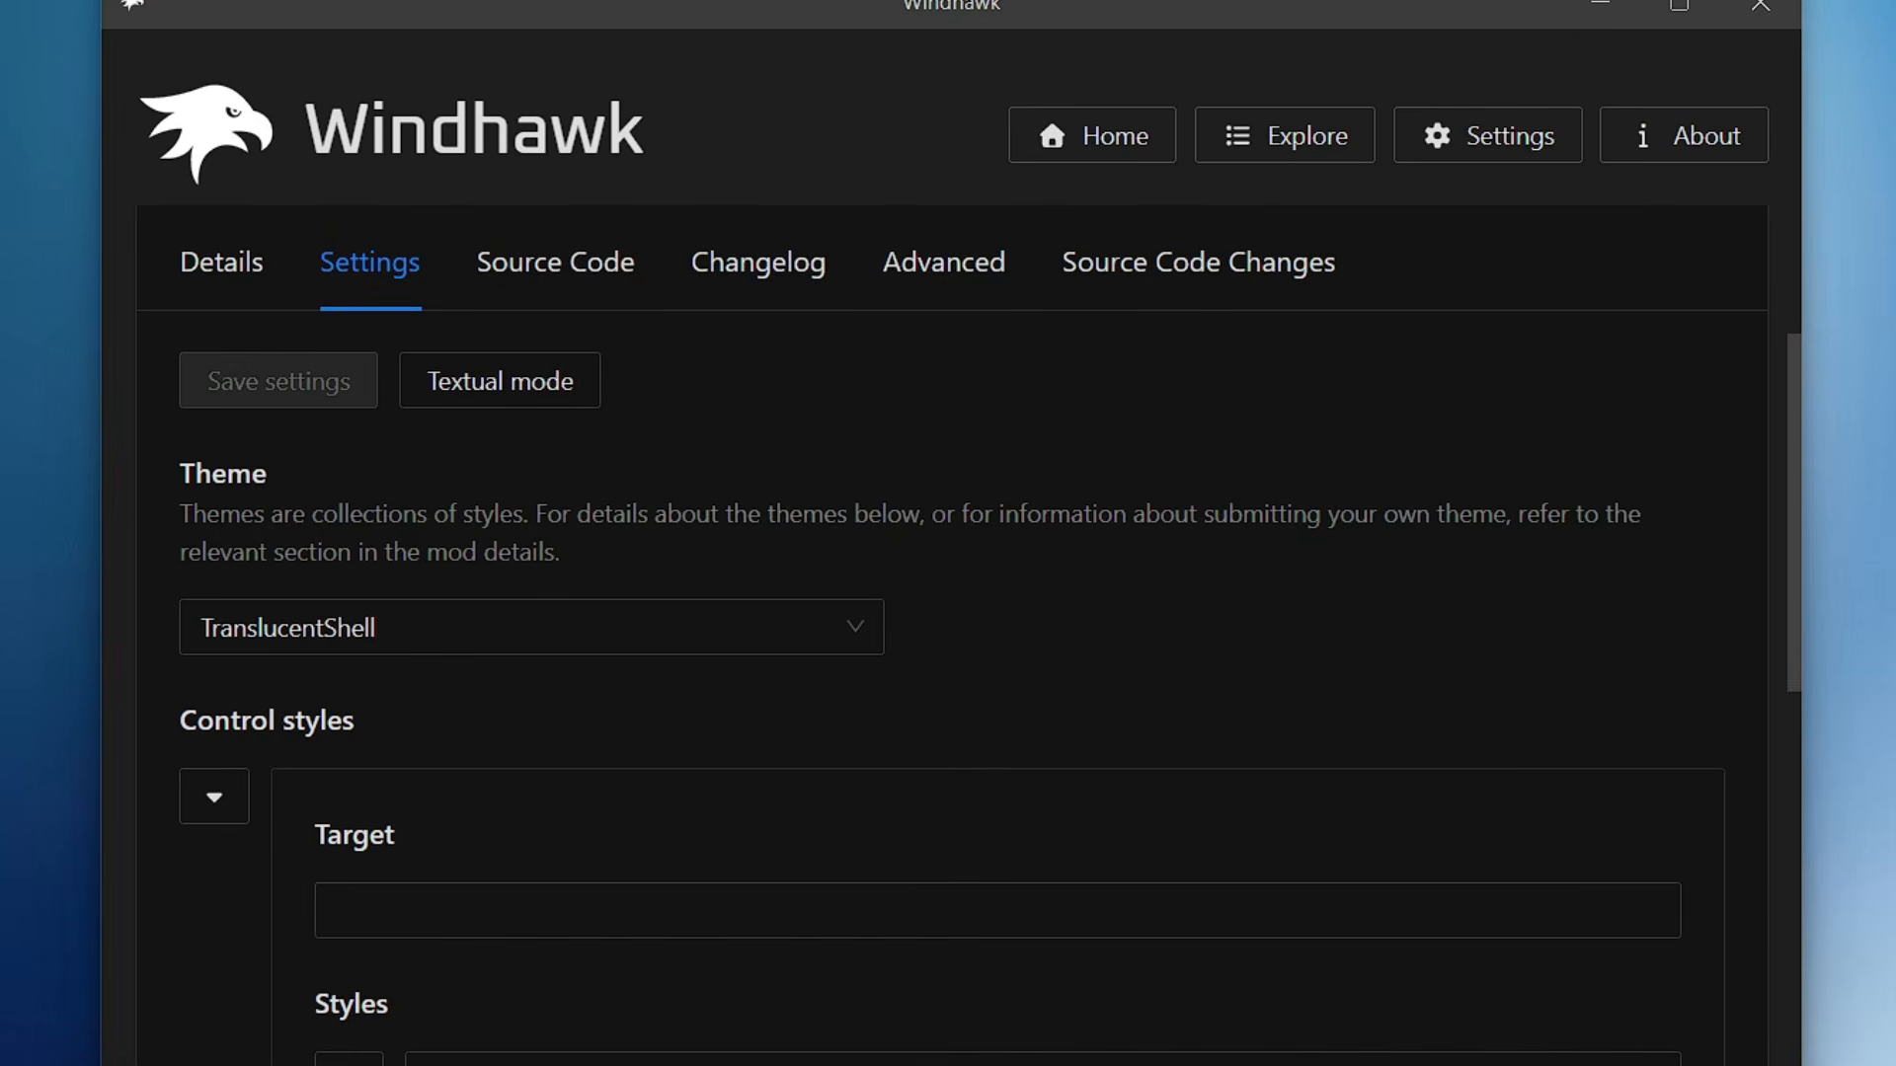
pyautogui.click(1759, 8)
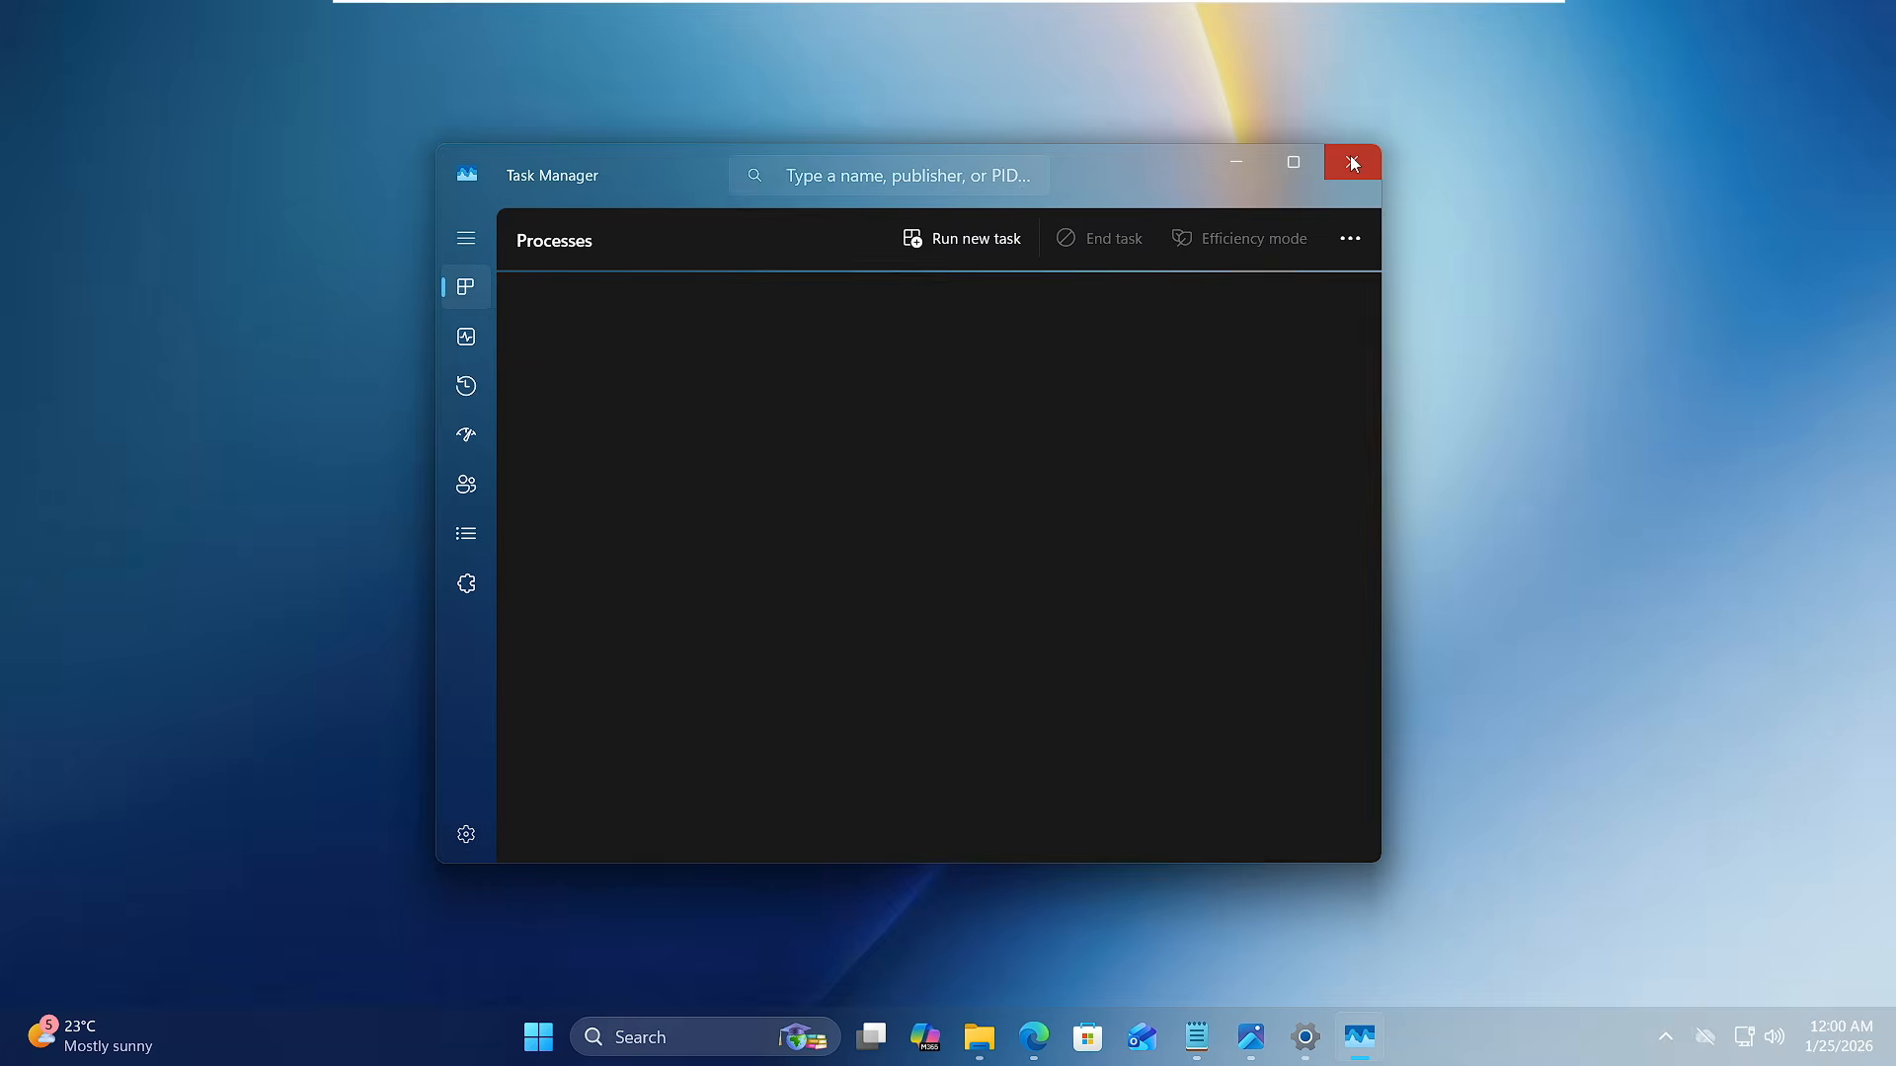
pyautogui.click(1524, 50)
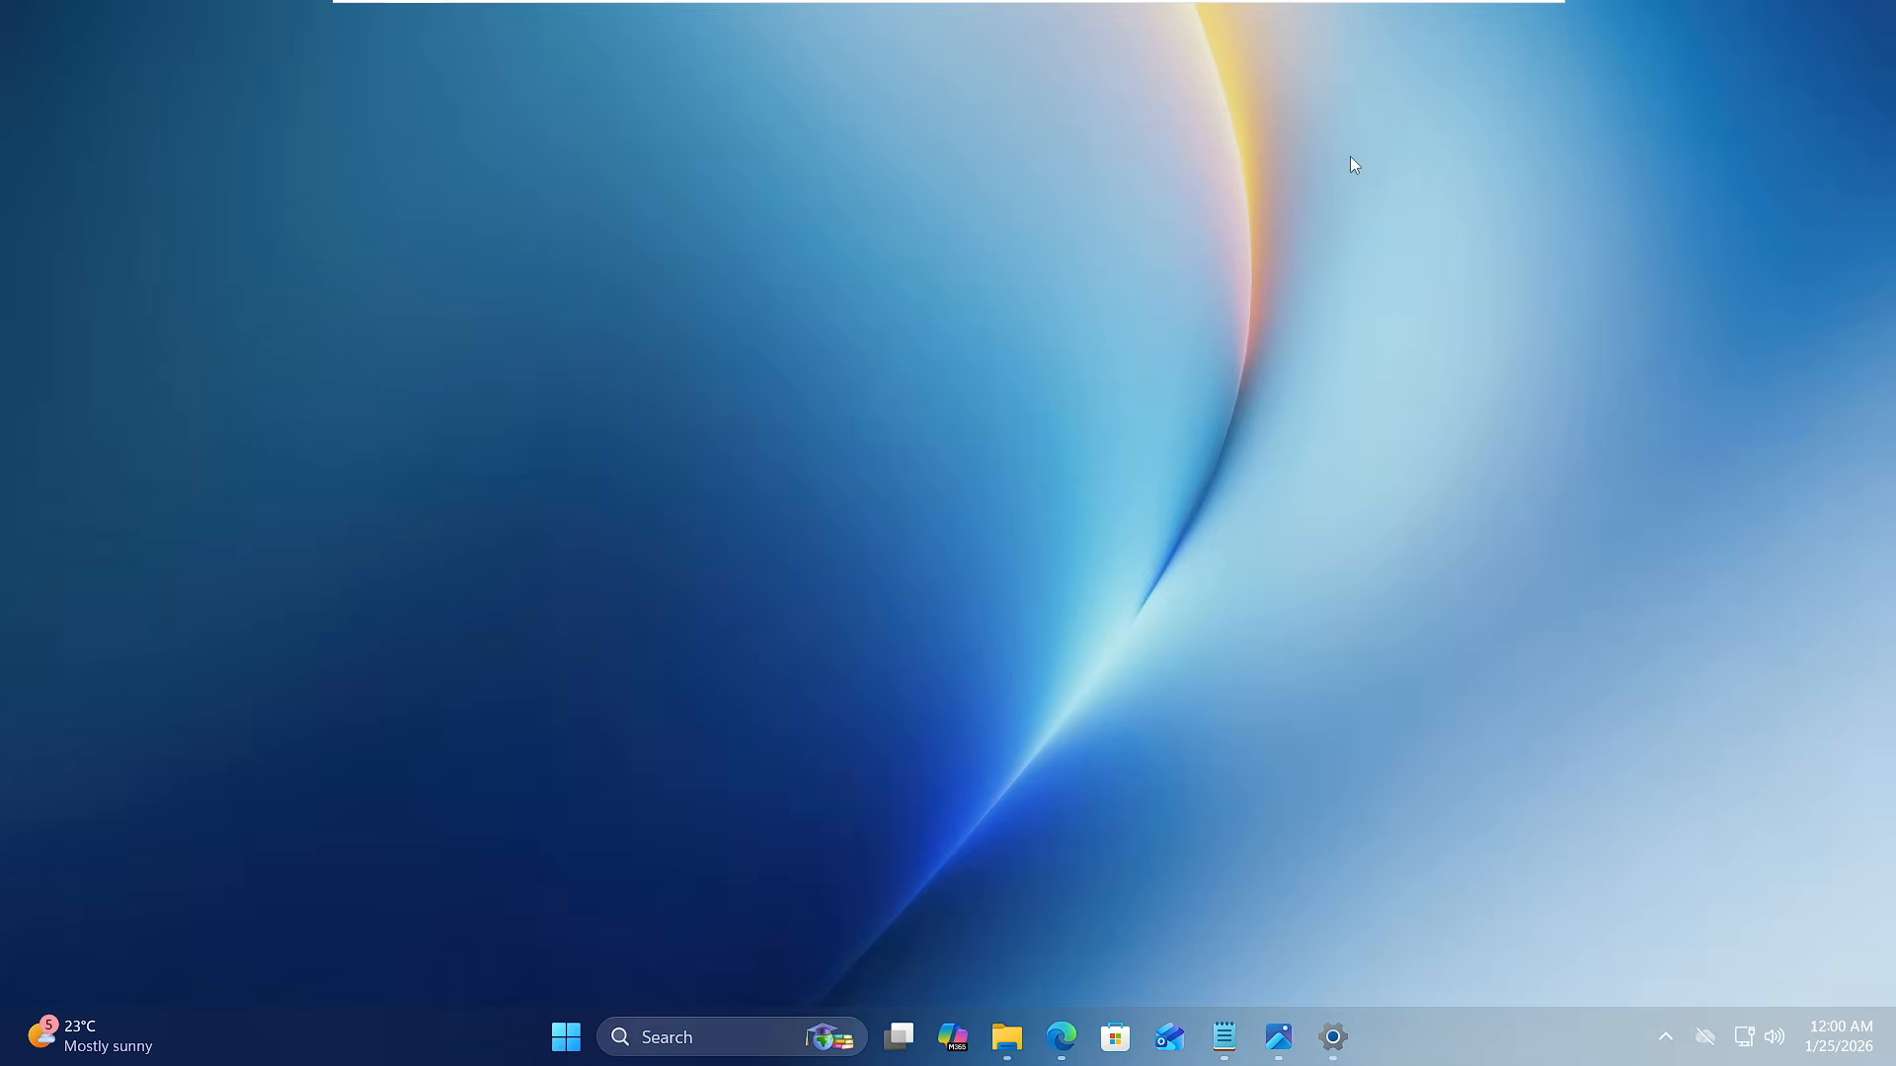